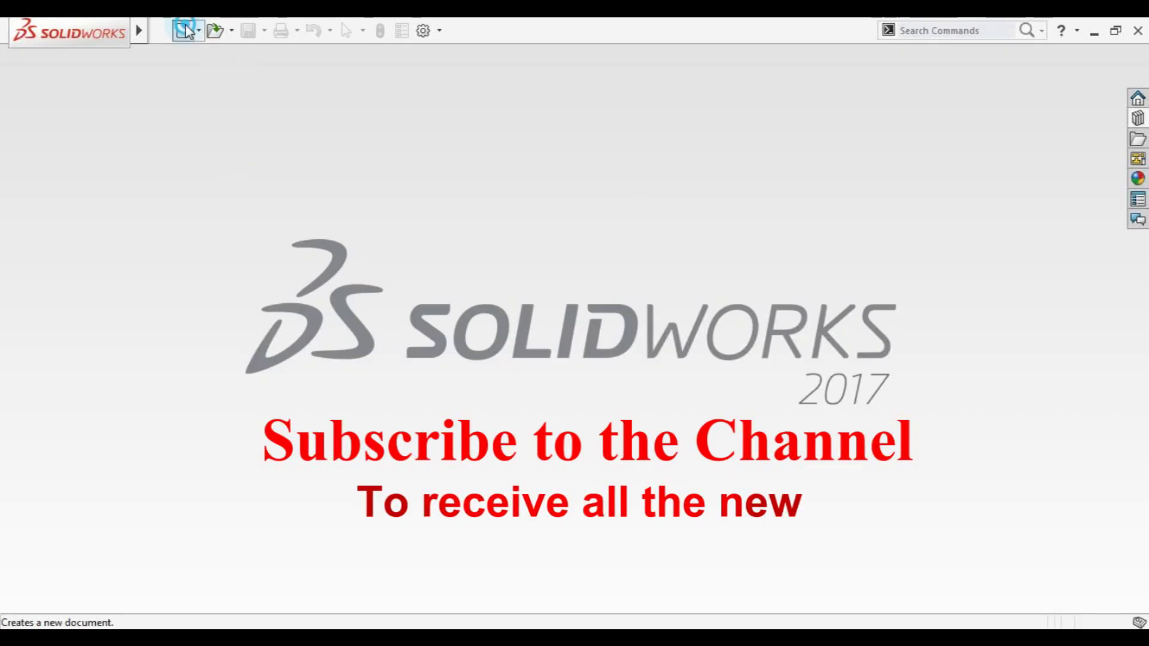
Create a new part document and start a sketch on the Top Plane
left_click(186, 31)
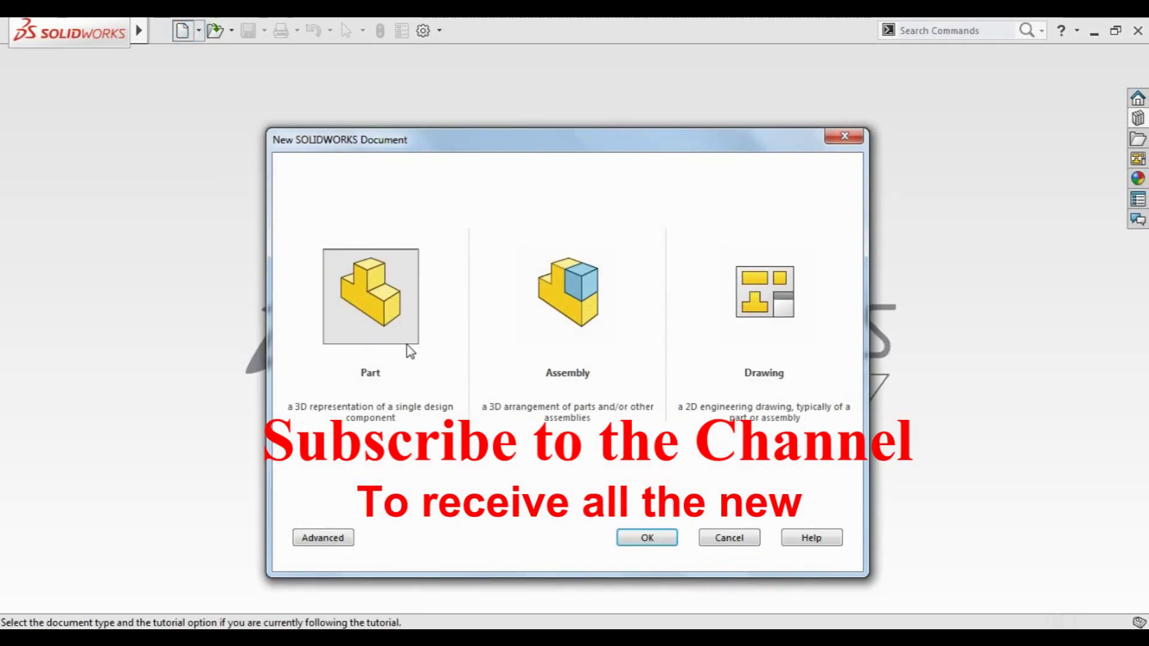
double_click(397, 322)
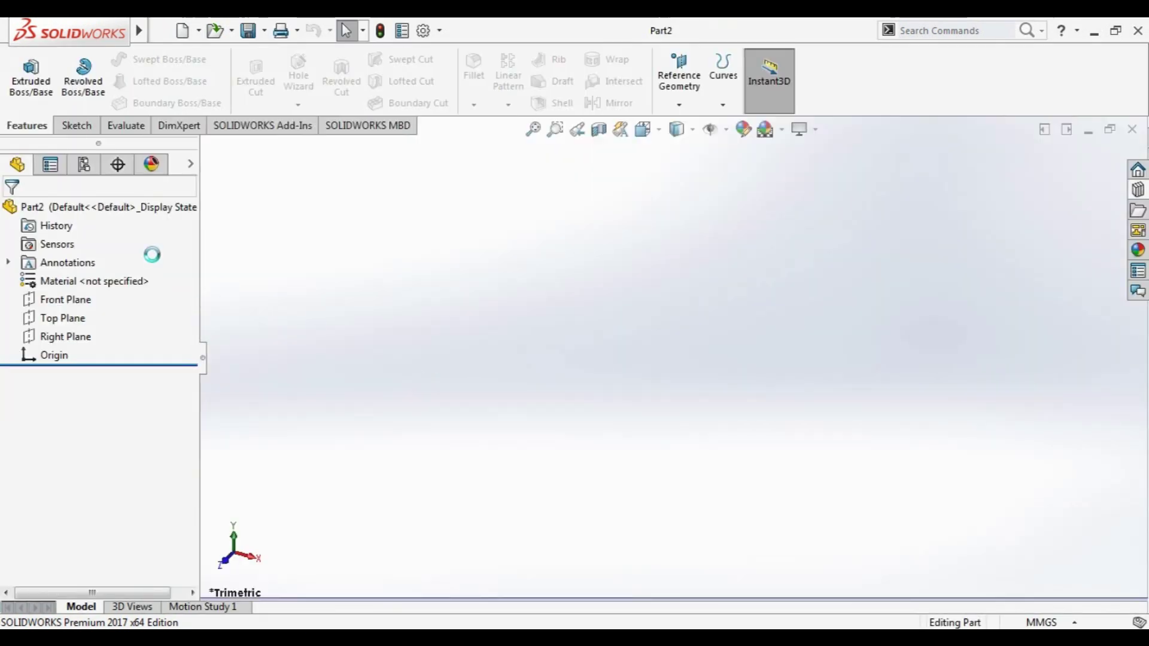
left_click(66, 317)
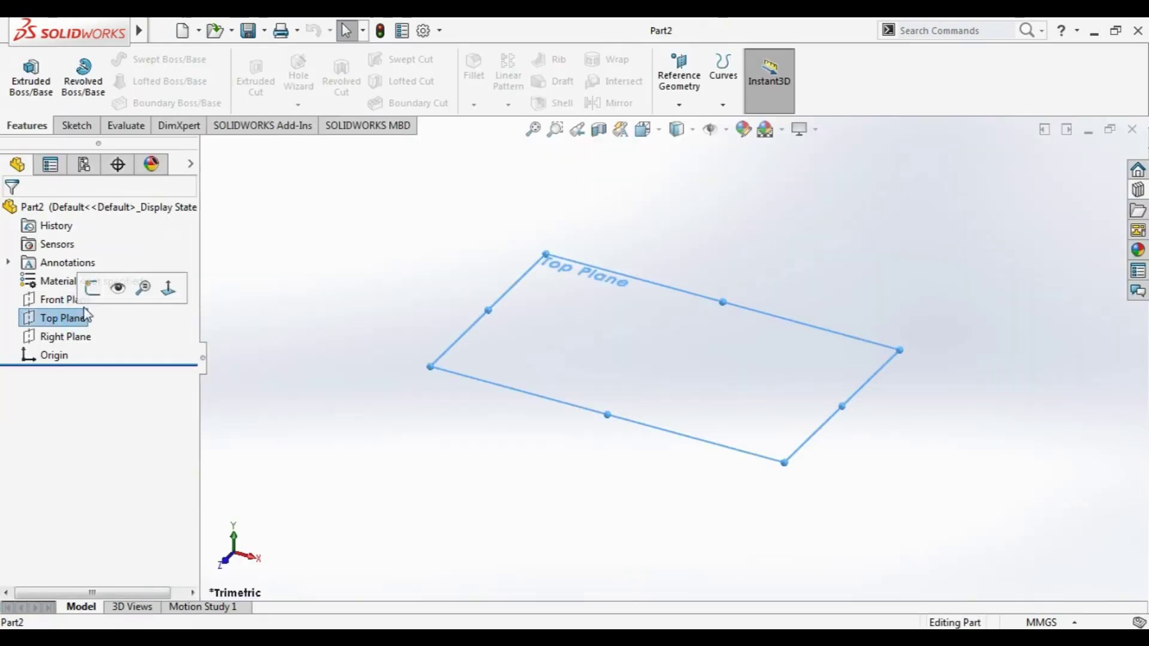
left_click(91, 289)
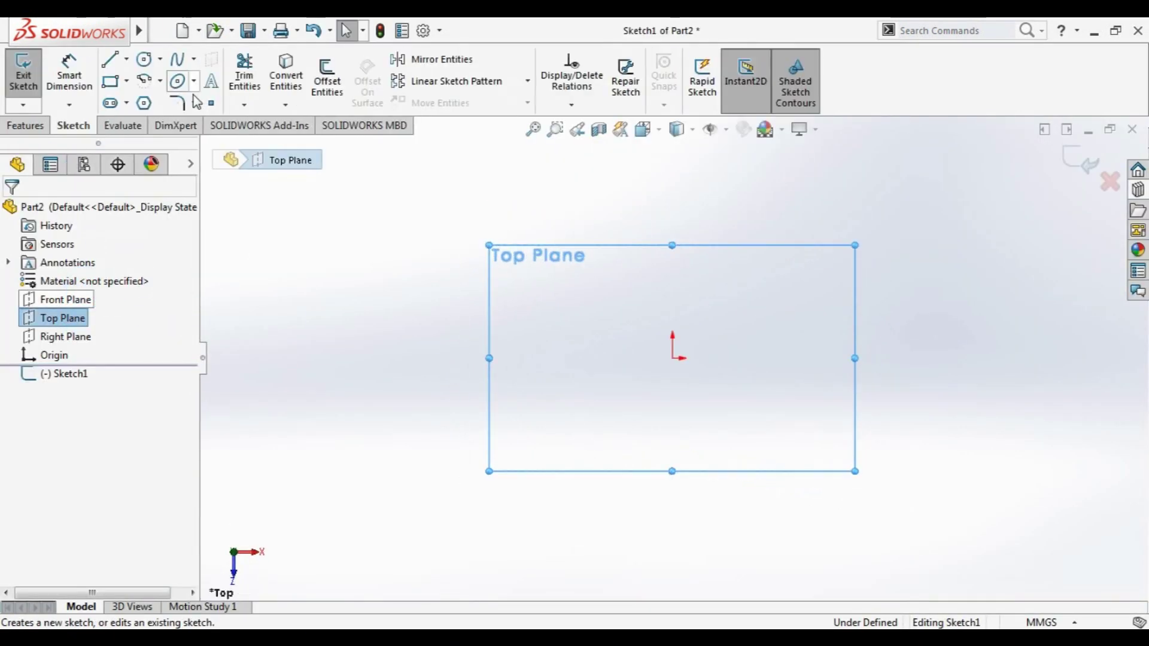
Draw a 12-sided polygon centred on the origin with an inscribed construction circle
left_click(143, 104)
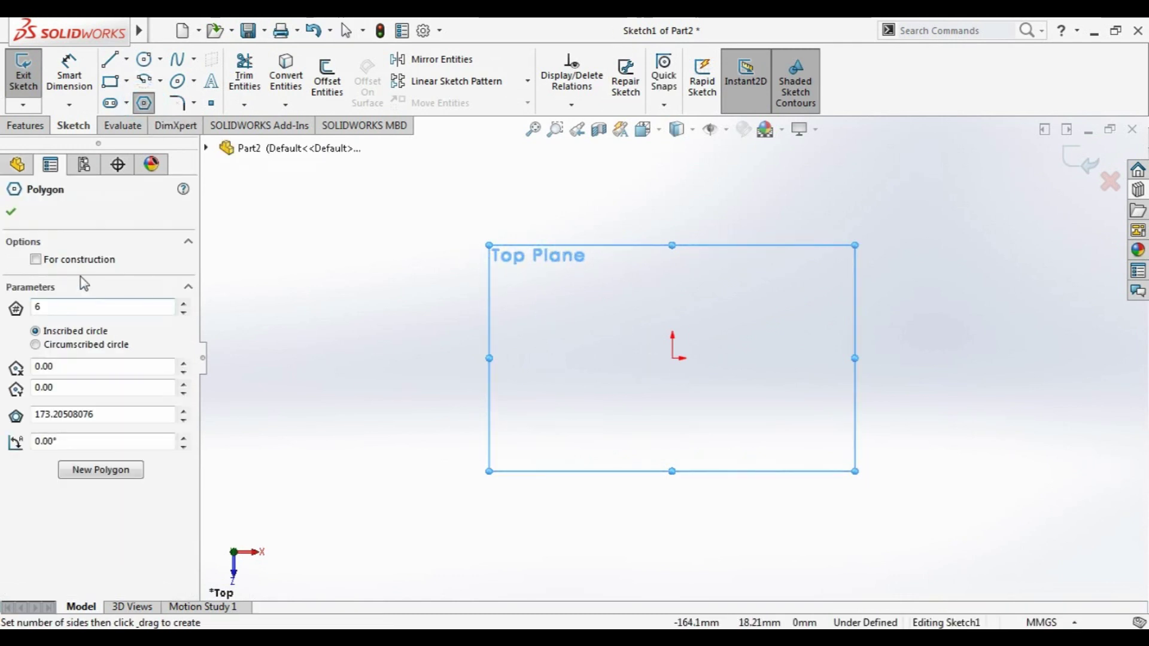
left_click_drag(672, 357, 601, 230)
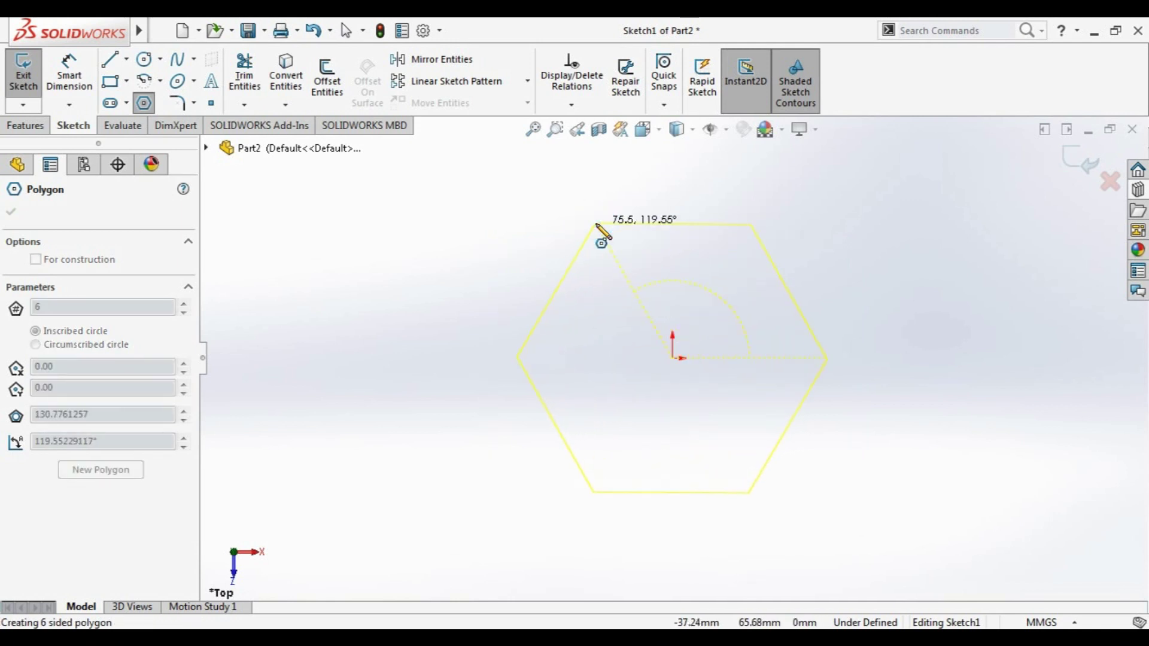
left_click(601, 230)
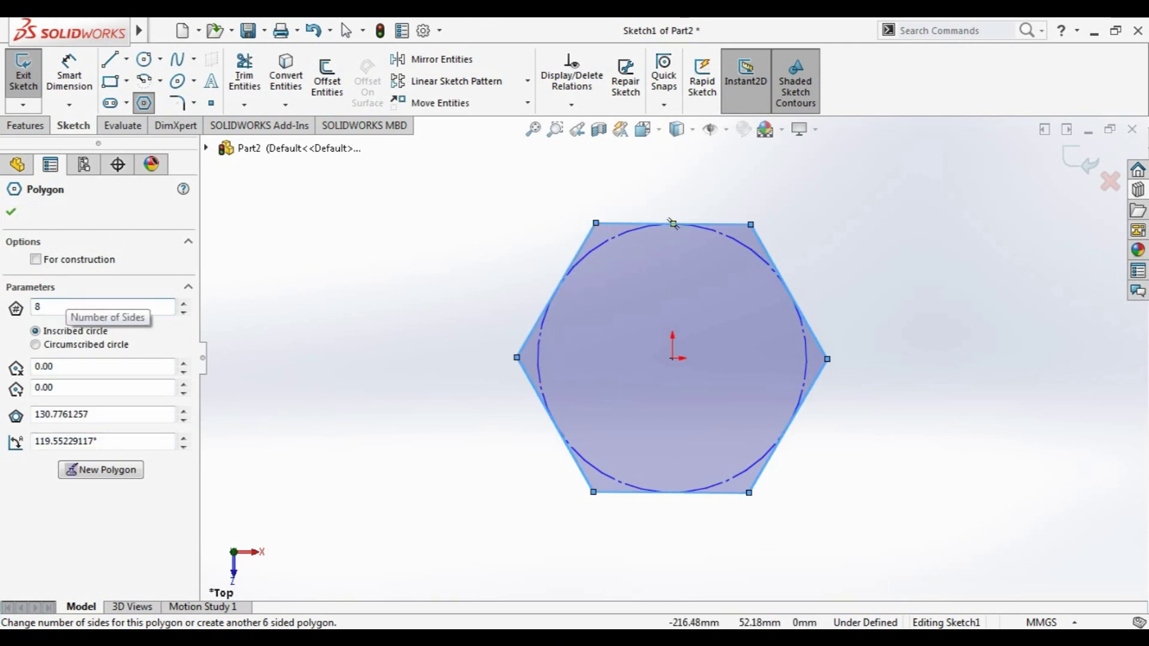
key("Return")
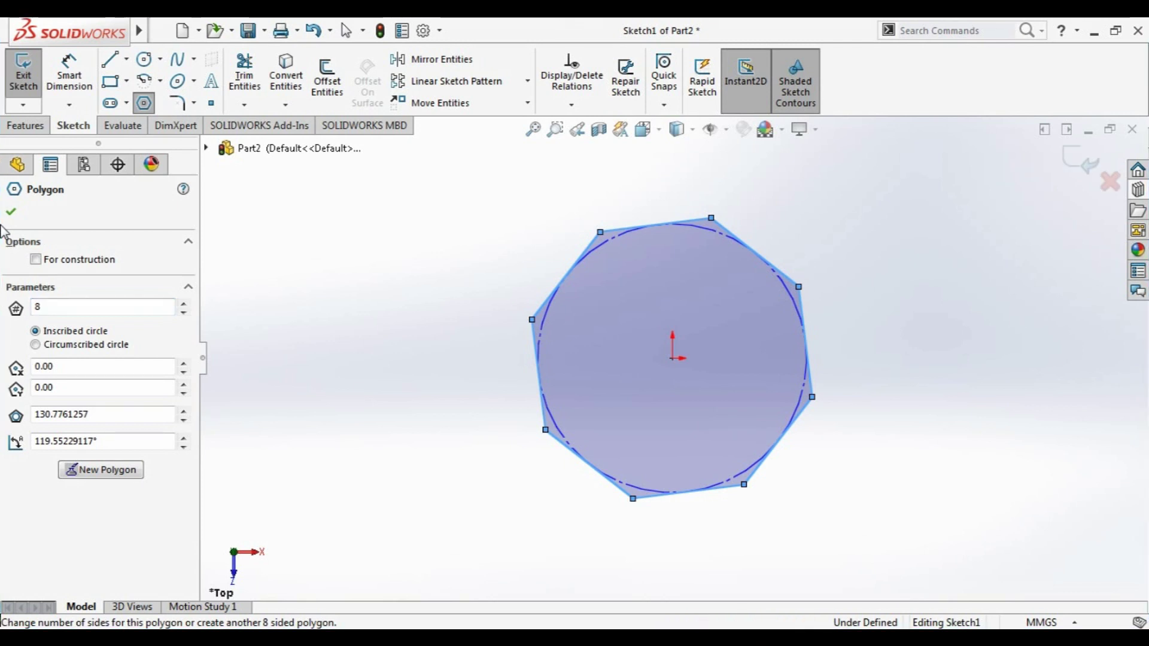
double_click(76, 307)
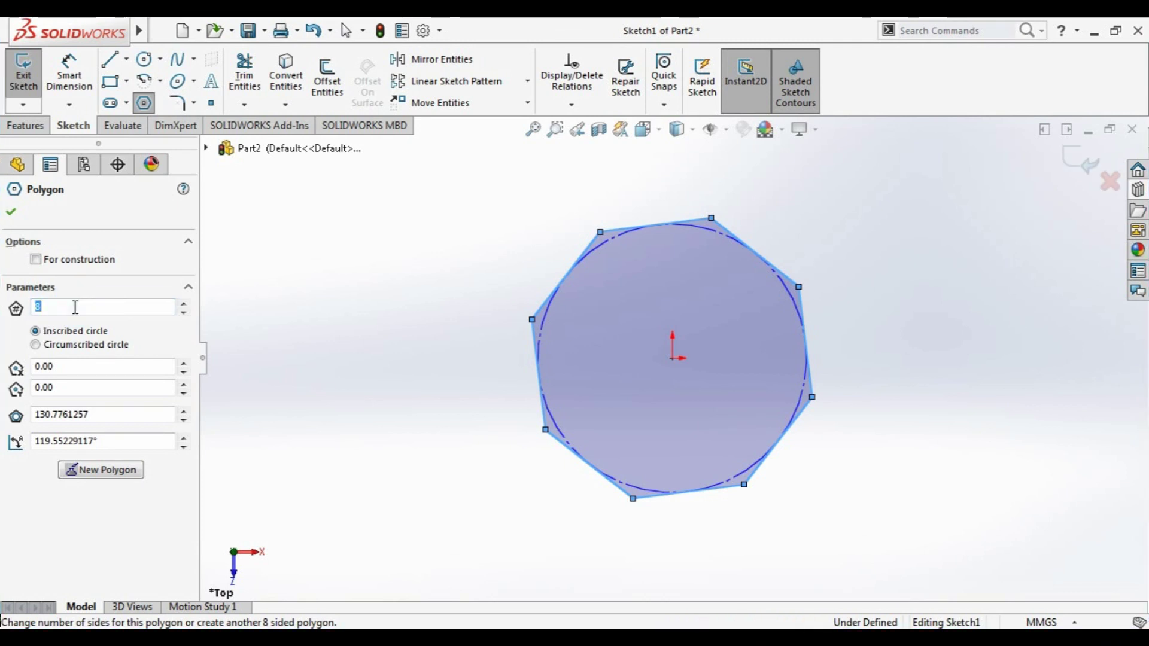
type("12")
key("Return")
left_click(11, 211)
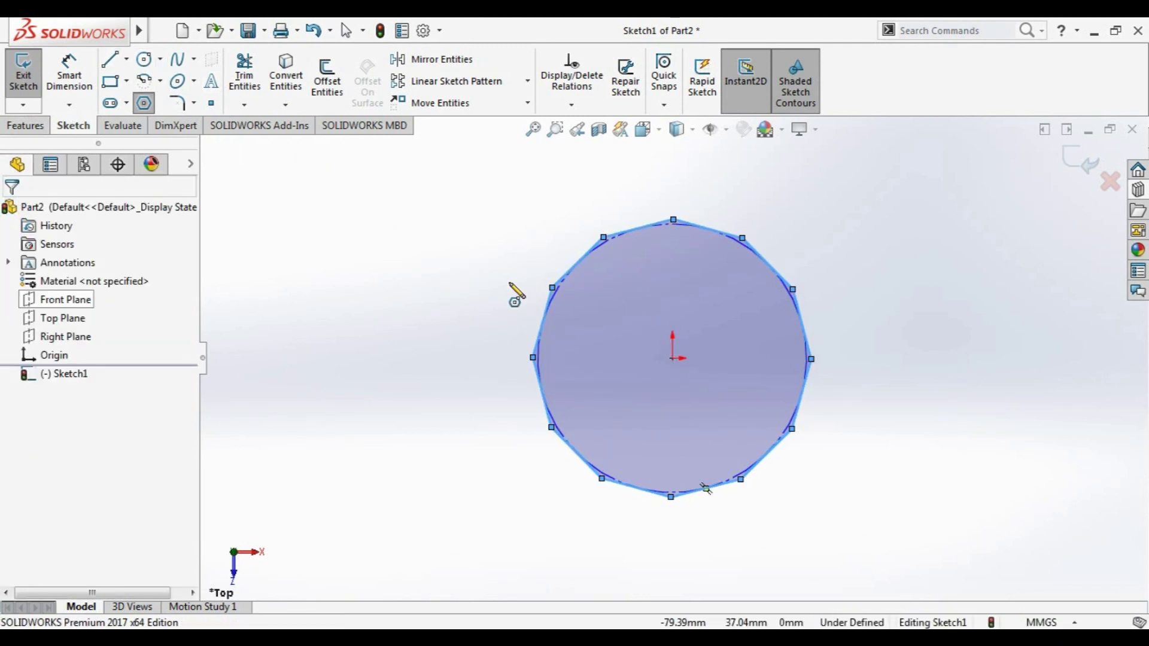
key("Escape")
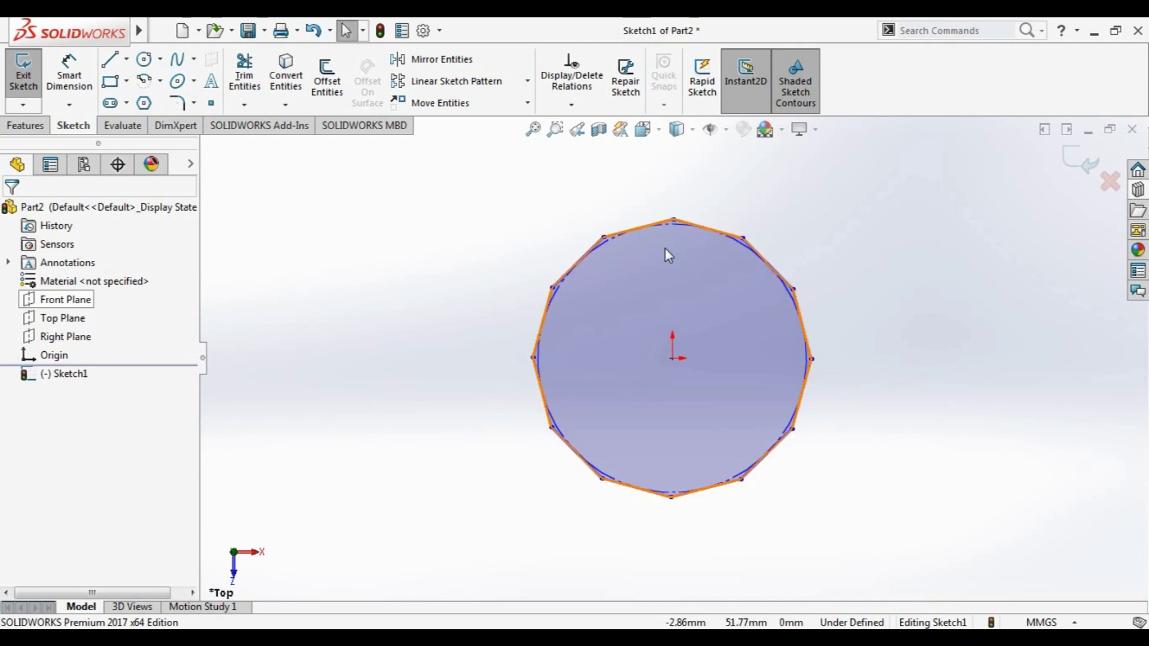
Draw a vertical centerline upward from the origin
left_click(644, 227)
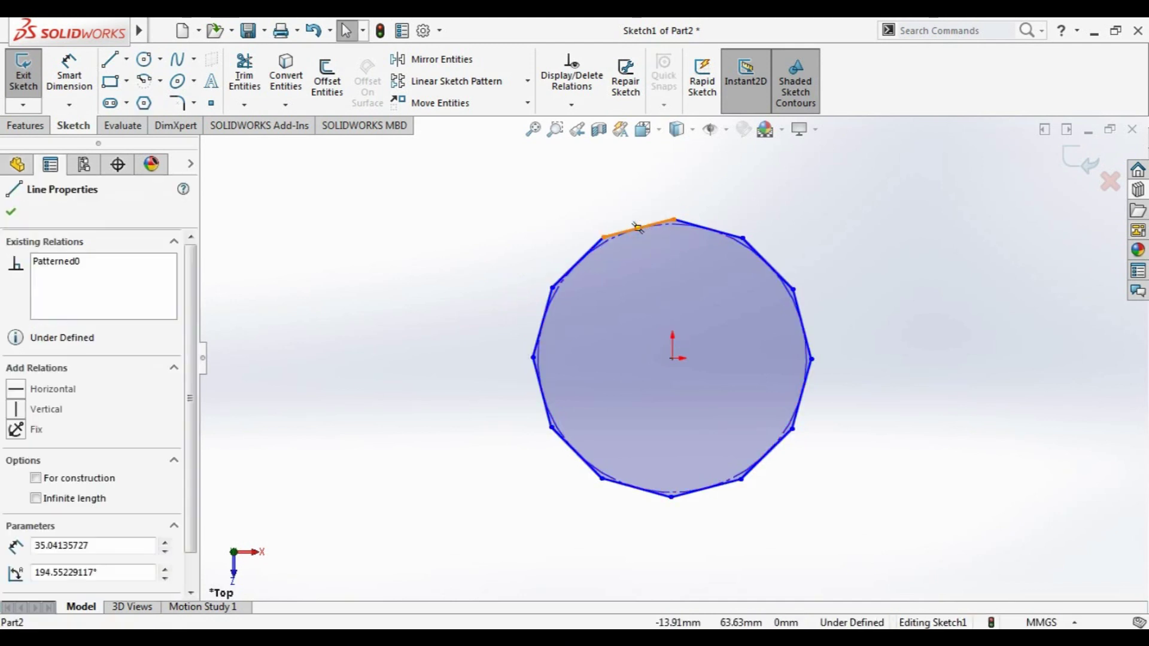
left_click(308, 257)
left_click(126, 59)
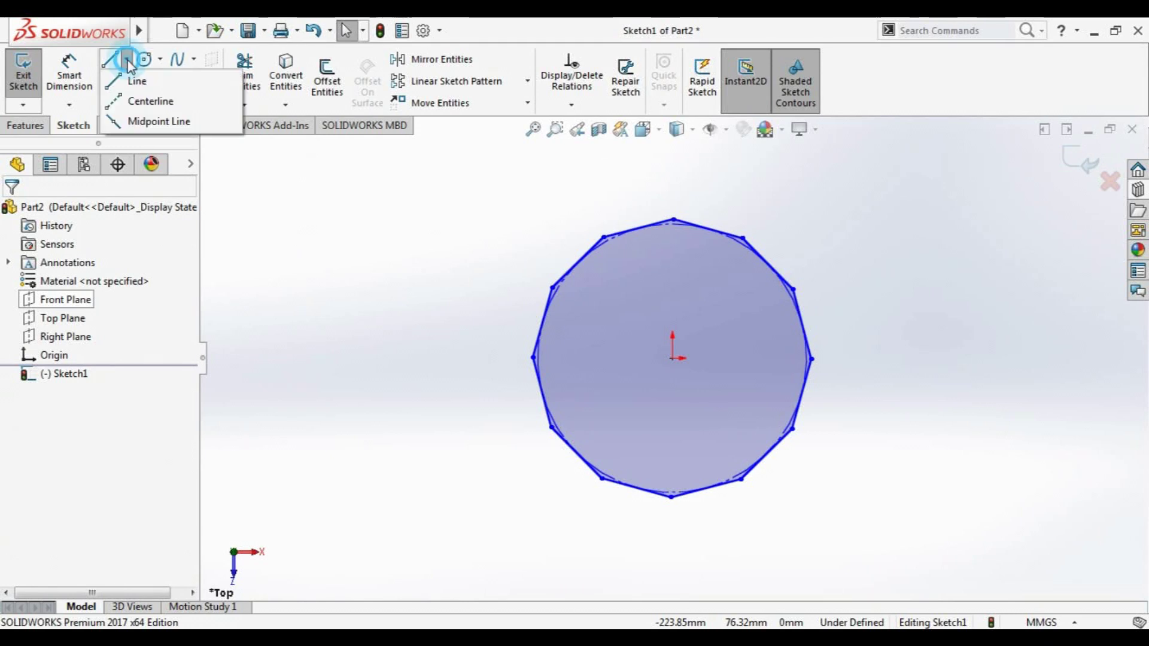
left_click(153, 98)
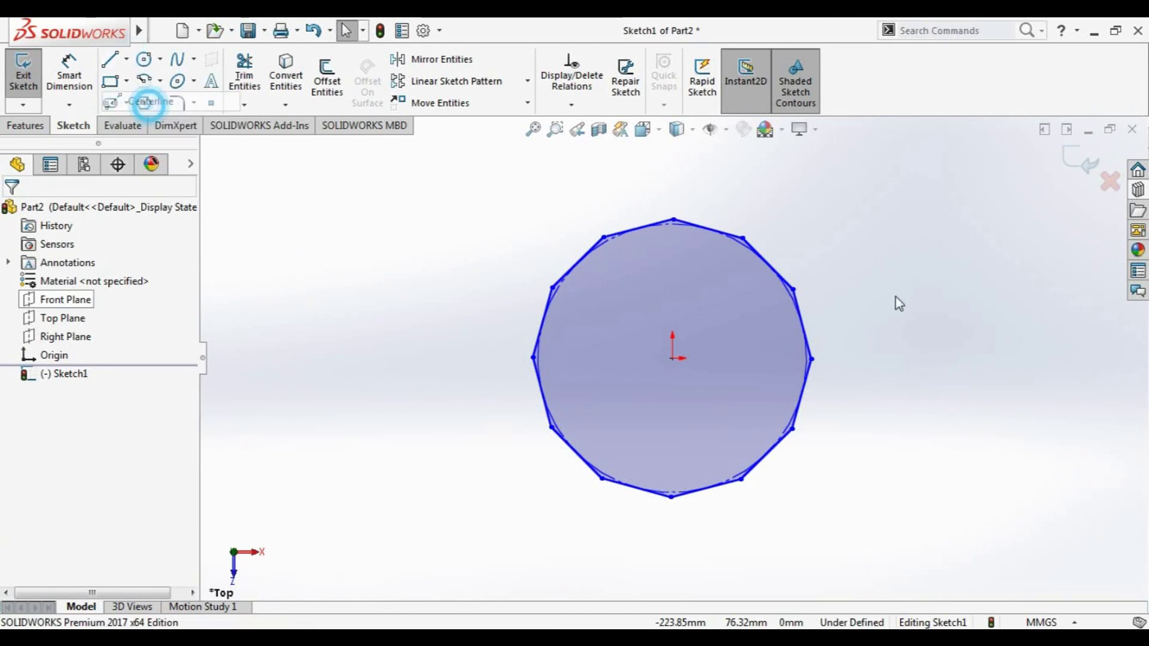
left_click(673, 358)
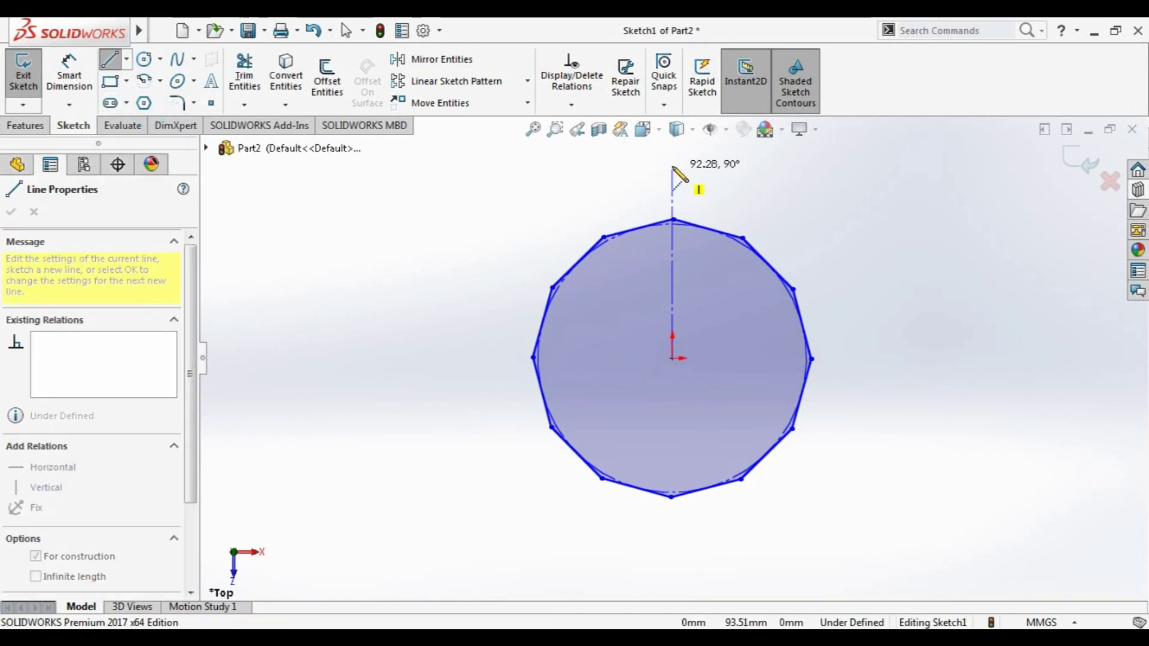
left_click(672, 167)
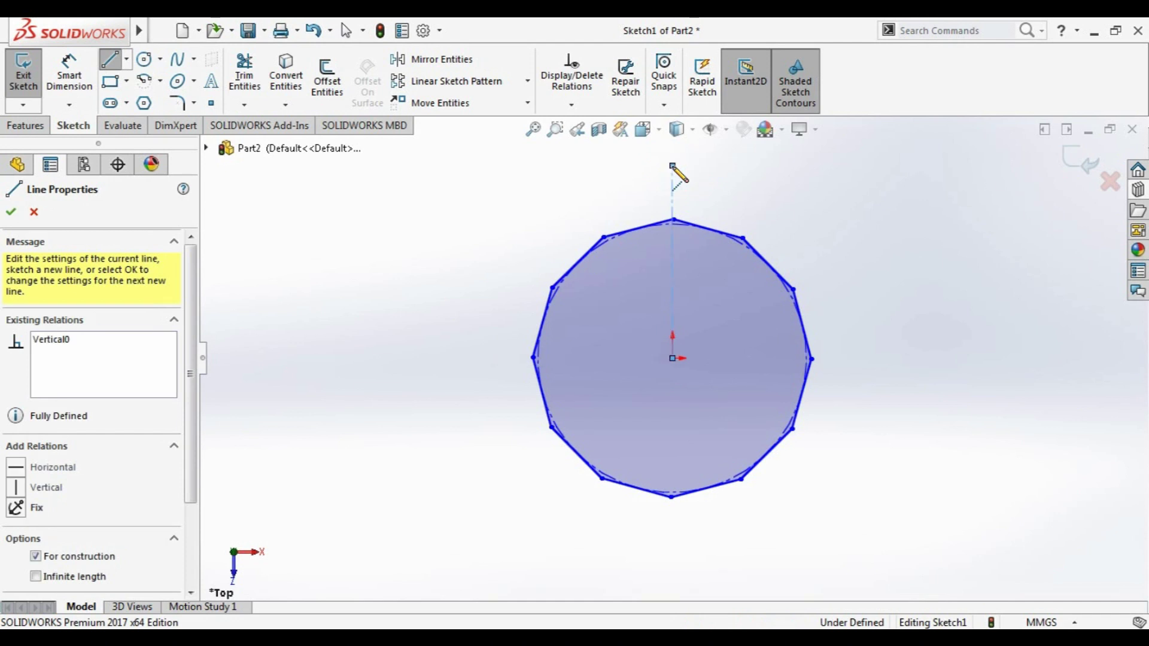
left_click(672, 167)
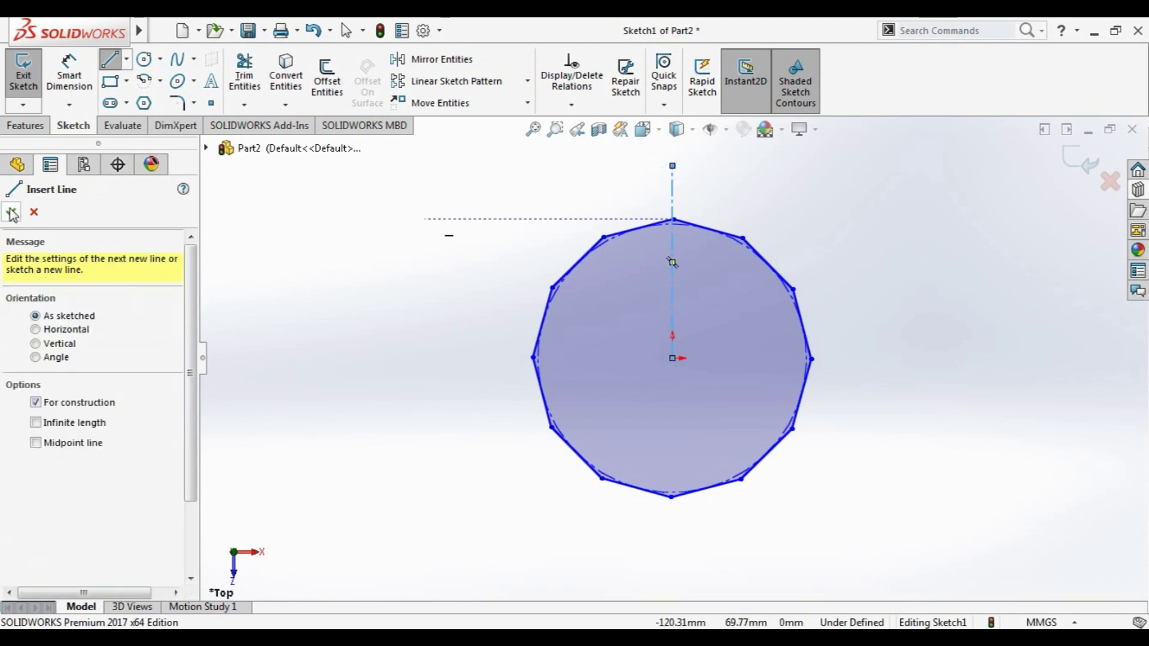
key("Escape")
Make the polygon's top edge perpendicular to the centerline, then delete the centerline
left_click(644, 226)
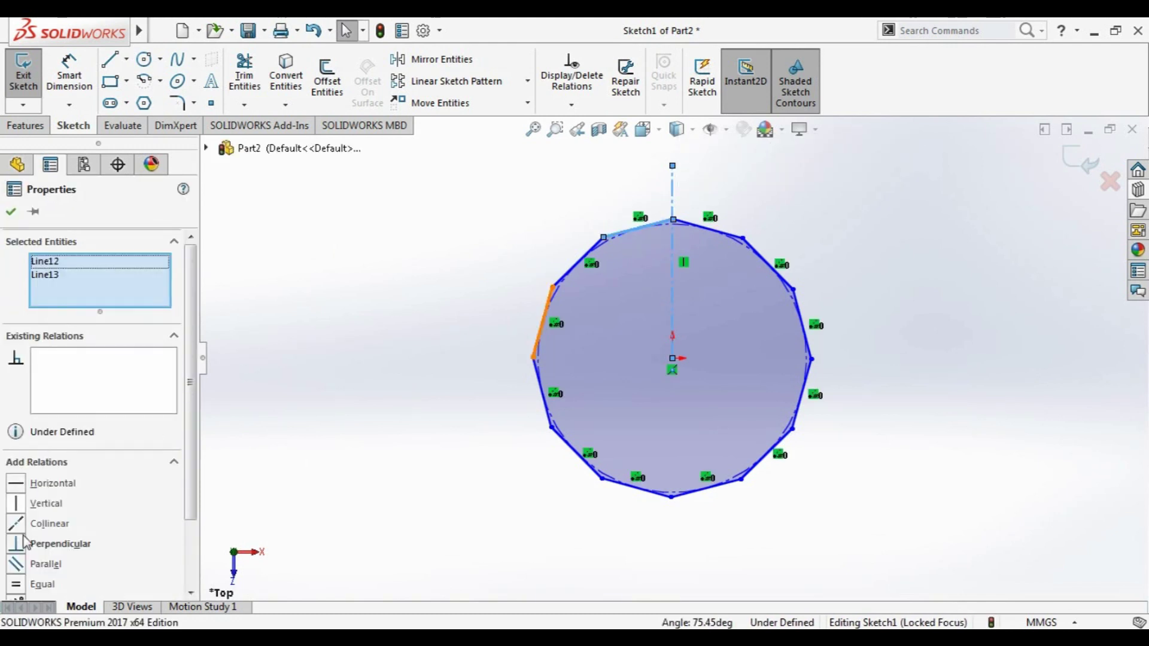
left_click(18, 543)
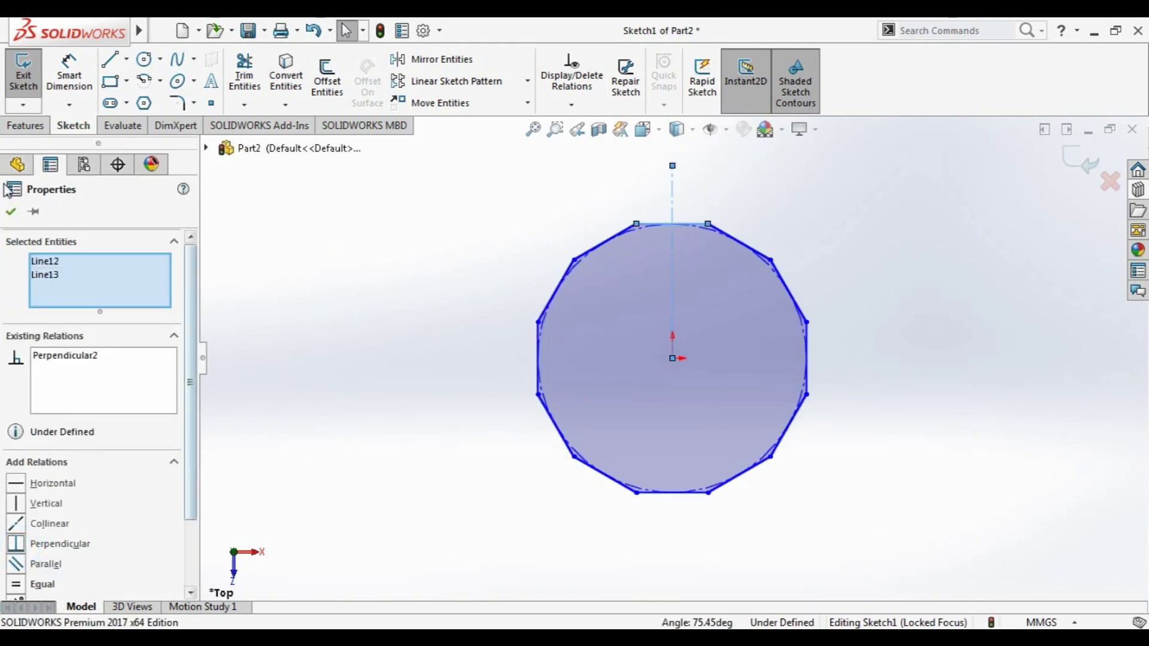
left_click(12, 213)
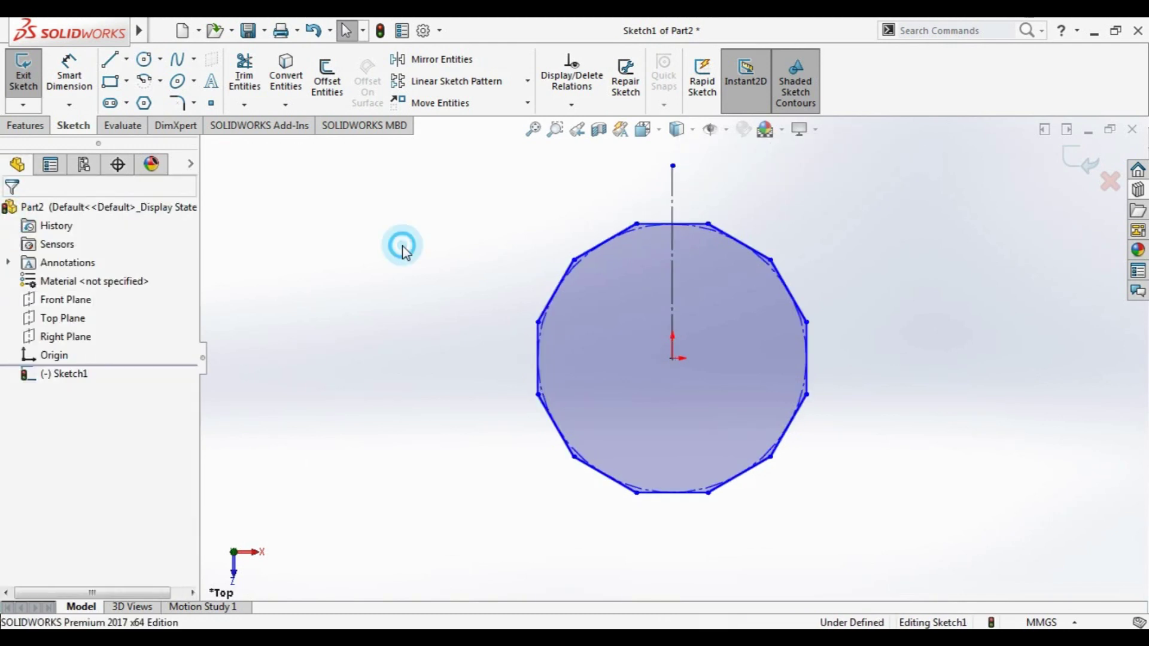
left_click(673, 199)
key("Delete")
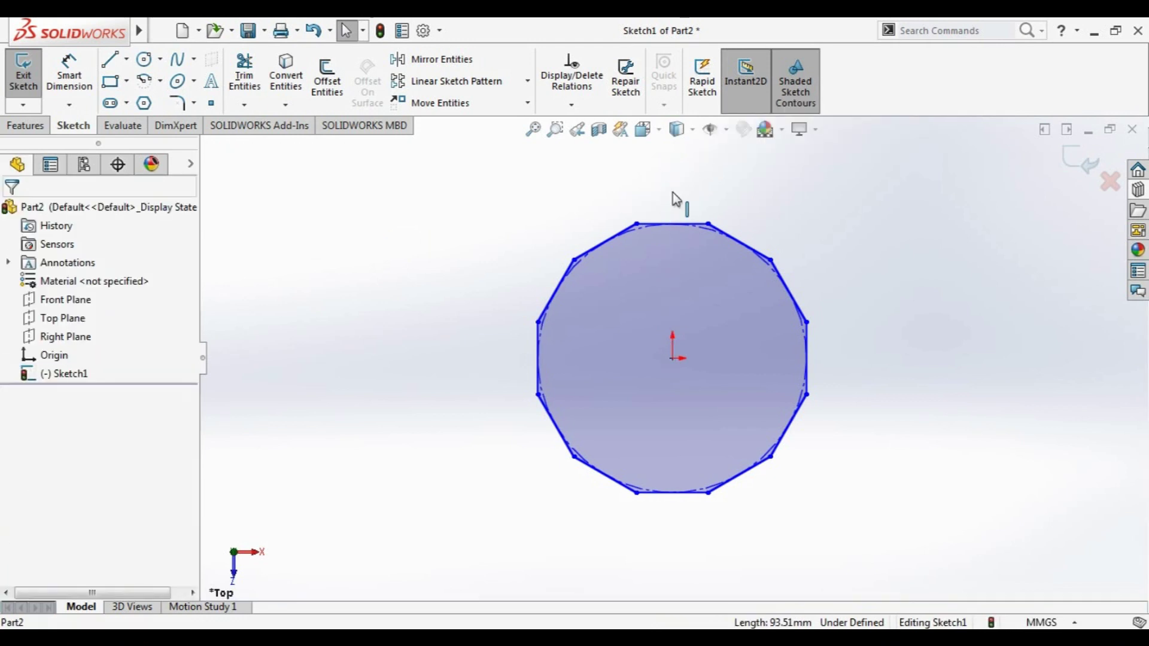
left_click(75, 75)
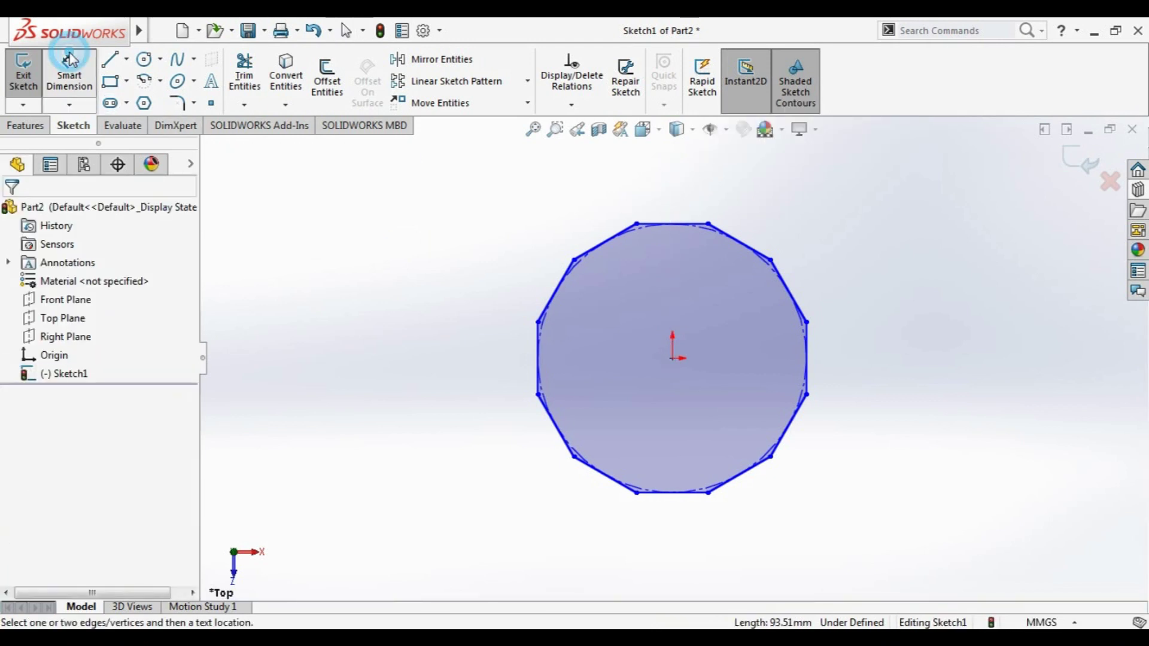
Dimension the distance between the polygon's top and bottom flats as 180 mm
left_click(684, 226)
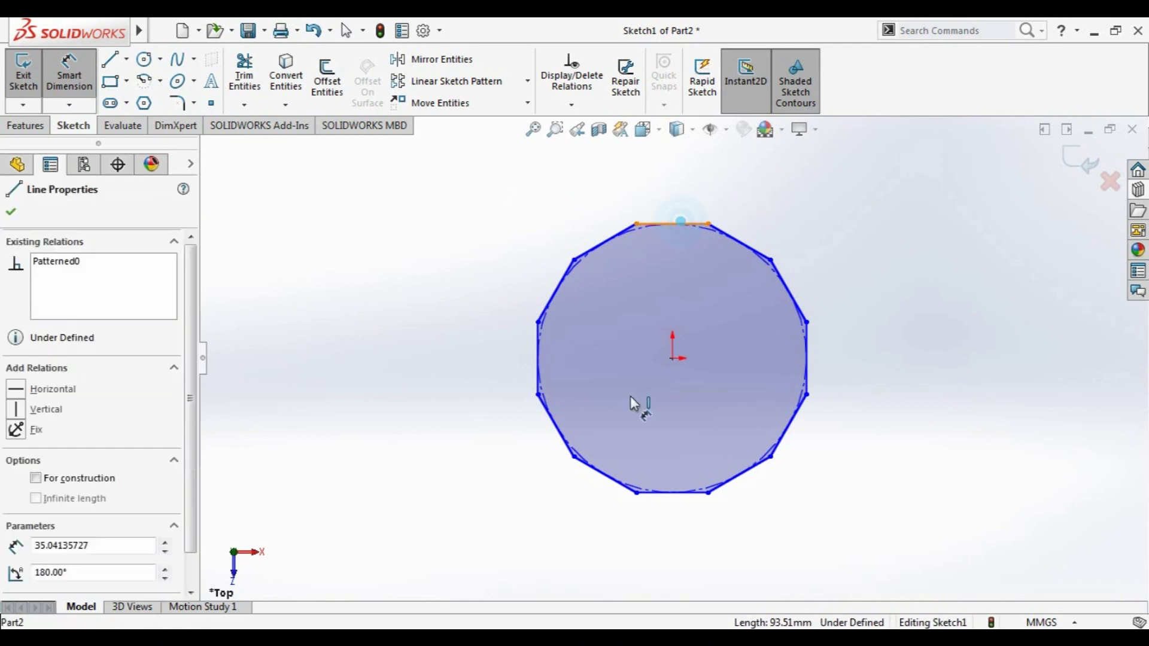
left_click(674, 492)
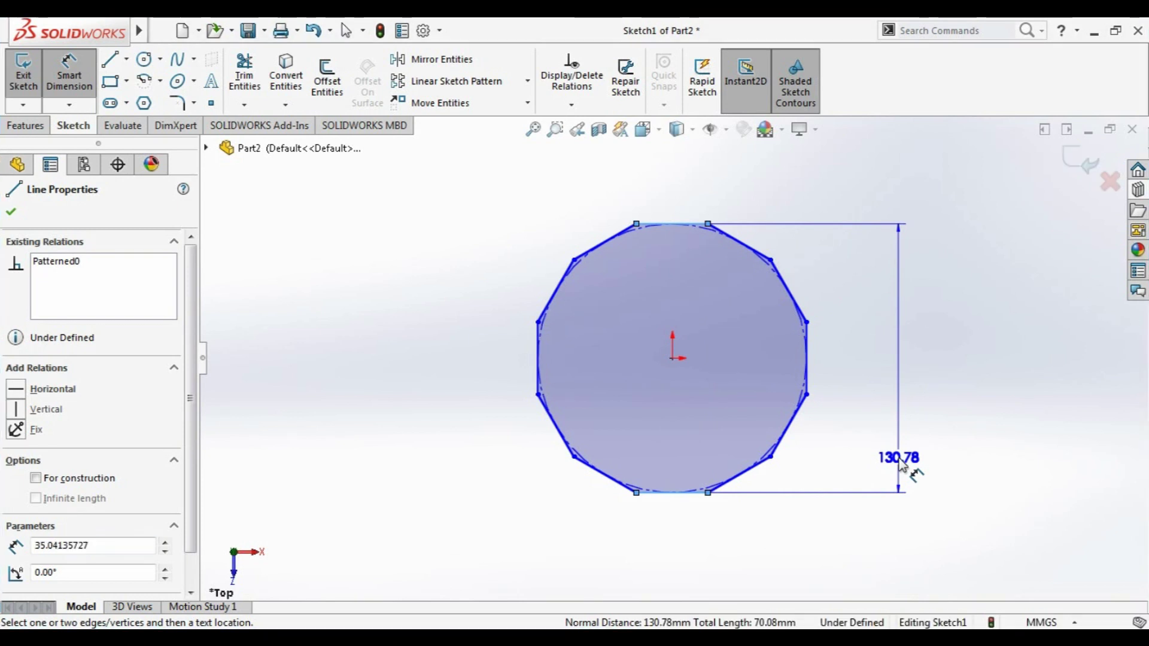
left_click(899, 459)
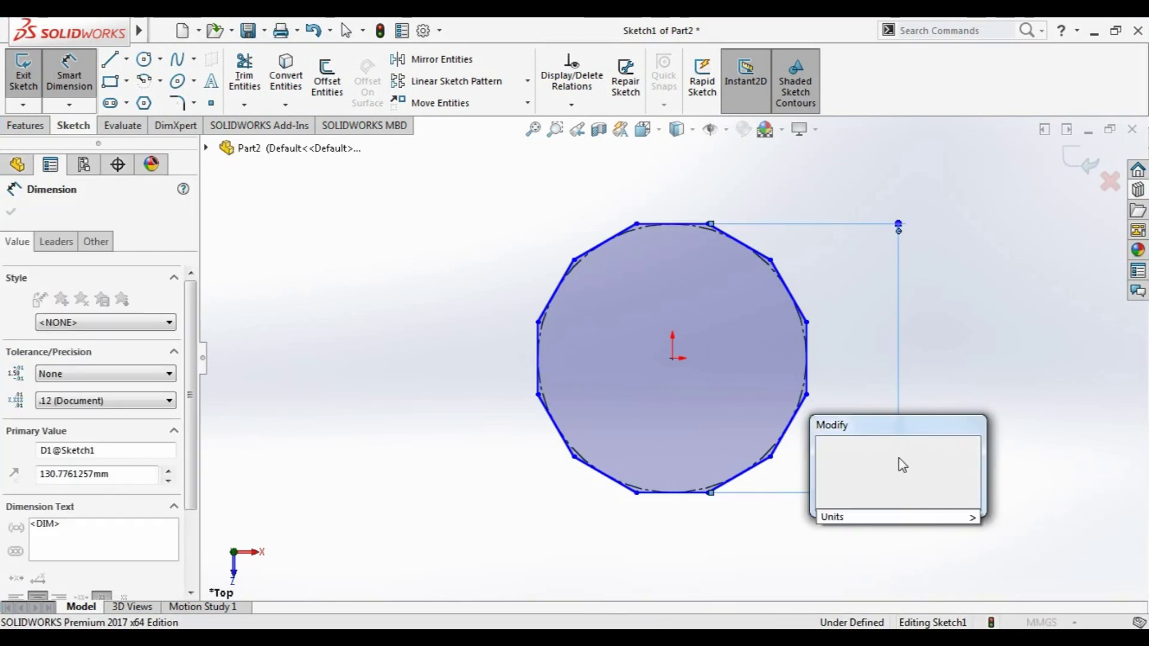
type("188")
key("BackSpace")
type("0")
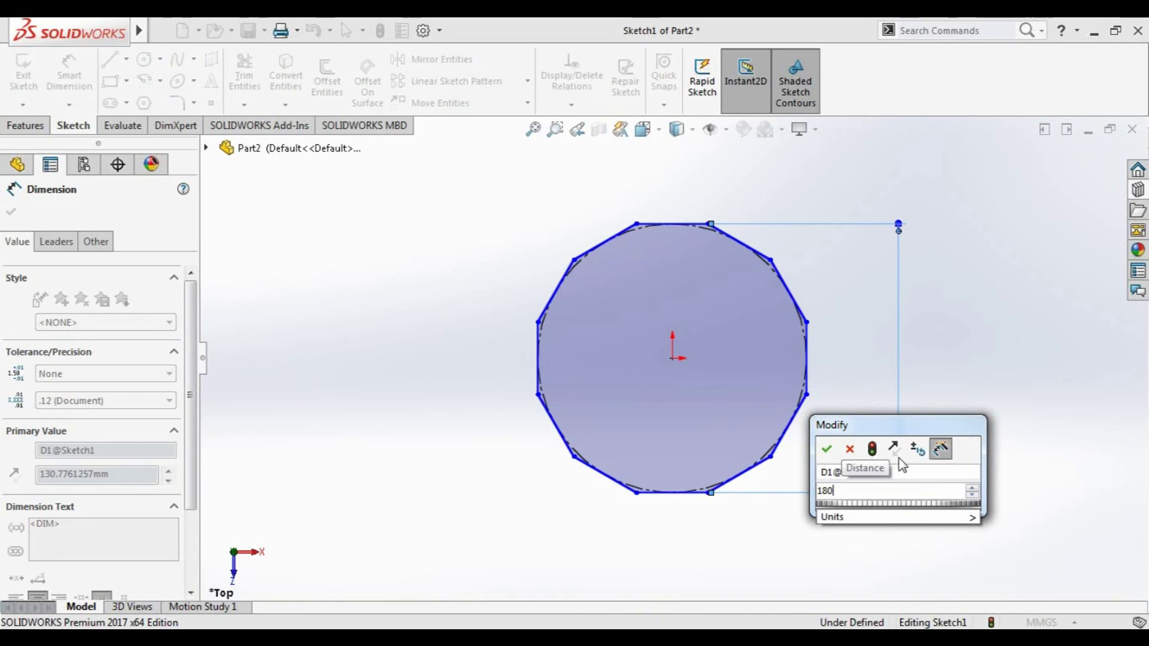
key("Return")
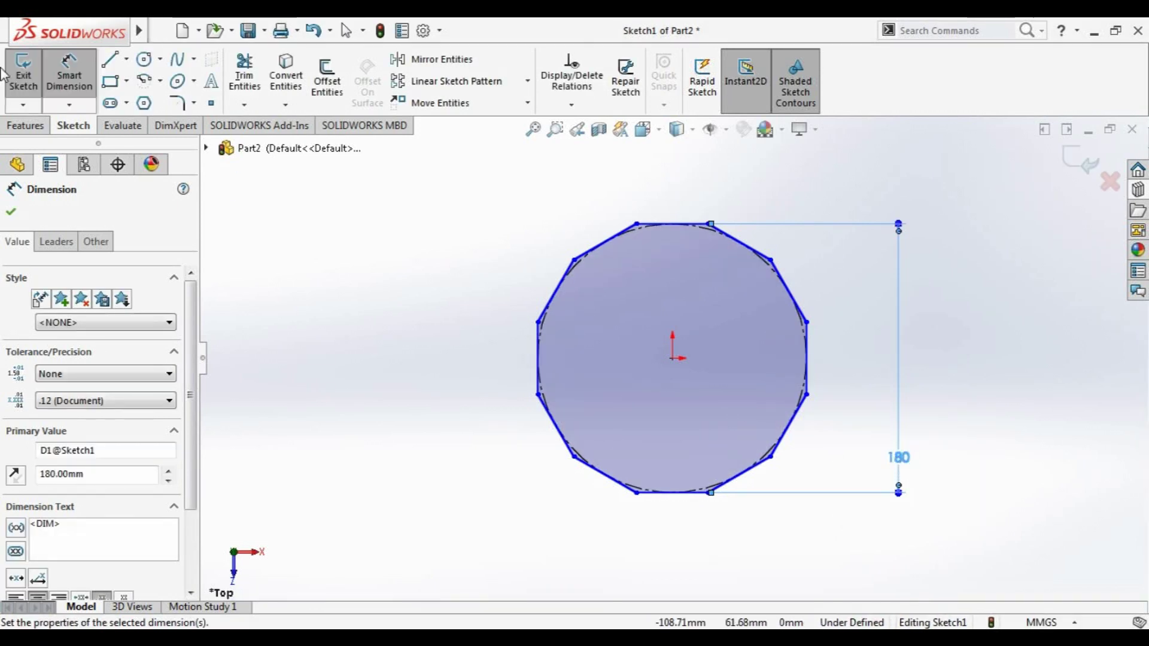
left_click(15, 213)
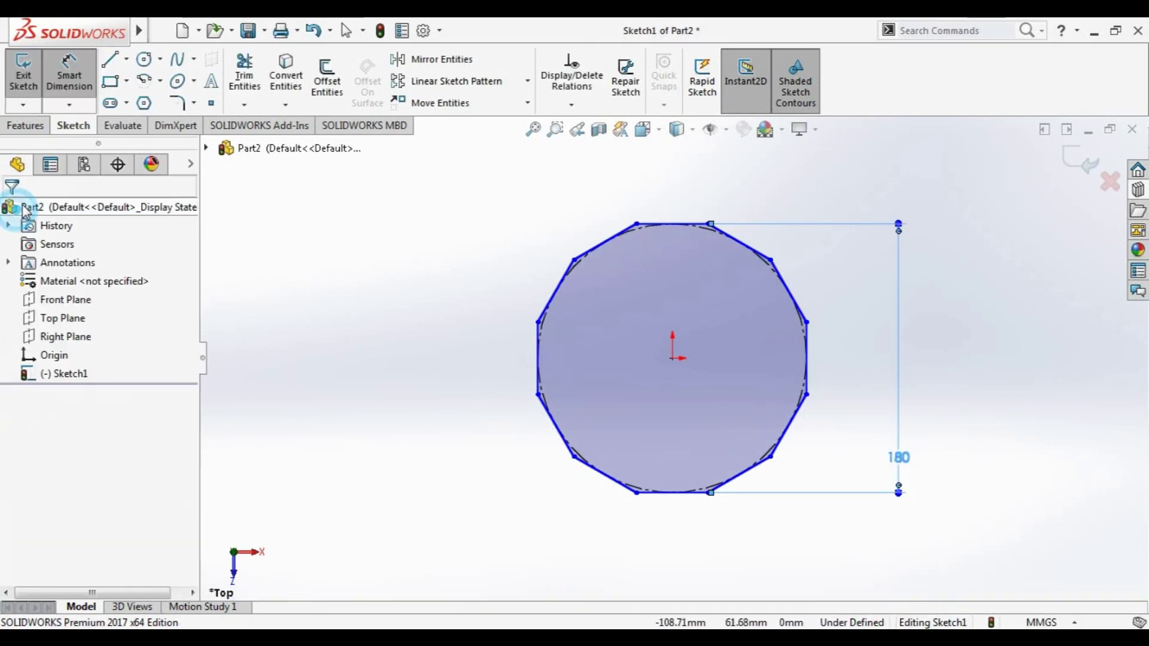
left_click(111, 82)
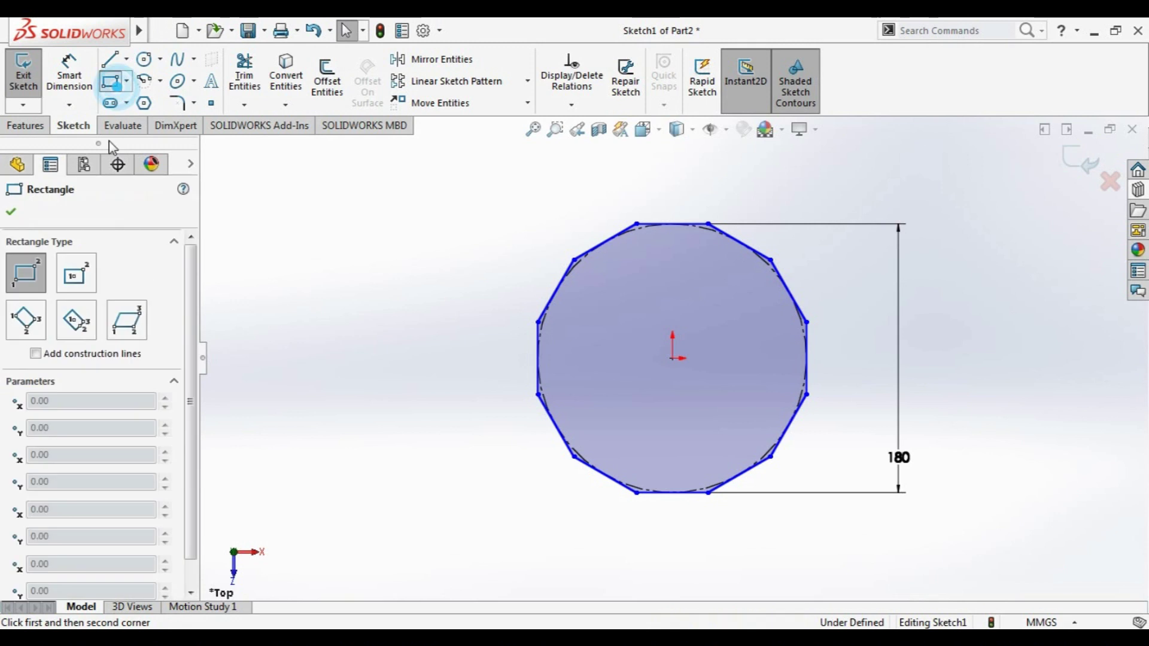
Draw a centre rectangle around the origin inside the polygon
left_click(90, 283)
left_click(673, 358)
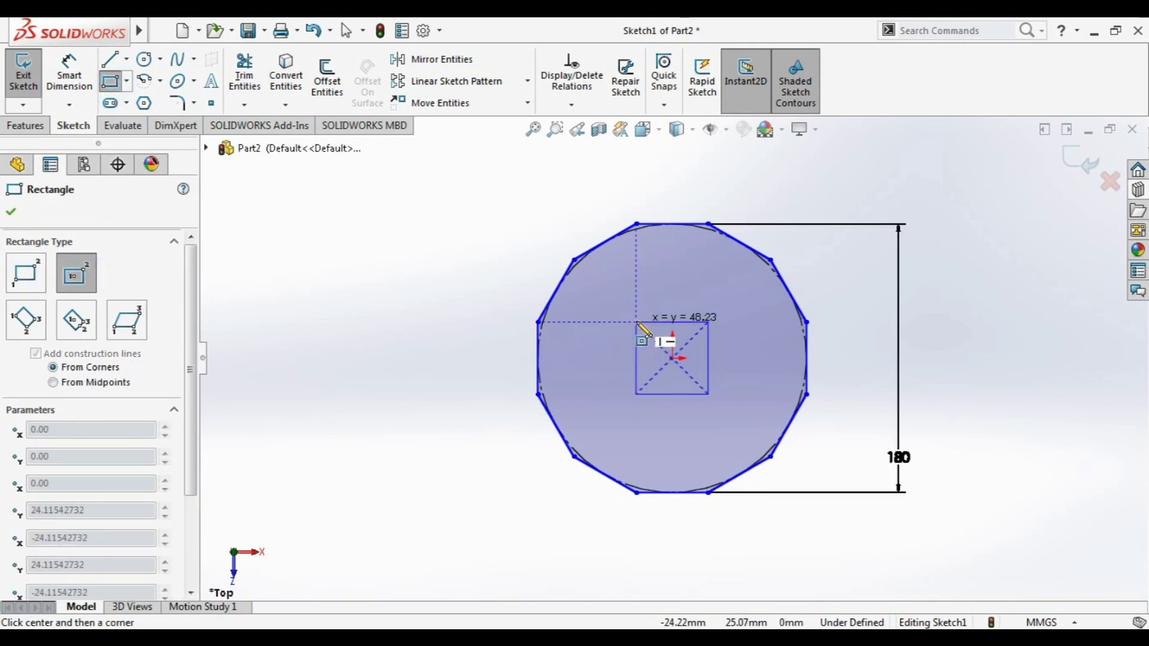
left_click(636, 323)
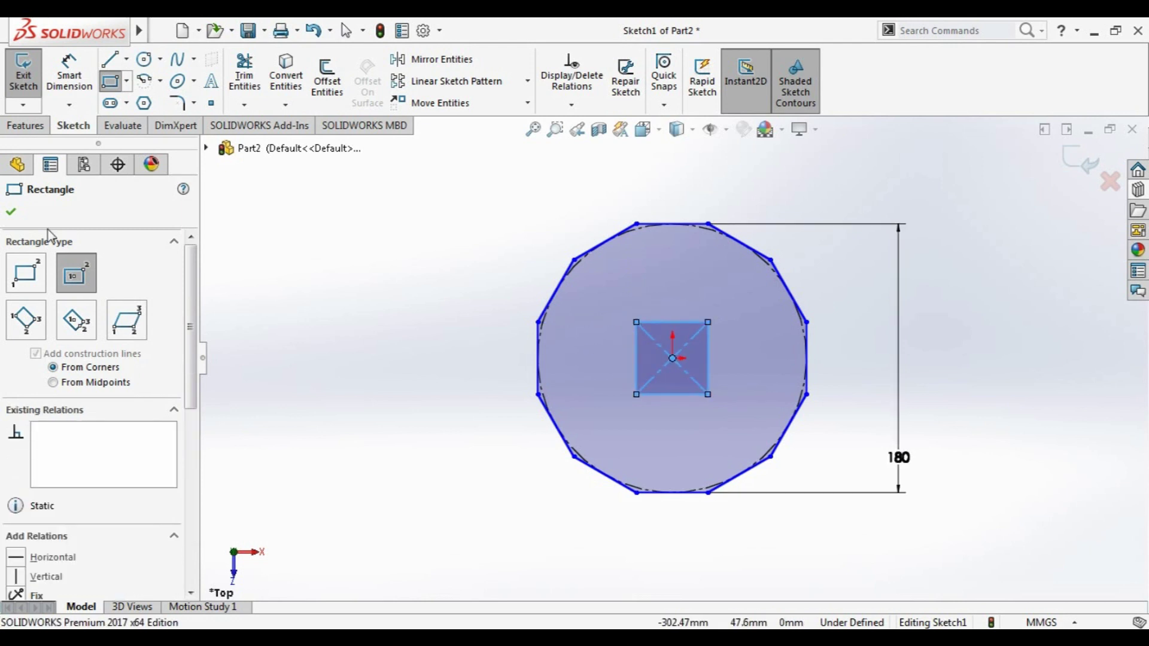
left_click(12, 213)
Dimension the square's left side at 40 mm and dismiss the help error window
left_click(55, 91)
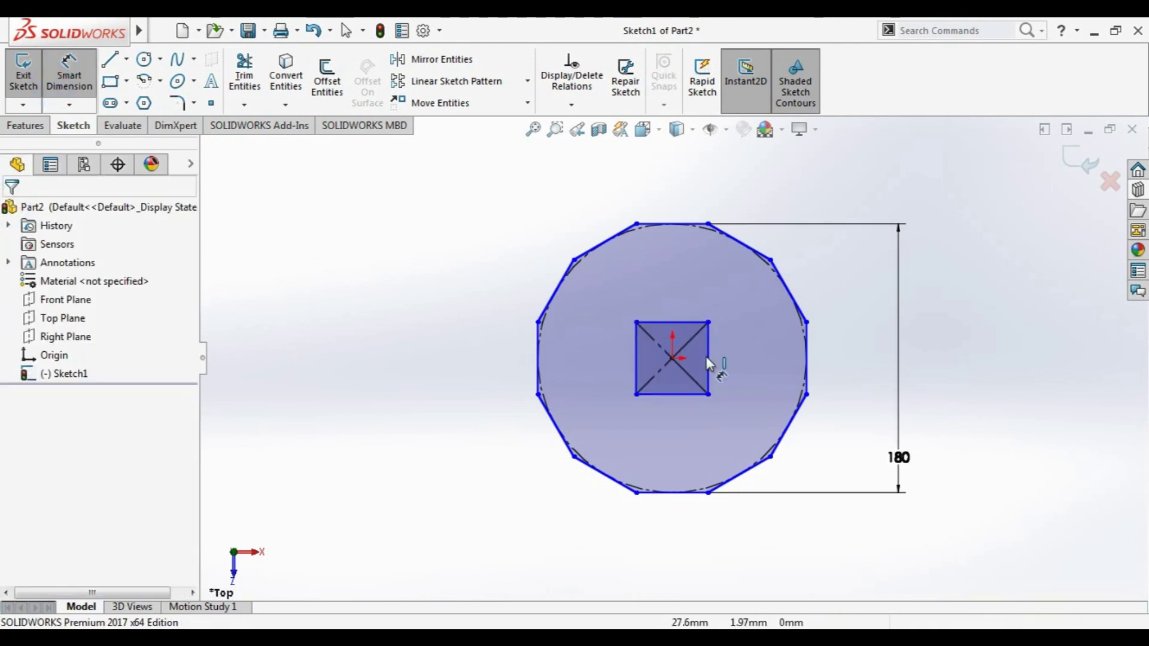
left_click(636, 359)
left_click(486, 368)
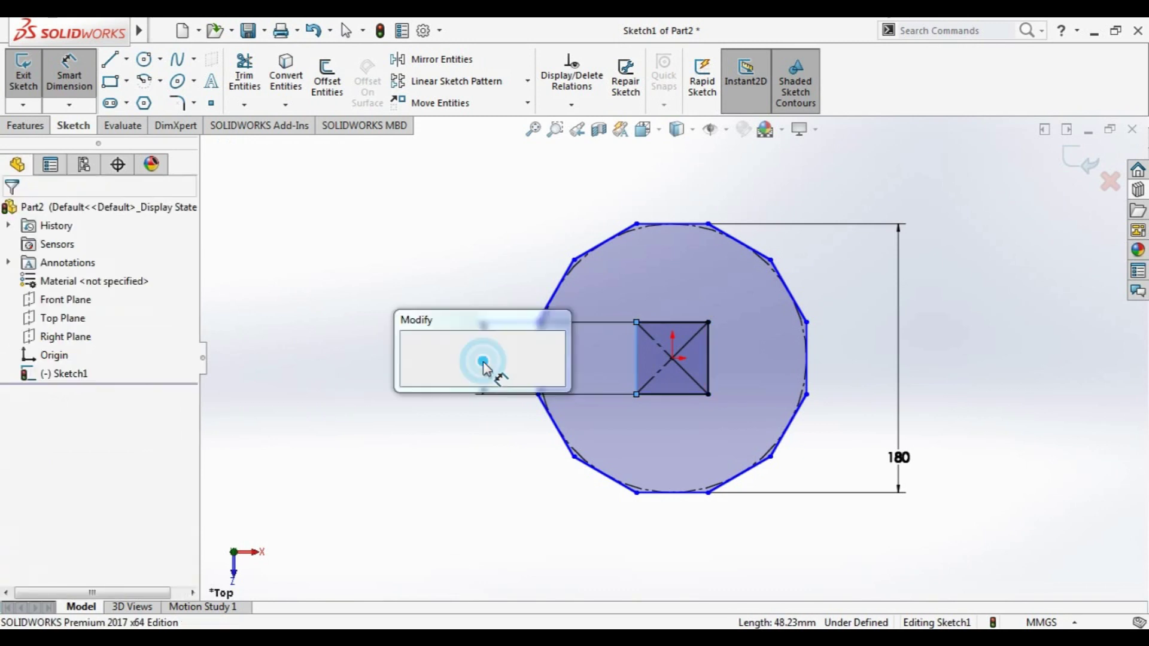
type("40")
key("Return")
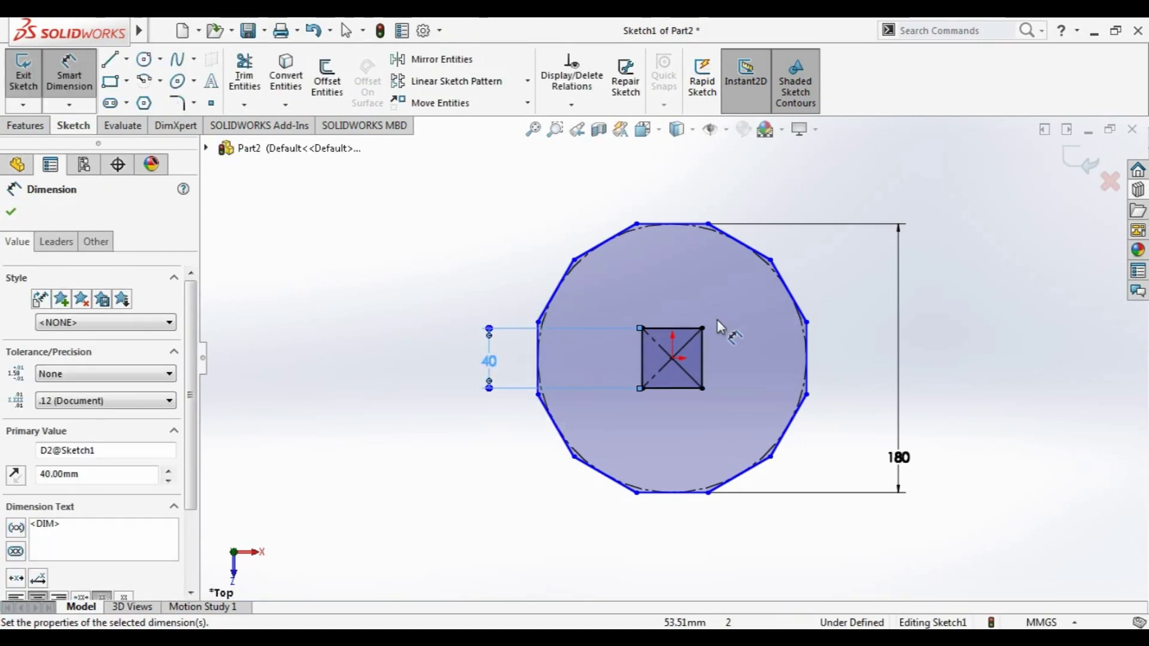
left_click(663, 323)
left_click(676, 329)
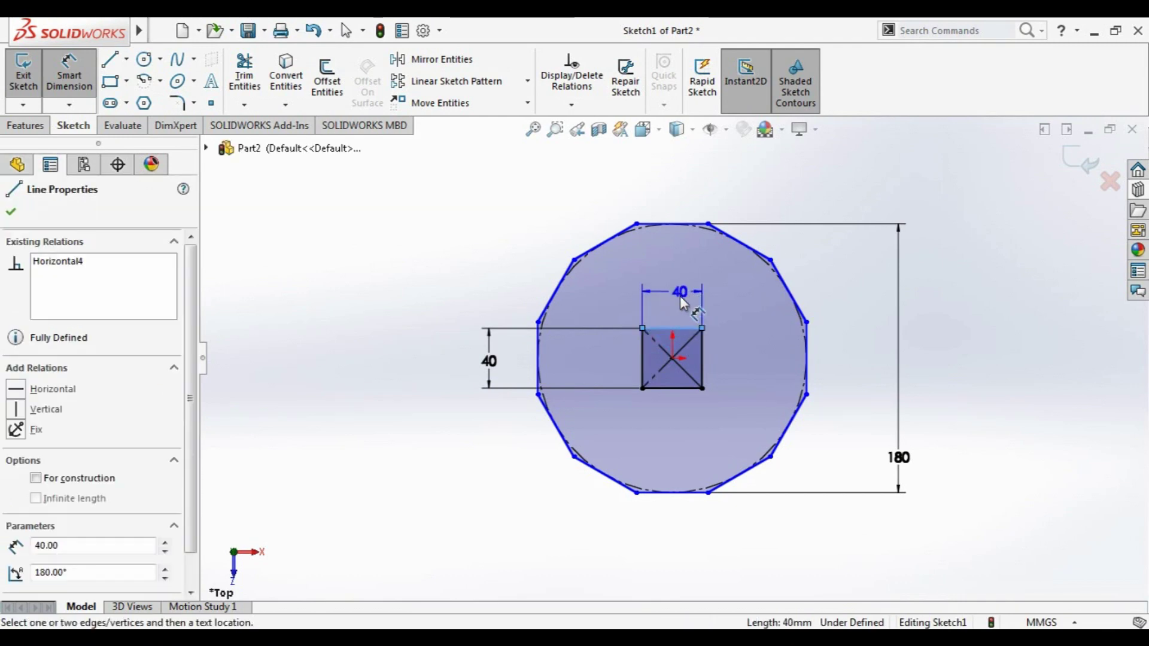
key("Escape")
key("F1")
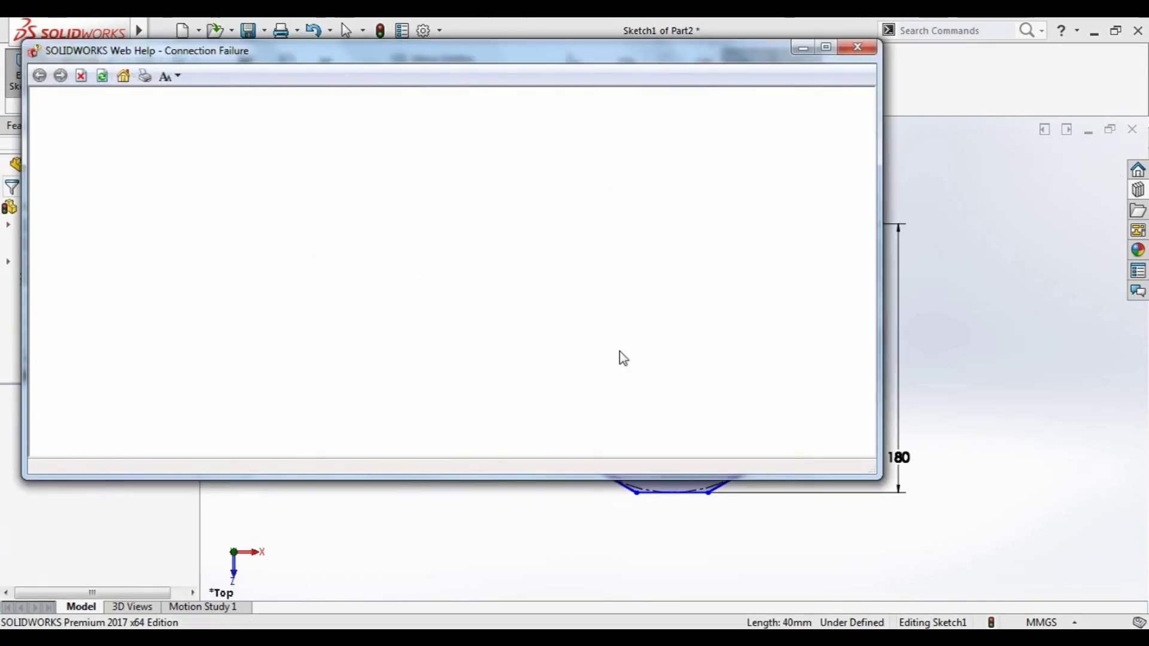
left_click(857, 43)
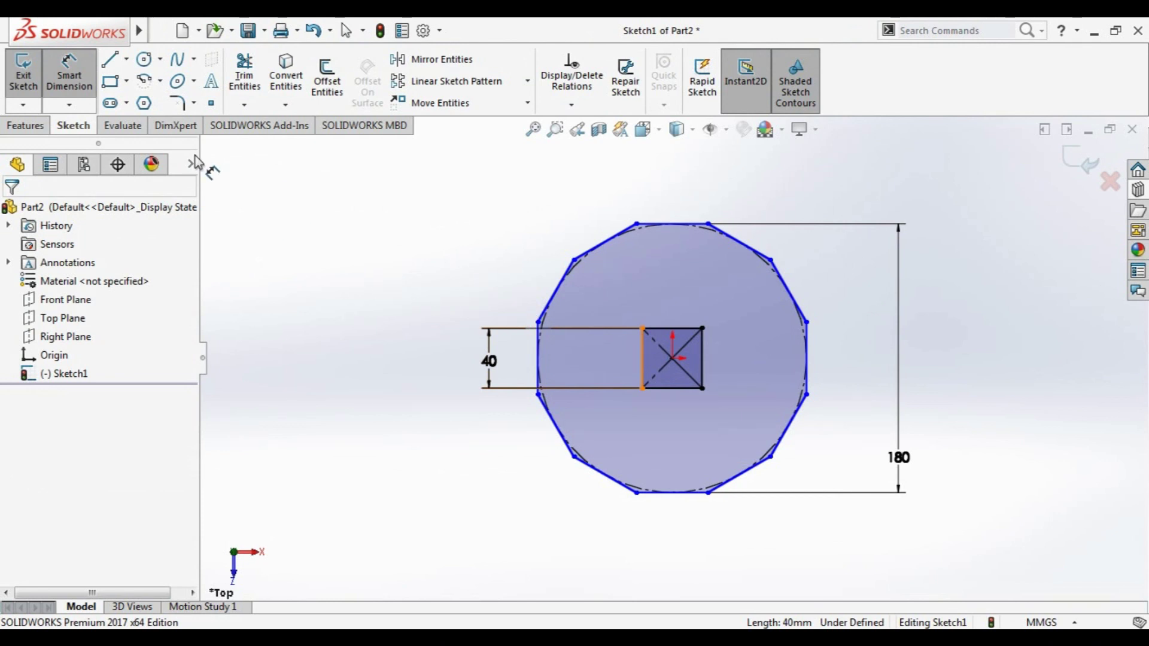
left_click(160, 59)
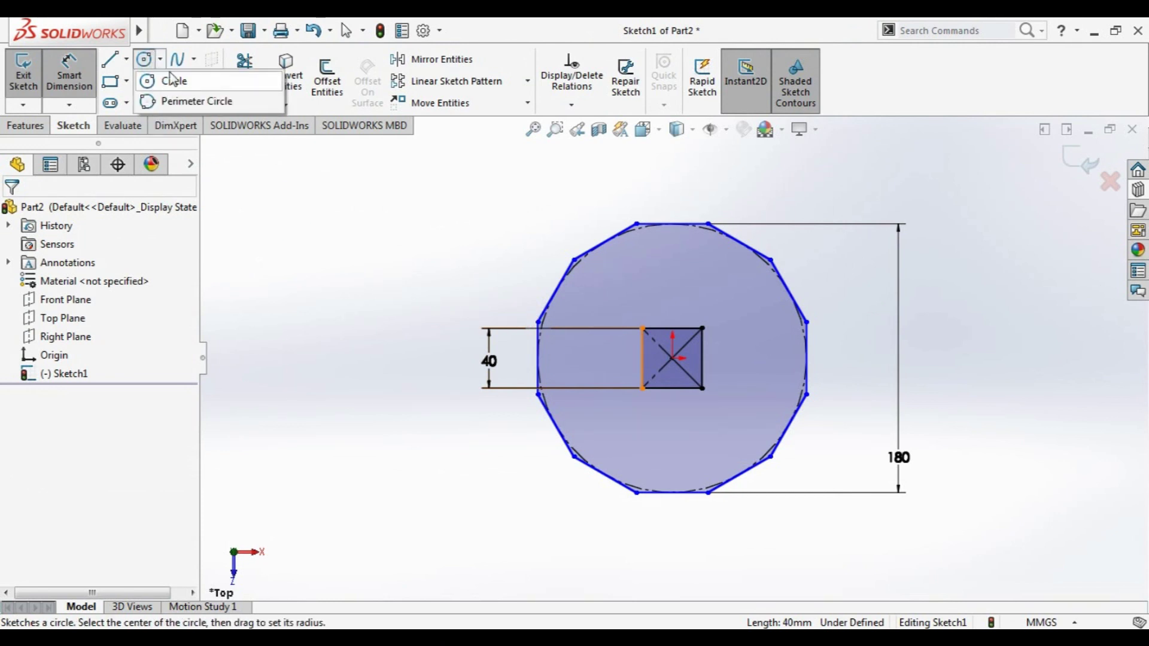
Draw a Ø120 construction circle centred on the origin
left_click(173, 80)
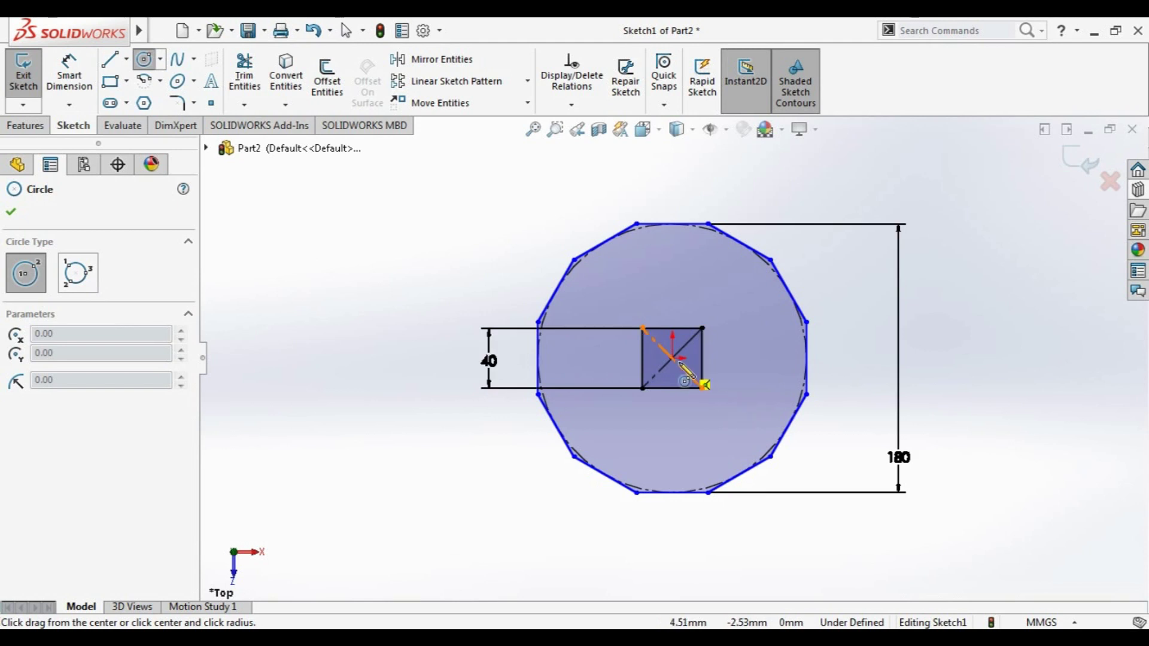
left_click(672, 358)
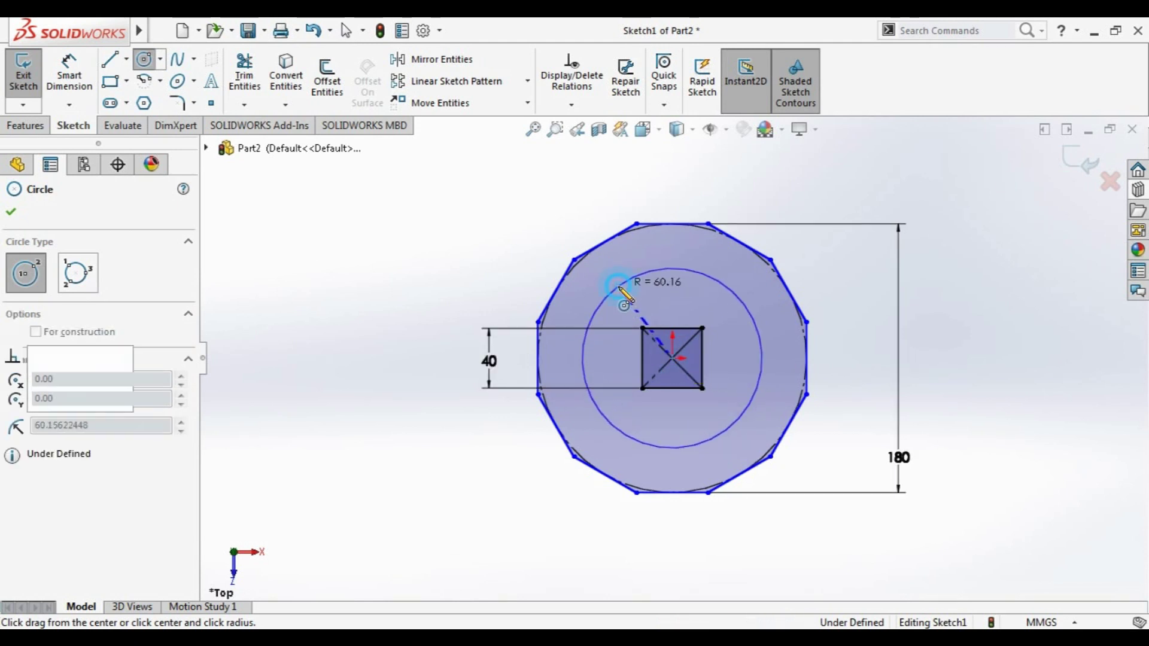
left_click(618, 286)
left_click(36, 466)
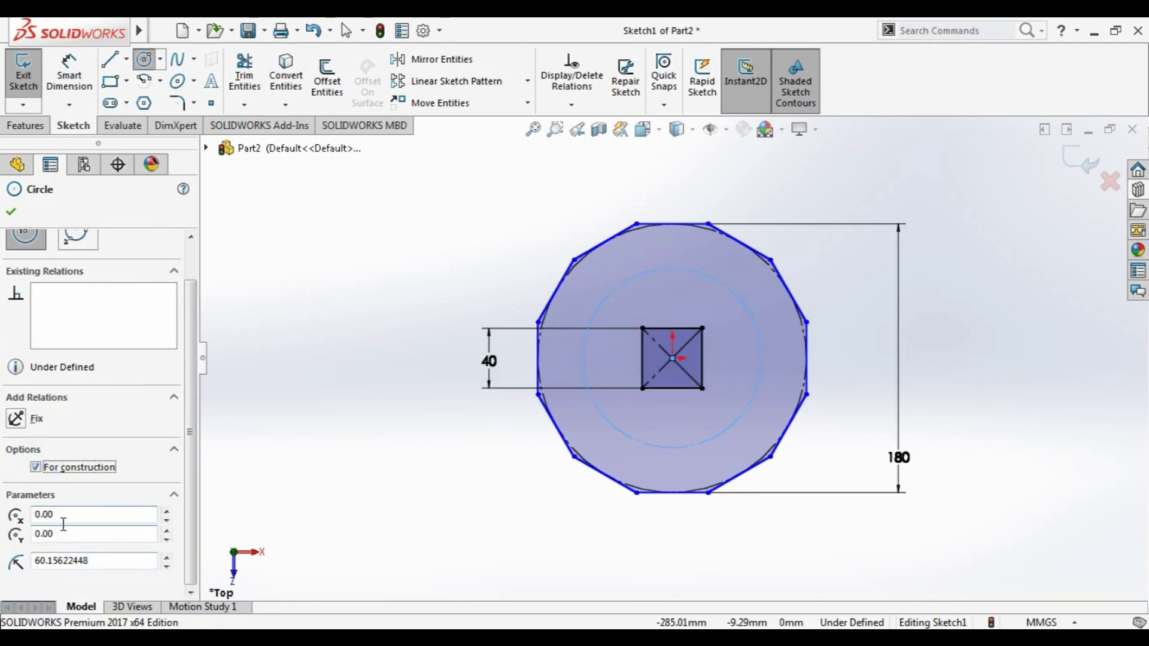
left_click(11, 214)
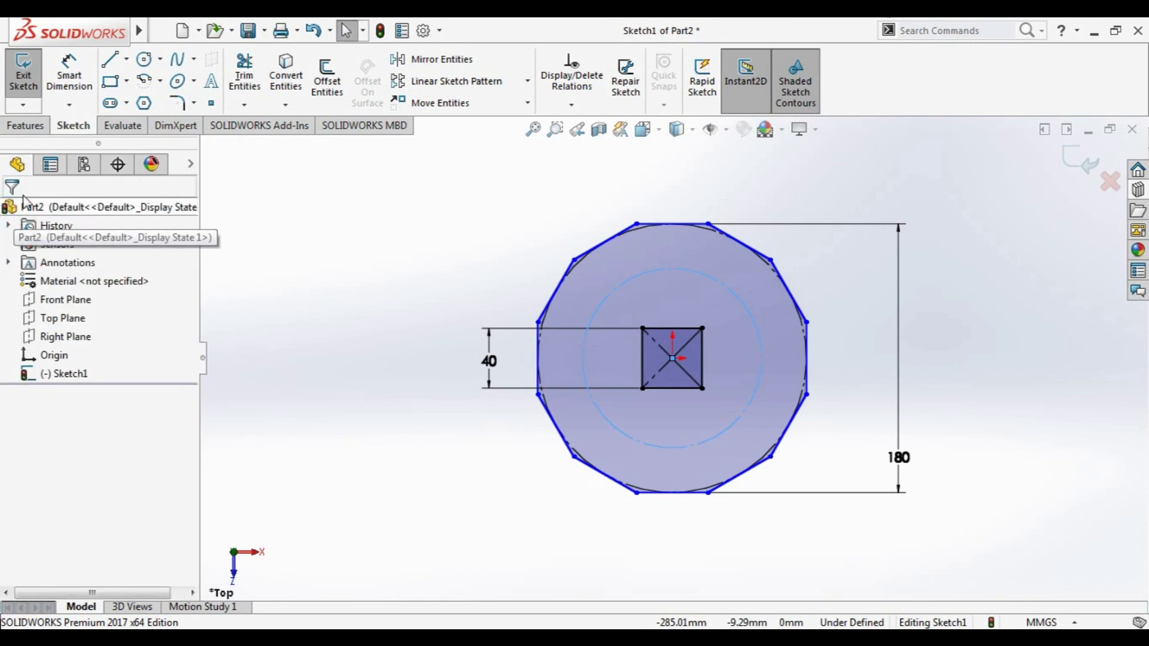
left_click(69, 72)
left_click(760, 382)
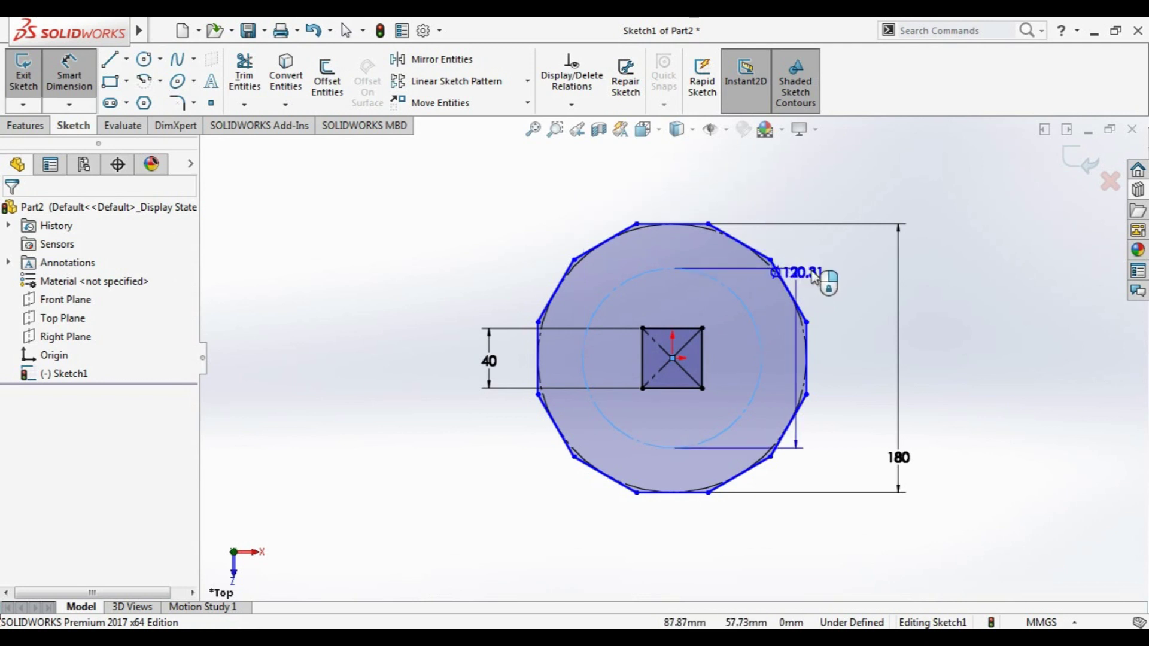
left_click(849, 245)
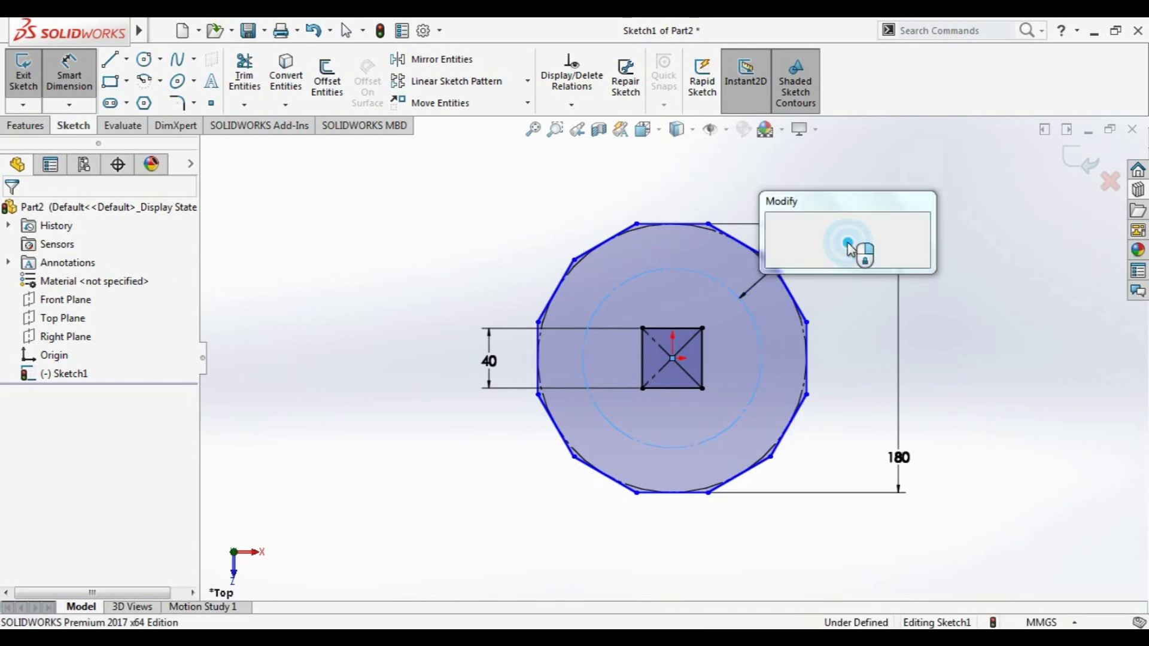
key("Escape")
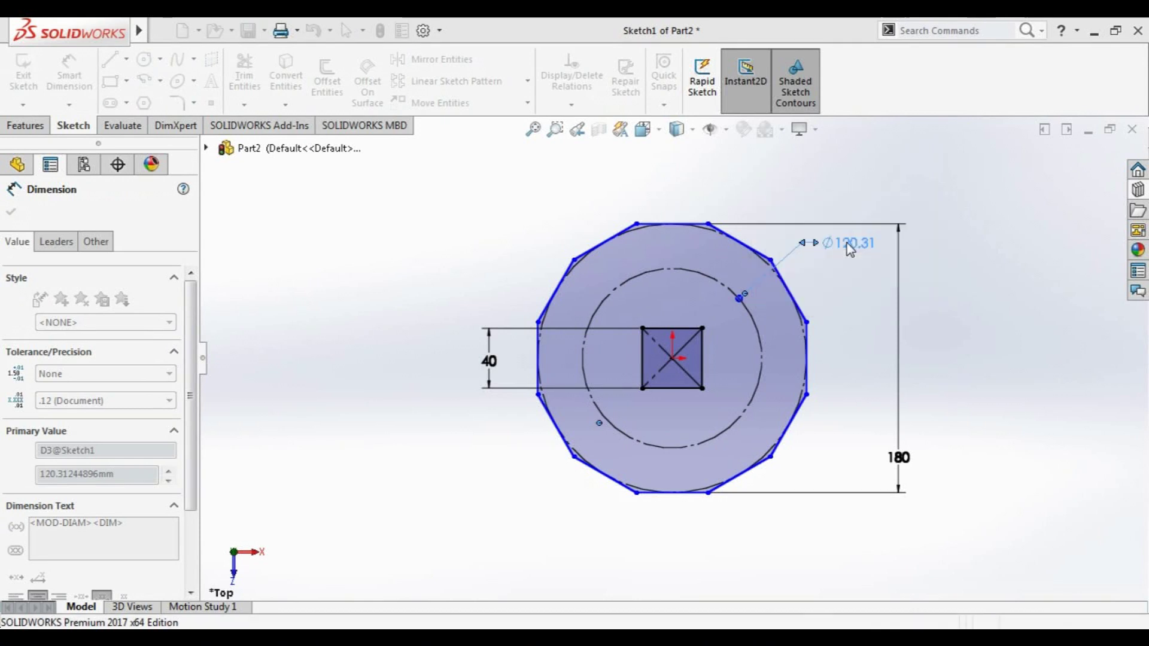
left_click(10, 213)
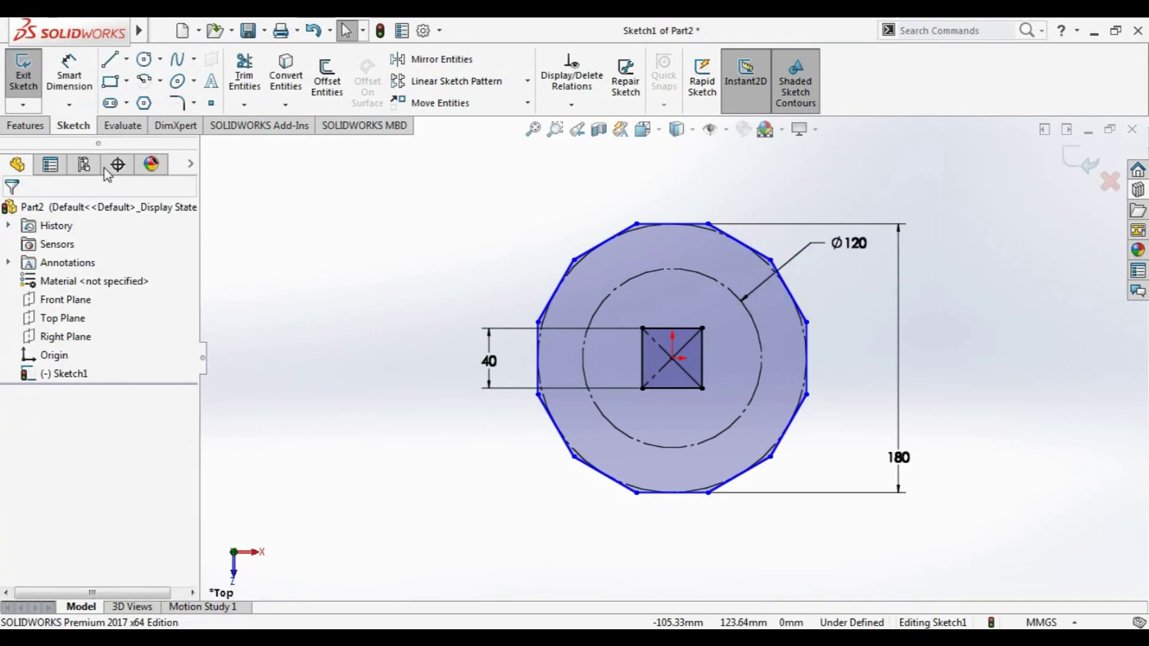
Draw a vertical centerline through the origin extending past the outline
left_click(144, 58)
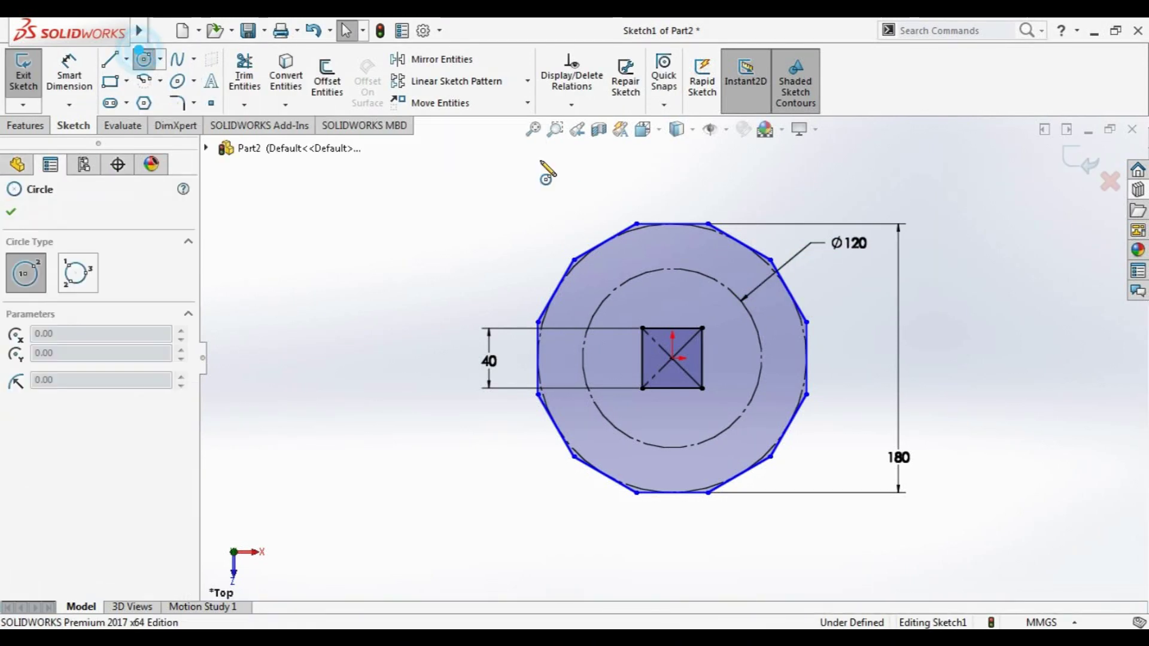
left_click(126, 59)
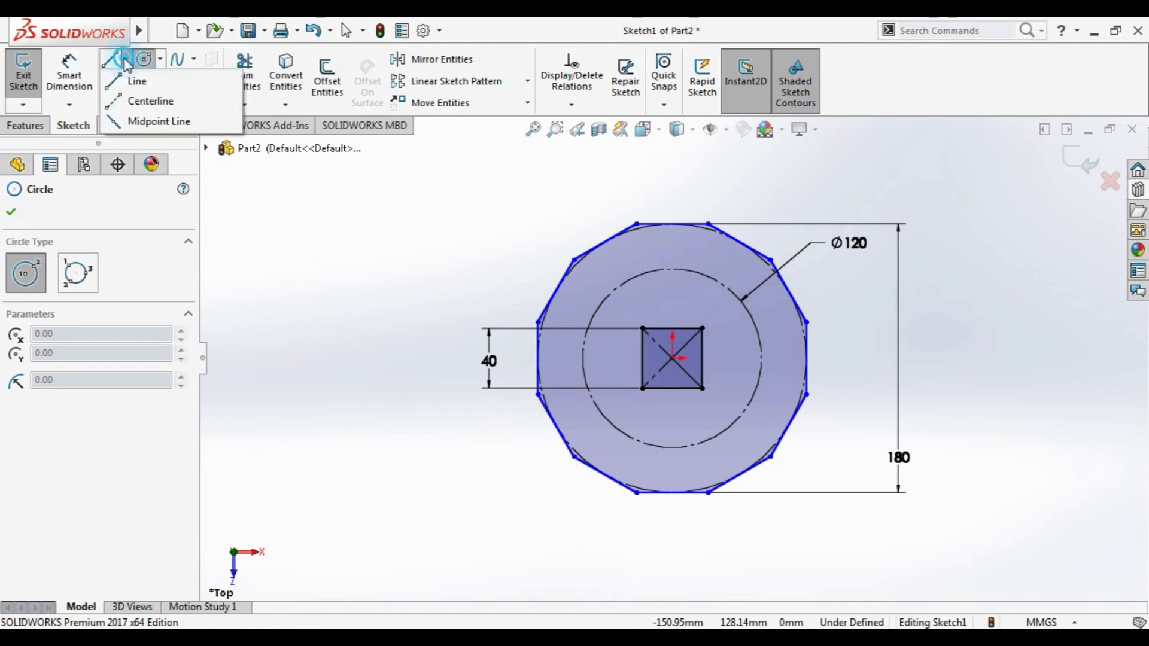
left_click(131, 99)
left_click(672, 185)
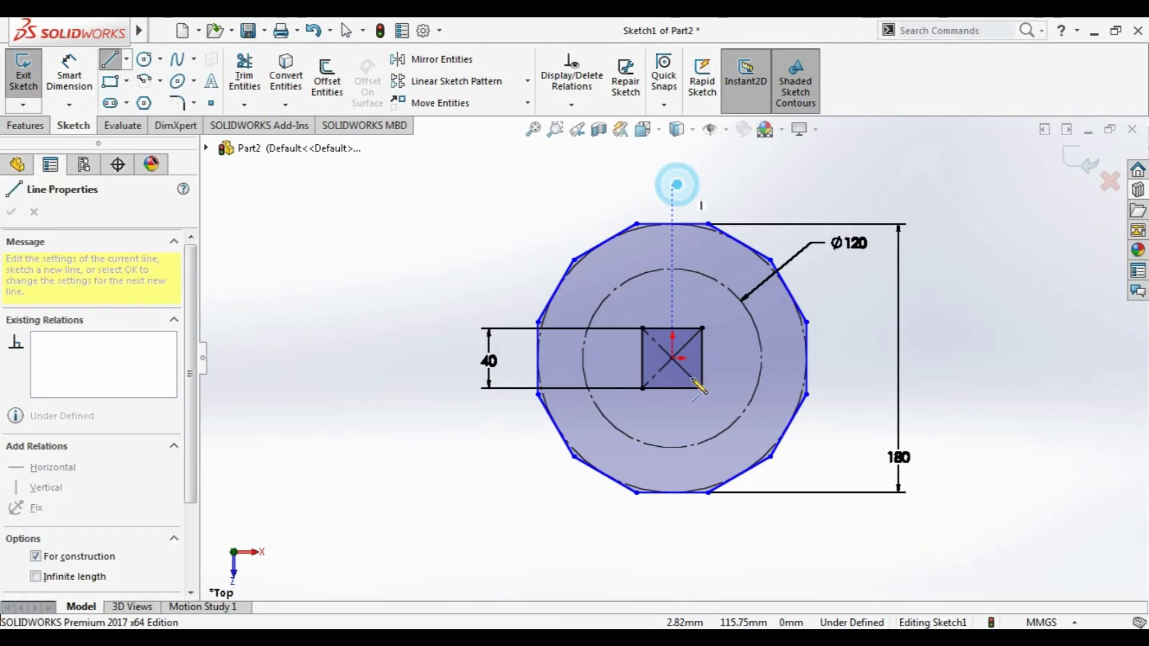
left_click(672, 535)
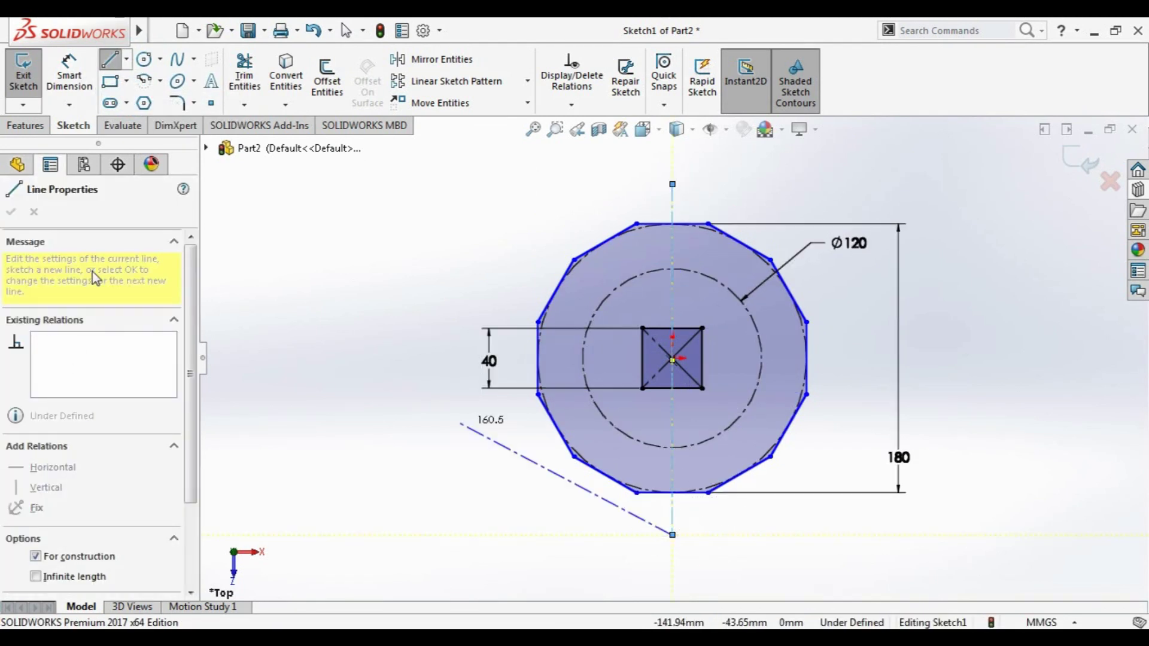
key("Escape")
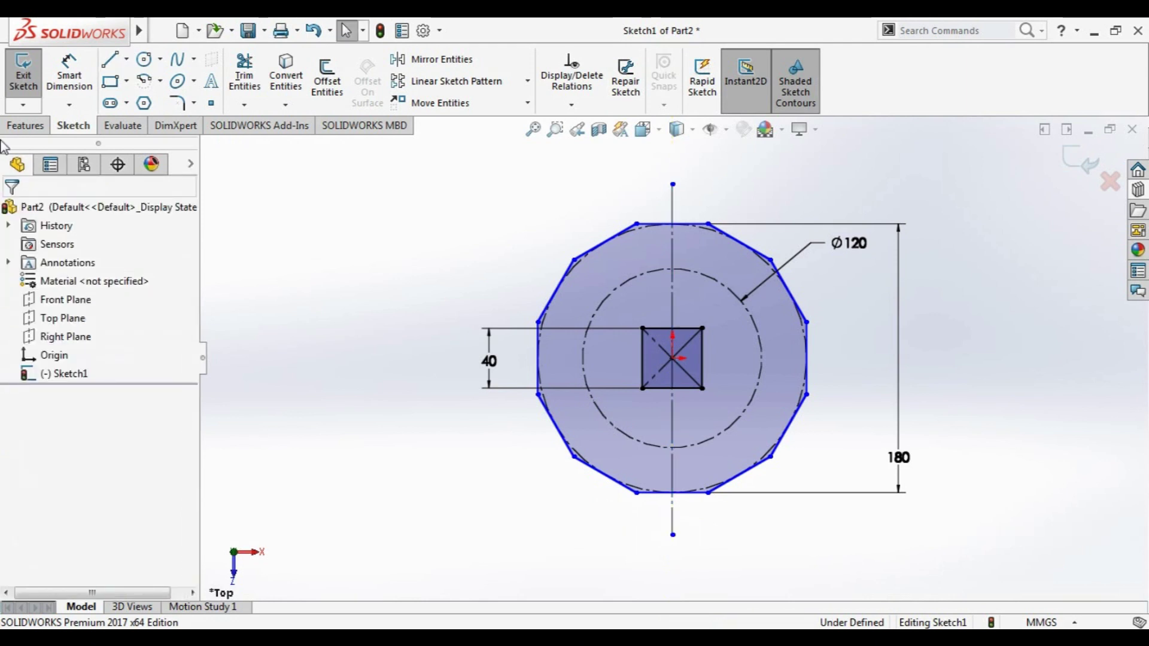
left_click(143, 59)
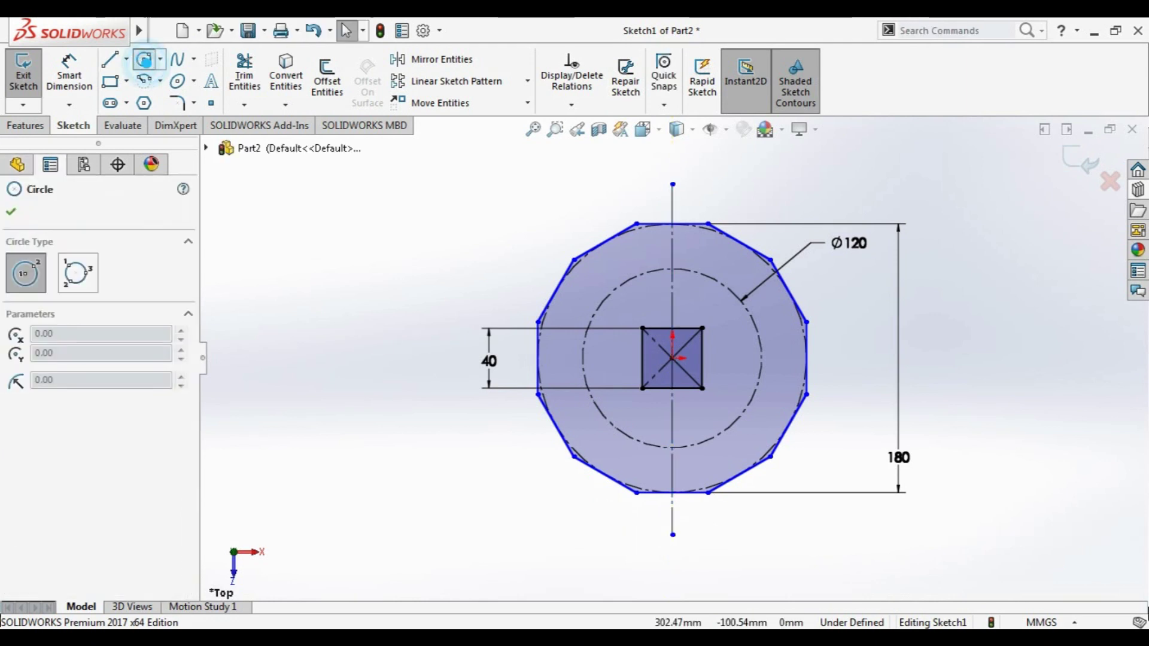
Add a Ø20 circle centred at the top of the Ø120 construction circle
left_click(672, 269)
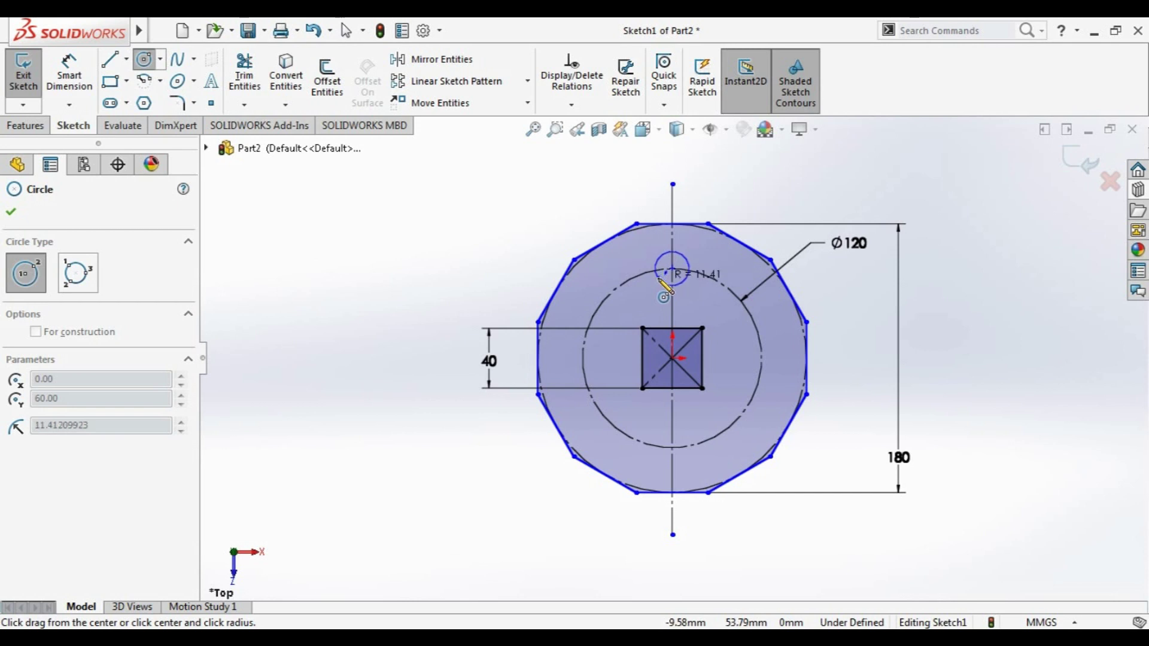
left_click(661, 281)
type("10")
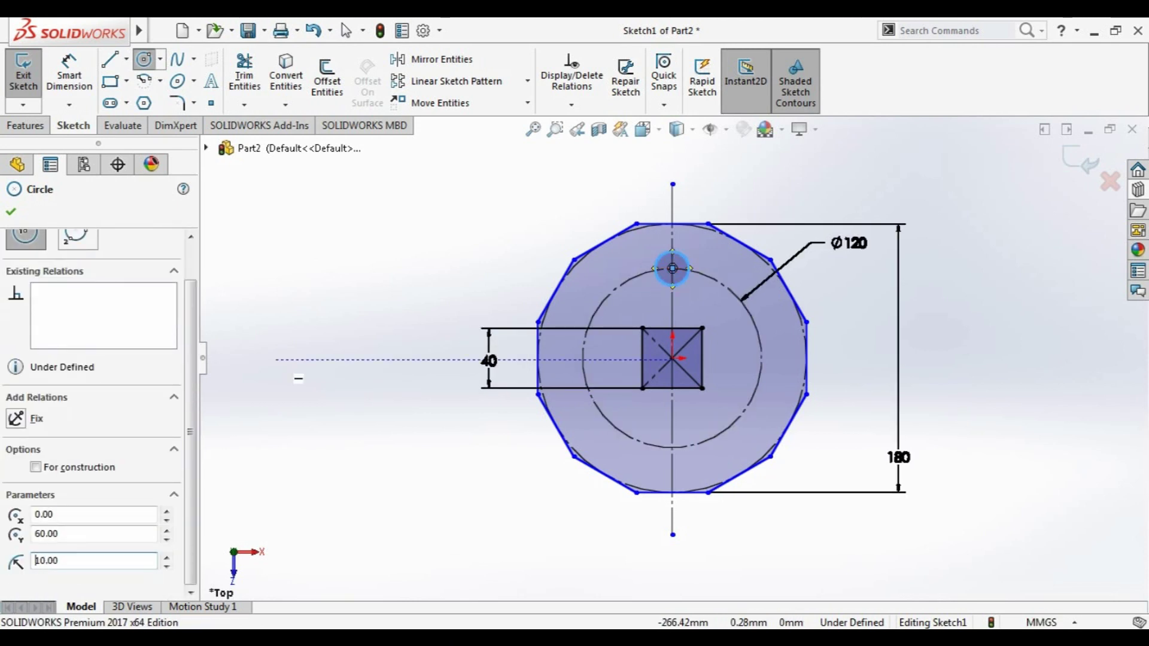
left_click(18, 212)
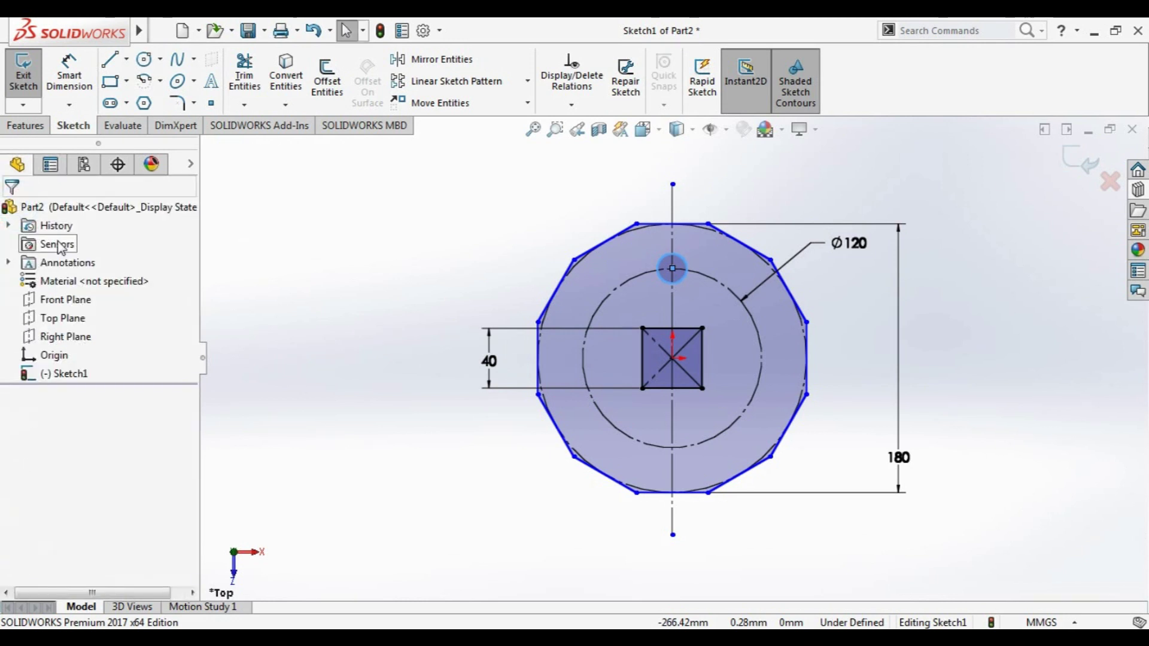
left_click(69, 75)
left_click(672, 256)
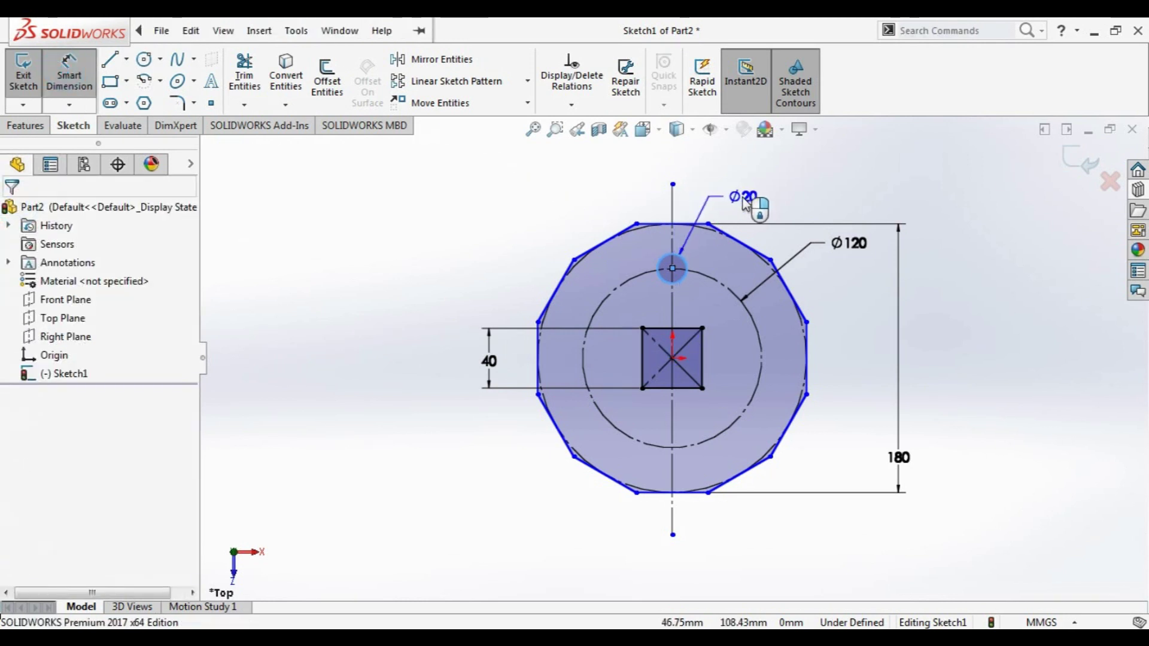
left_click(733, 179)
key("Return")
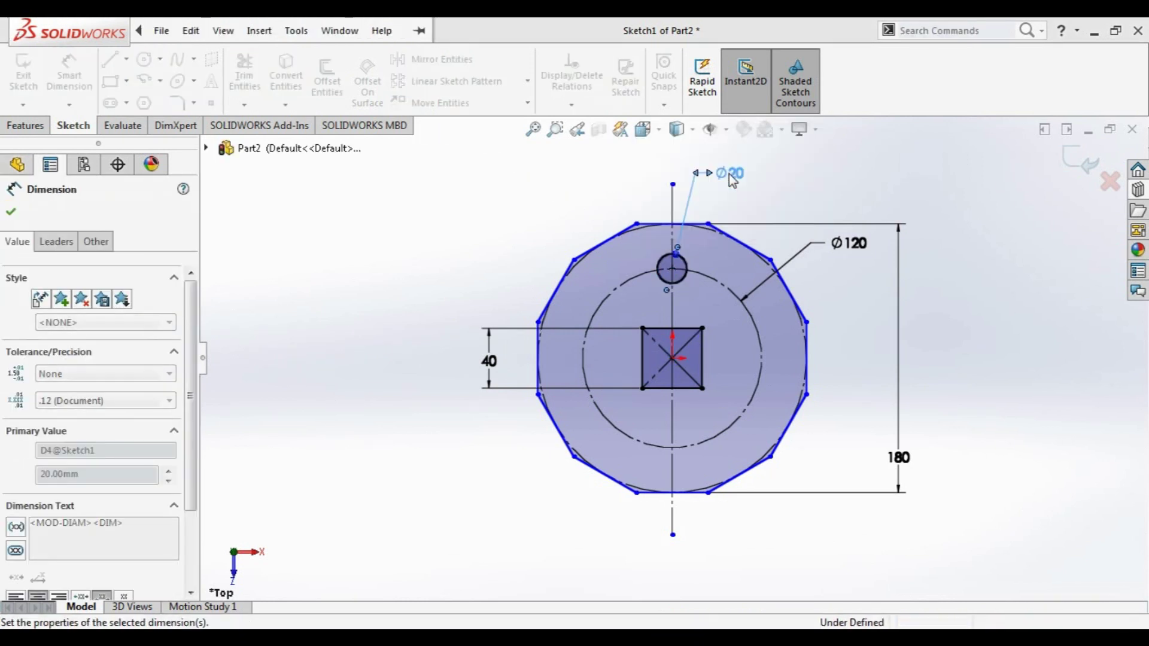
left_click(543, 101)
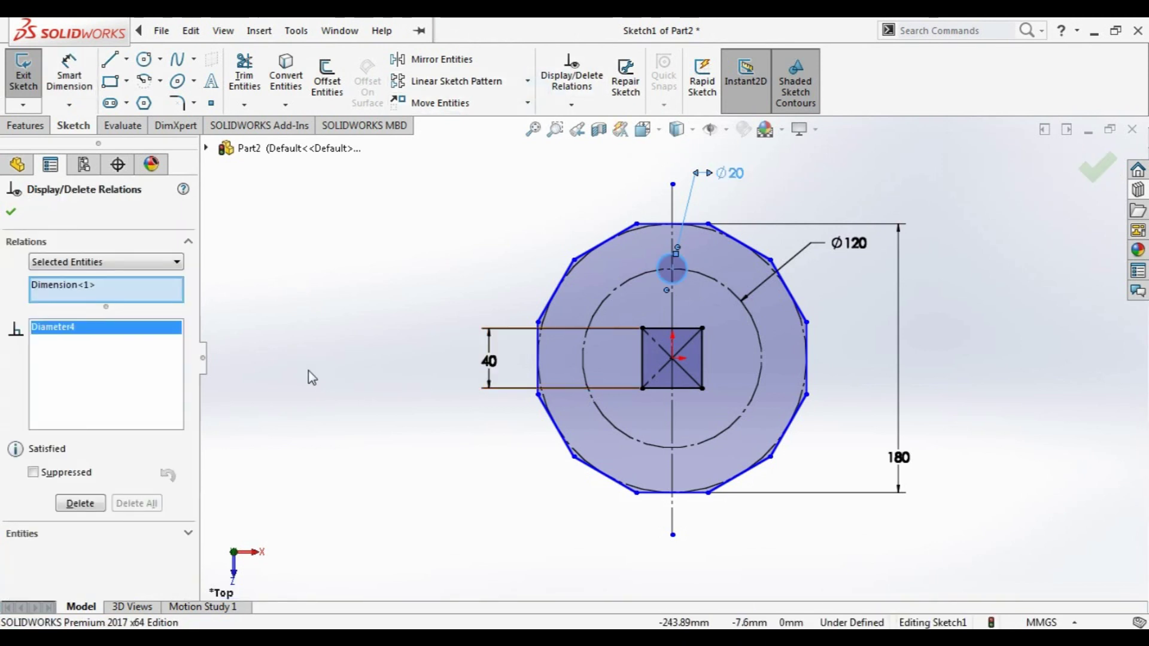
key("Return")
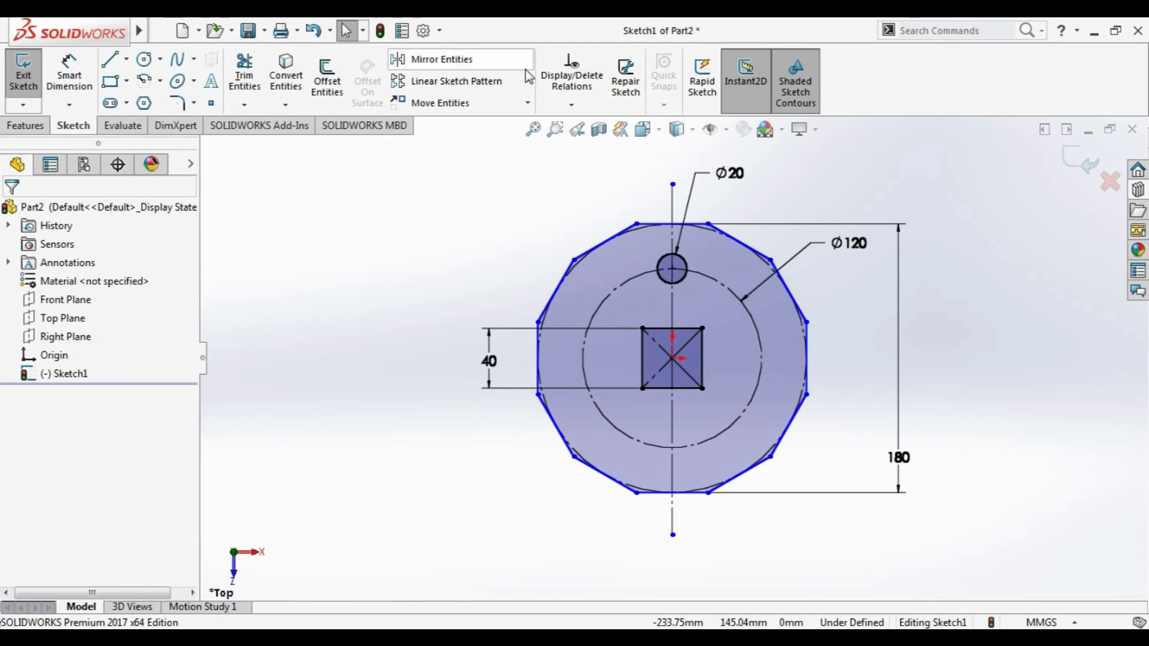
left_click(527, 80)
Circular-pattern the Ø20 circle into 8 equally spaced copies
left_click(458, 103)
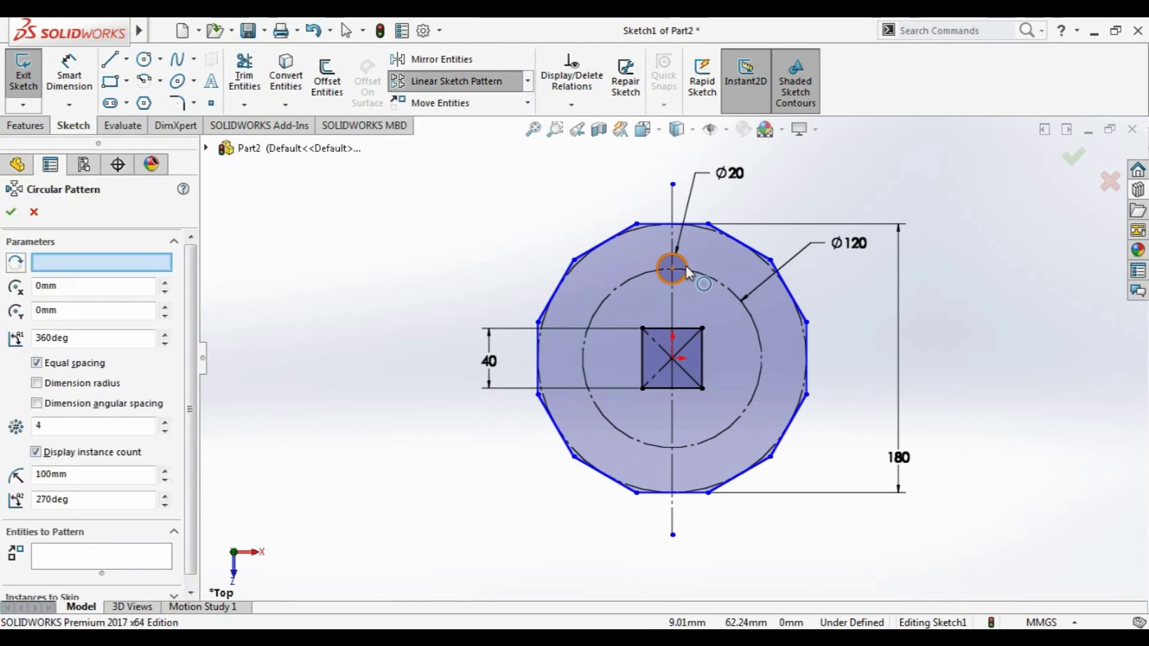
left_click(685, 267)
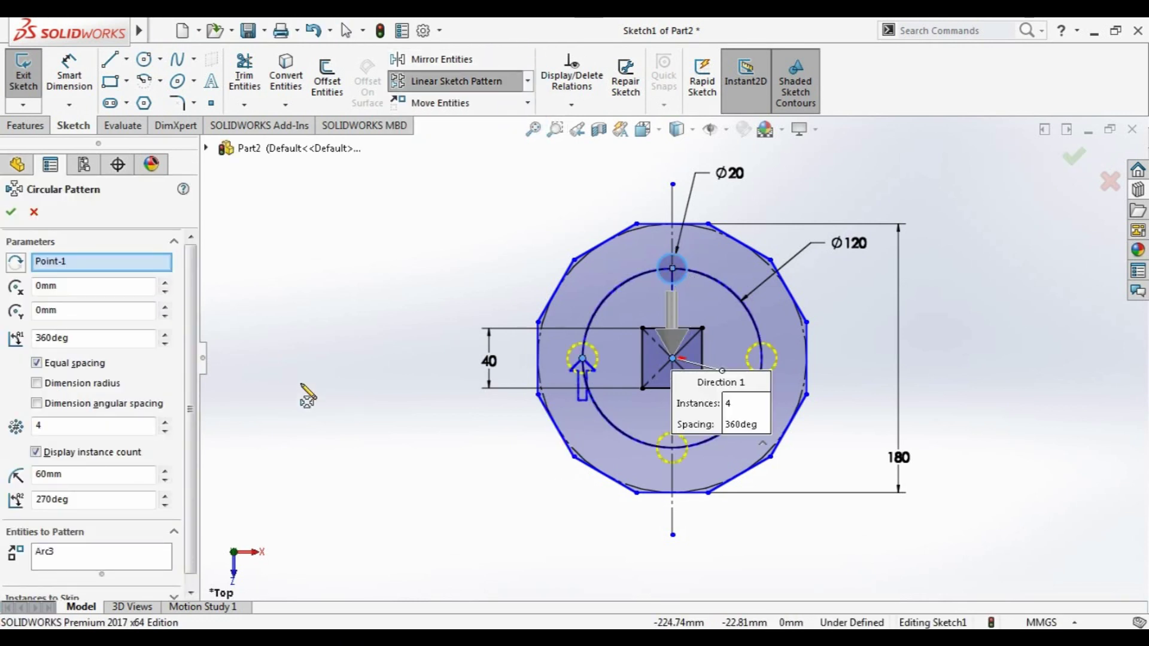
left_click(99, 425)
type("8")
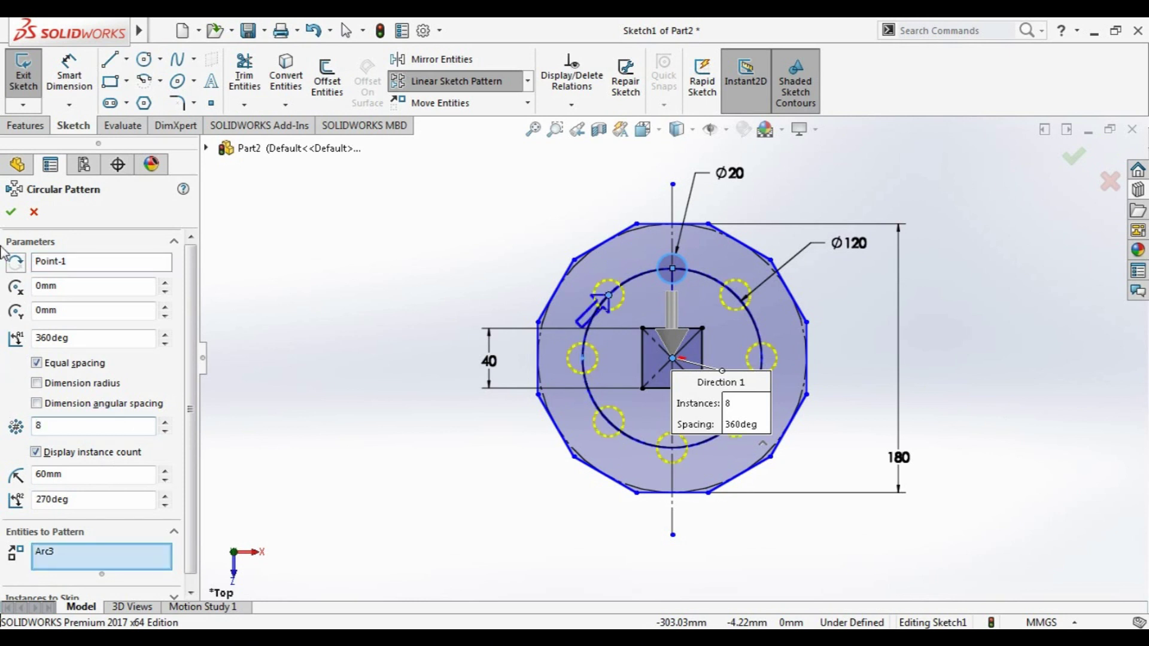
left_click(20, 214)
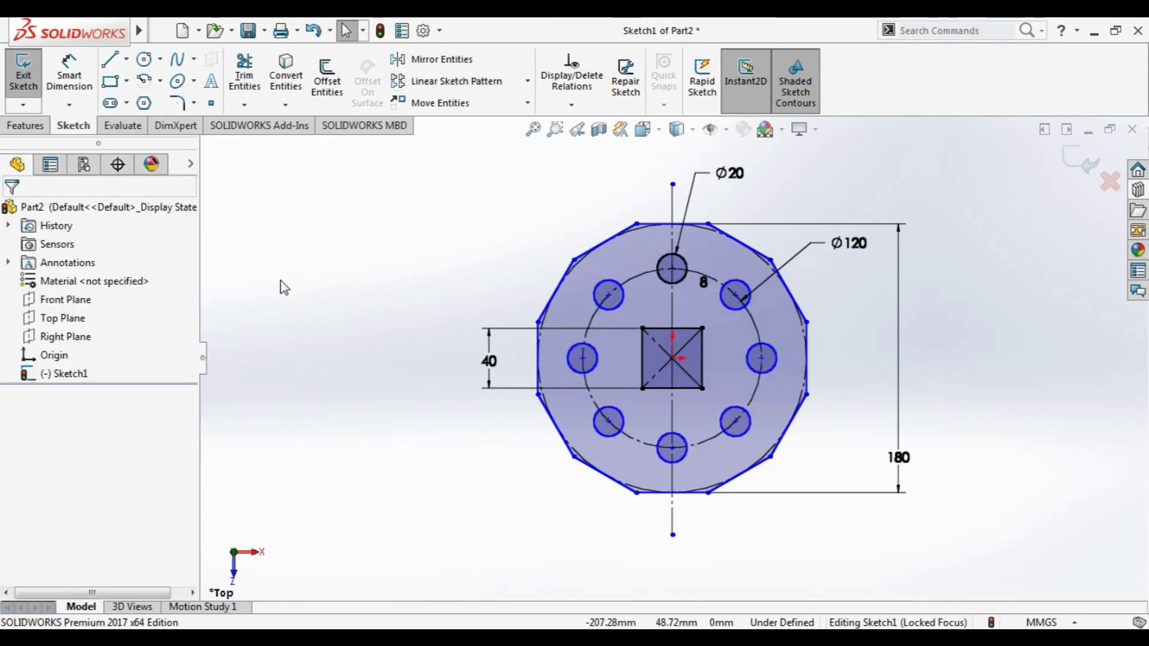
left_click(33, 125)
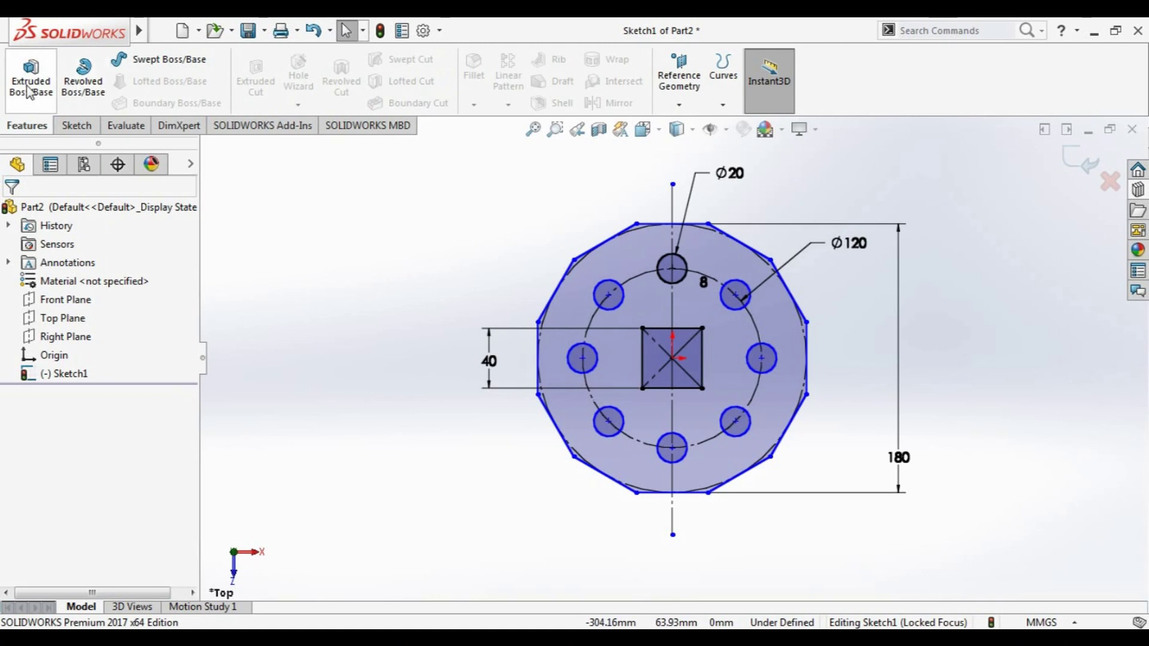
Extrude the sketch 6 mm into a solid plate, Boss-Extrude1
left_click(29, 81)
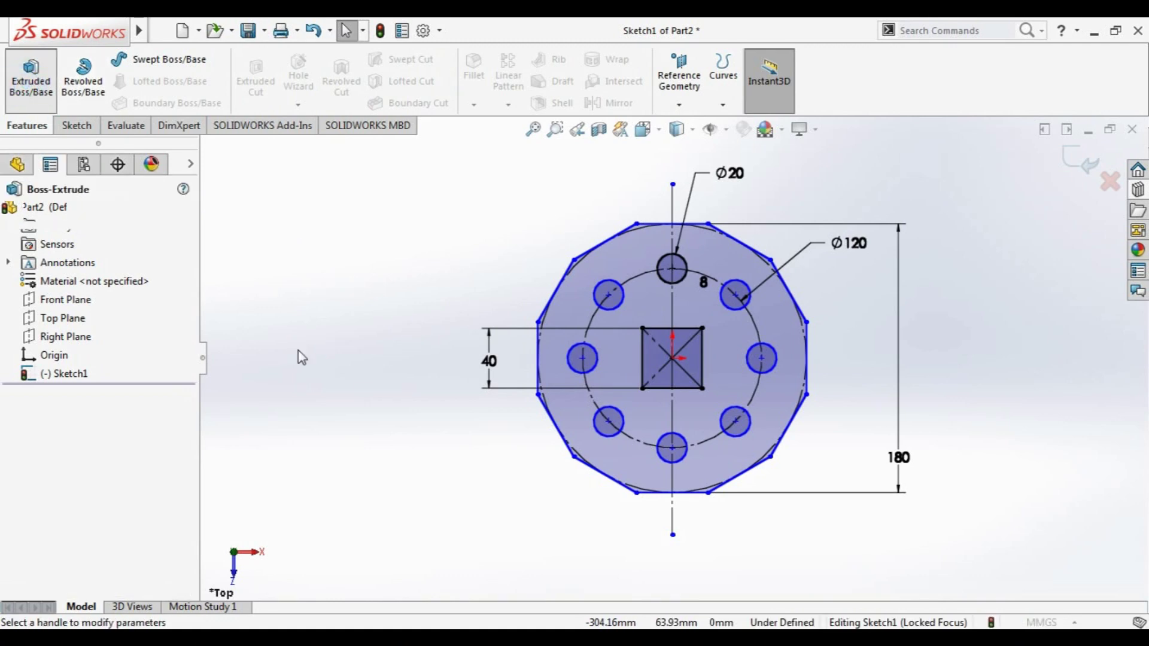
type("6")
key("Return")
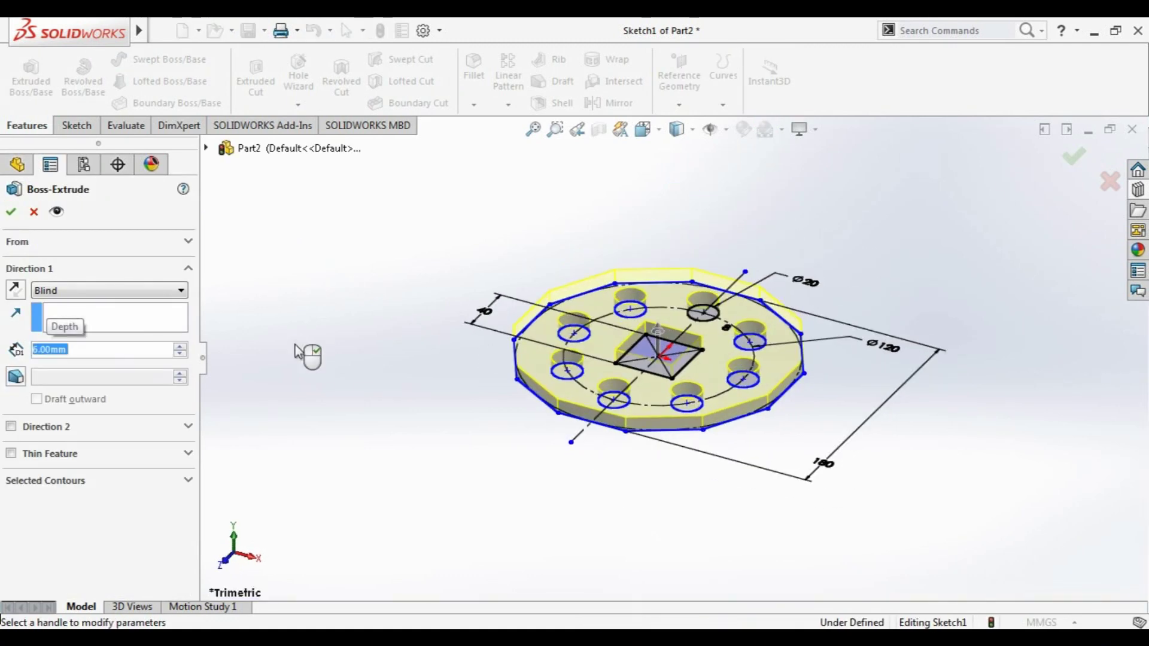
left_click(10, 212)
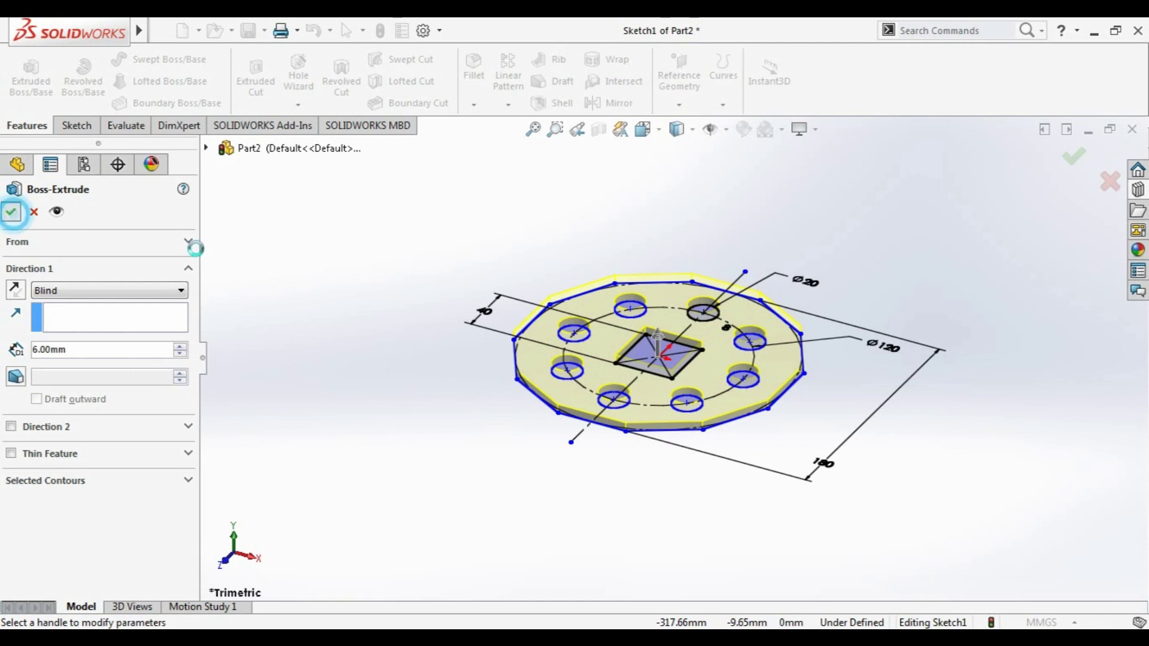
left_click(487, 249)
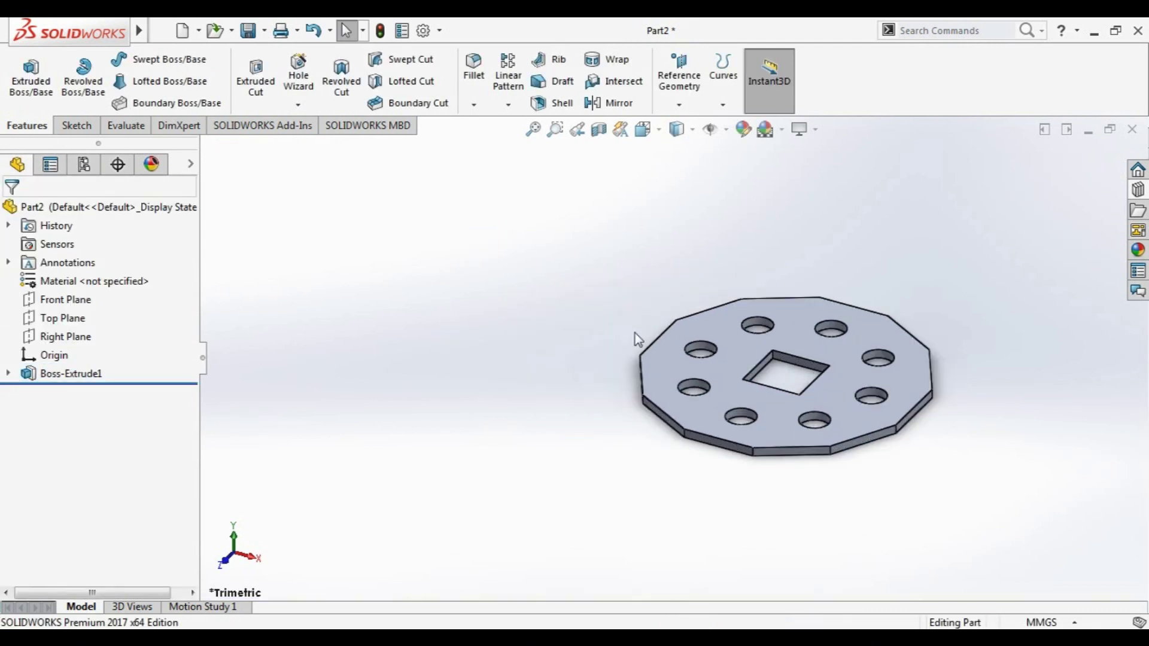
Orbit and inspect the finished plate, then close the part with Ctrl+W
scroll(893, 365, "down", 3)
mouse_move(602, 238)
middle_mouse_down()
mouse_move(600, 310)
mouse_move(636, 397)
mouse_move(538, 367)
mouse_move(411, 185)
mouse_move(595, 388)
mouse_move(507, 371)
mouse_move(565, 367)
mouse_move(551, 346)
middle_mouse_up()
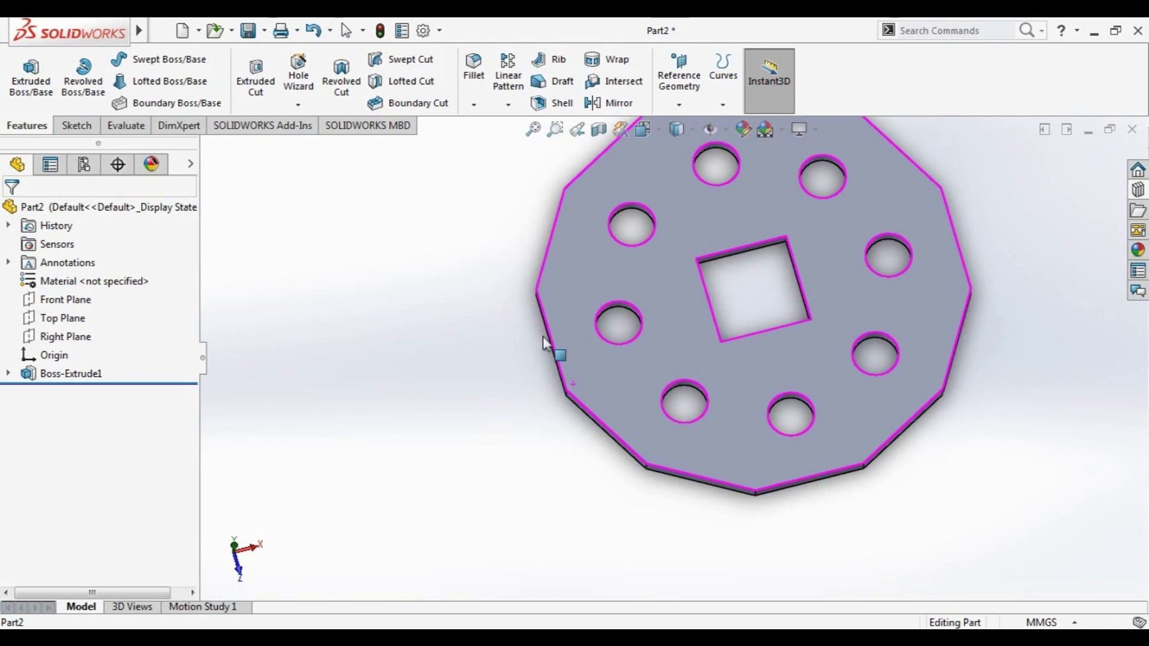
scroll(690, 263, "up", 3)
mouse_move(854, 457)
middle_mouse_down()
mouse_move(770, 470)
mouse_move(810, 479)
mouse_move(827, 316)
mouse_move(865, 371)
mouse_move(854, 459)
middle_mouse_up()
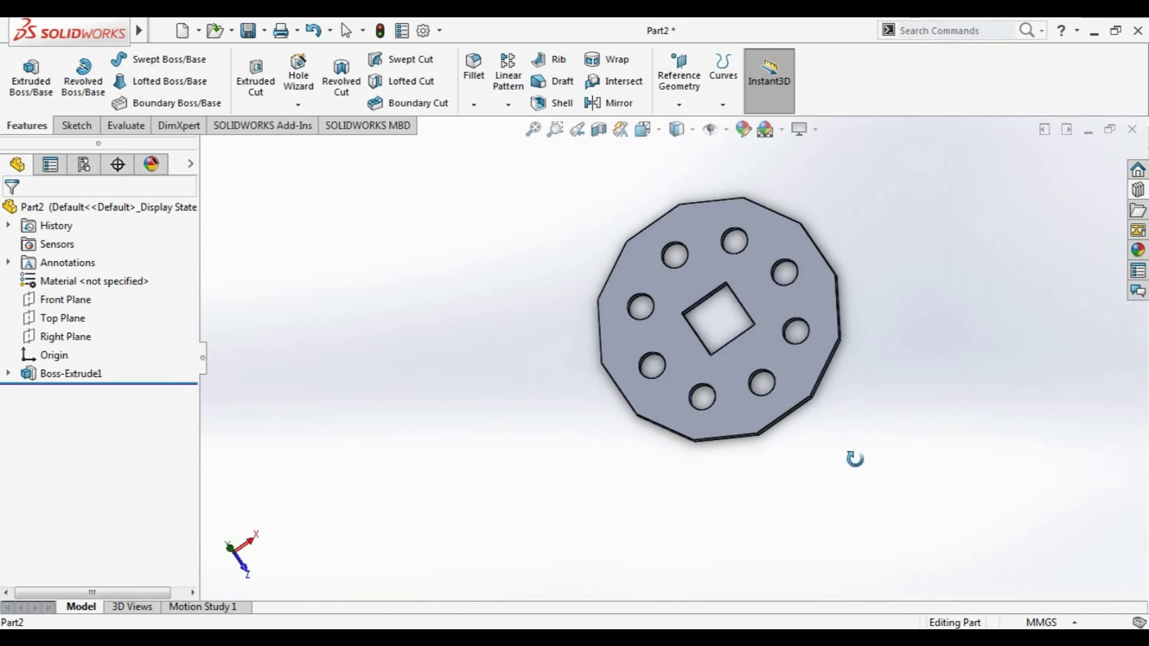
left_click(90, 372)
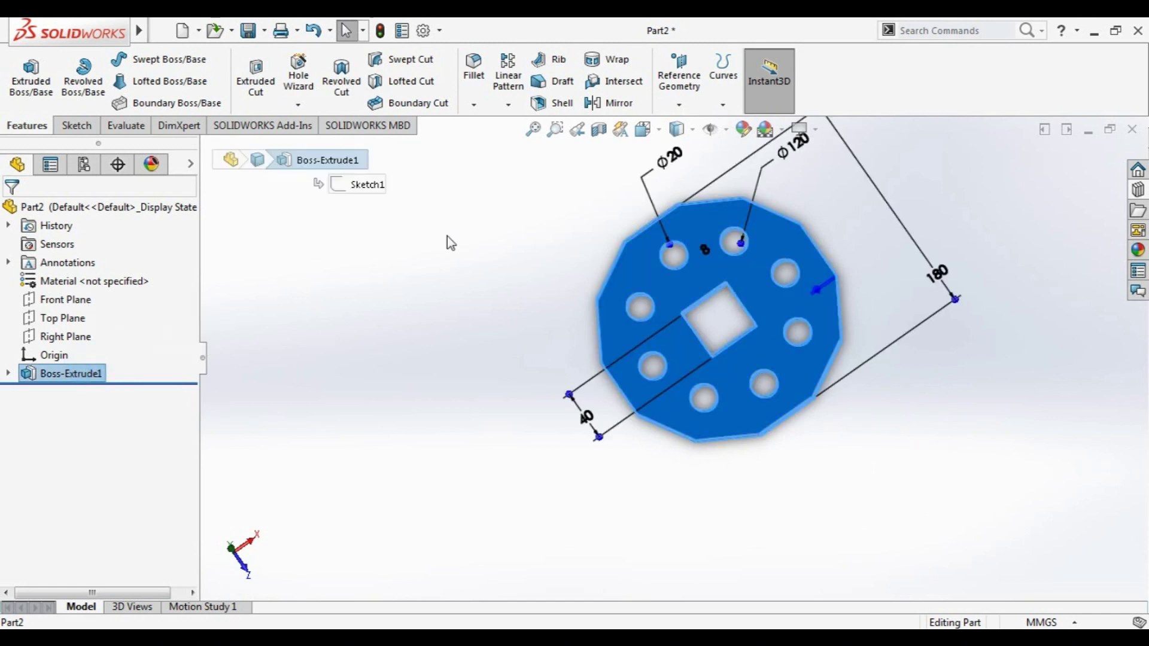
middle_click_drag(663, 412, 698, 397)
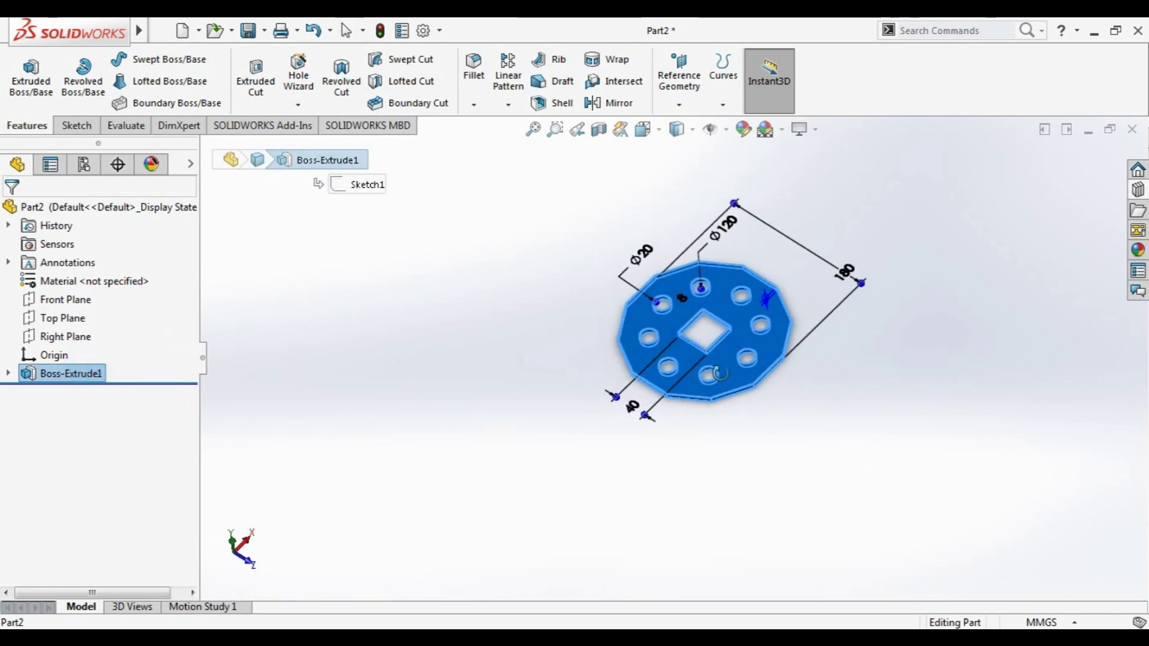
key("f")
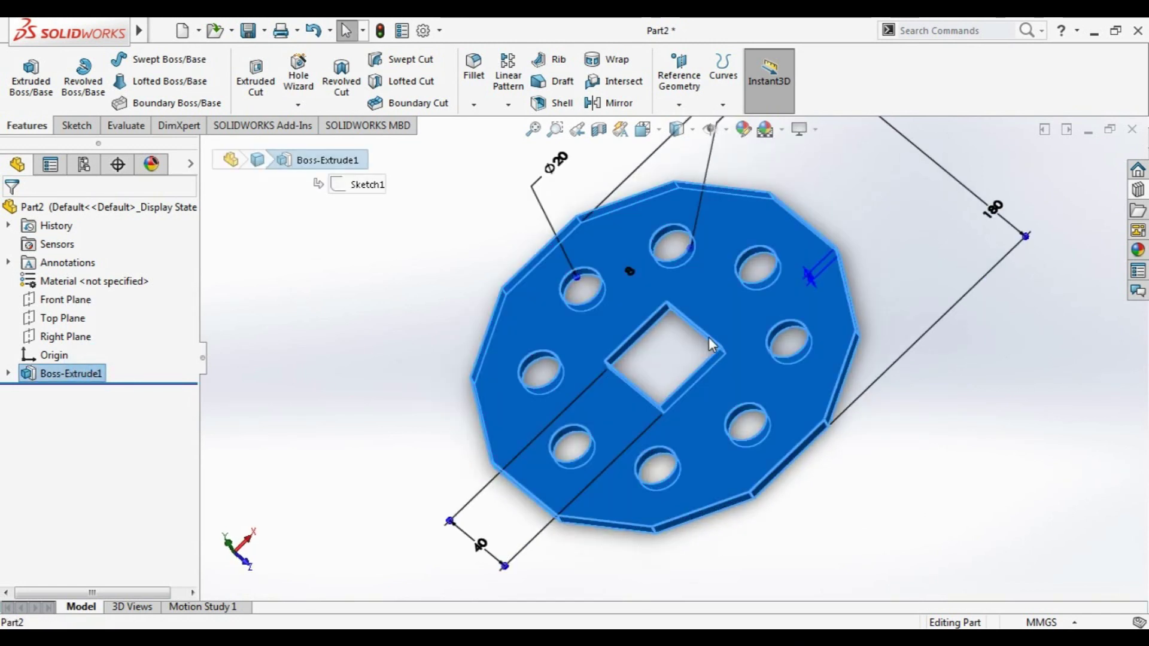
left_click(1071, 183)
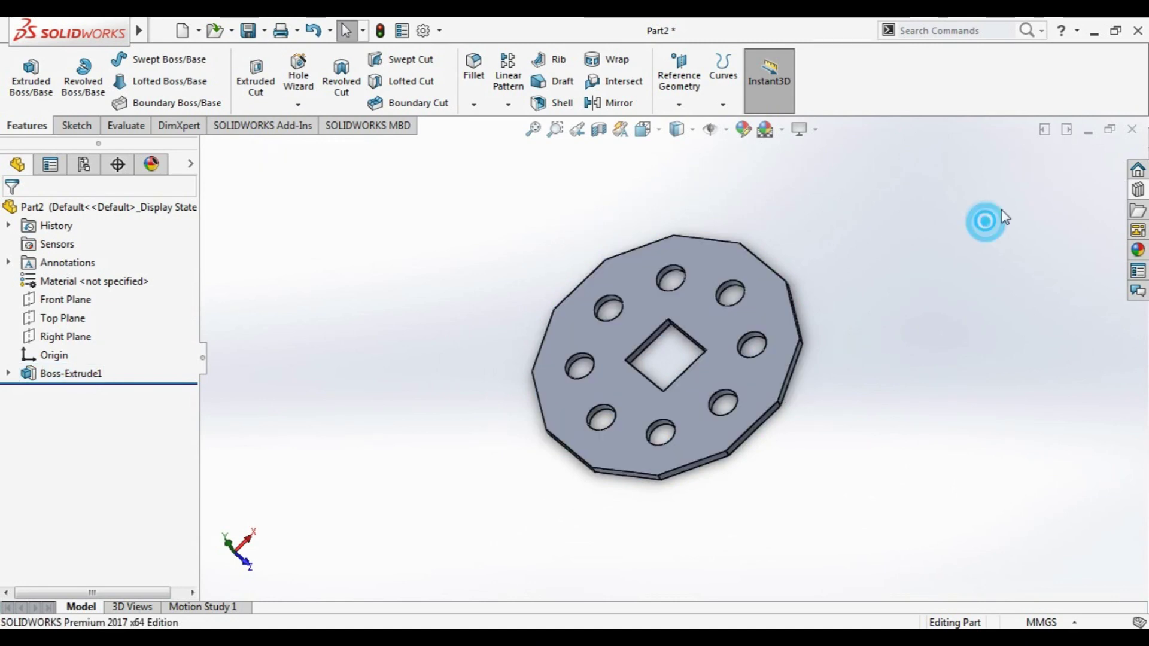
key("ctrl+w")
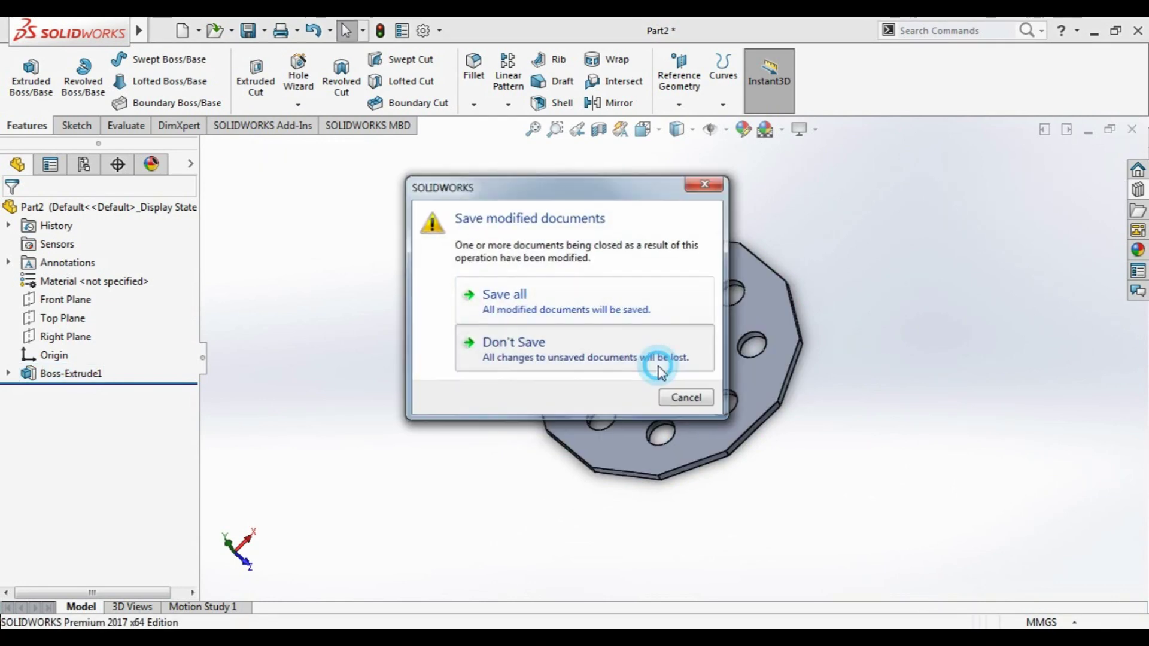
Close the plate without saving and create a new empty part, Part3
left_click(659, 365)
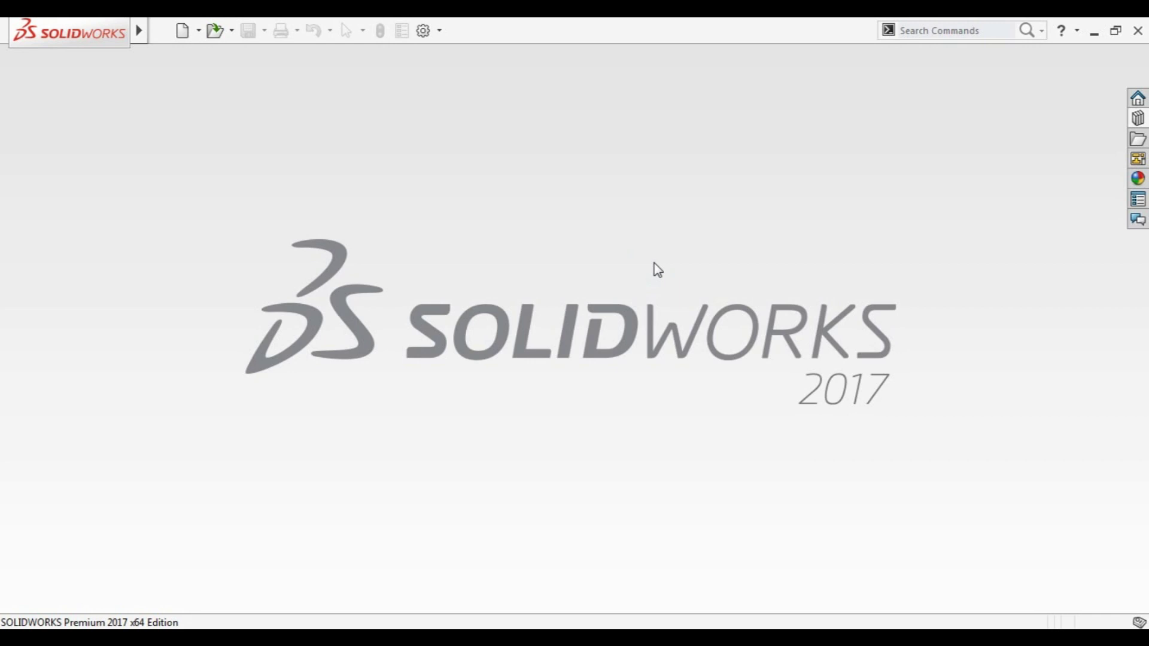
mouse_move(69, 30)
left_click(161, 30)
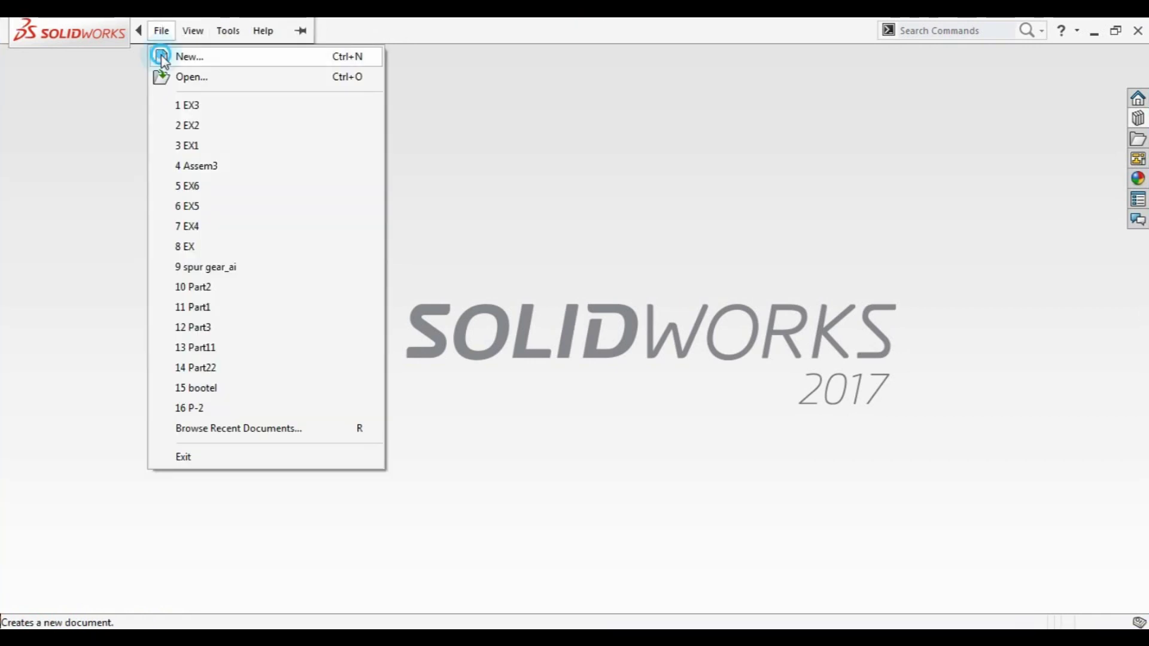
left_click(161, 54)
double_click(378, 306)
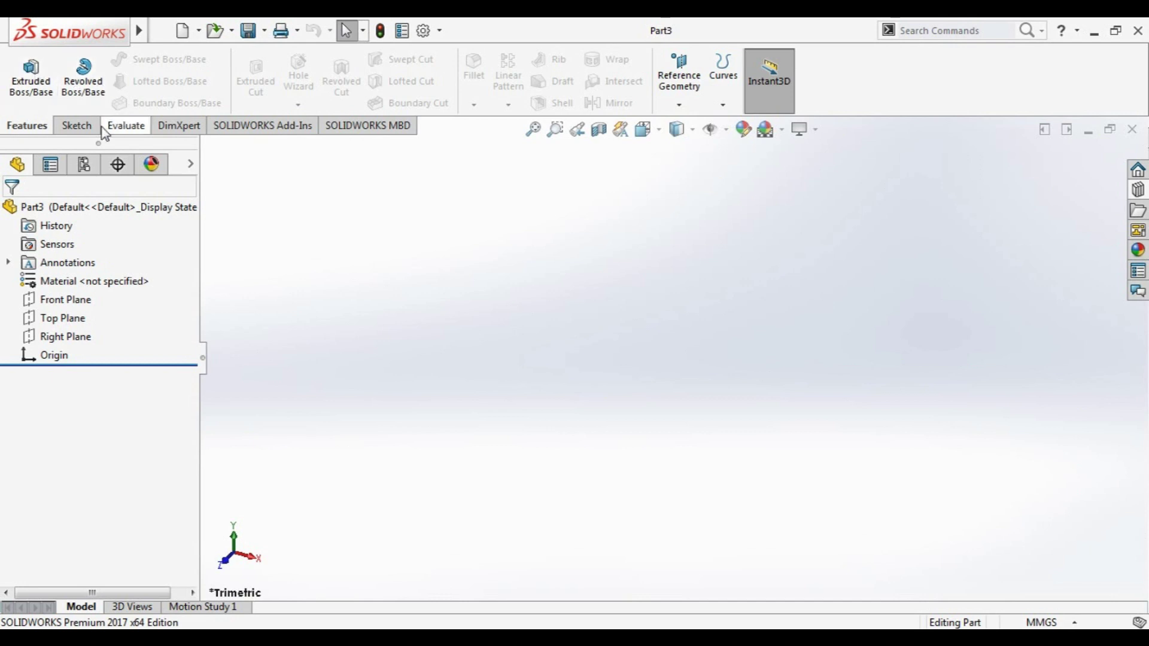
left_click(70, 318)
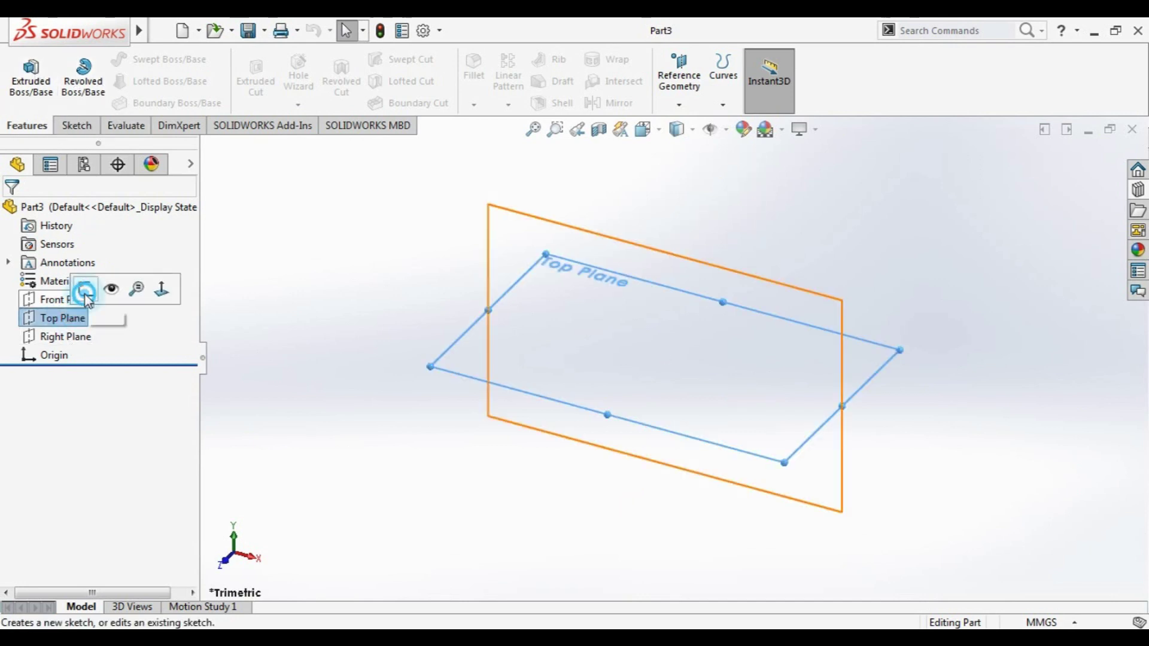
Start a Top Plane sketch with a horizontal centerline through the origin
left_click(85, 293)
left_click(127, 60)
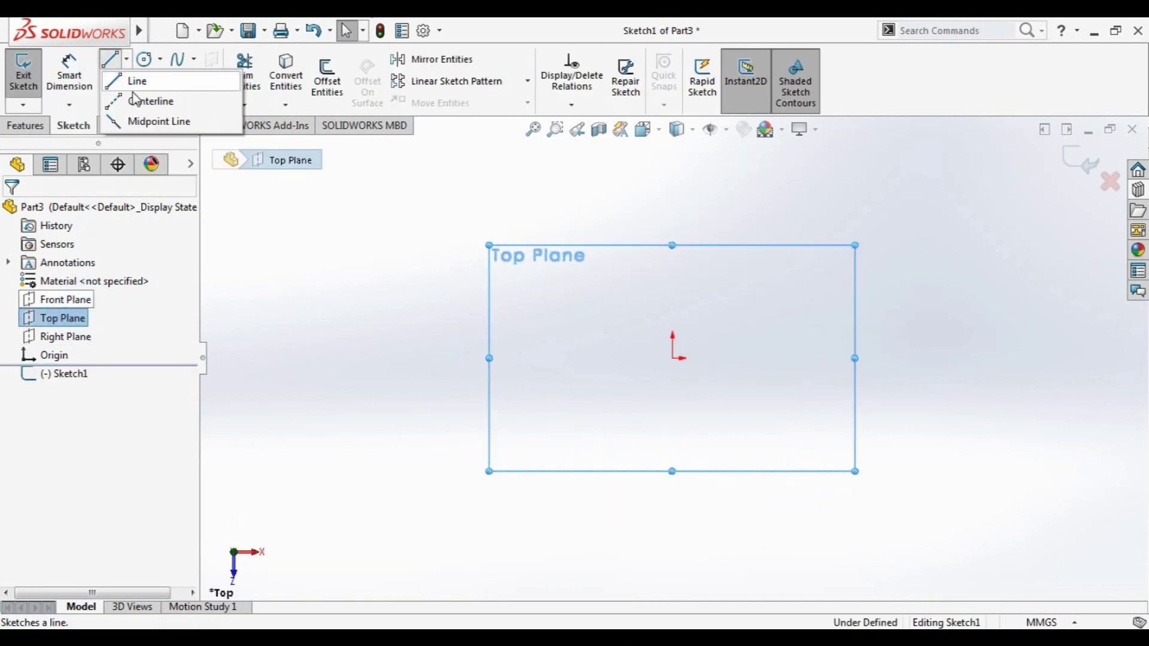
left_click(147, 100)
left_click(808, 358)
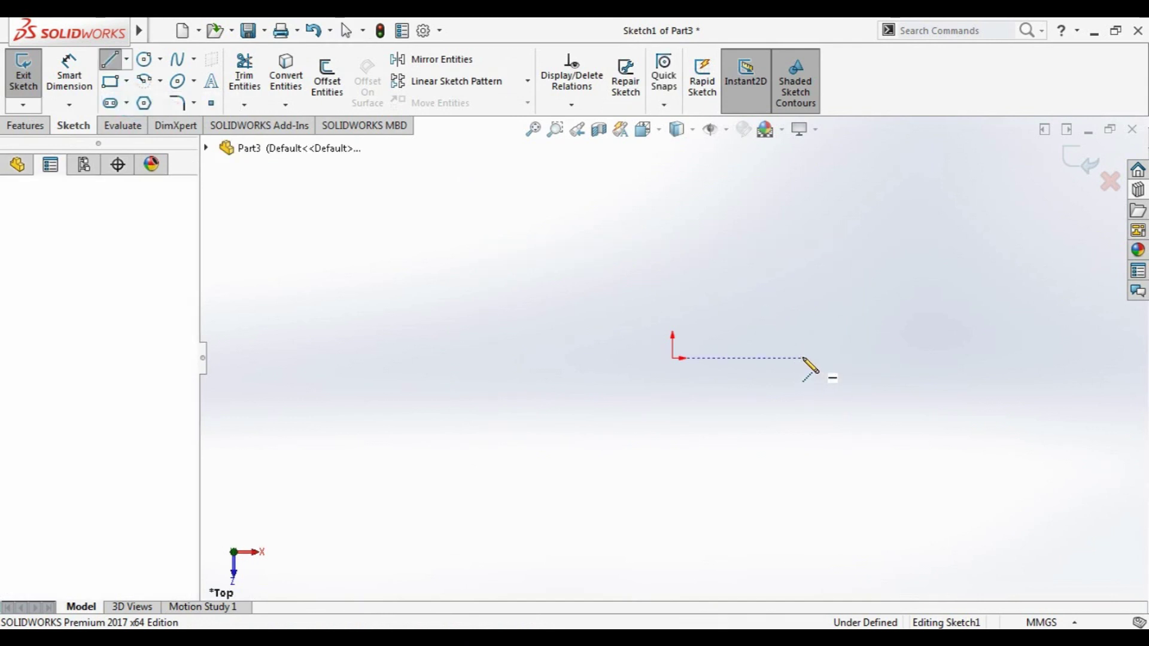
left_click(560, 359)
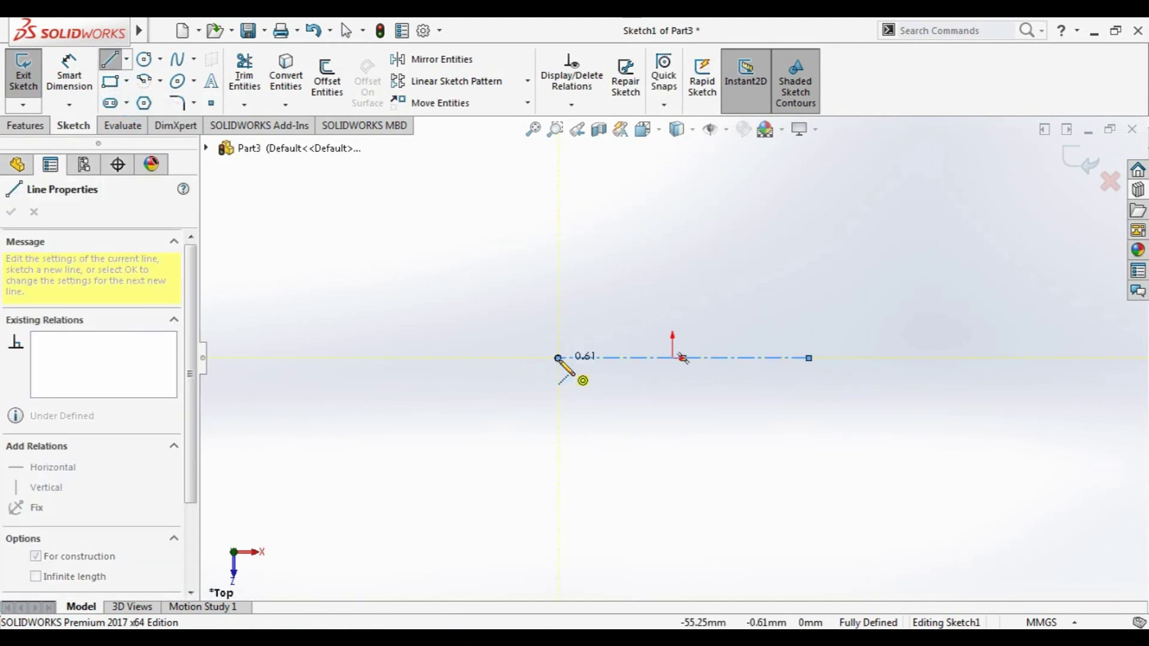
double_click(559, 359)
left_click(558, 358)
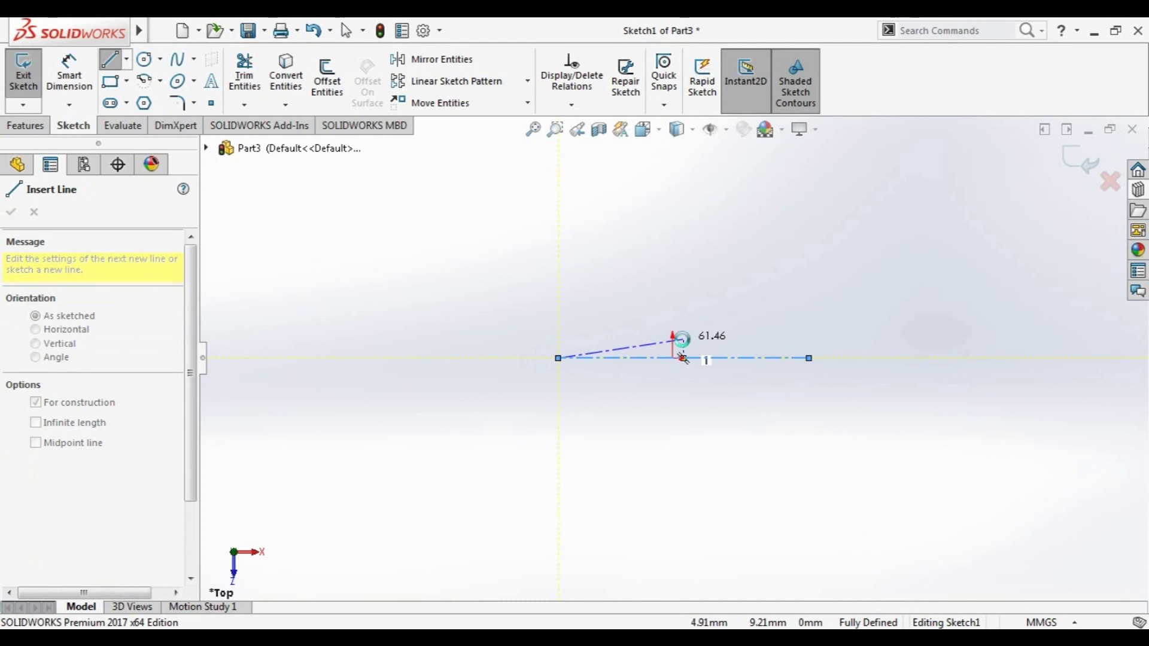
key("Escape")
Draw a vertical line crossing the origin from above to below
key("l")
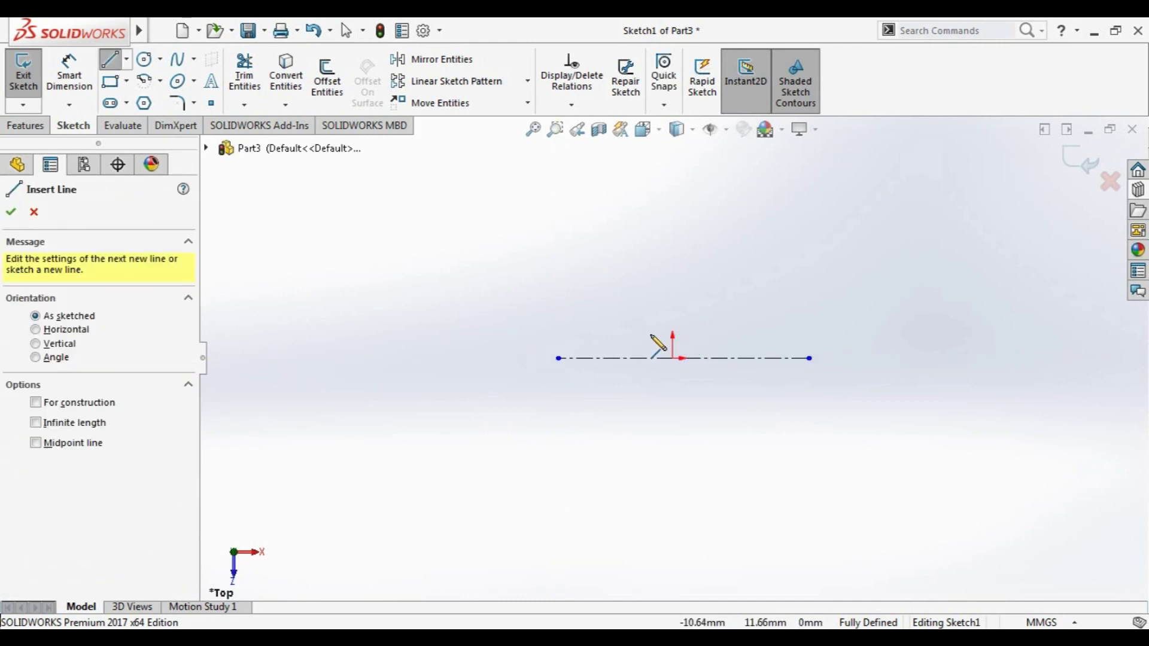
left_click(673, 239)
left_click(672, 504)
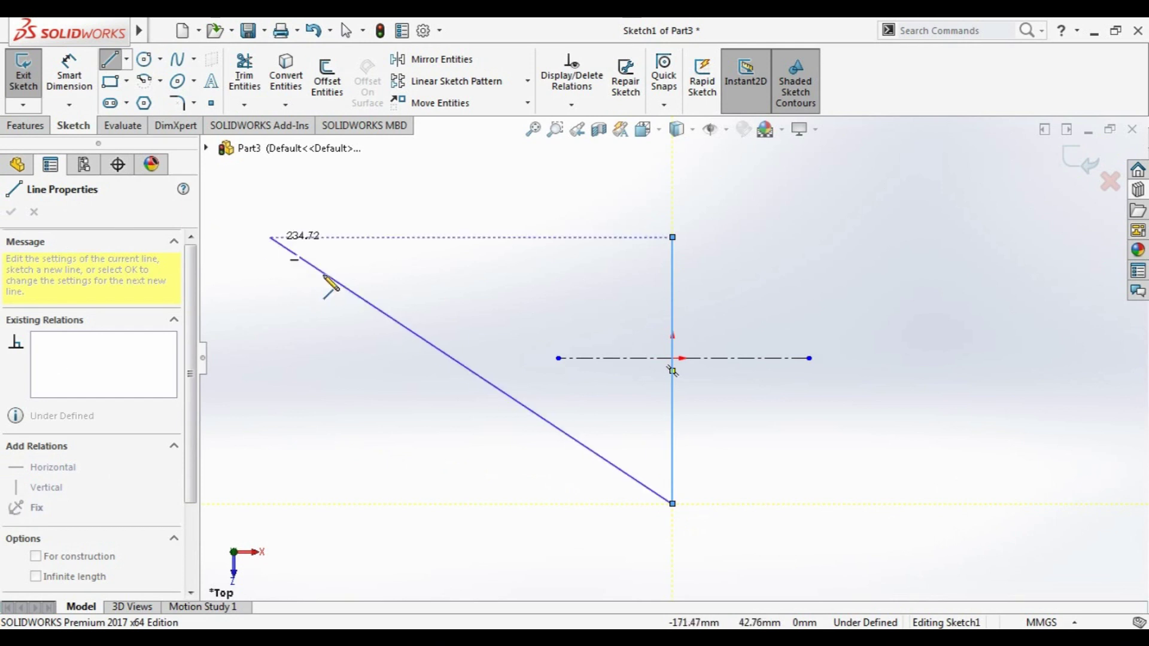
key("Escape")
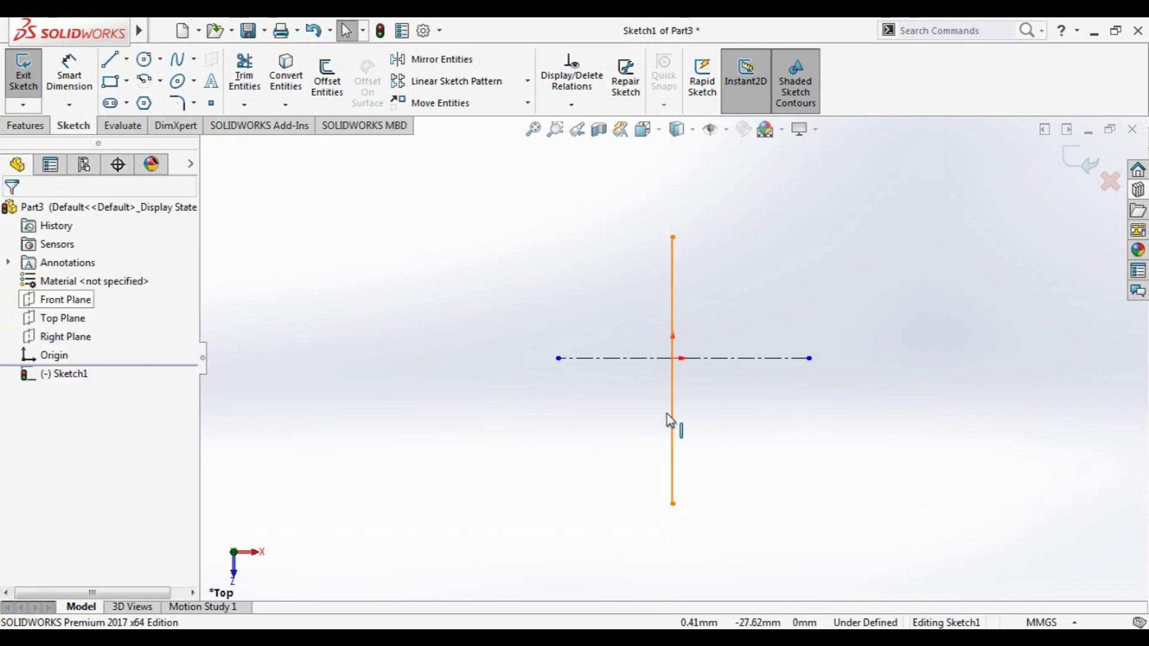
Convert the vertical line into construction geometry
left_click(672, 412)
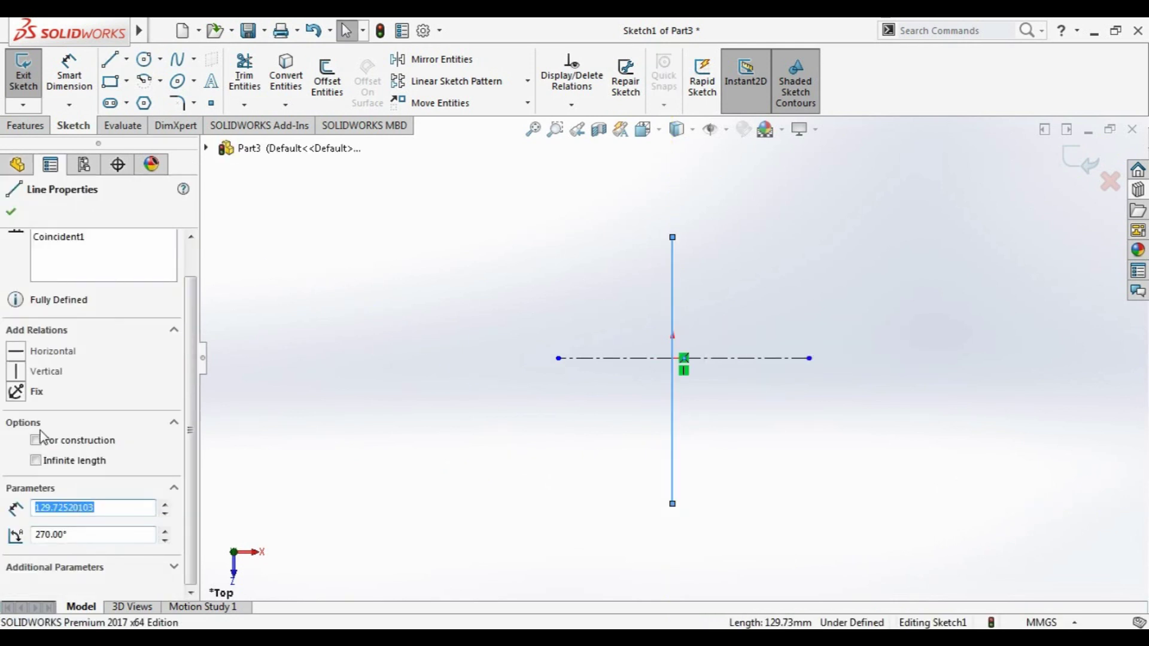
left_click(36, 441)
left_click(11, 211)
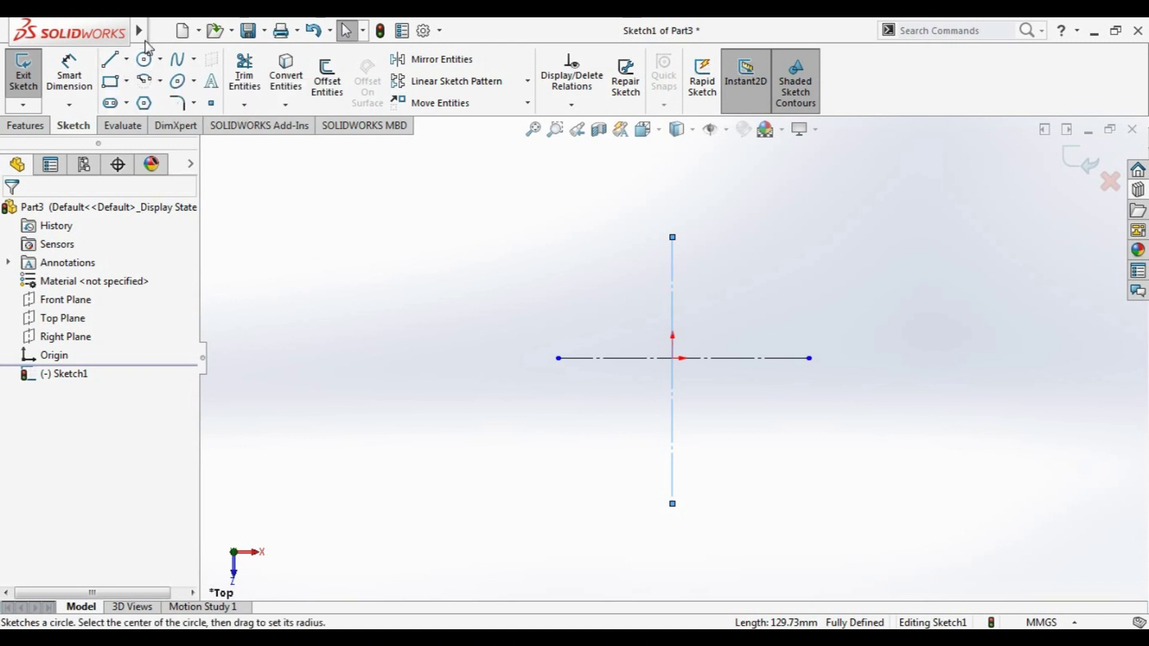
left_click(162, 30)
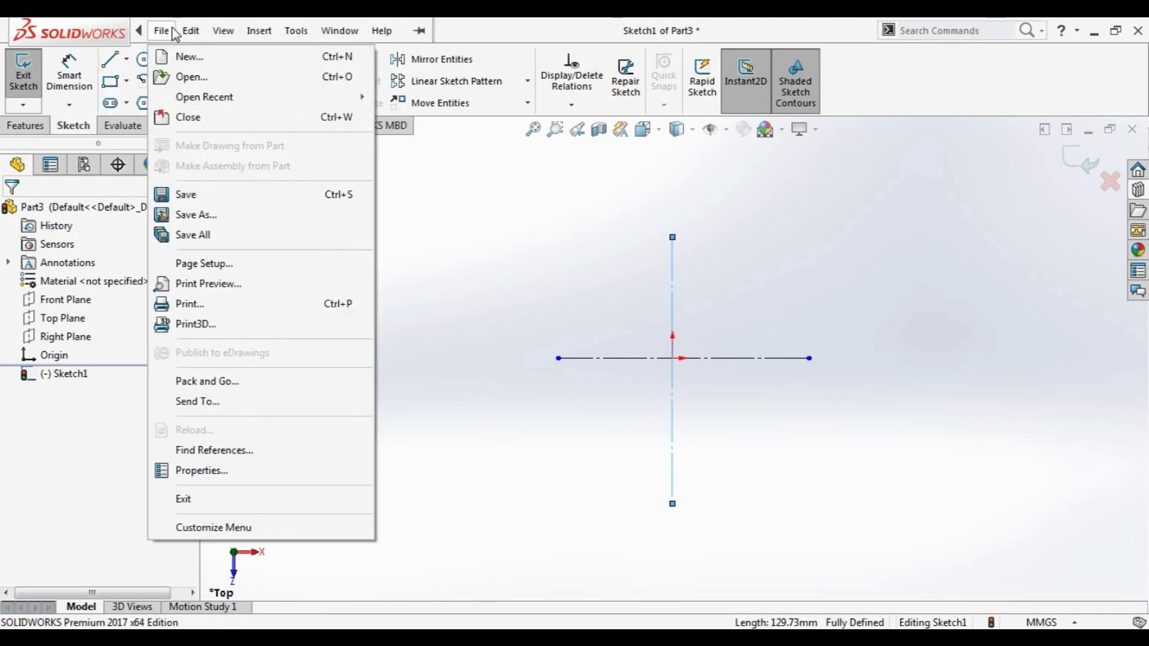
left_click(110, 57)
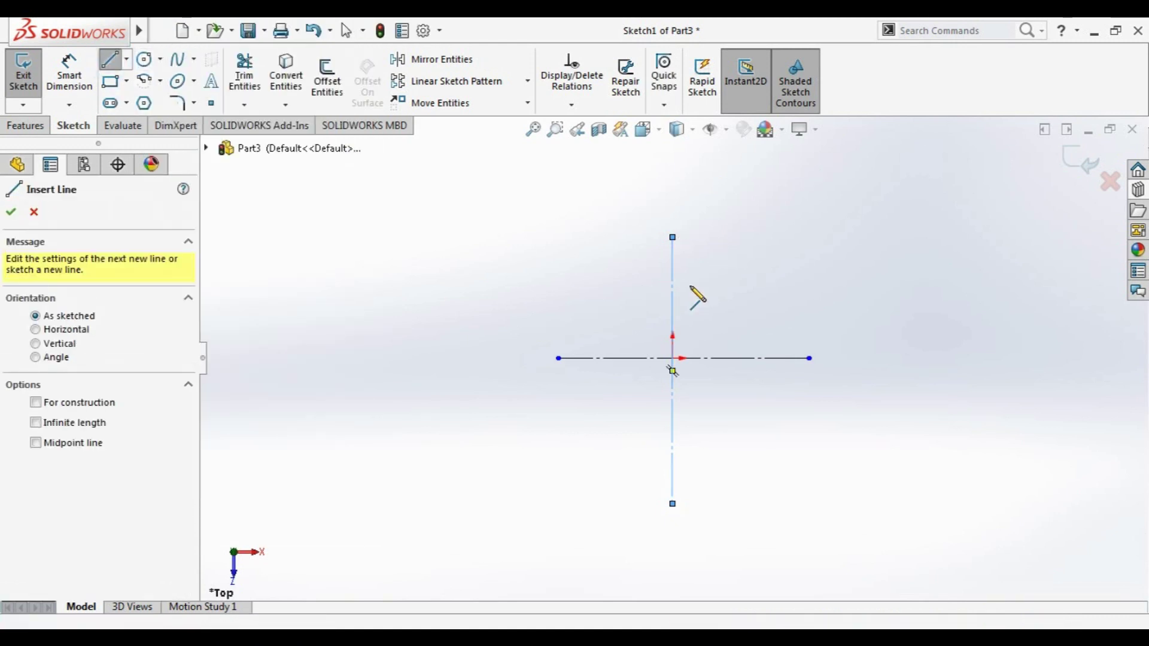
Draw a five-line chamfered outline left of the vertical centerline, starting and ending on it
left_click(672, 274)
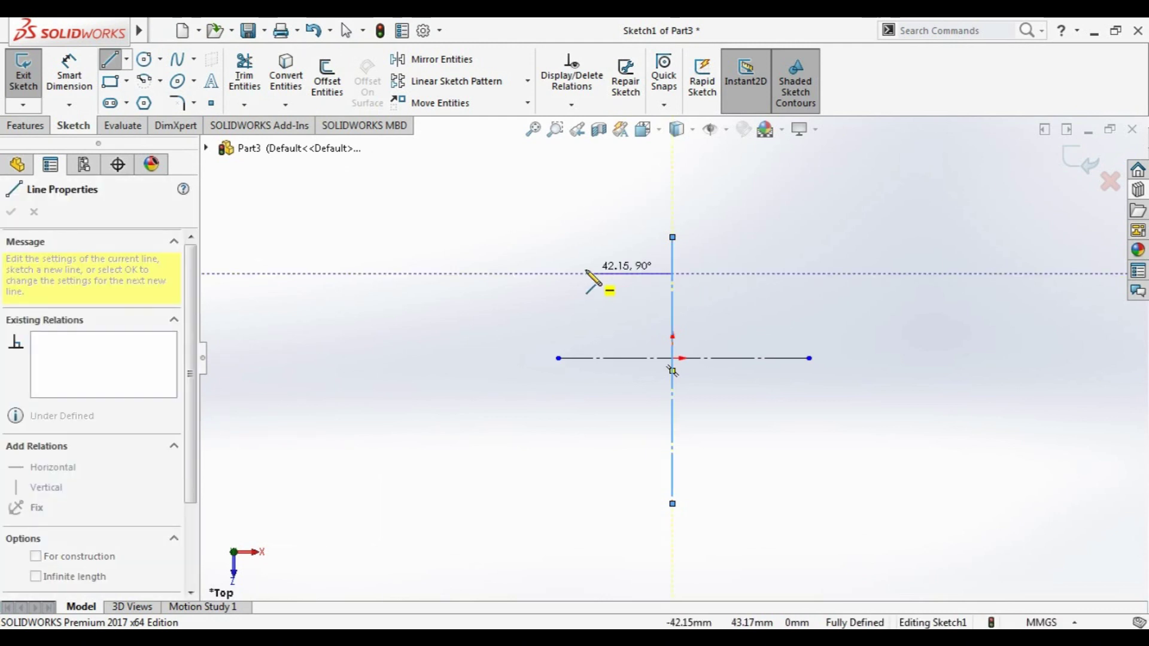
left_click(543, 273)
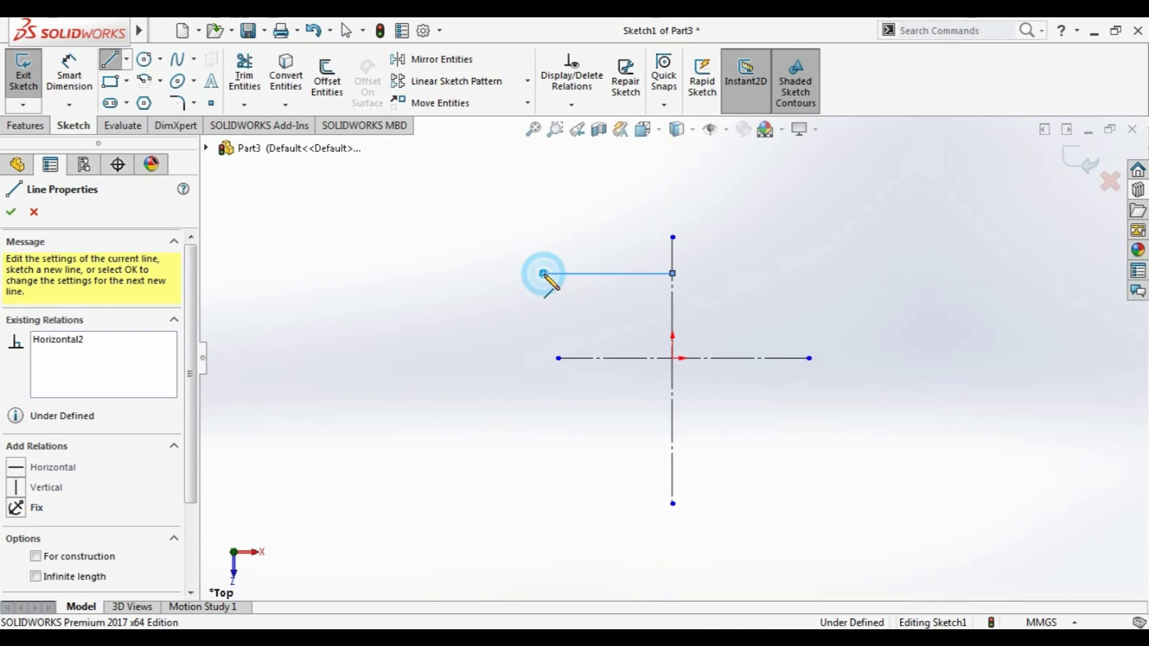
left_click(508, 308)
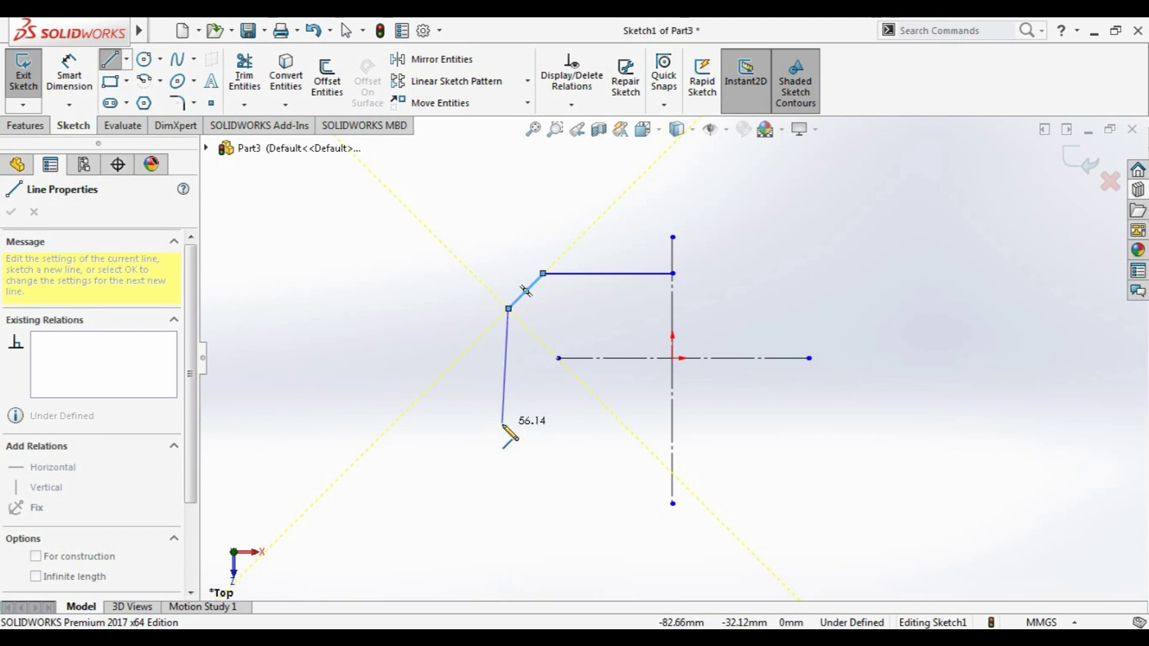
left_click(508, 409)
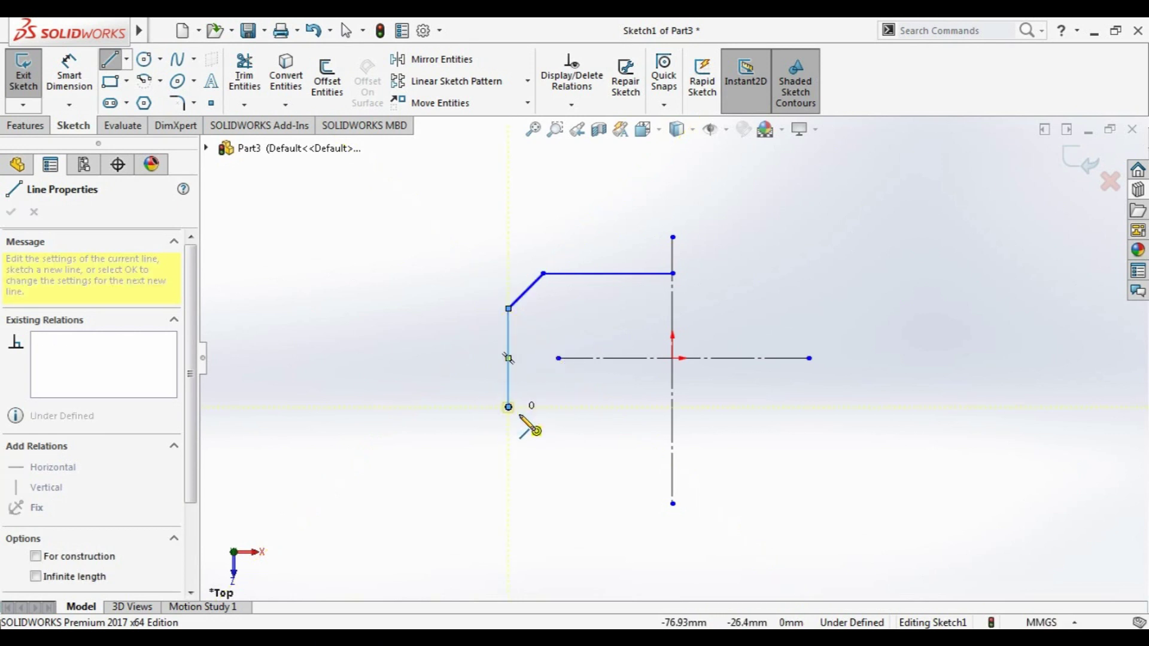
left_click(543, 430)
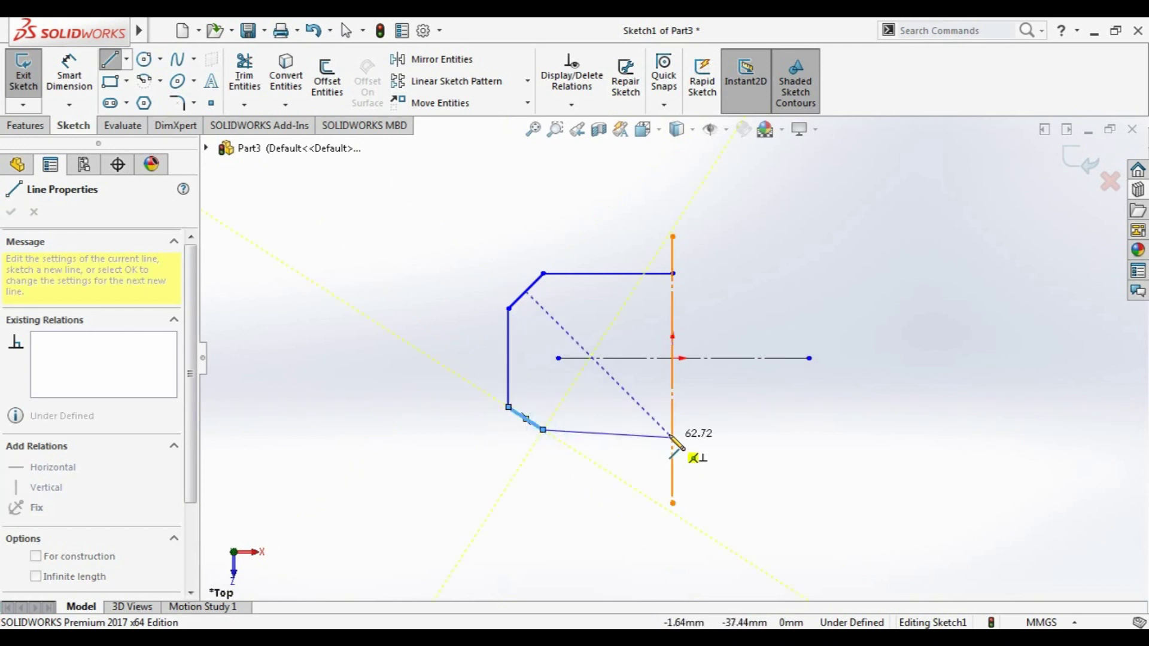
double_click(672, 430)
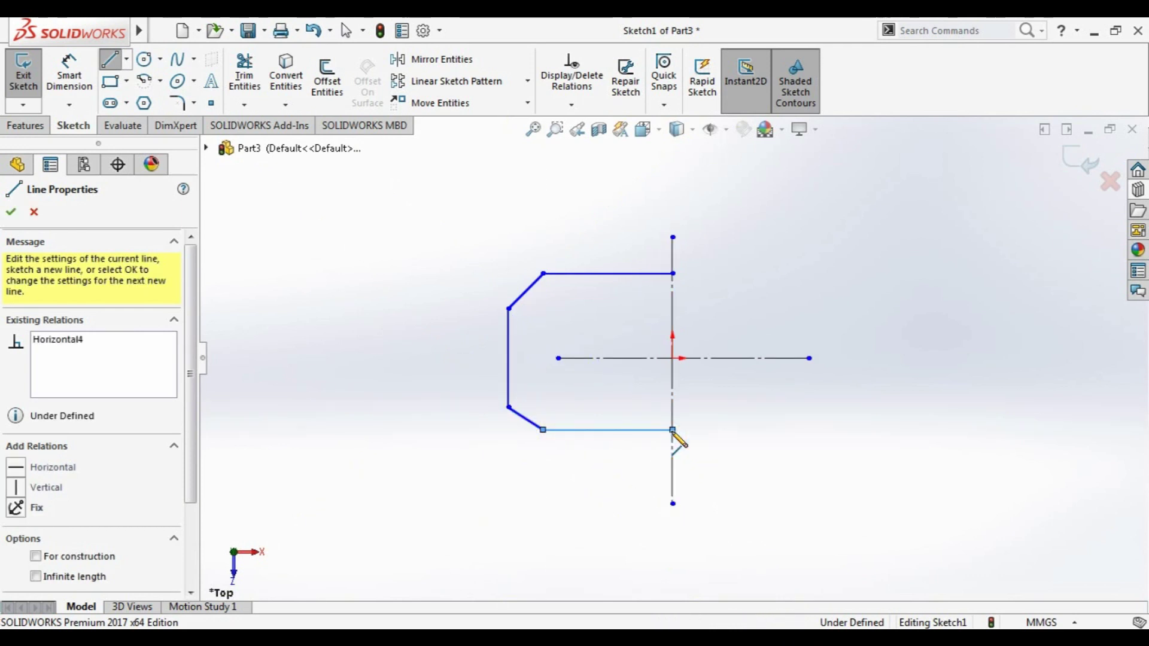
key("Escape")
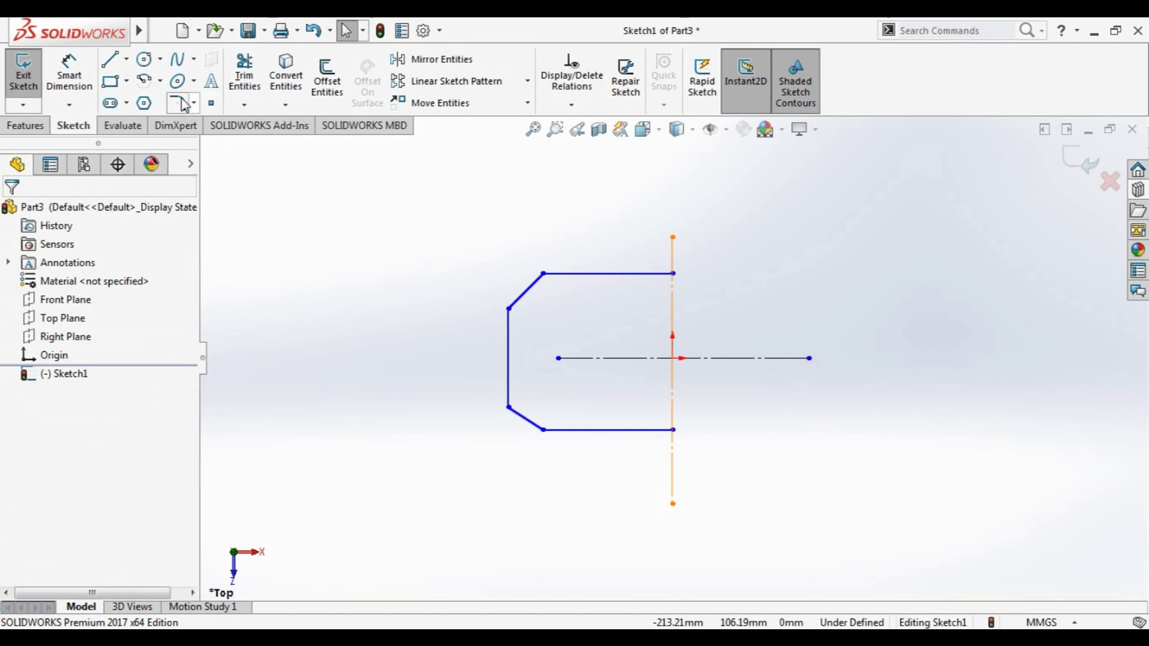
Extend the horizontal centerline's left end past the outline's left edge
left_click(69, 77)
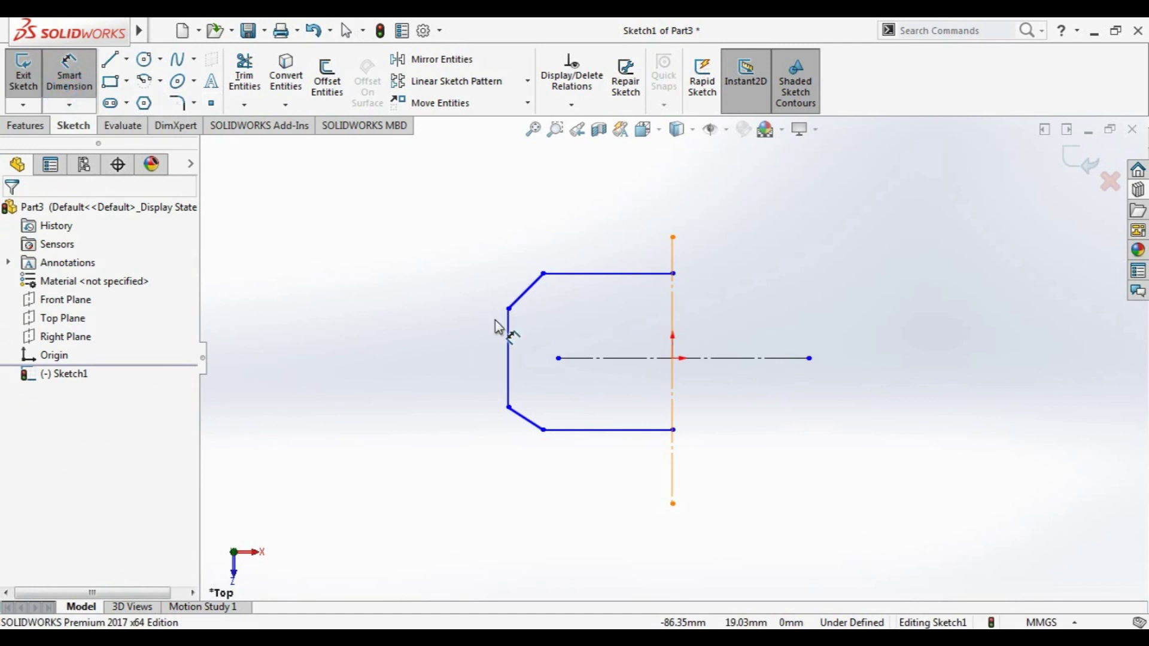
left_click(508, 359)
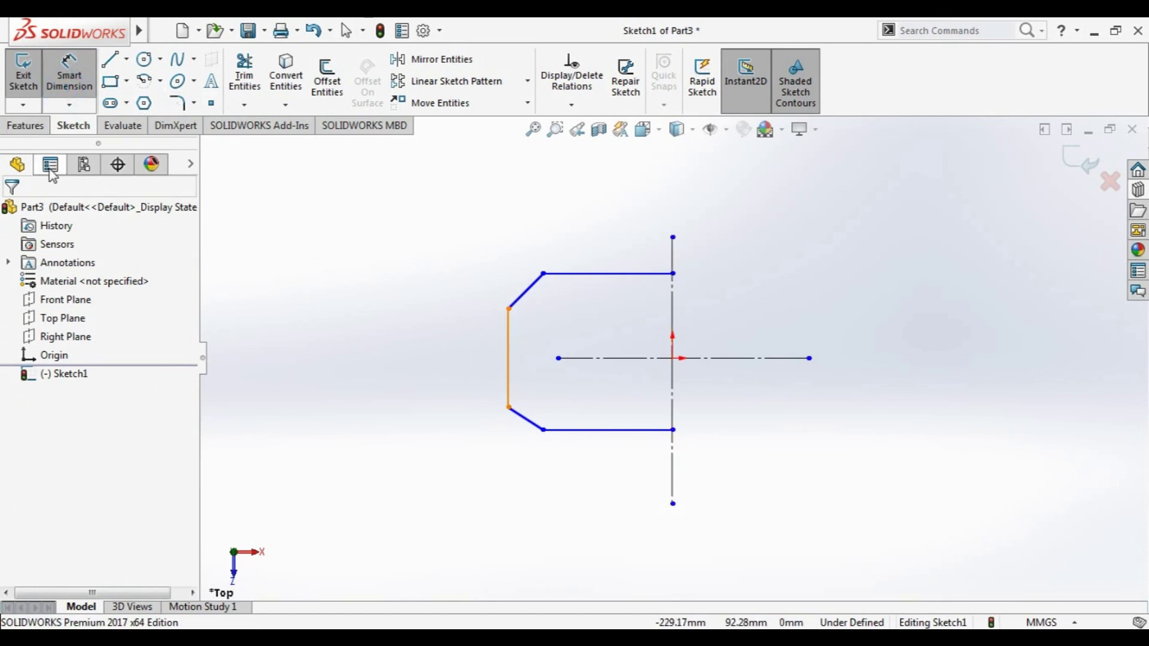
key("Escape")
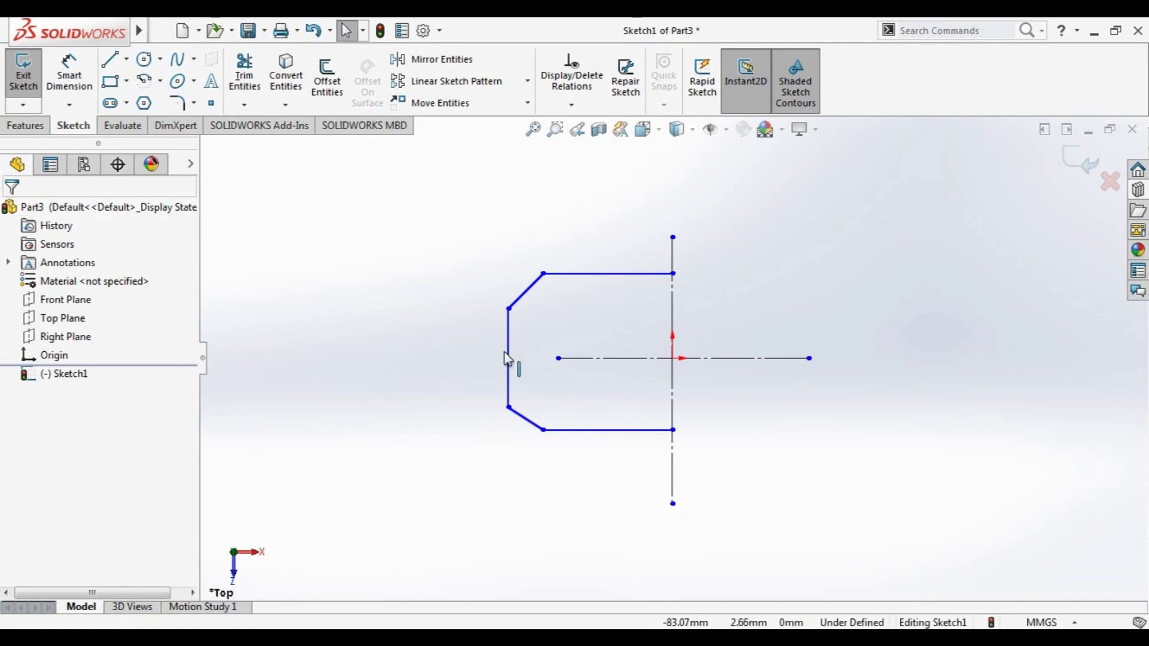
left_click_drag(558, 358, 401, 358)
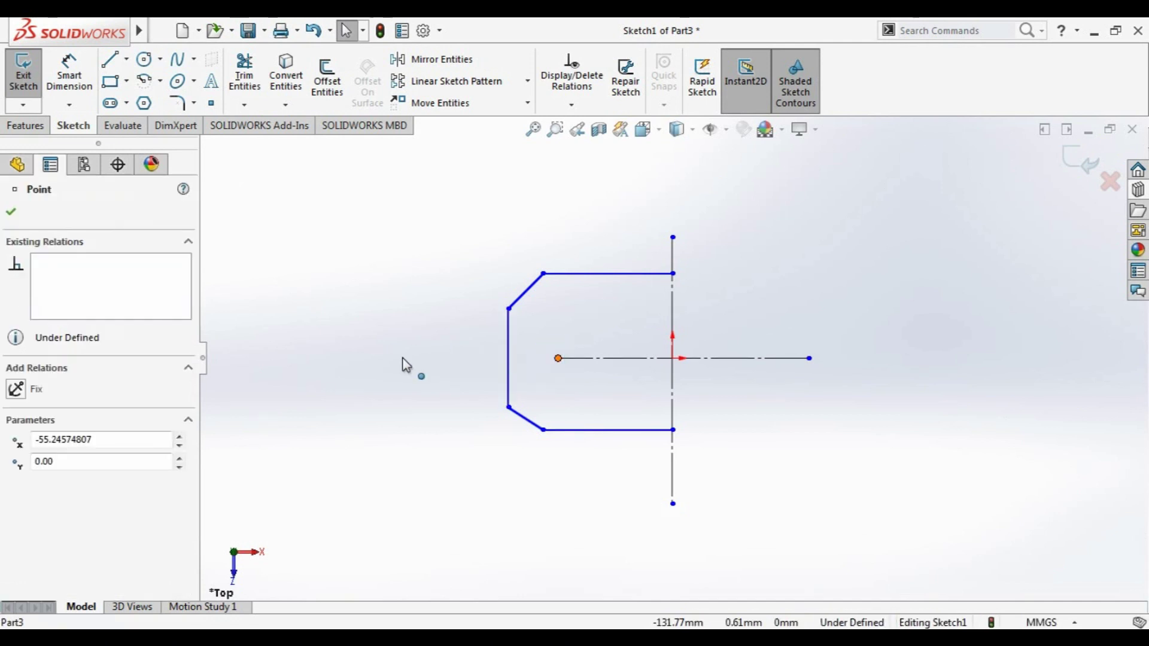
Add a 57.22 corner-to-centerline dimension, then delete it
key("Return")
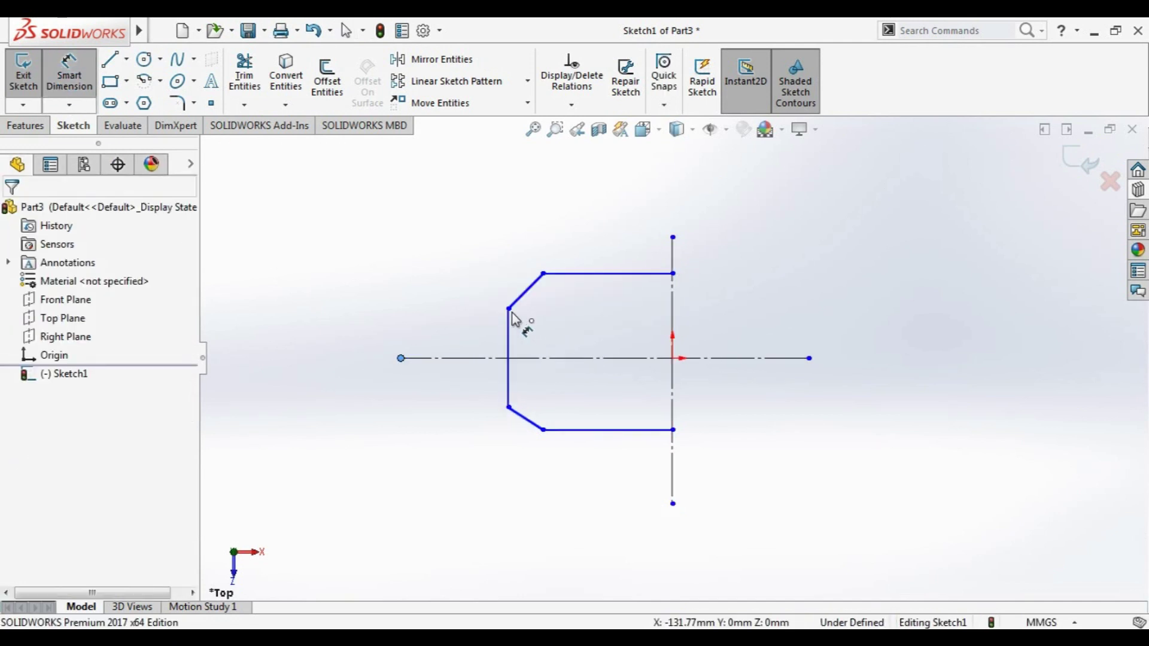
left_click(508, 309)
left_click(476, 358)
left_click(499, 356)
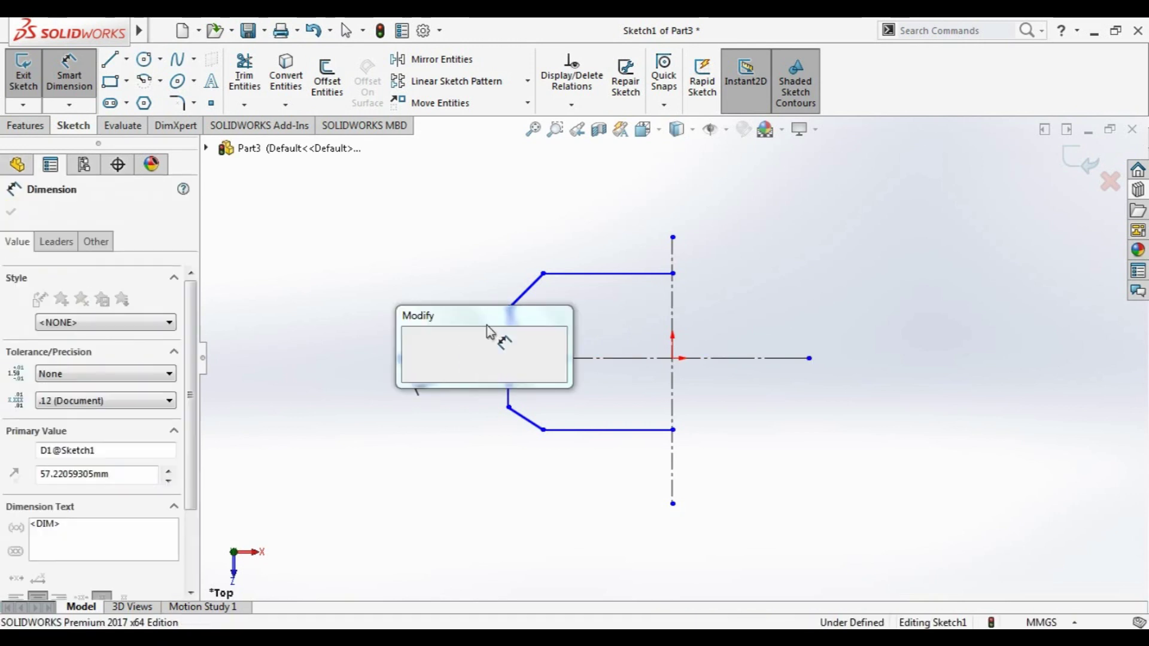
key("Return")
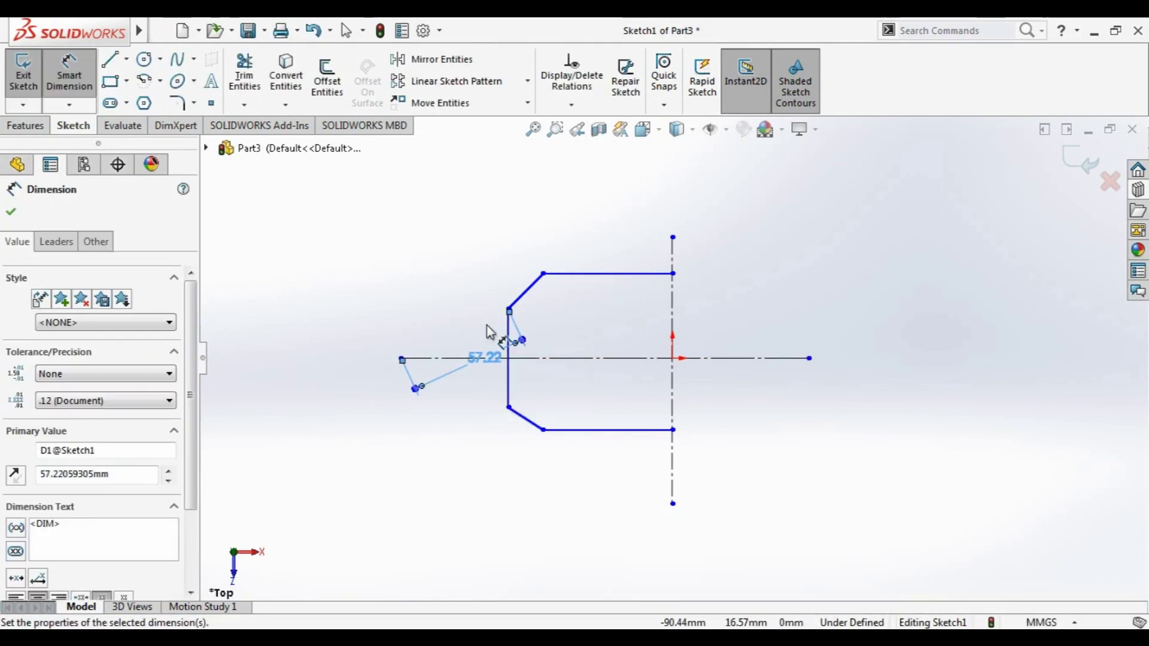
left_click(479, 366)
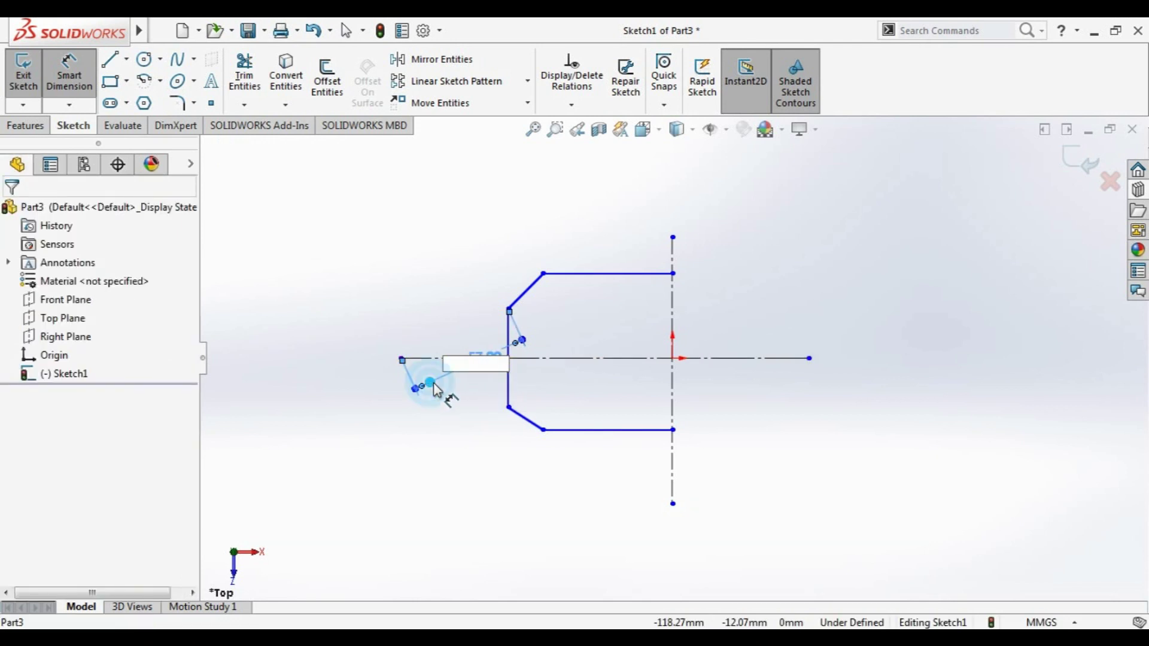
key("Return")
key("Return")
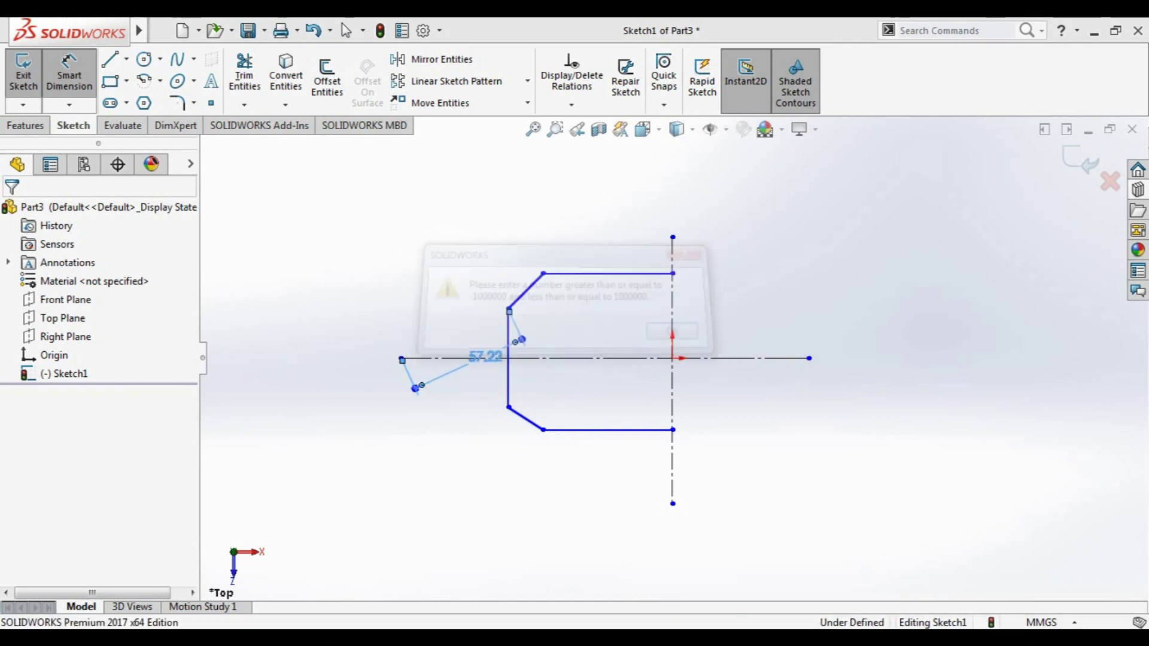
key("Delete")
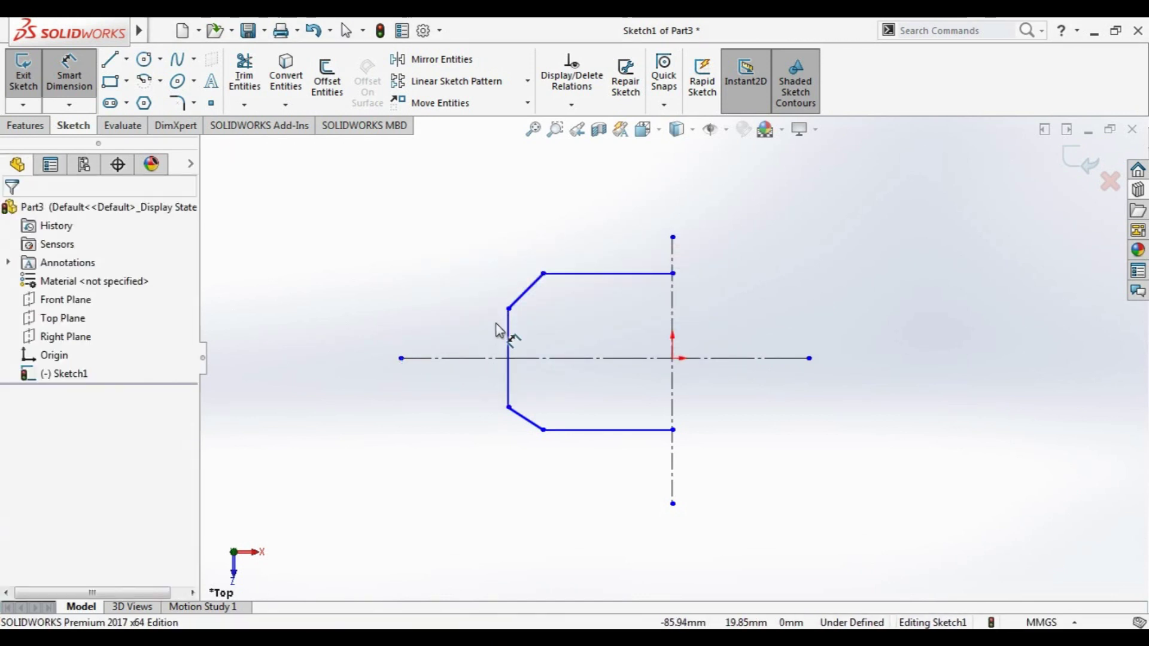
Dimension the upper and lower left corners 24 from the horizontal centerline
left_click(476, 359)
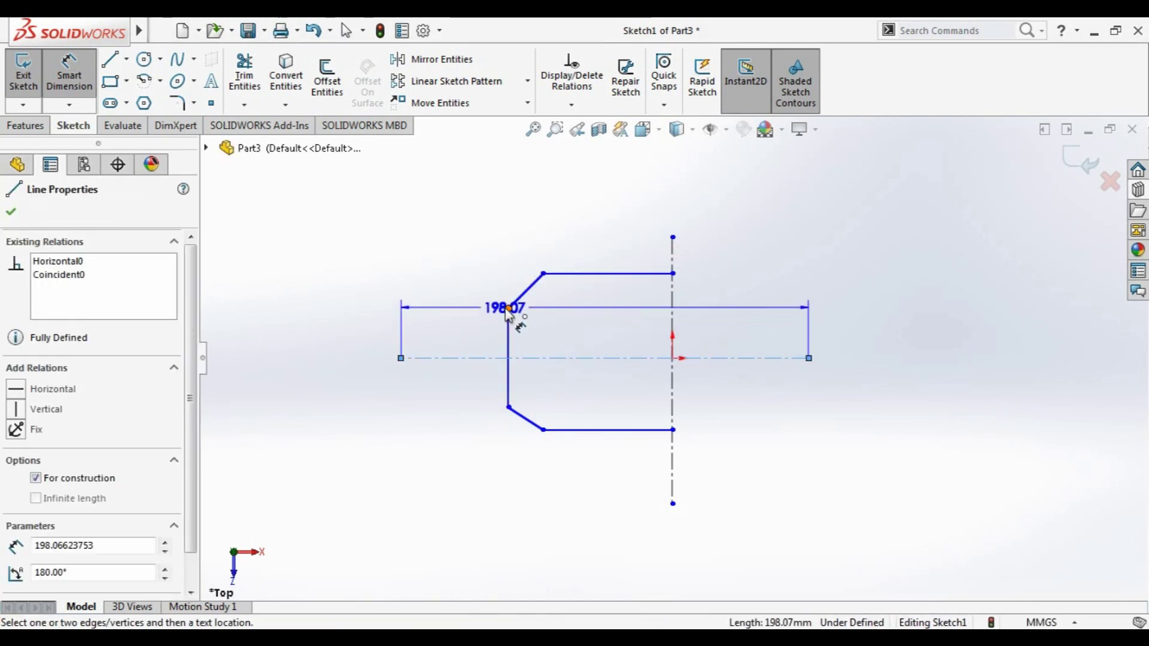
left_click(509, 308)
left_click(441, 313)
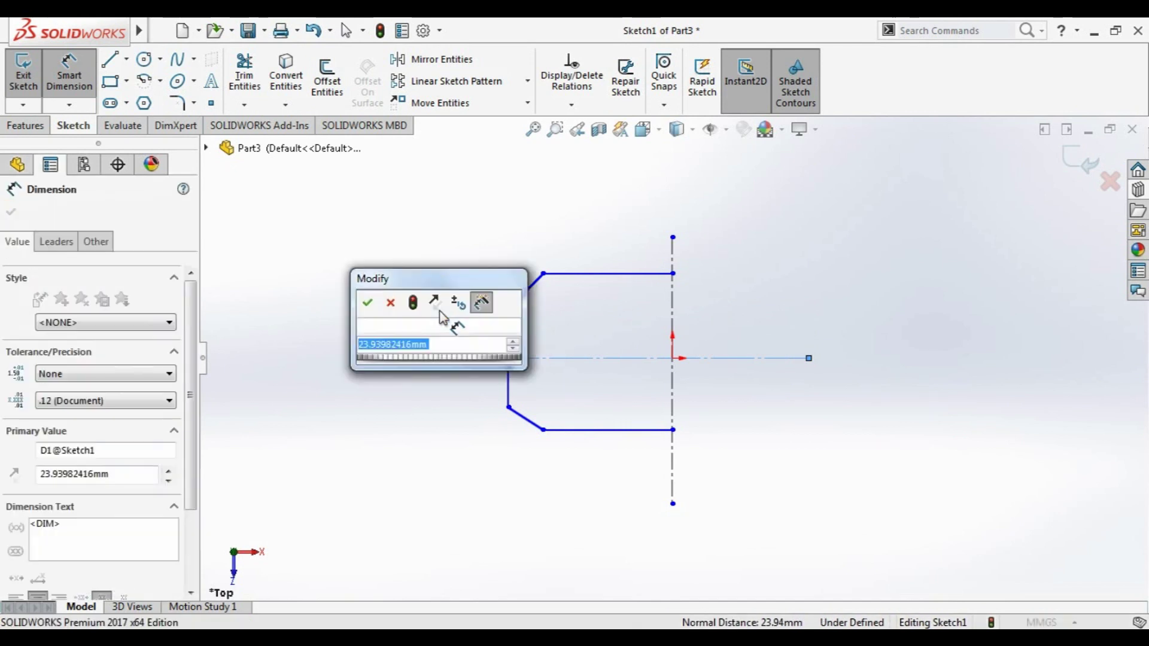
type("24")
key("Return")
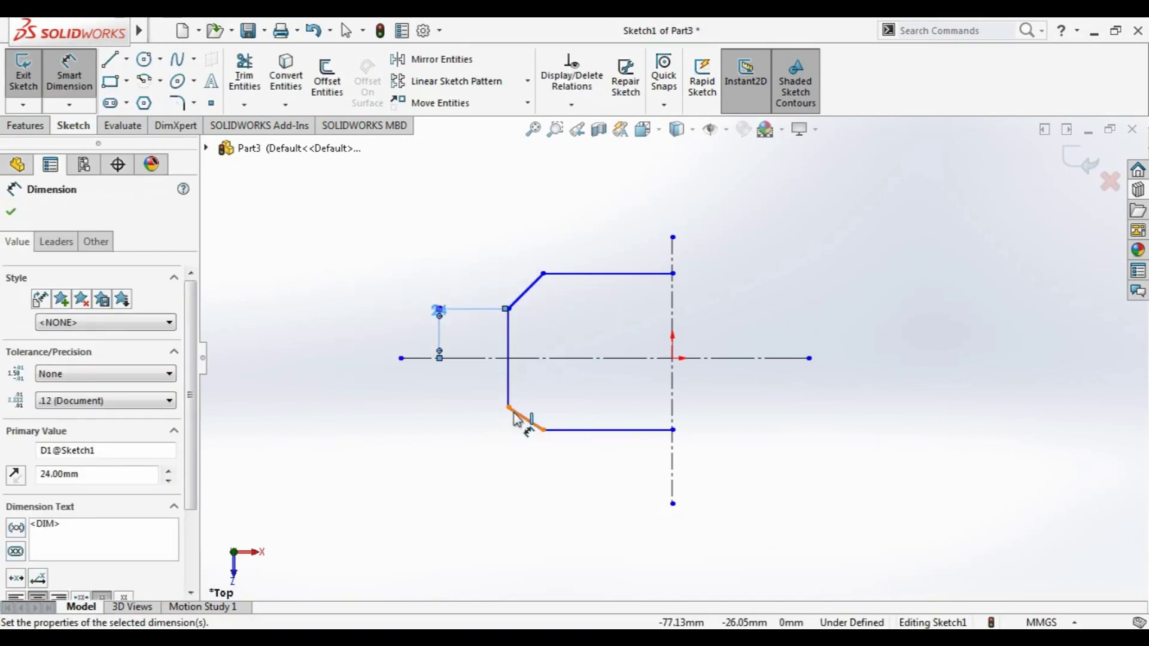
left_click(509, 407)
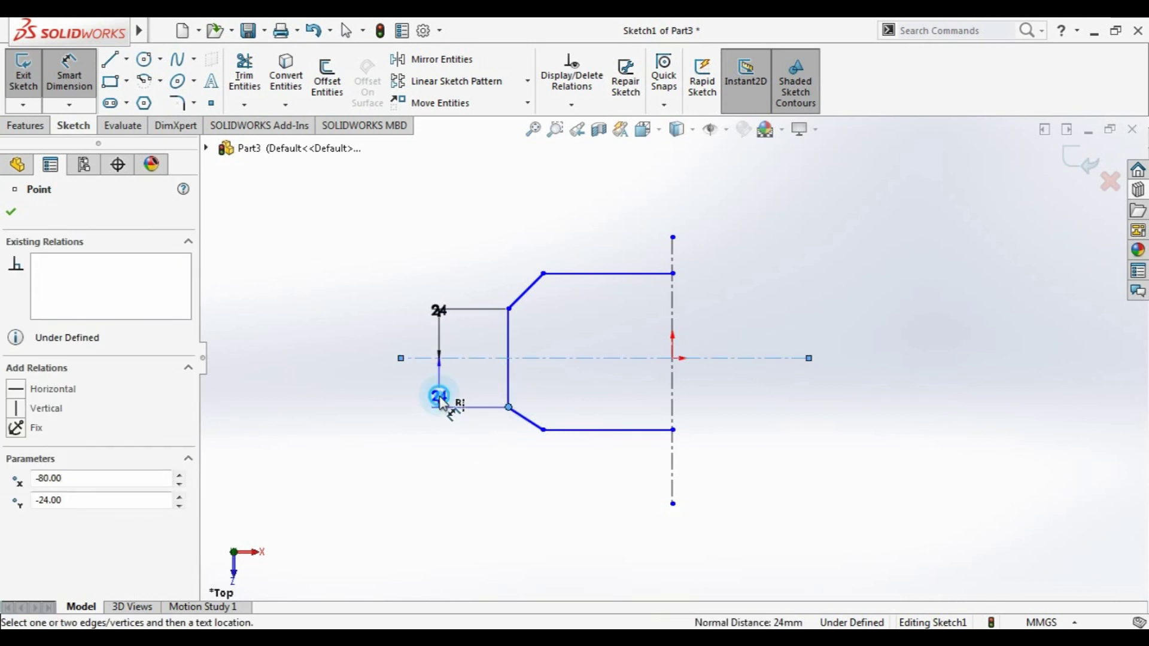
left_click(440, 402)
key("Return")
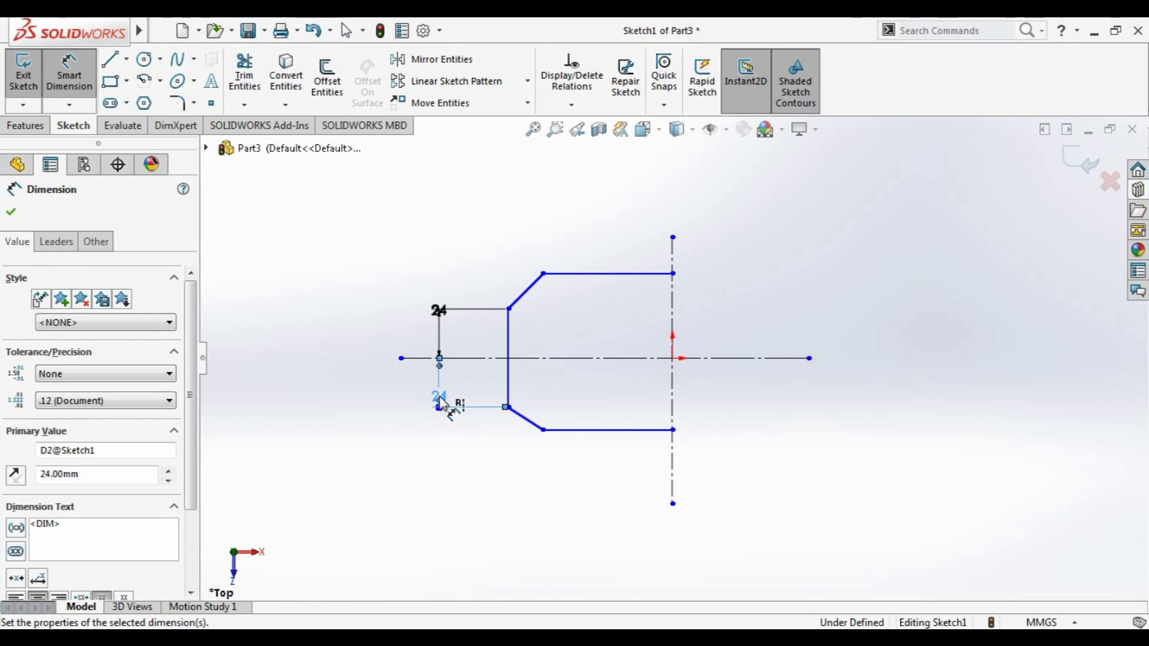
left_click(87, 90)
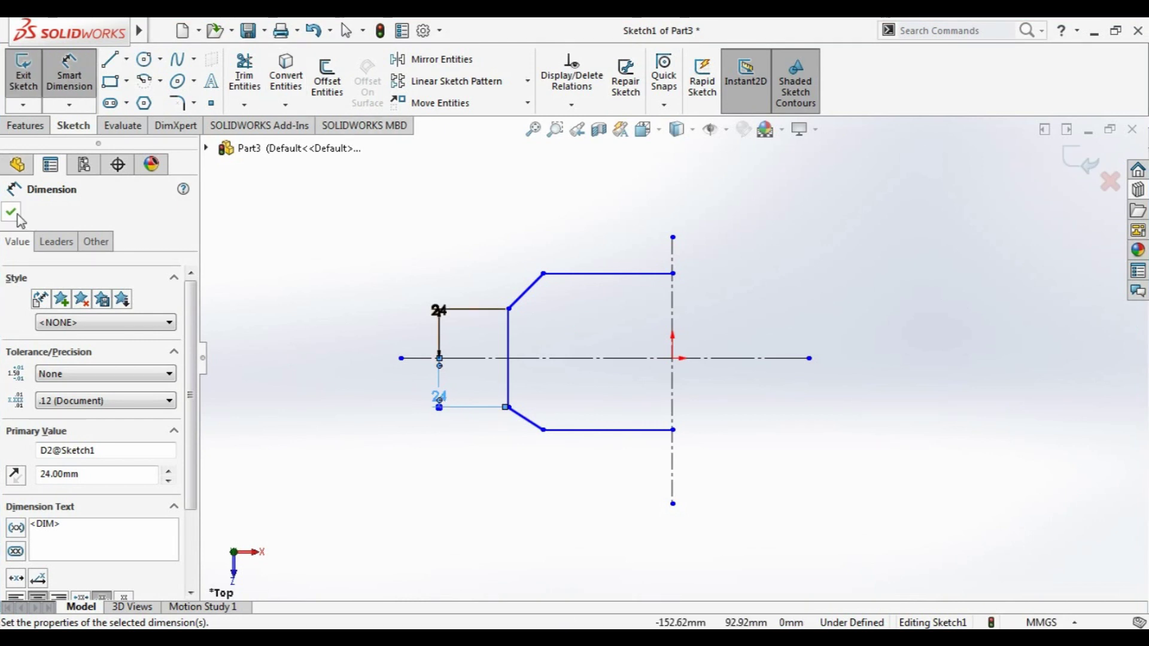
left_click(88, 92)
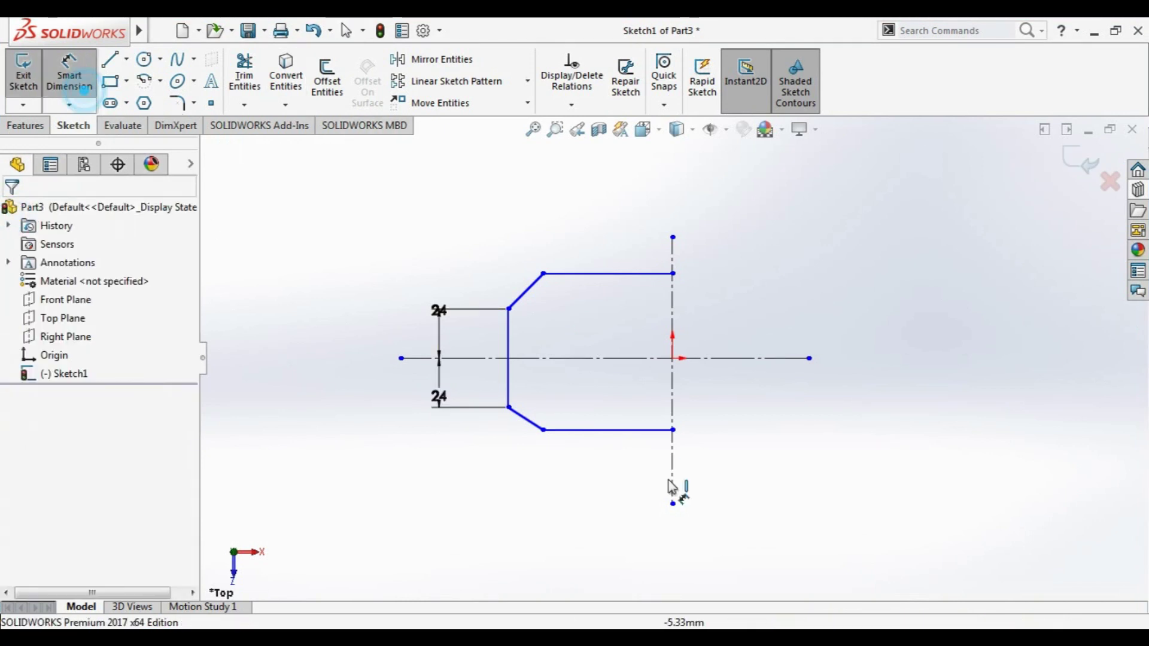
Dimension the bottom and top edges 40 from the centerline
left_click(486, 361)
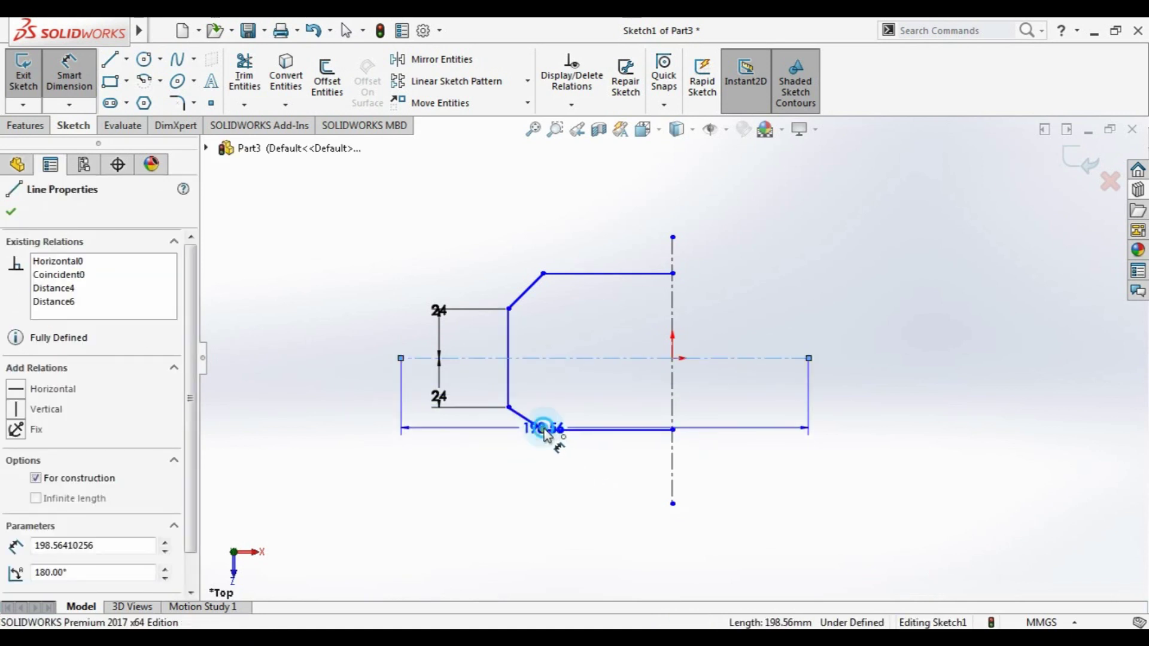
left_click(543, 430)
left_click(417, 443)
type("40")
key("Return")
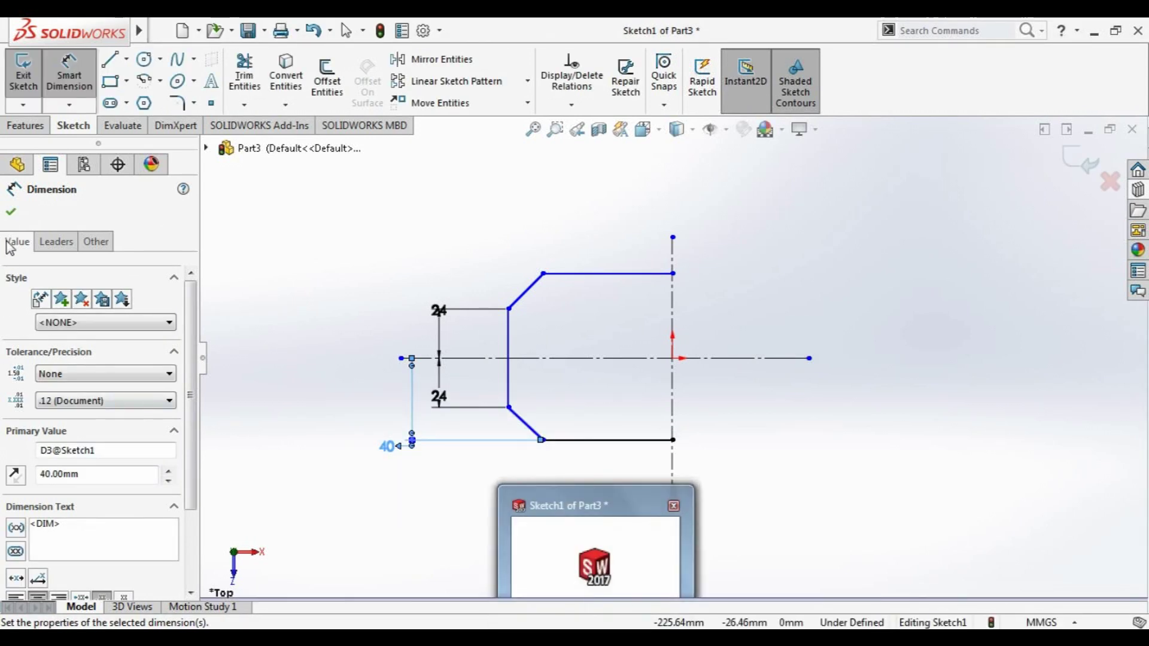
left_click(479, 358)
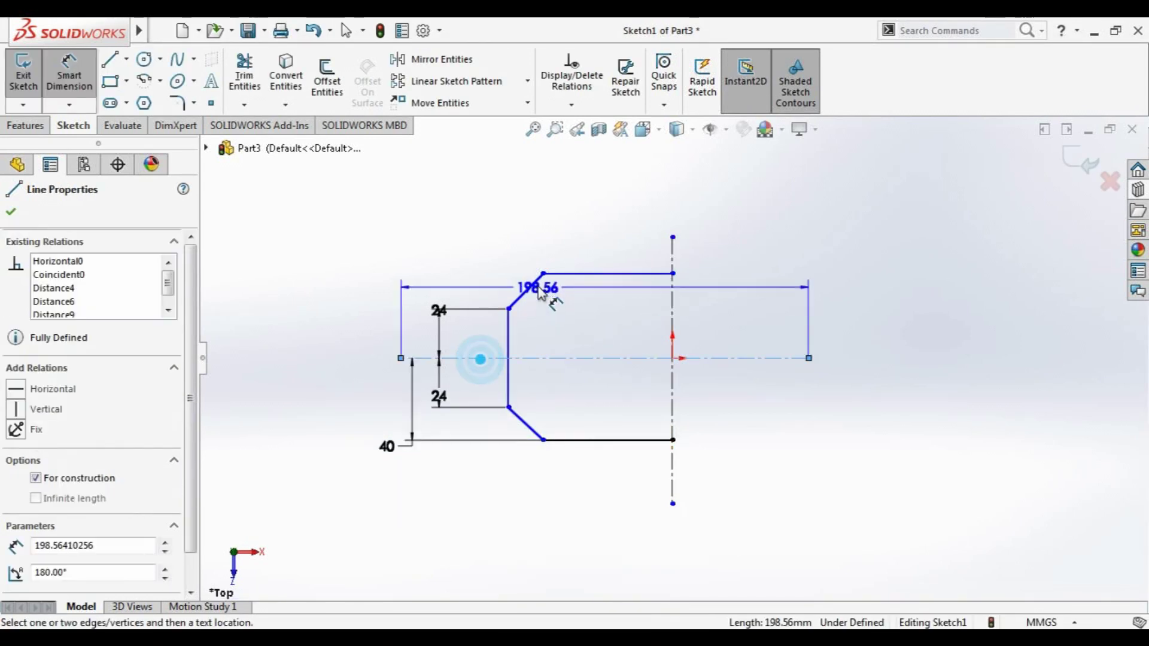
left_click(543, 273)
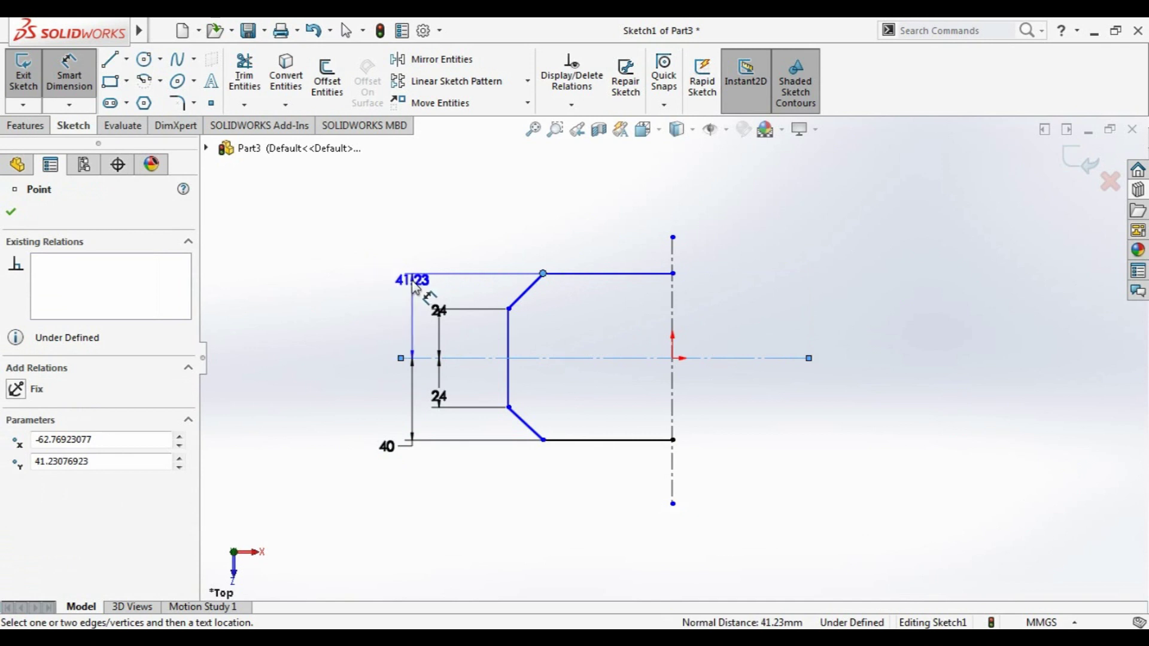
left_click(416, 287)
type("40")
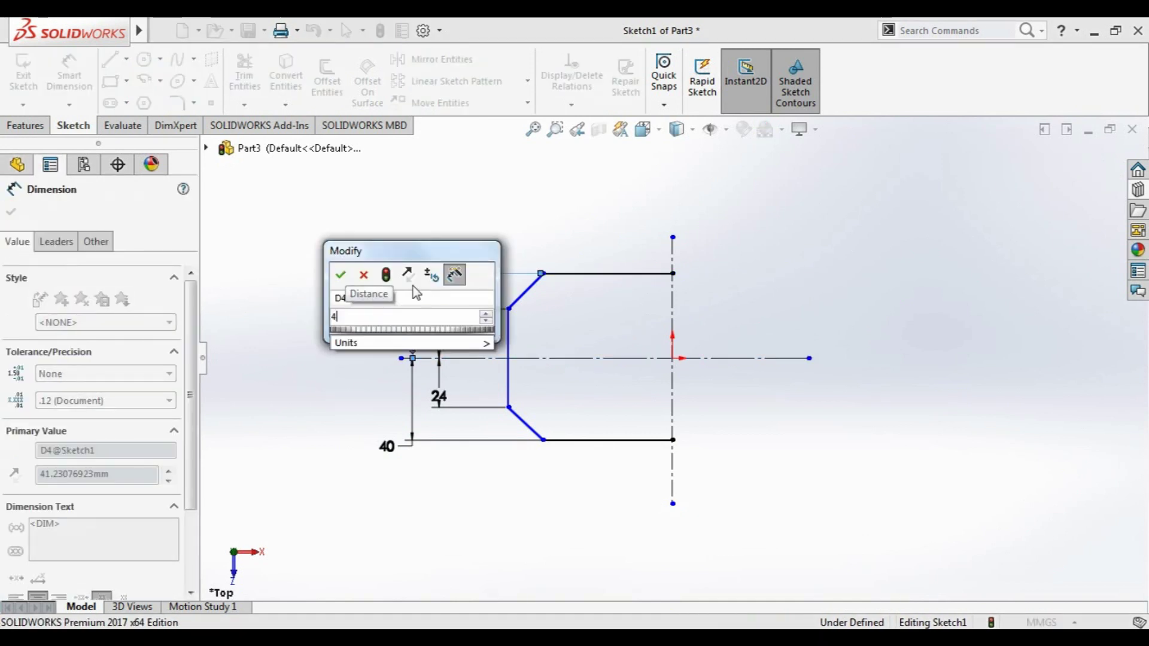
key("Return")
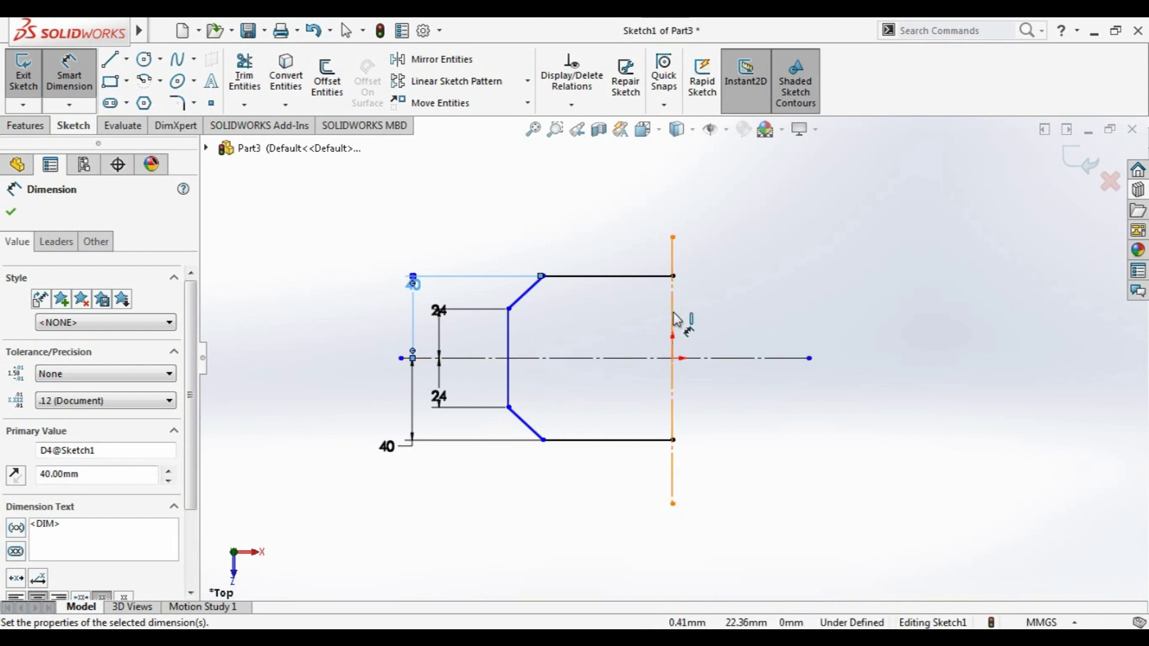
left_click(655, 280)
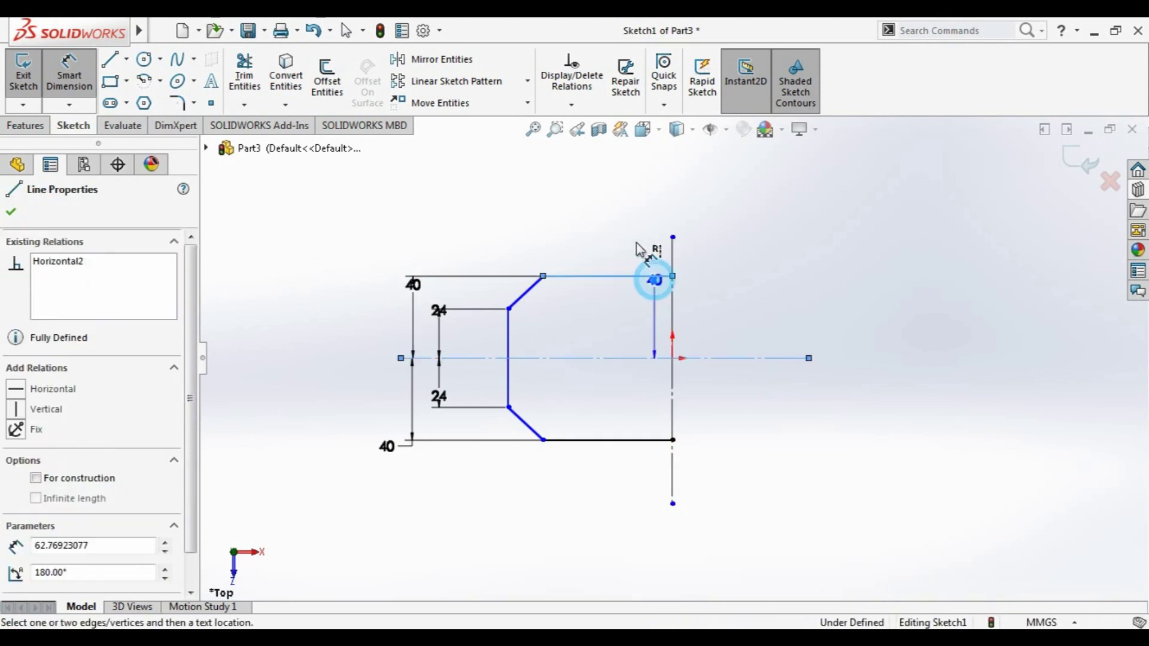
Set the top edge length to 55
key("Escape")
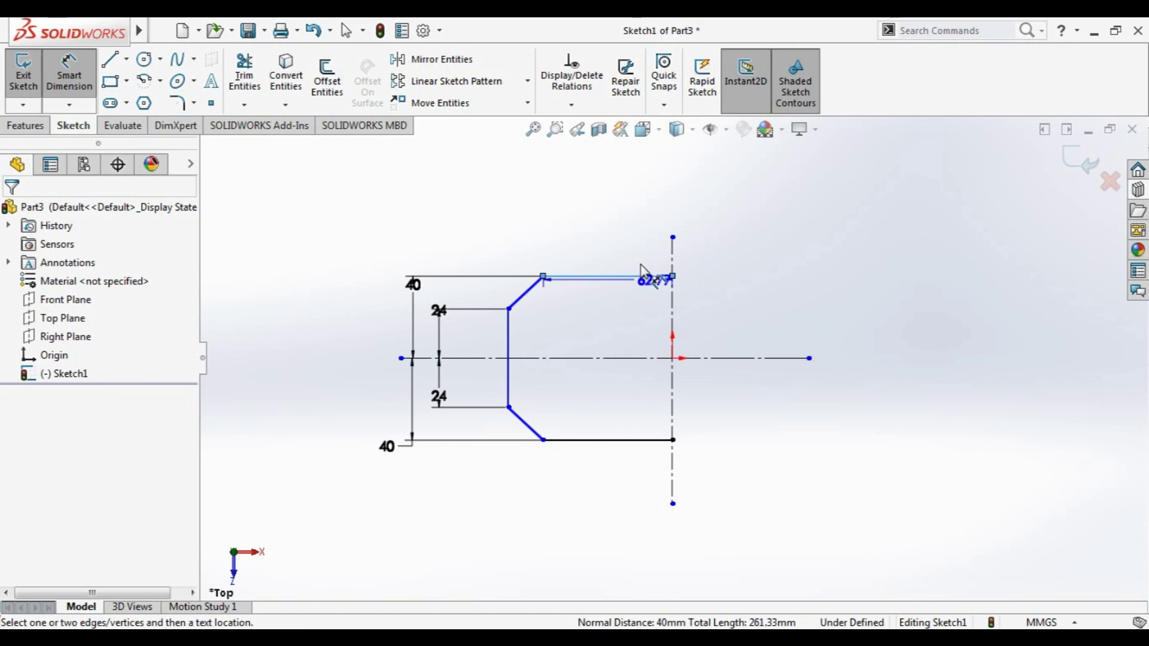
left_click(628, 275)
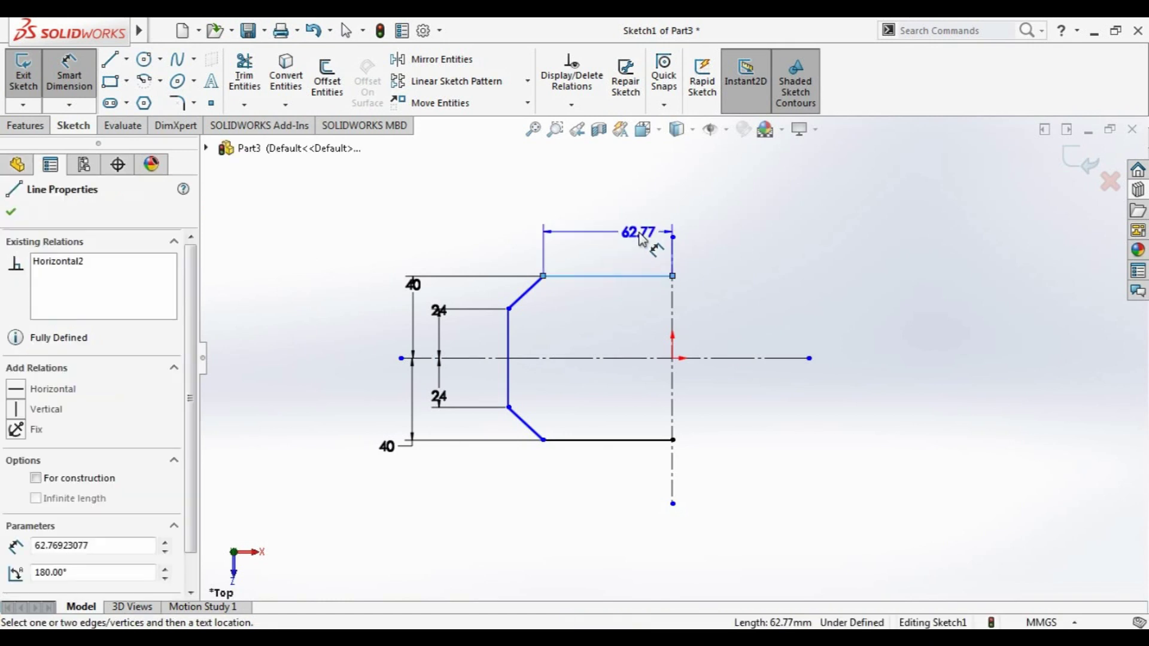
left_click(639, 235)
type("55")
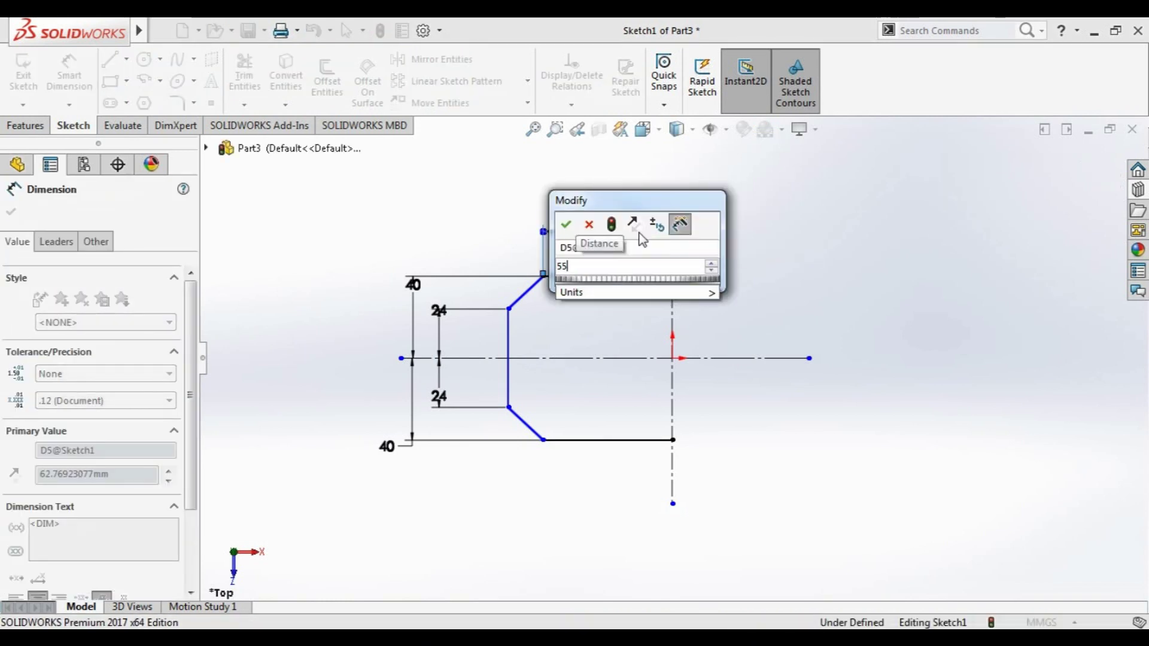
key("Return")
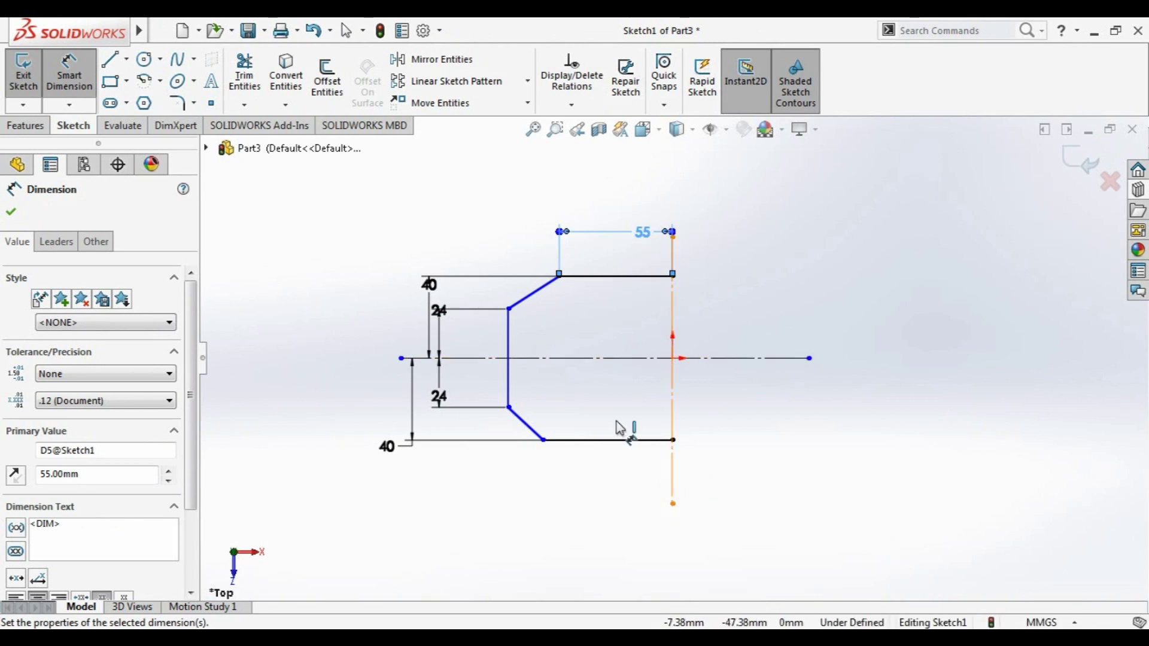
Dimension the upper and lower chamfers' horizontal spans to 26
left_click(508, 309)
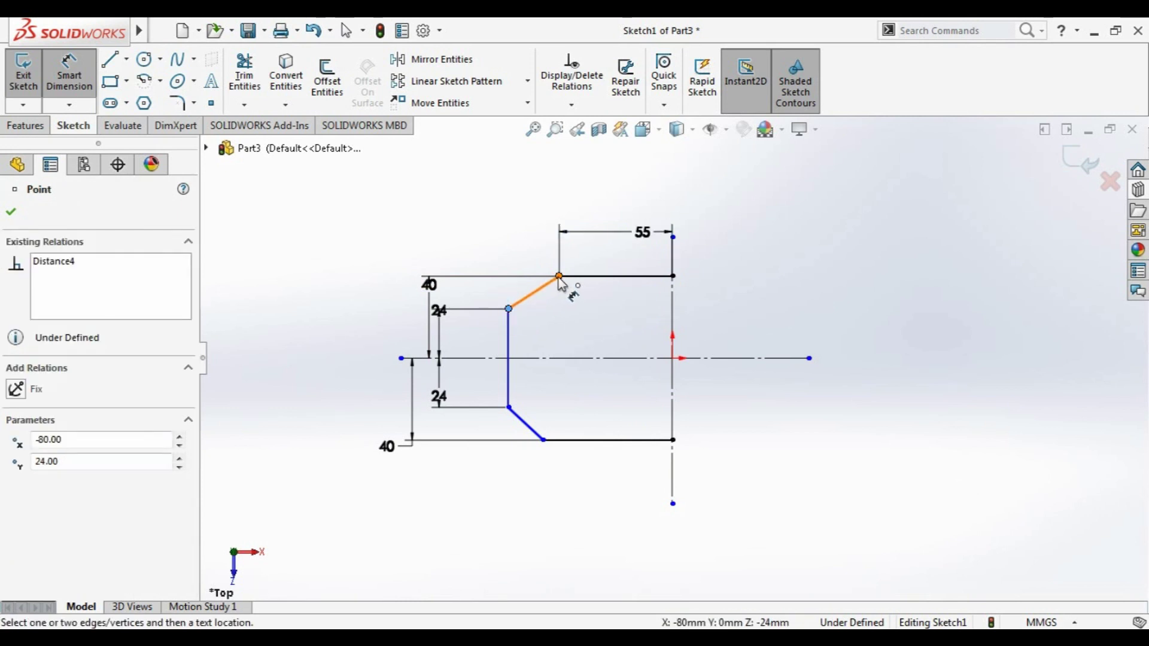
left_click(559, 277)
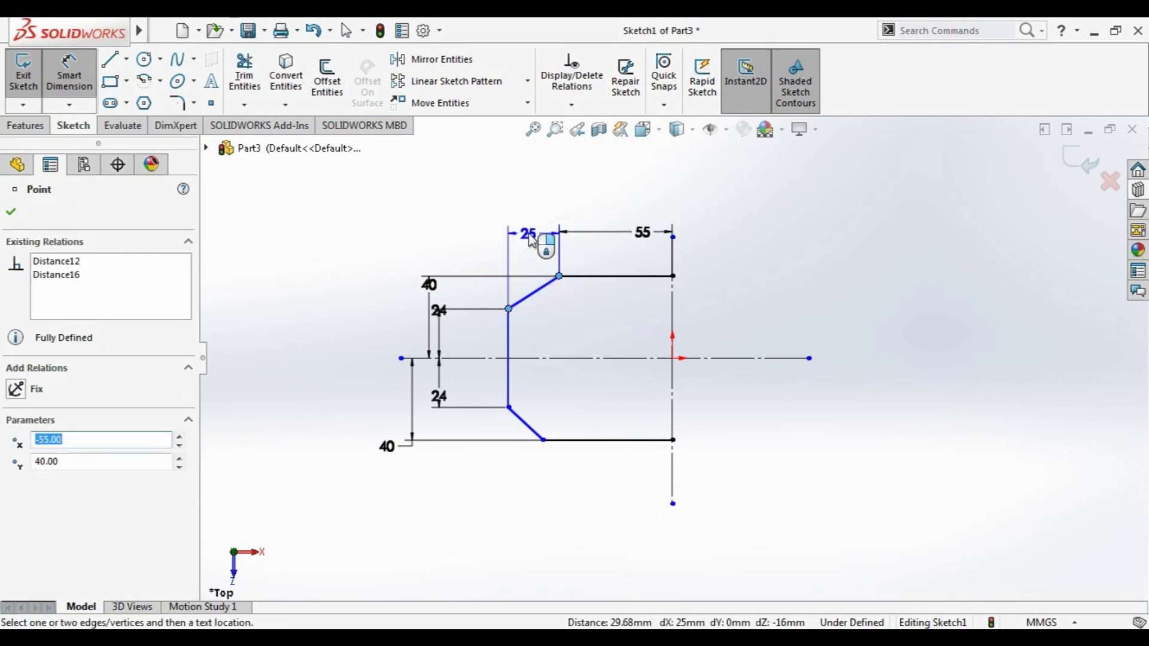
left_click(529, 235)
key("Return")
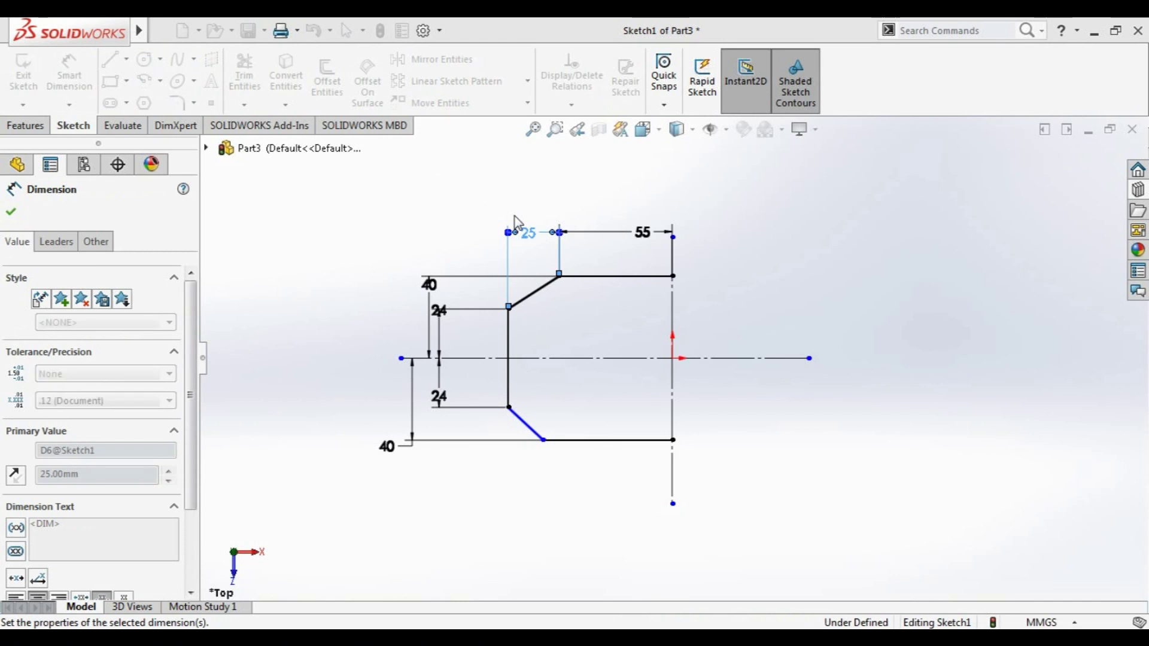
left_click(541, 437)
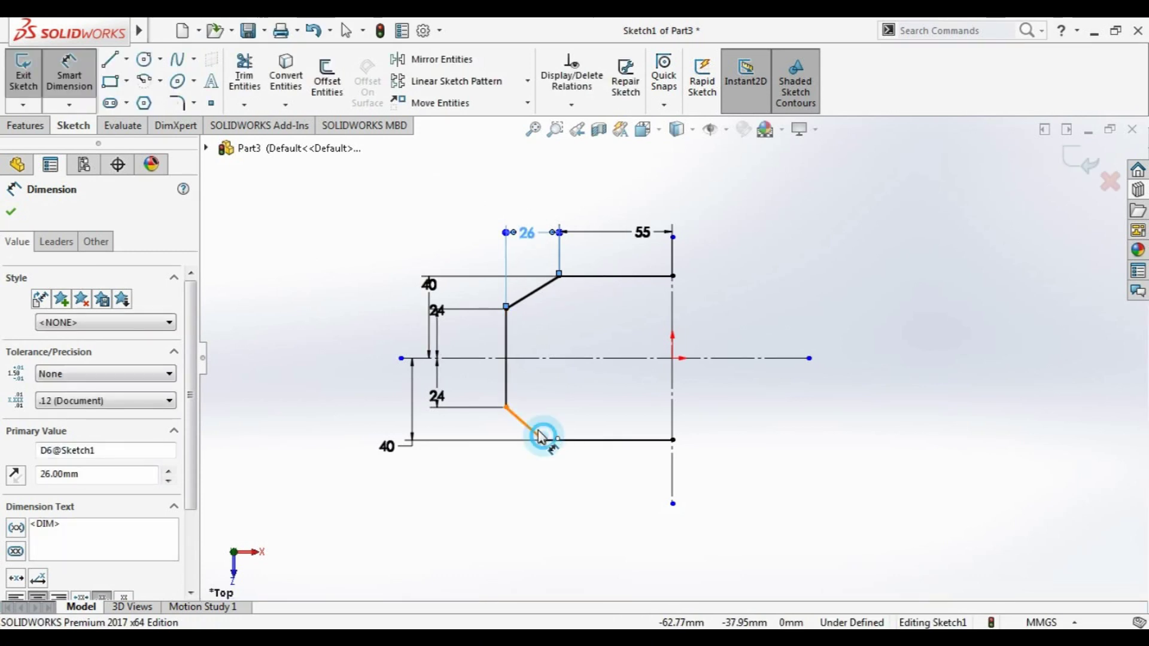
left_click(506, 407)
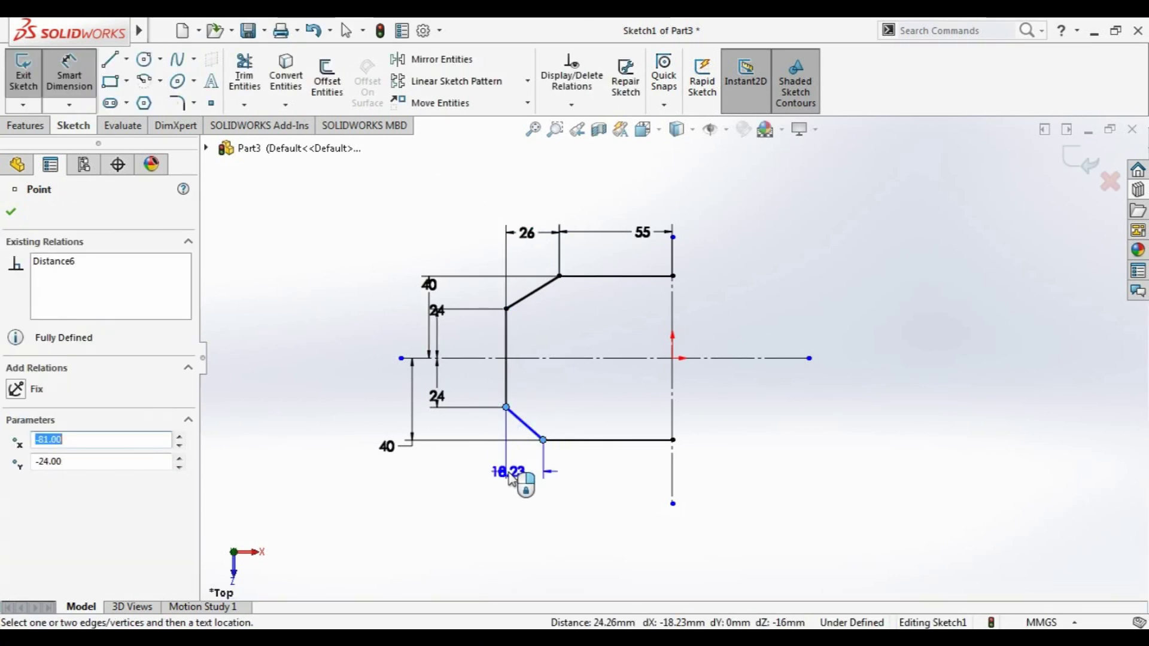
left_click(508, 476)
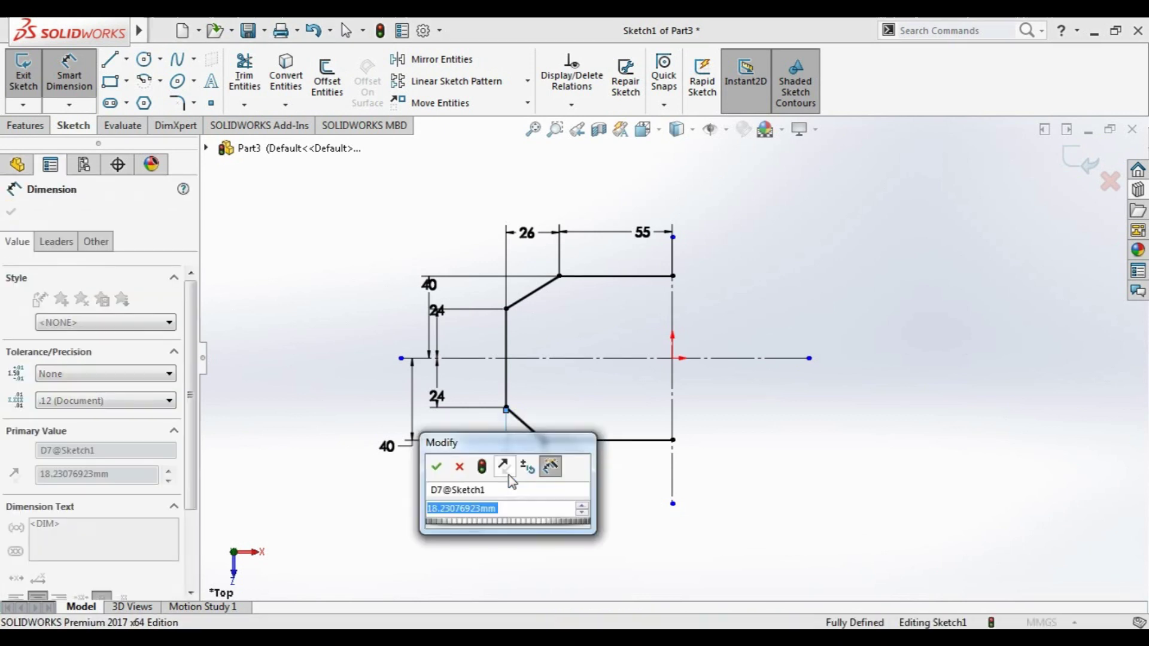
key("Return")
key("Return")
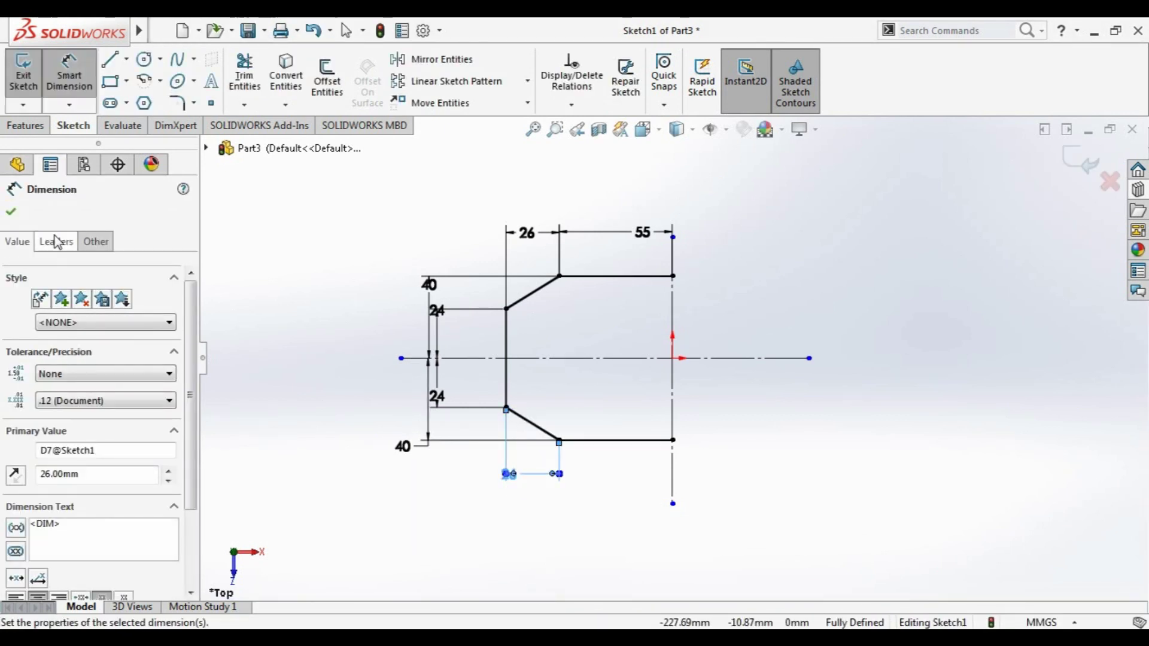
left_click(11, 212)
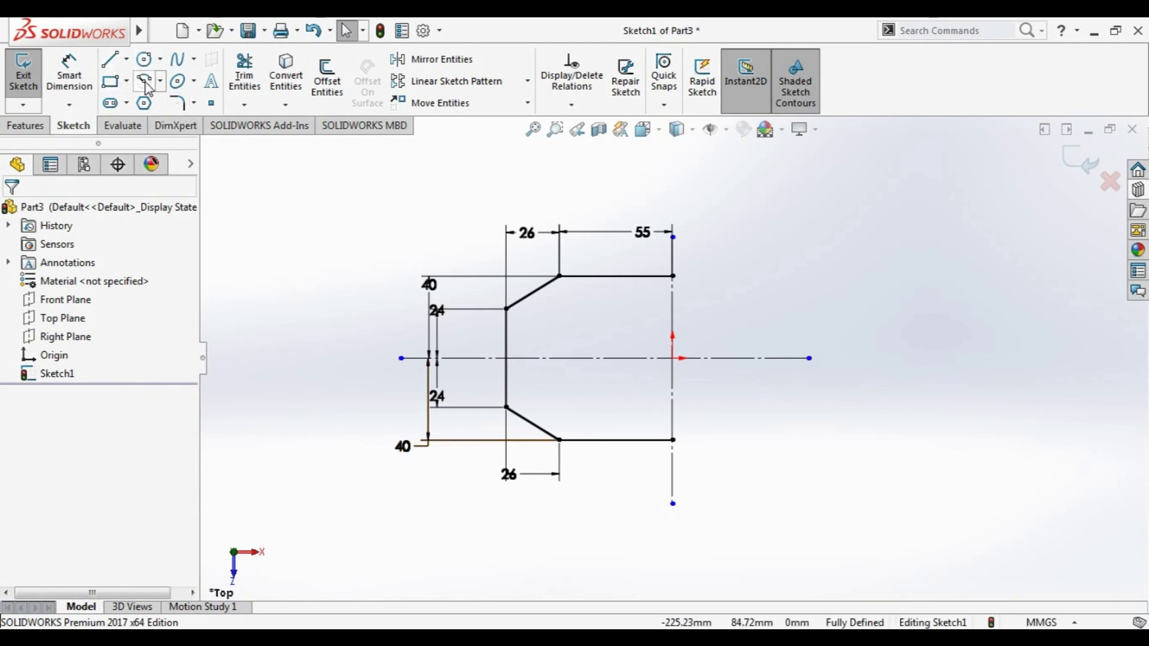
Activate the Line tool after briefly picking Circle
left_click(144, 60)
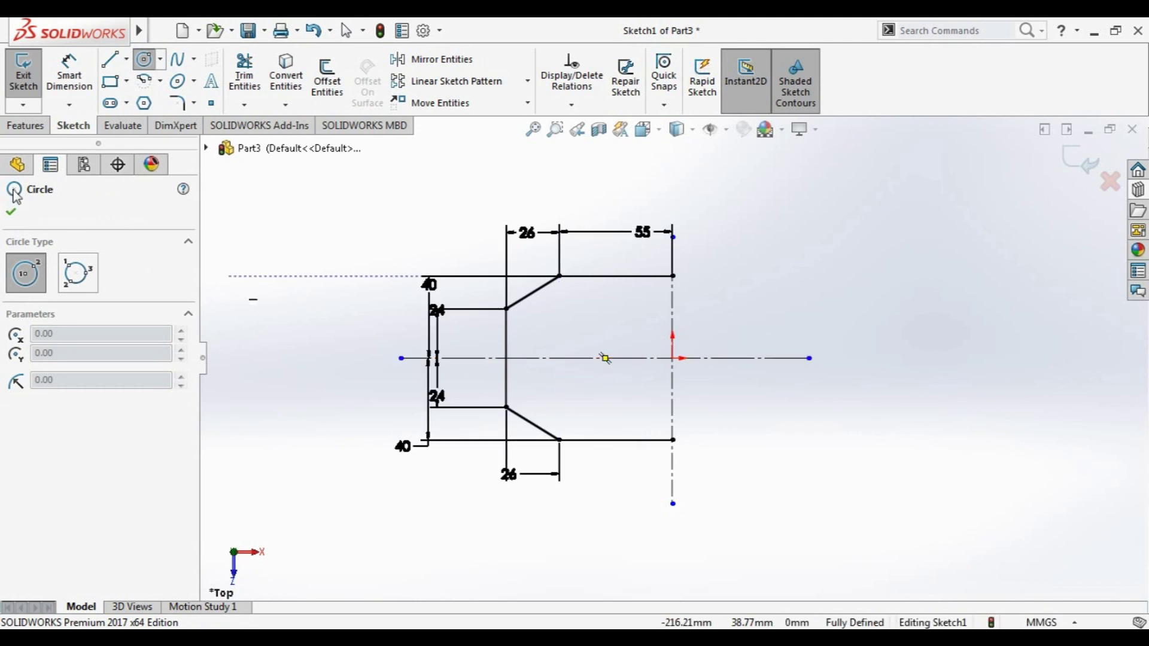
left_click(109, 59)
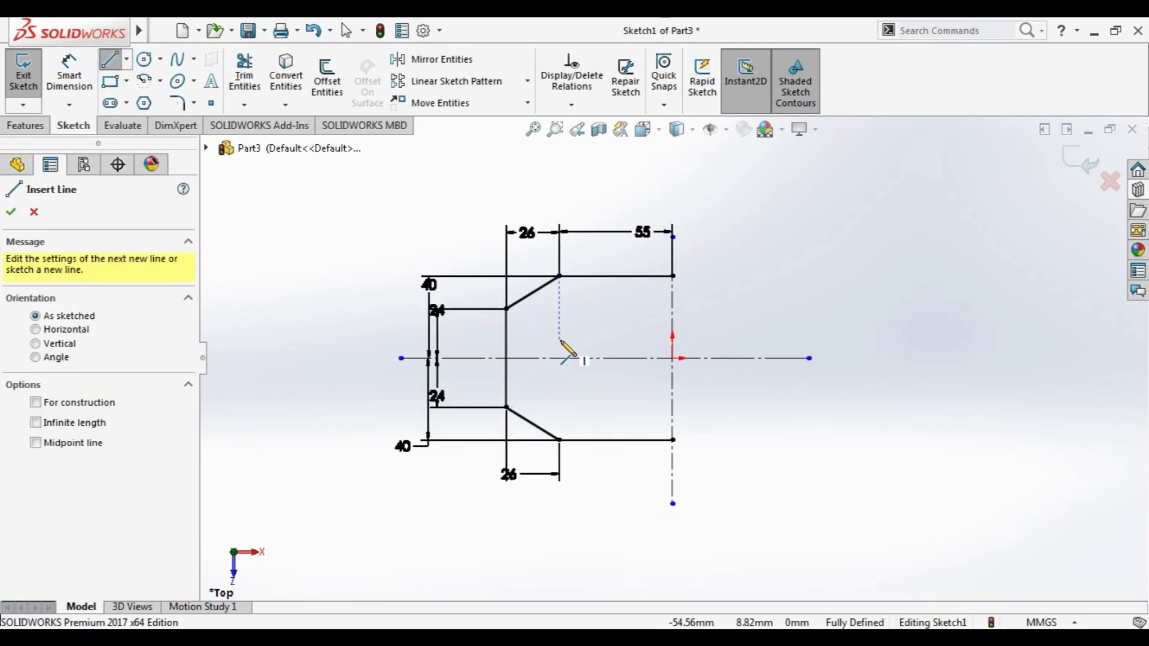
Draw two short horizontal lines inside the profile, one above and one below the centreline
left_click(560, 340)
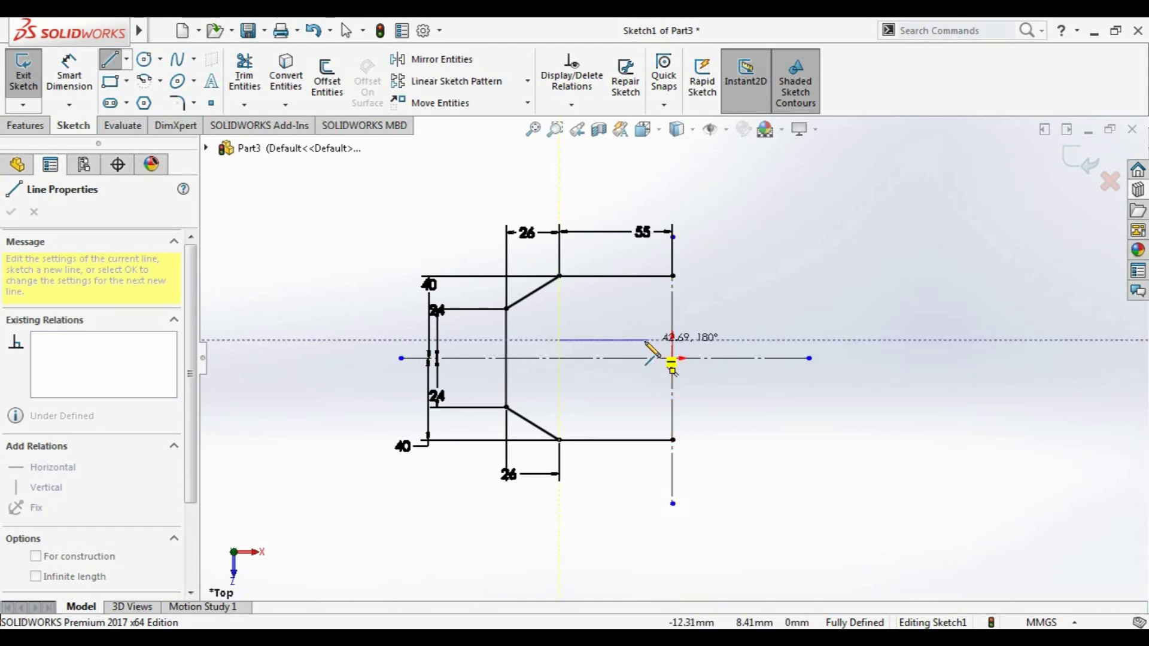
double_click(639, 340)
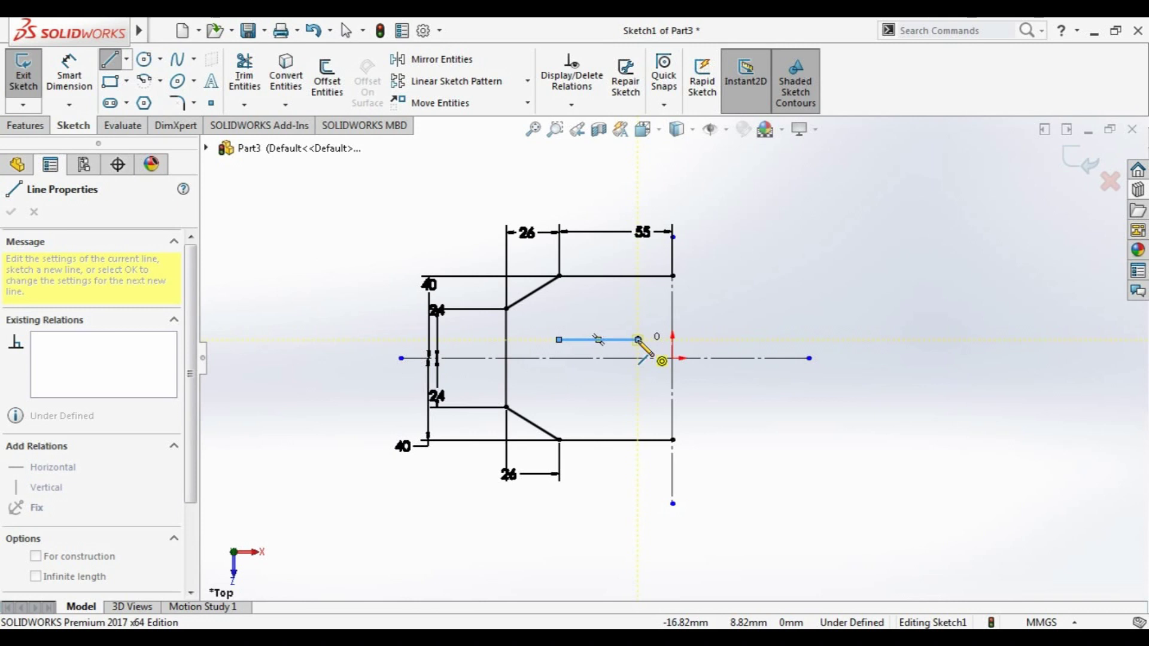
left_click(34, 212)
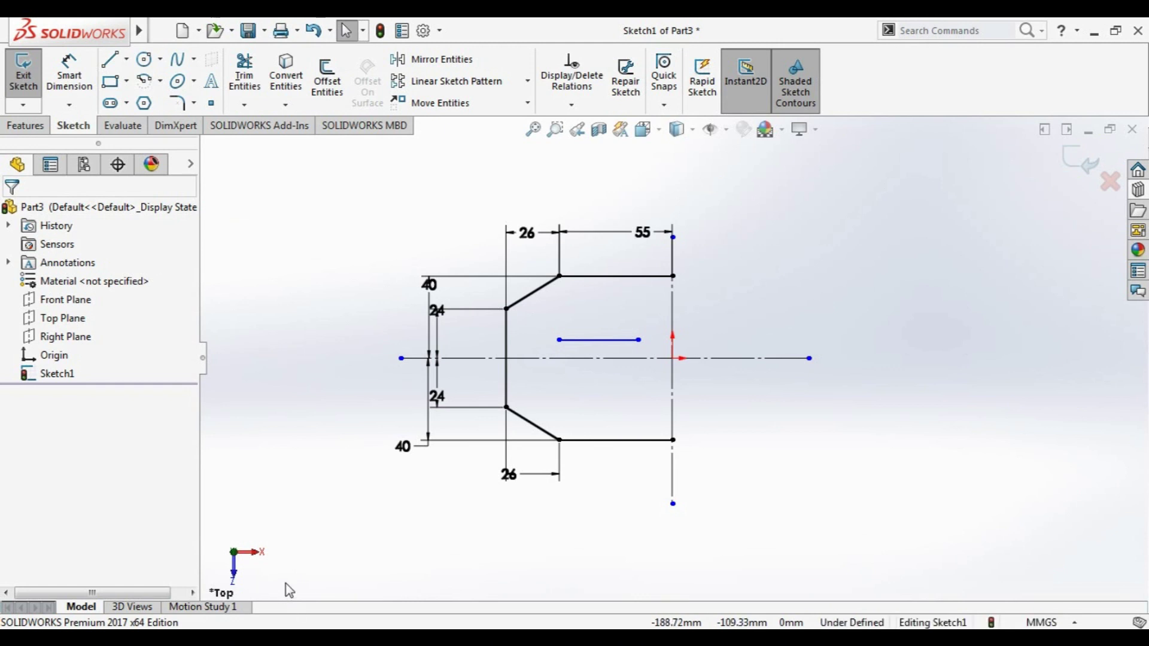
left_click(109, 59)
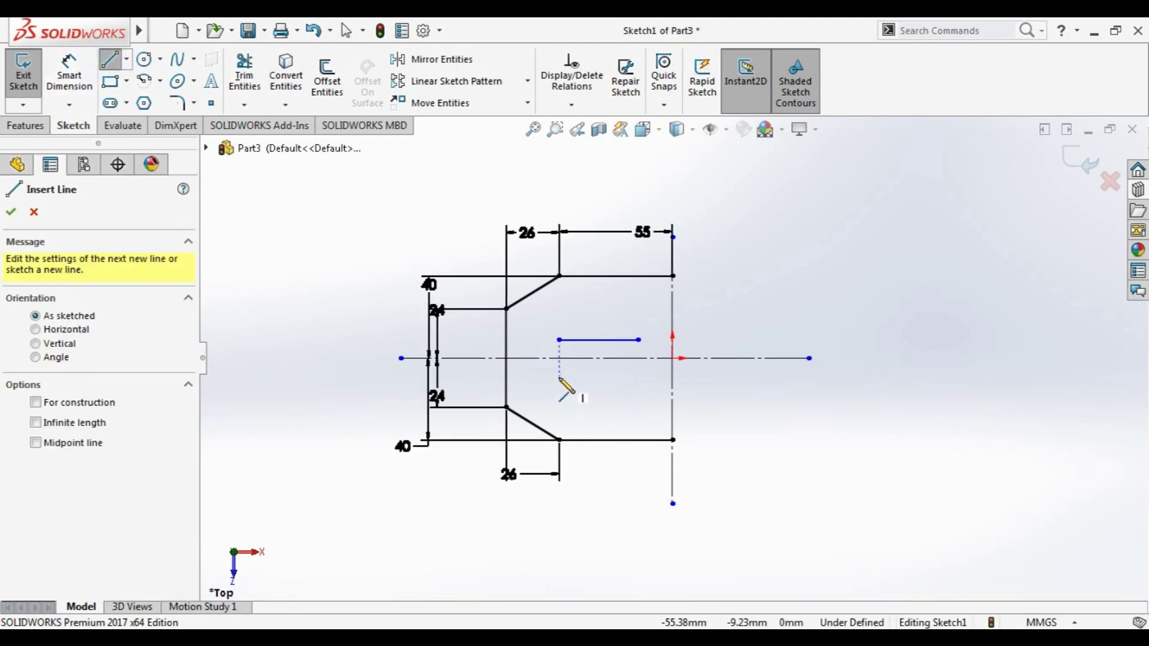
left_click_drag(559, 377, 638, 377)
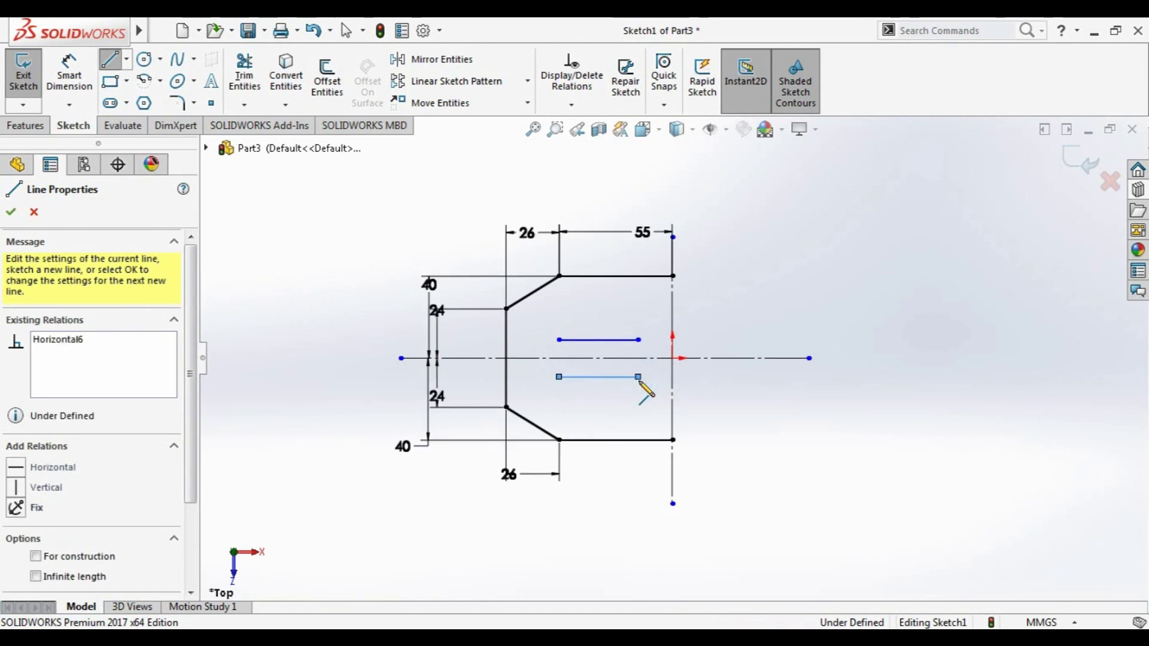
key("Escape")
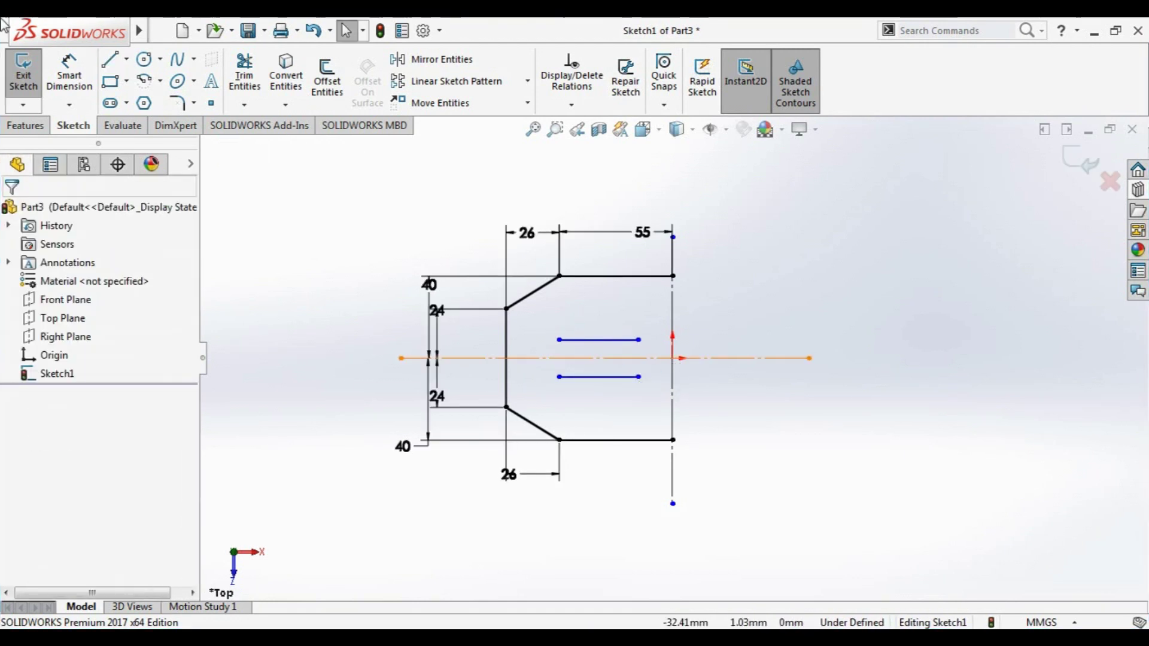
left_click(66, 87)
Dimension the upper and lower inner lines each 10 from the centreline
left_click(560, 341)
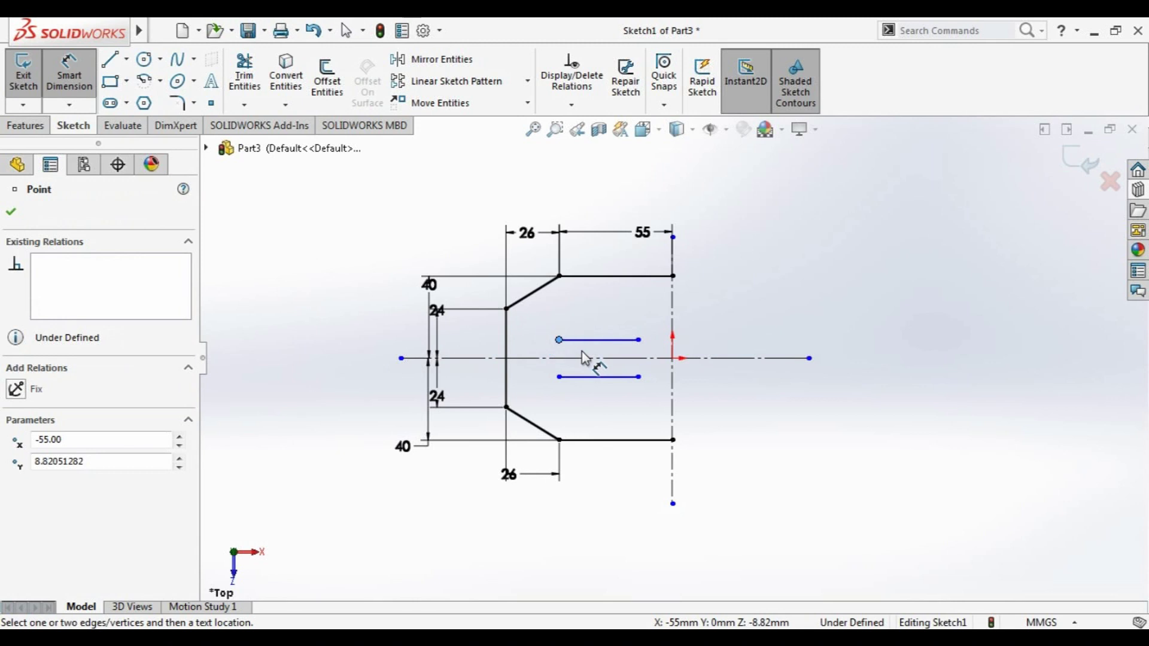
left_click(563, 358)
left_click(546, 350)
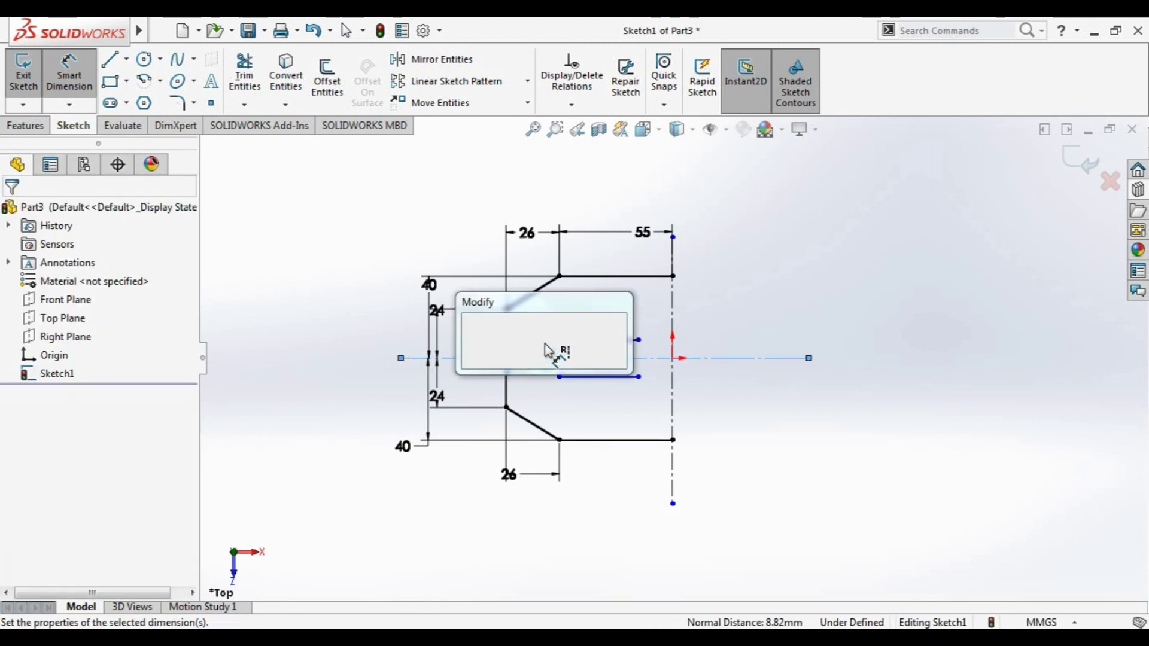
type("10")
key("Return")
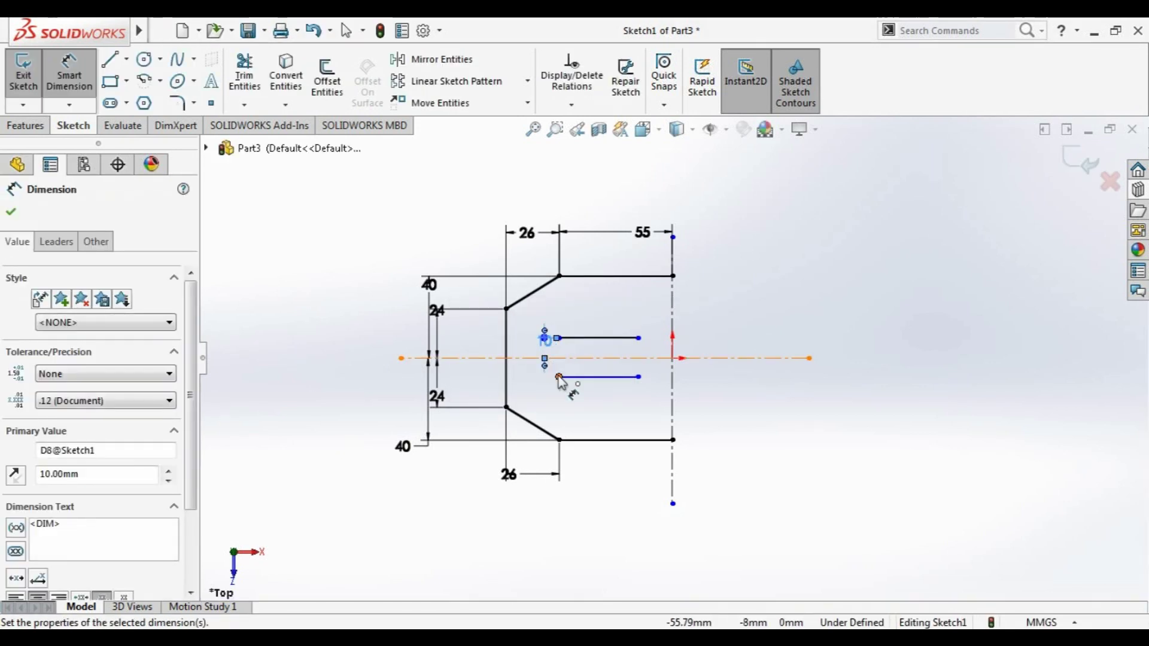
left_click(576, 377)
left_click(567, 358)
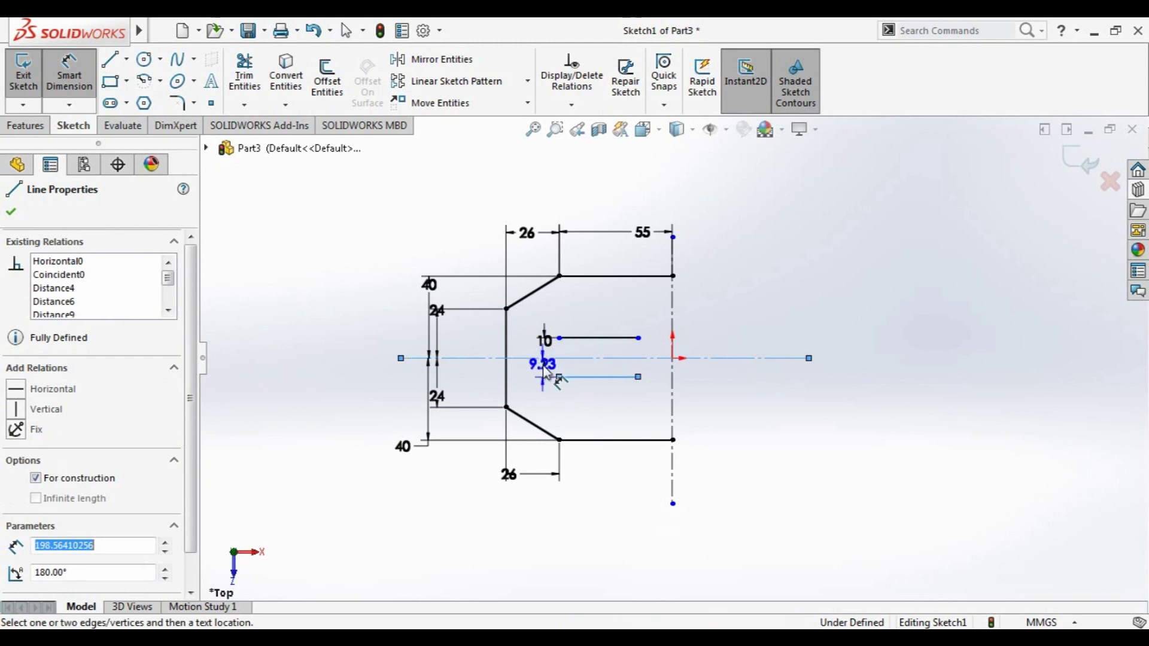
left_click(547, 371)
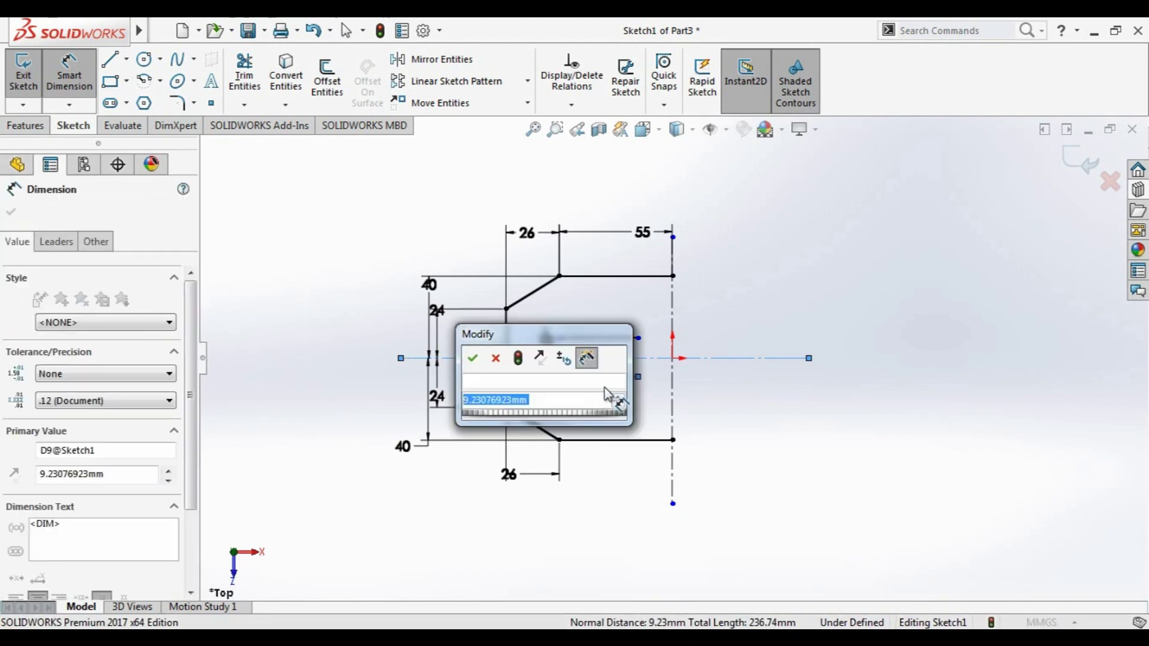
type("10")
key("Return")
key("Escape")
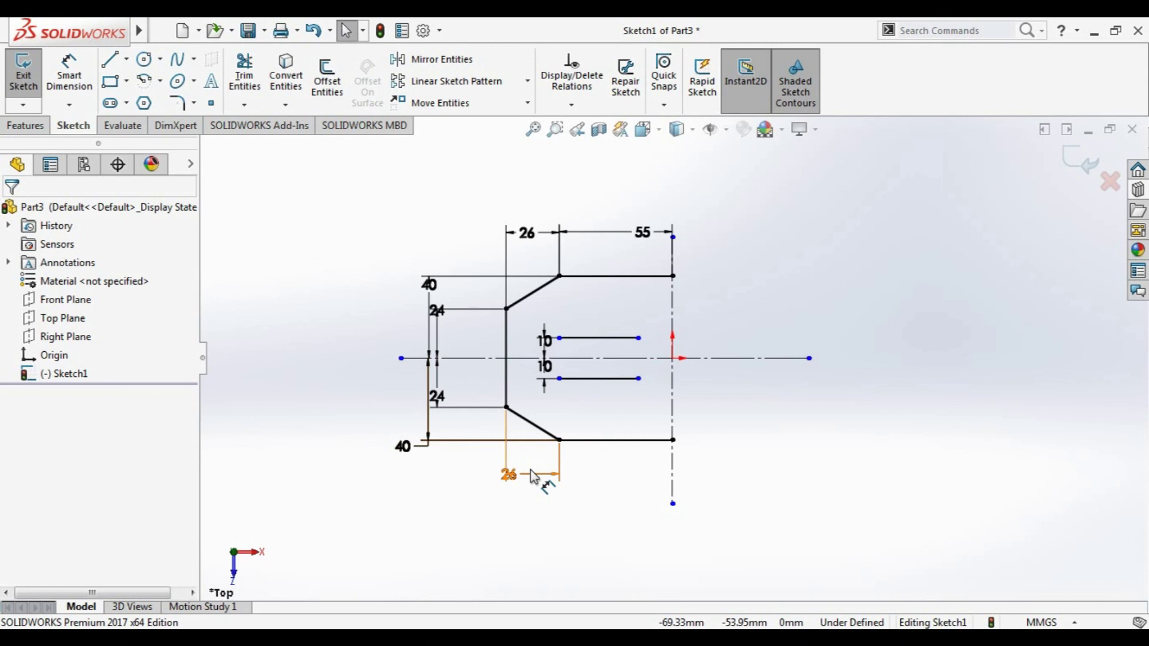
left_click(535, 477)
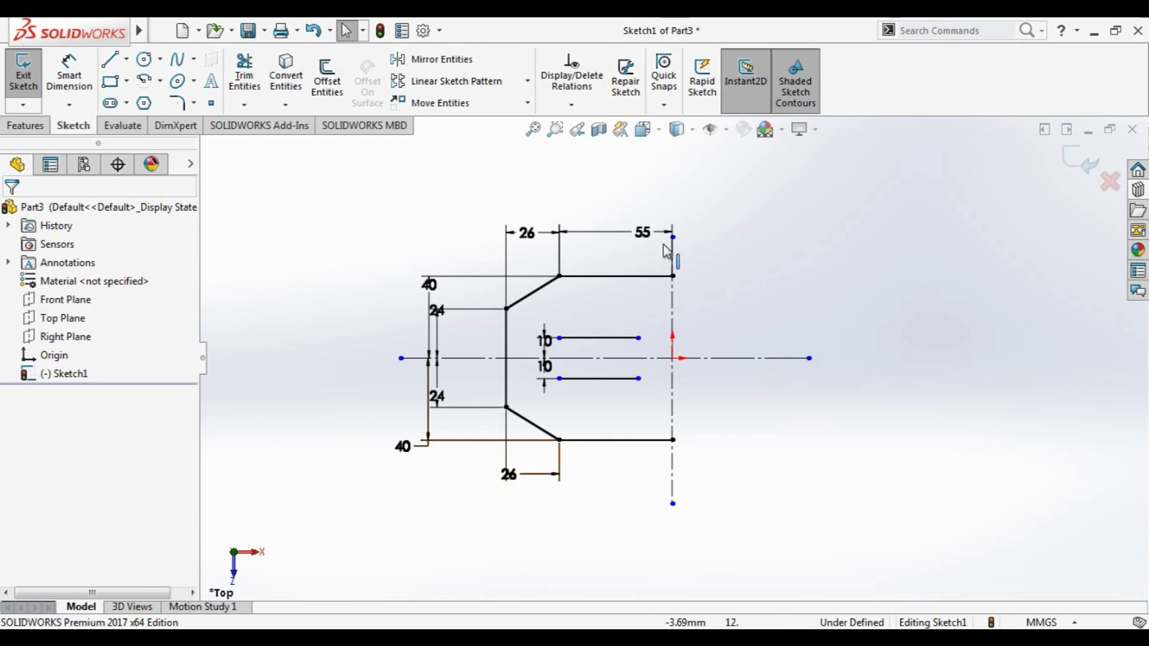
Dimension the upper inner slot line to 45
left_click(598, 338)
left_click(88, 75)
left_click(623, 339)
left_click(623, 308)
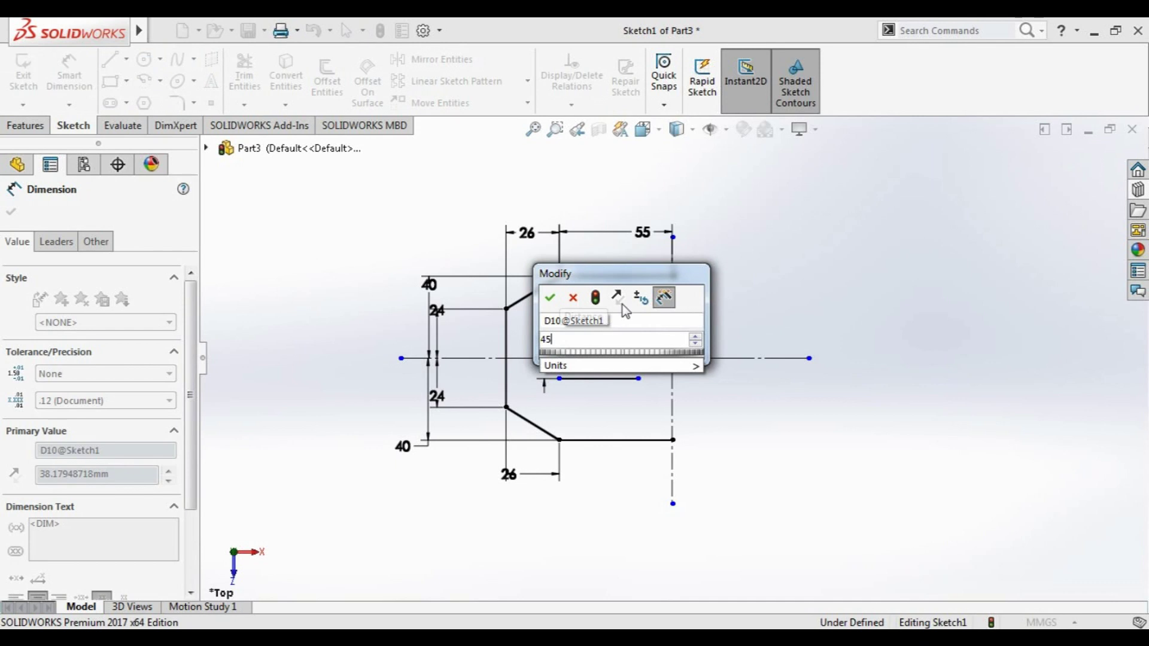
type("45")
key("Return")
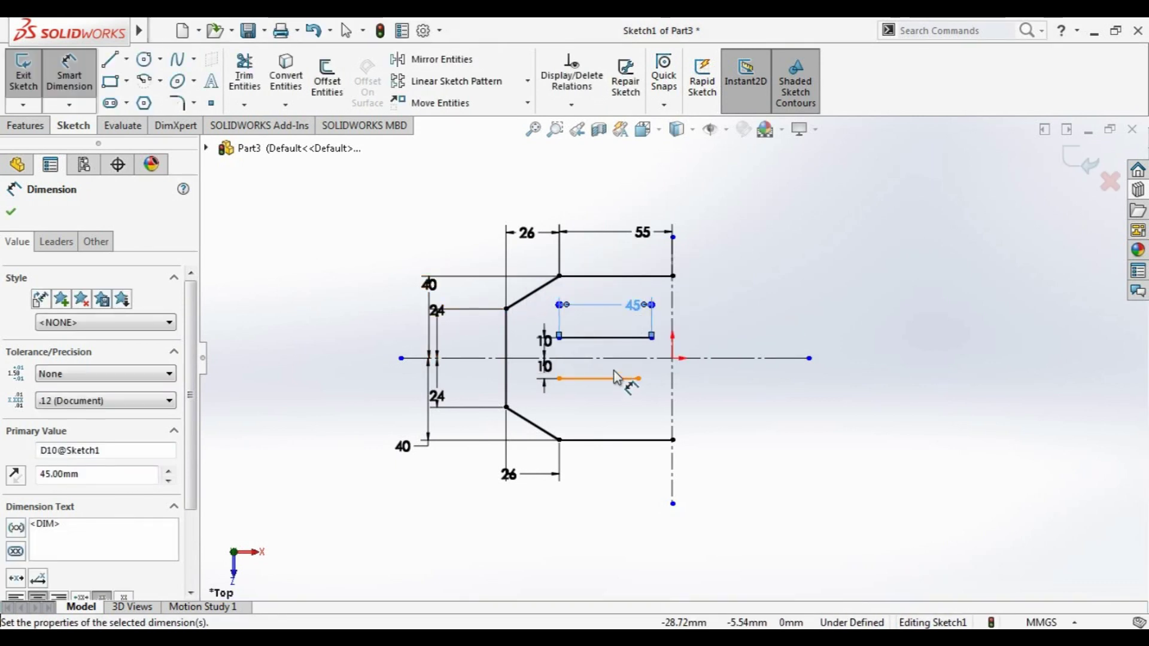
Dimension the lower offset line, changing its 38.18 value to 45
left_click(615, 379)
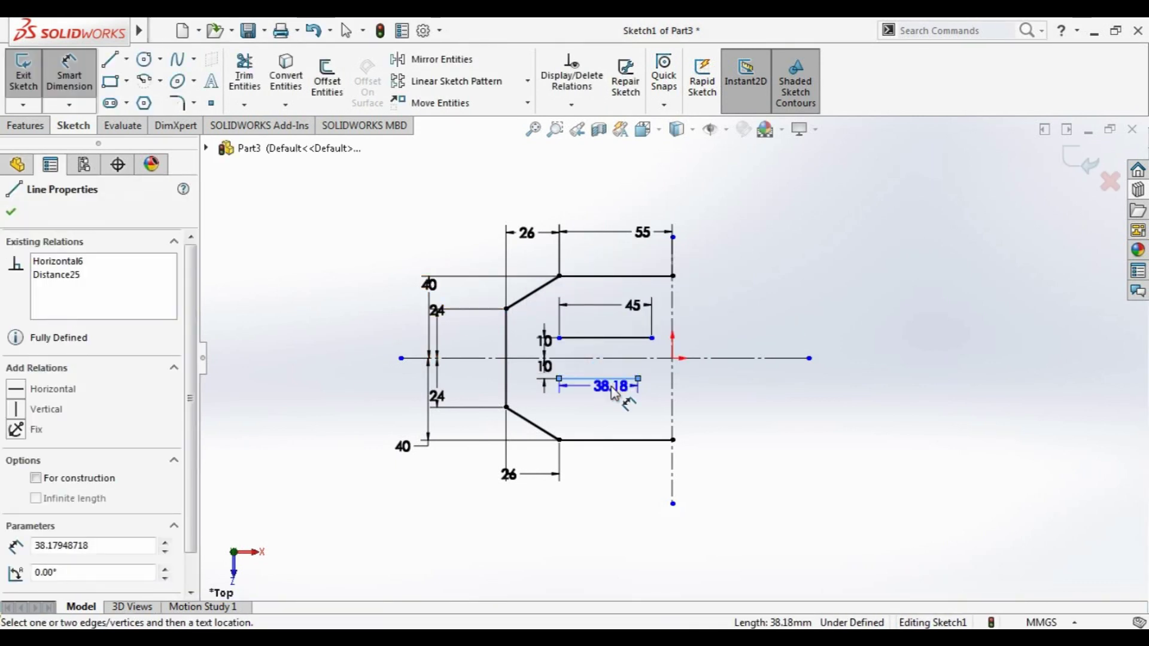
left_click(610, 418)
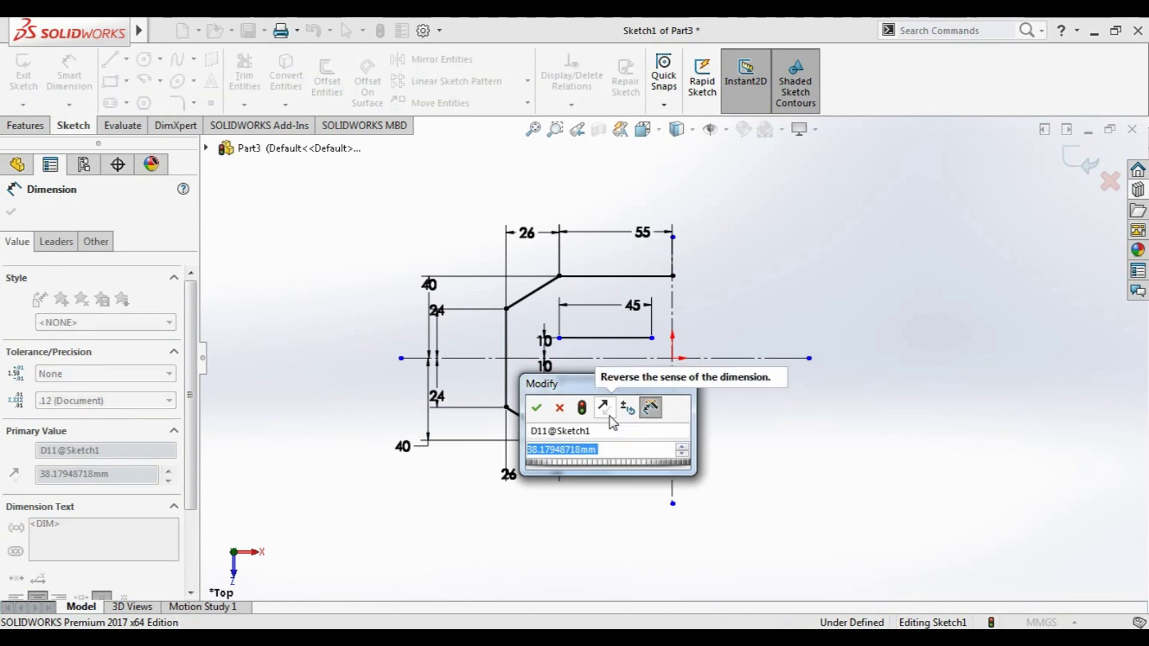
key("BackSpace")
key("Escape")
key("Escape")
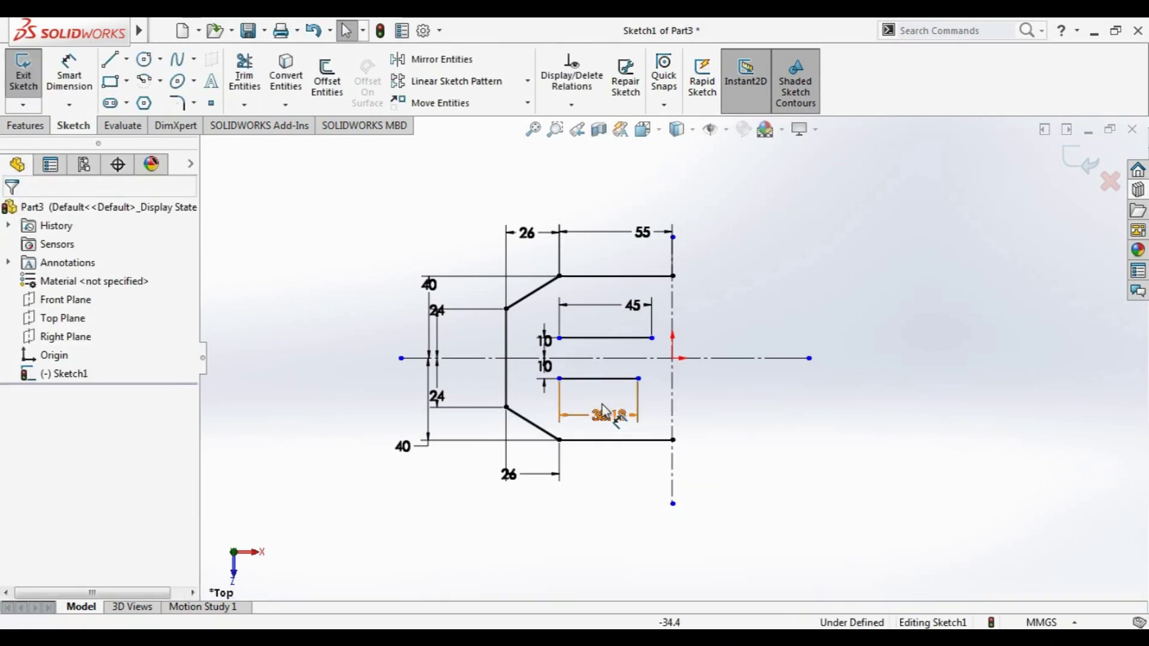
left_click(612, 407)
type("45")
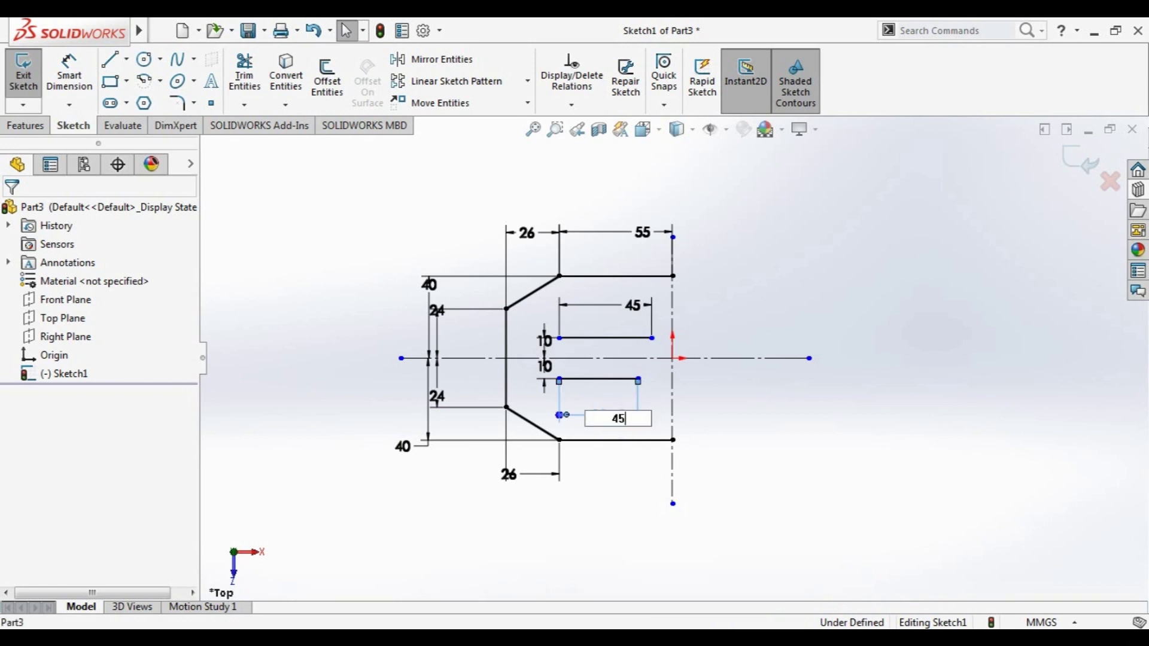
left_click(330, 308)
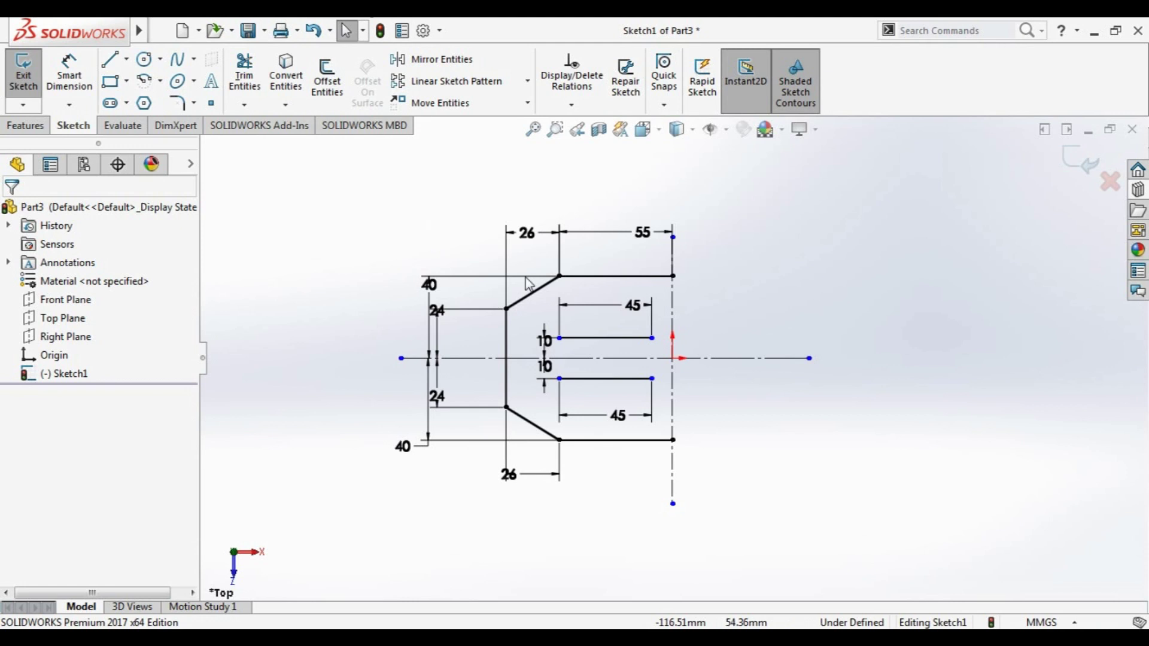
left_click(144, 81)
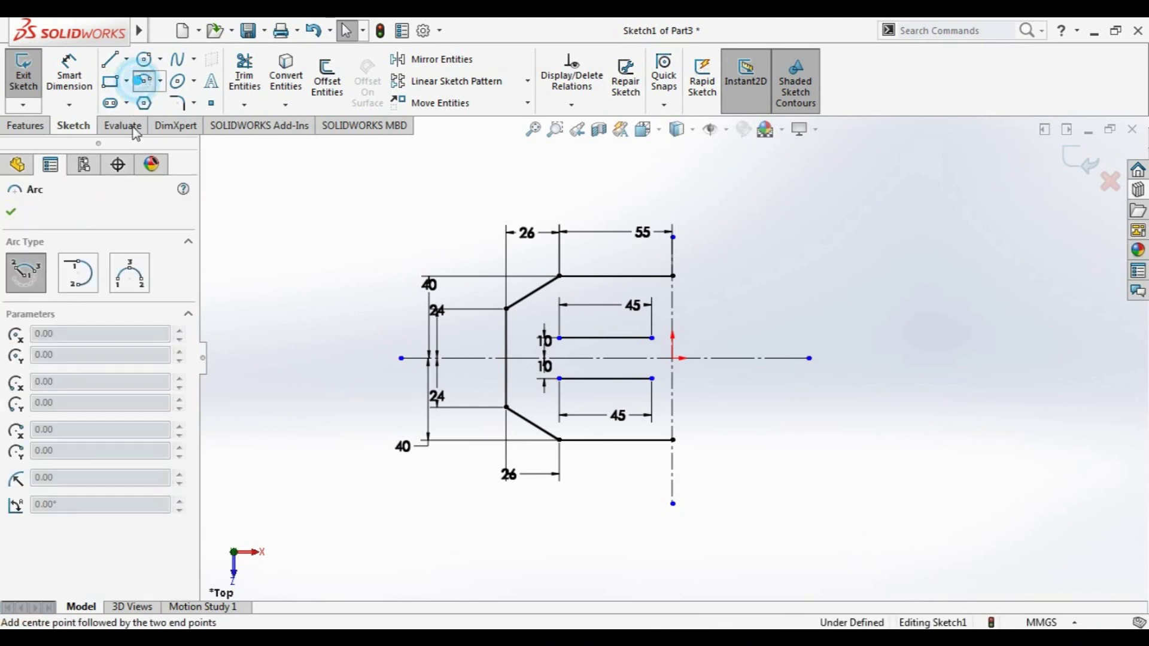
Join the left ends of the two 45 mm lines with a tangent arc after one cancelled attempt
left_click(79, 272)
left_click(558, 338)
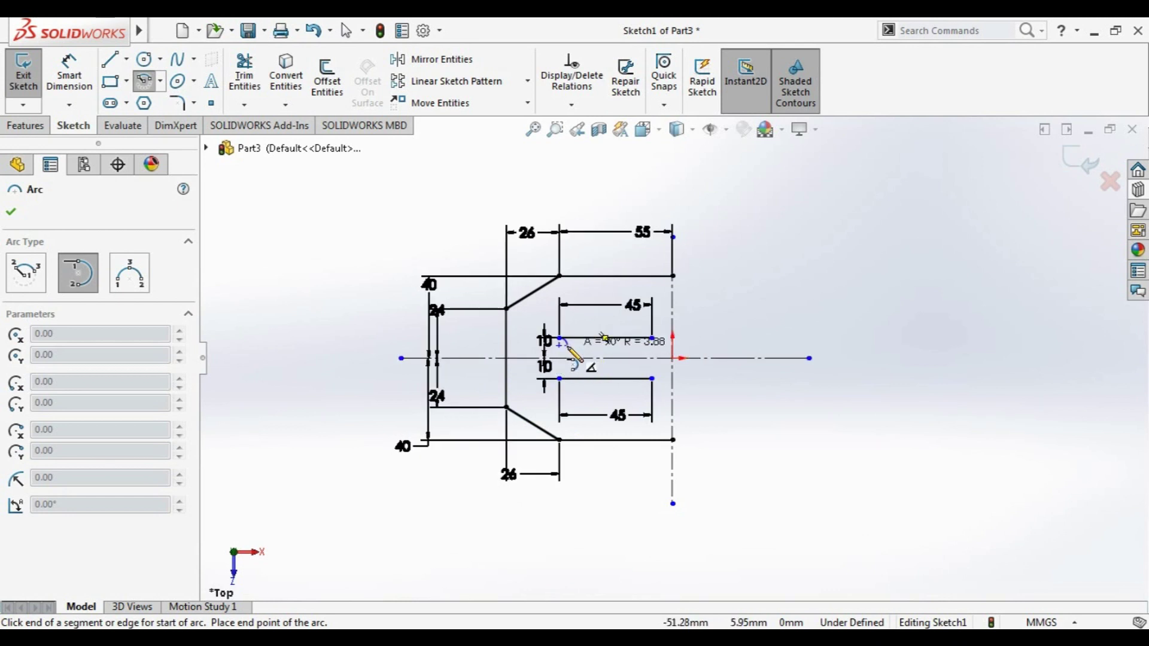
key("Escape")
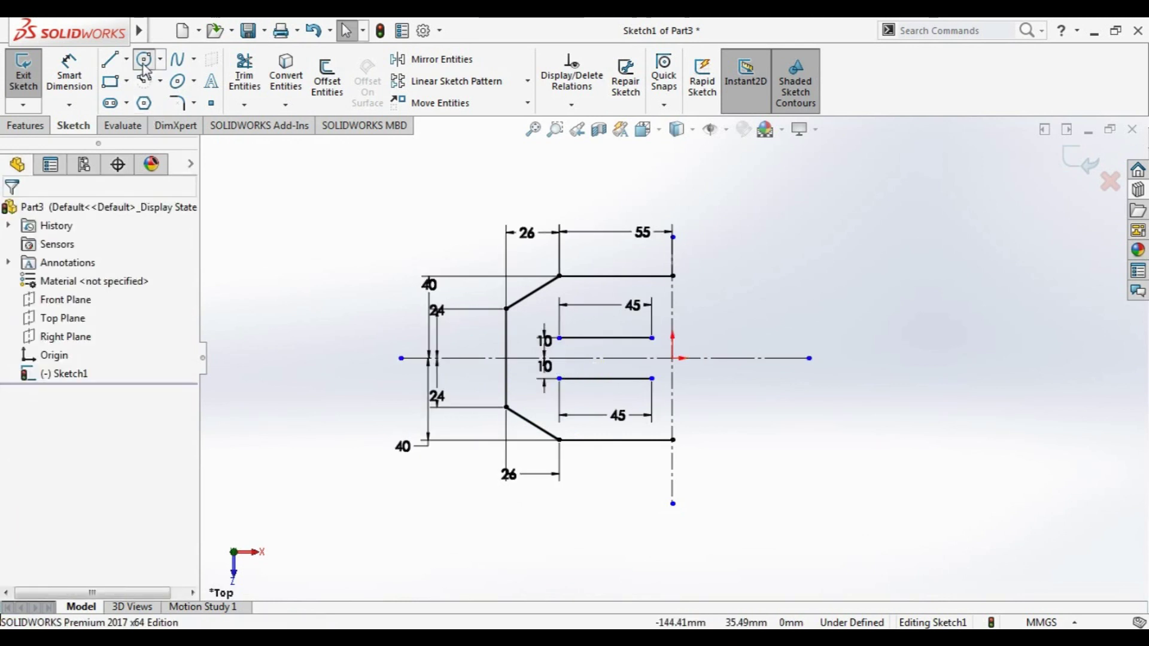
left_click(143, 59)
left_click(143, 81)
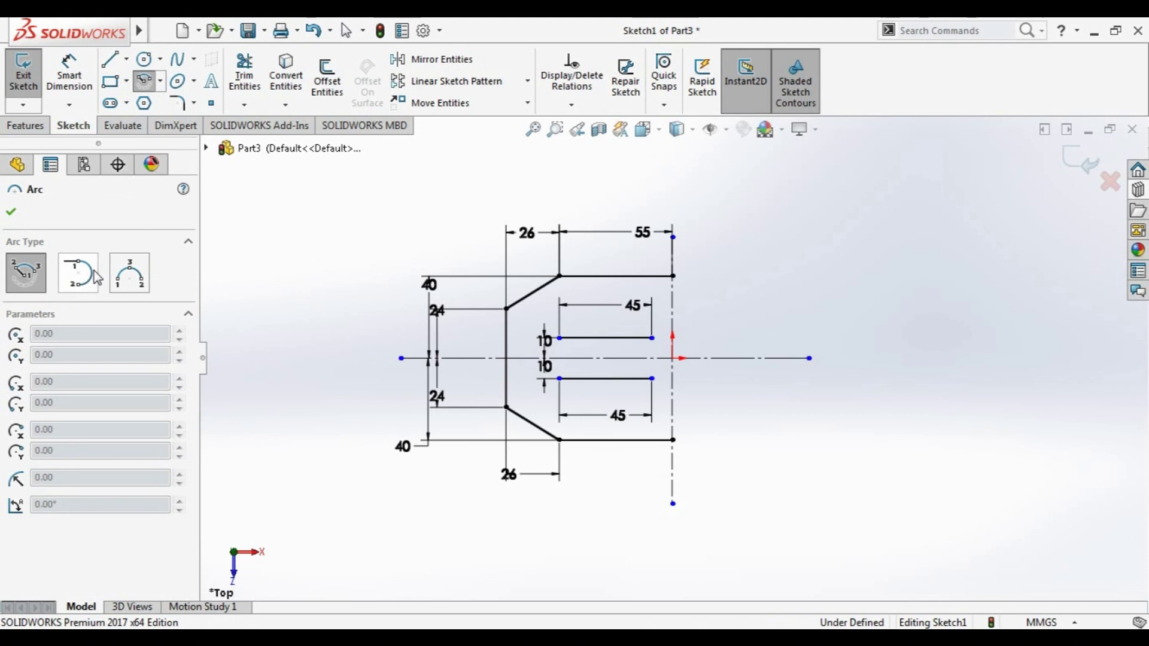
left_click(95, 276)
left_click(559, 378)
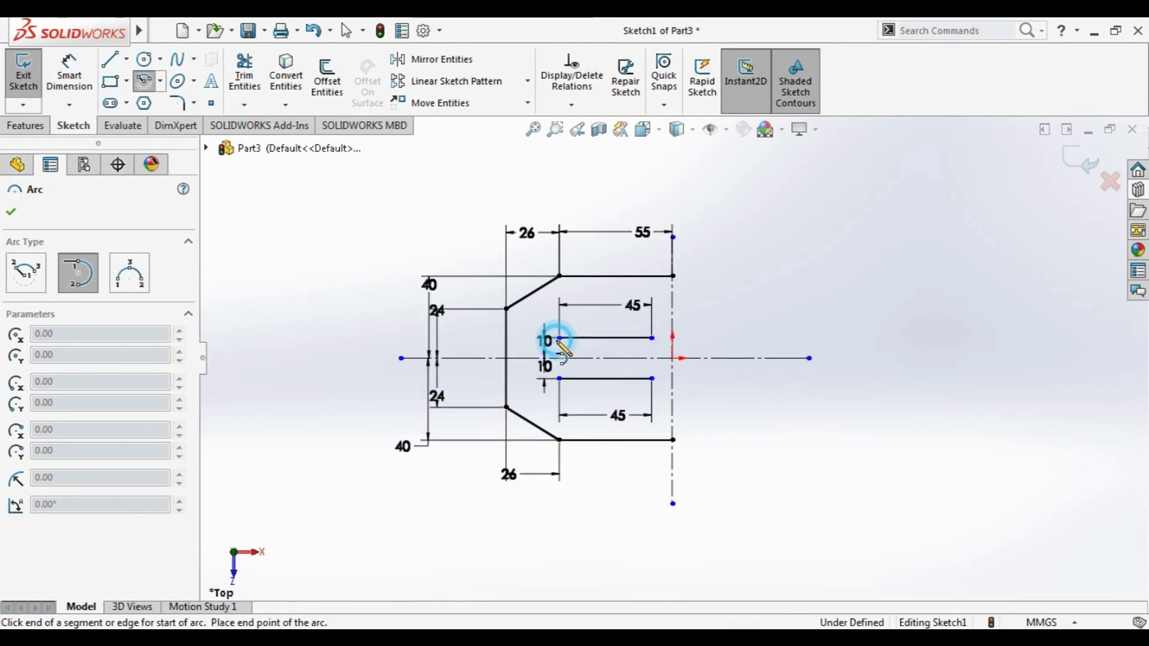
left_click(559, 378)
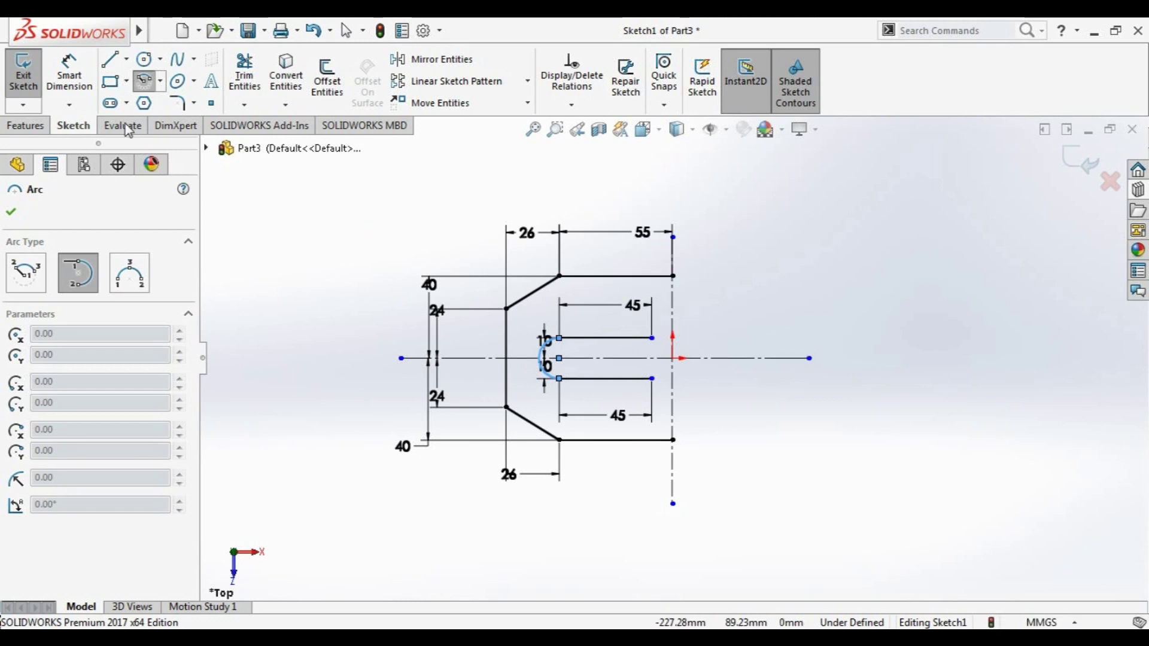
left_click(127, 58)
left_click(140, 101)
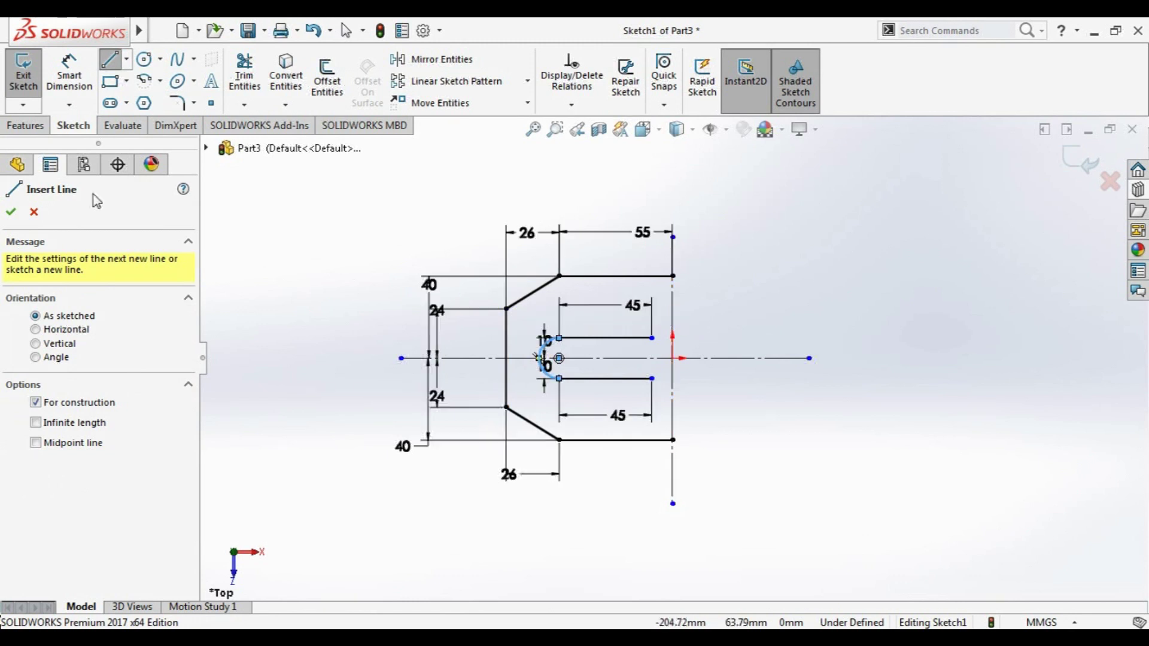
left_click(37, 212)
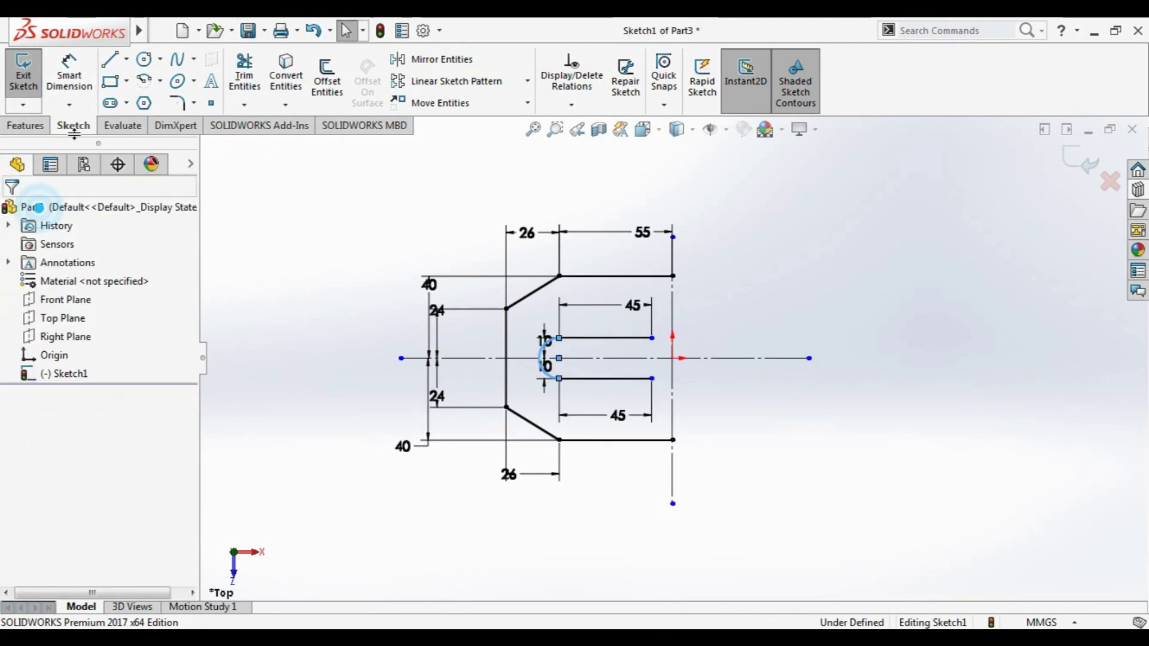
Draw a radius-10 circle centred on the vertical centreline above the slot
left_click(144, 59)
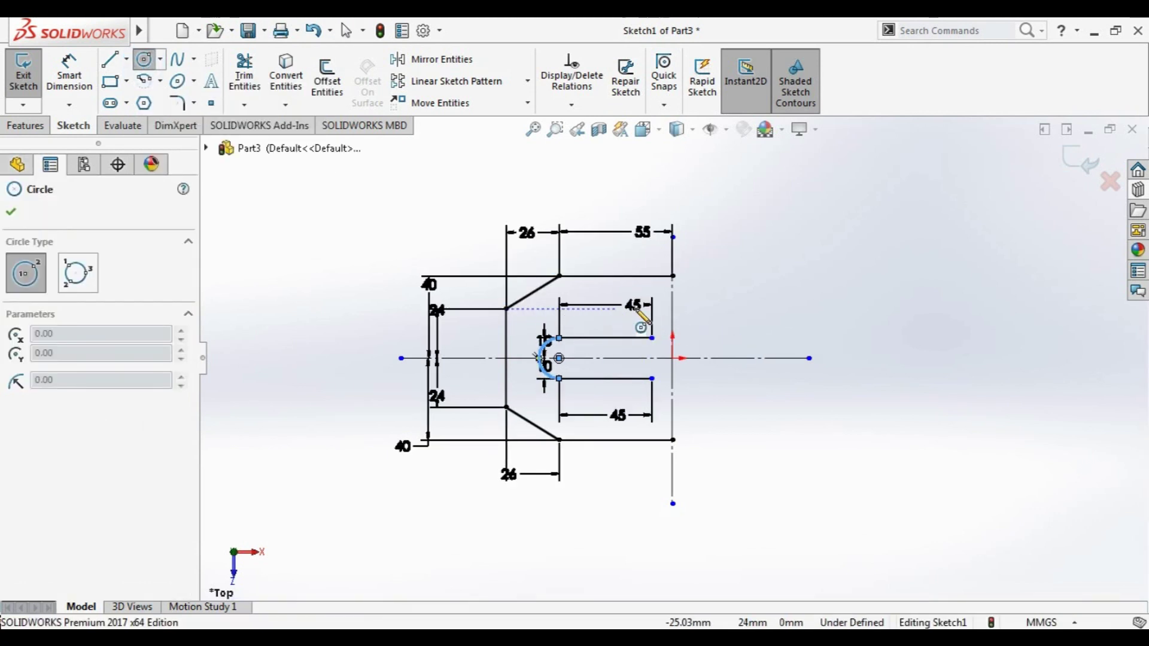
left_click(673, 309)
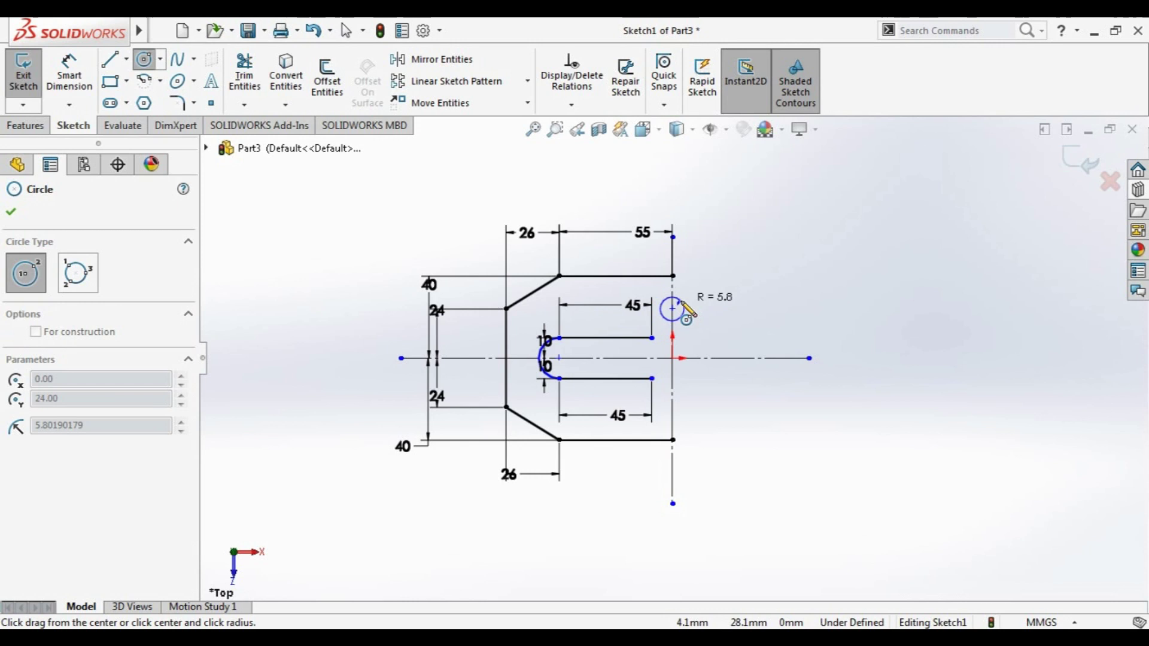
left_click(686, 301)
type("10")
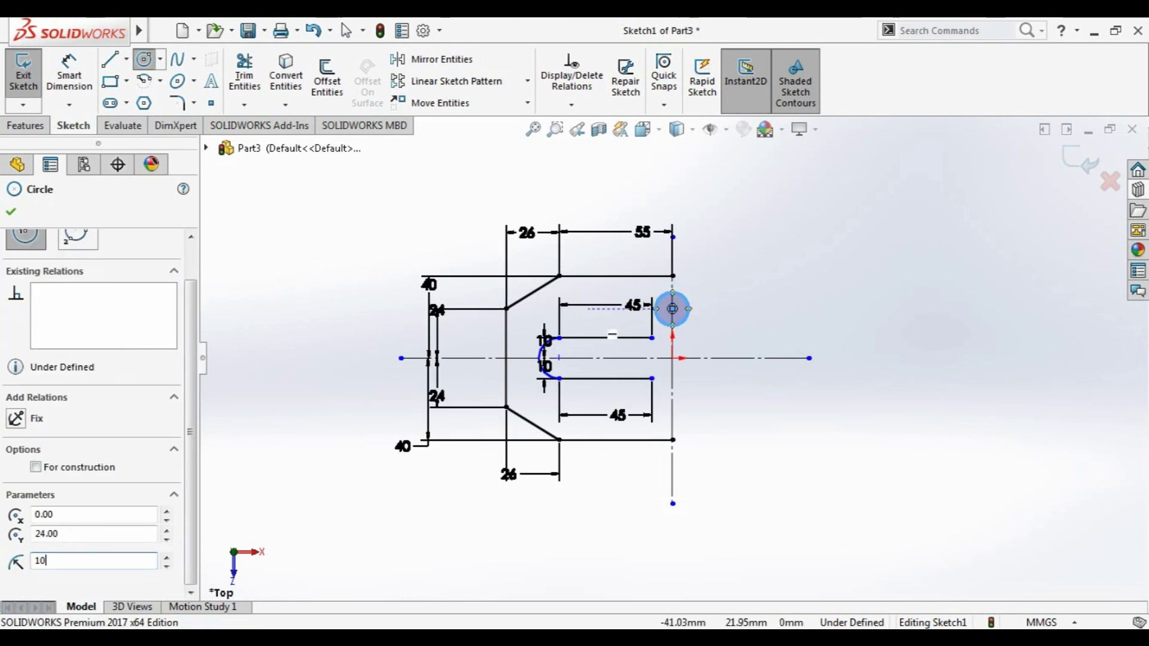
key("Return")
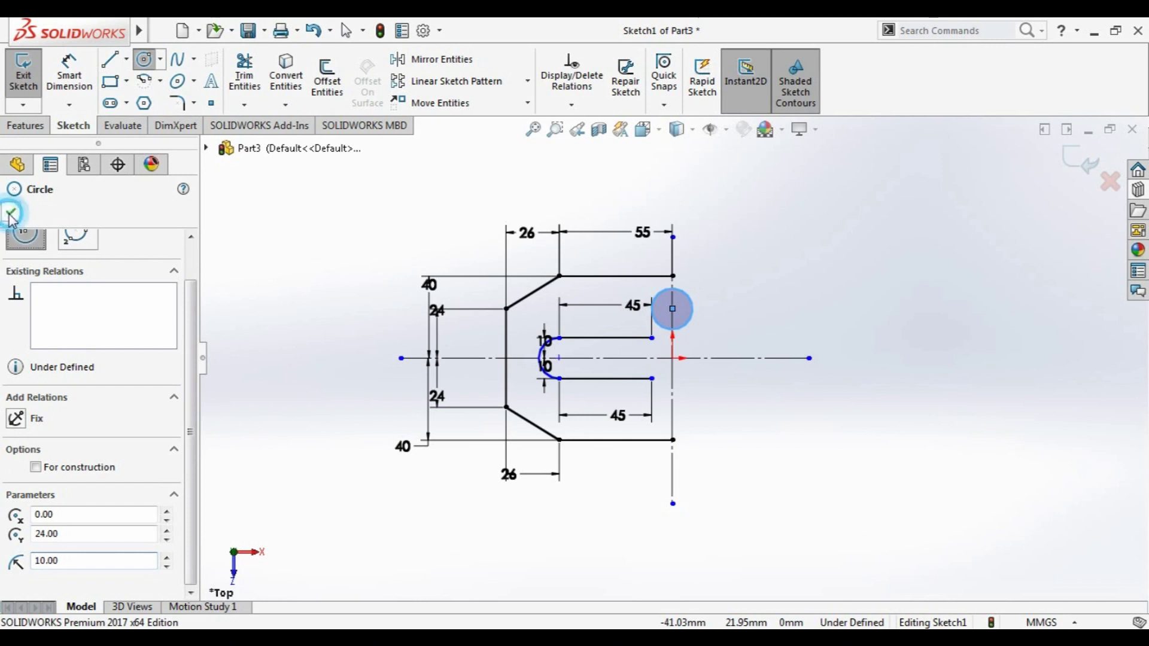
left_click(10, 213)
Draw a vertical line from the upper 45 line's right end, tangent to the circle
left_click(110, 59)
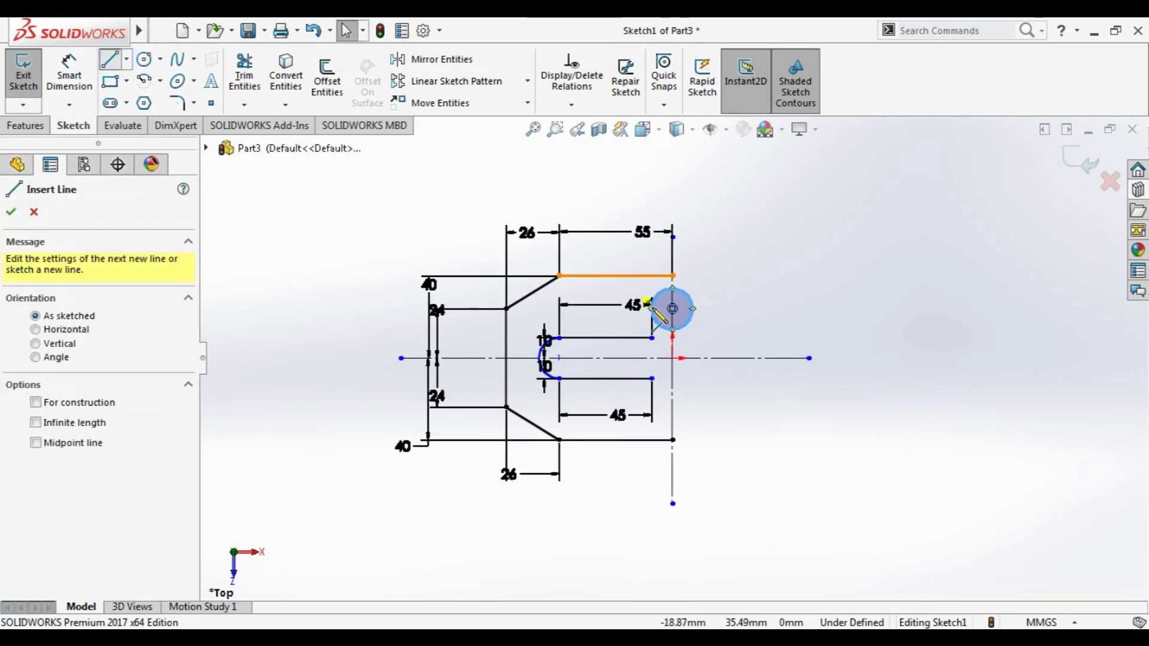
left_click(652, 338)
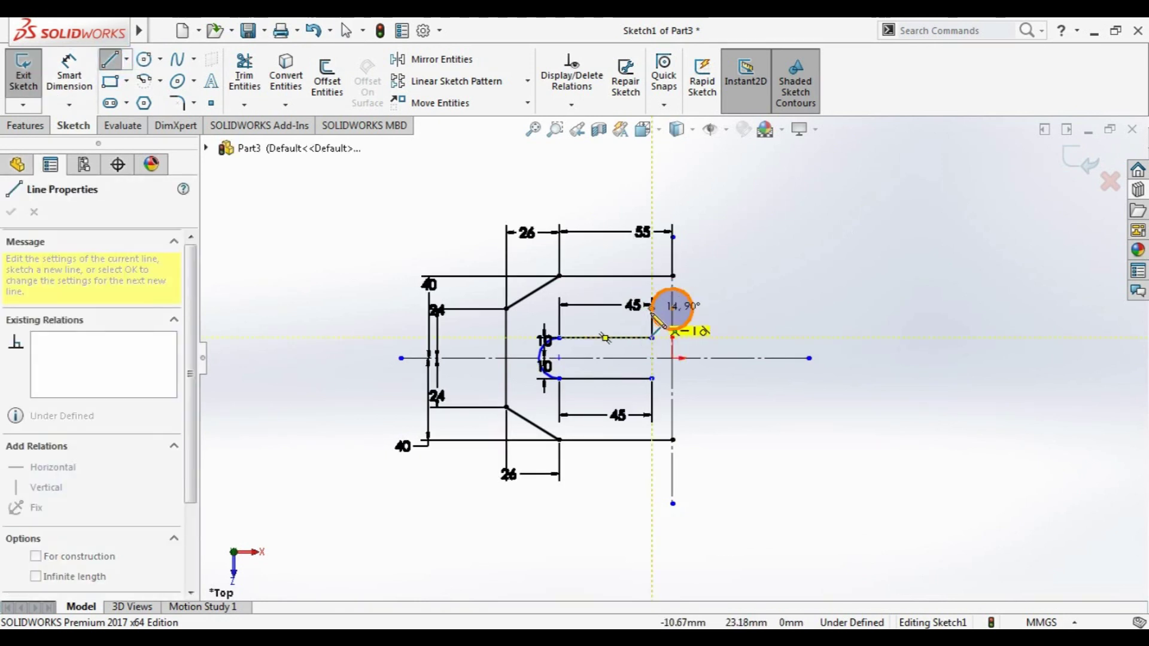
left_click(653, 309)
key("Escape")
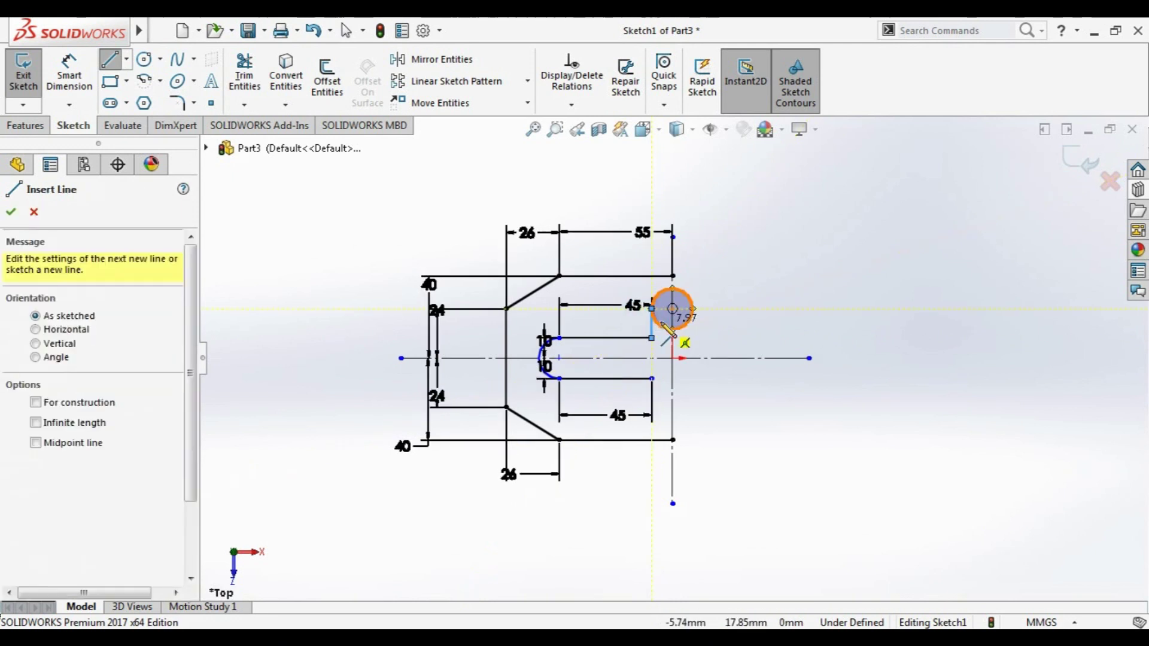
key("Escape")
left_click(244, 75)
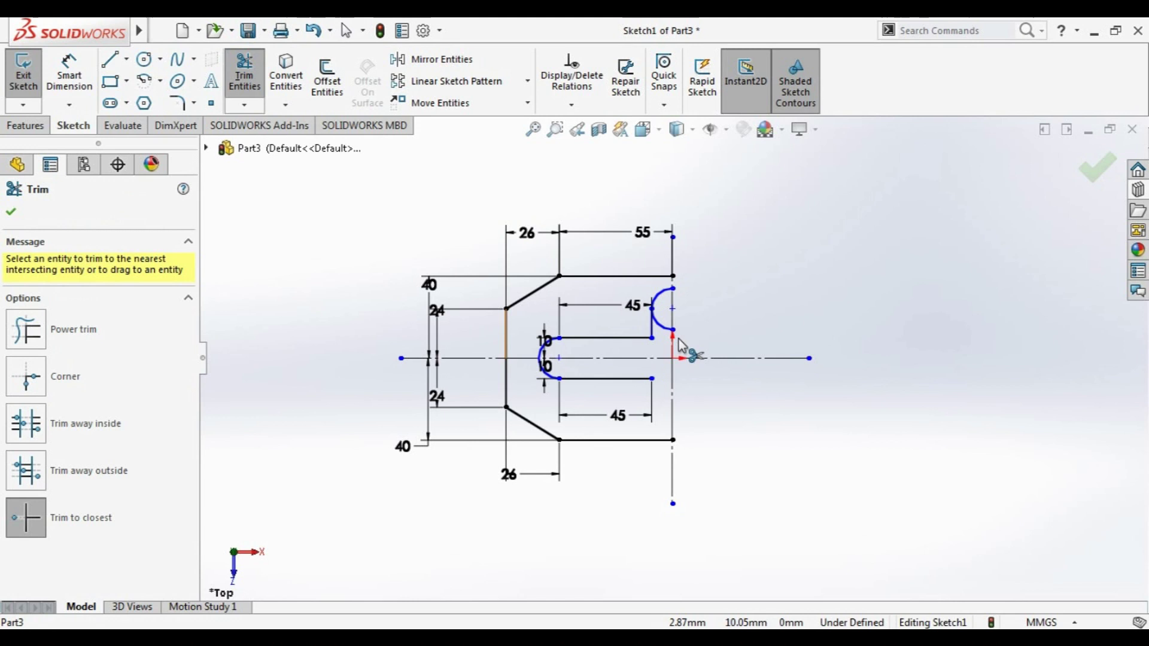
Trim the upper circle's unwanted part and add a matching circle below the lower 45 line
left_click(662, 328)
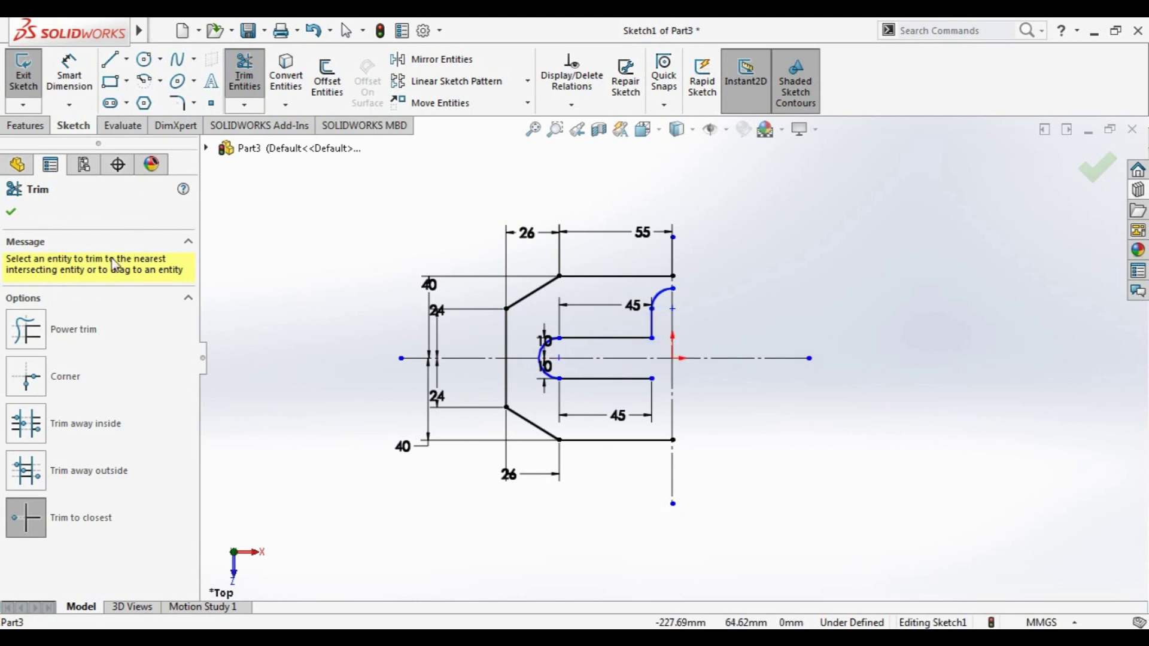
left_click(12, 212)
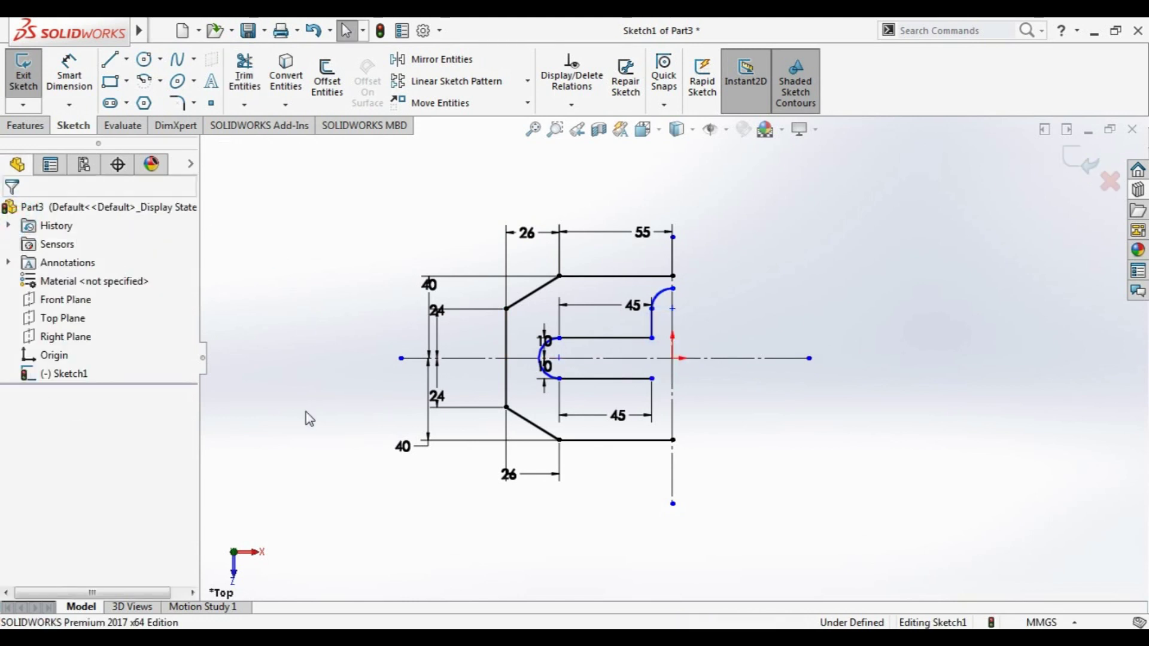
left_click(149, 64)
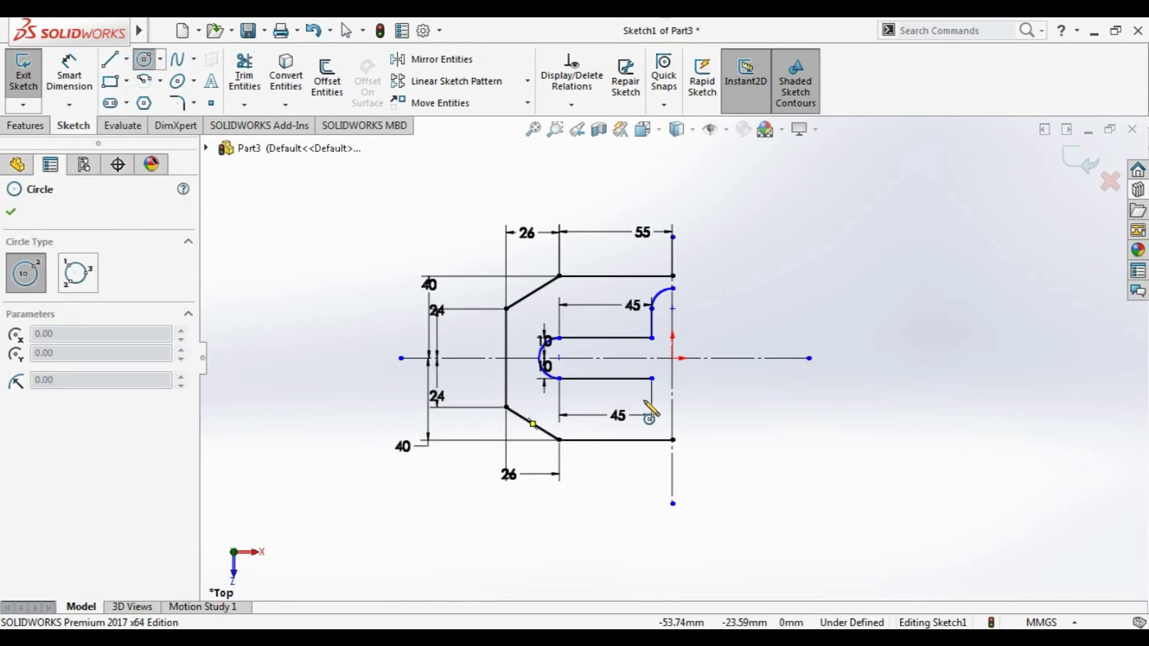
left_click(673, 408)
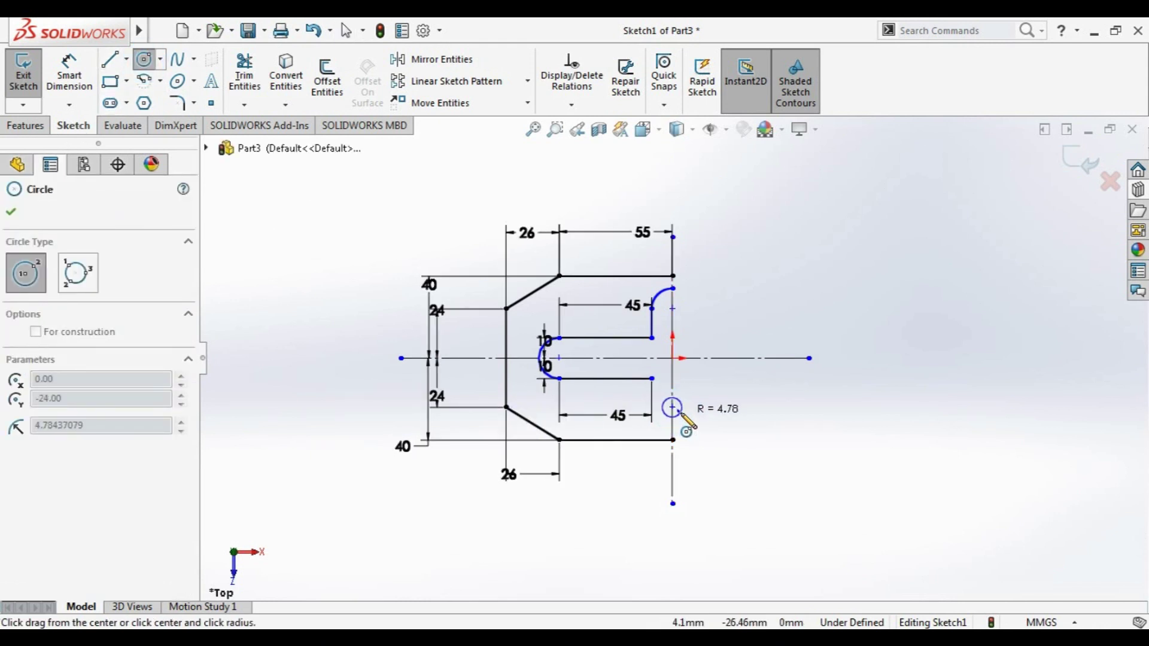
left_click(684, 418)
scroll(18, 446, "down", 3)
type("10")
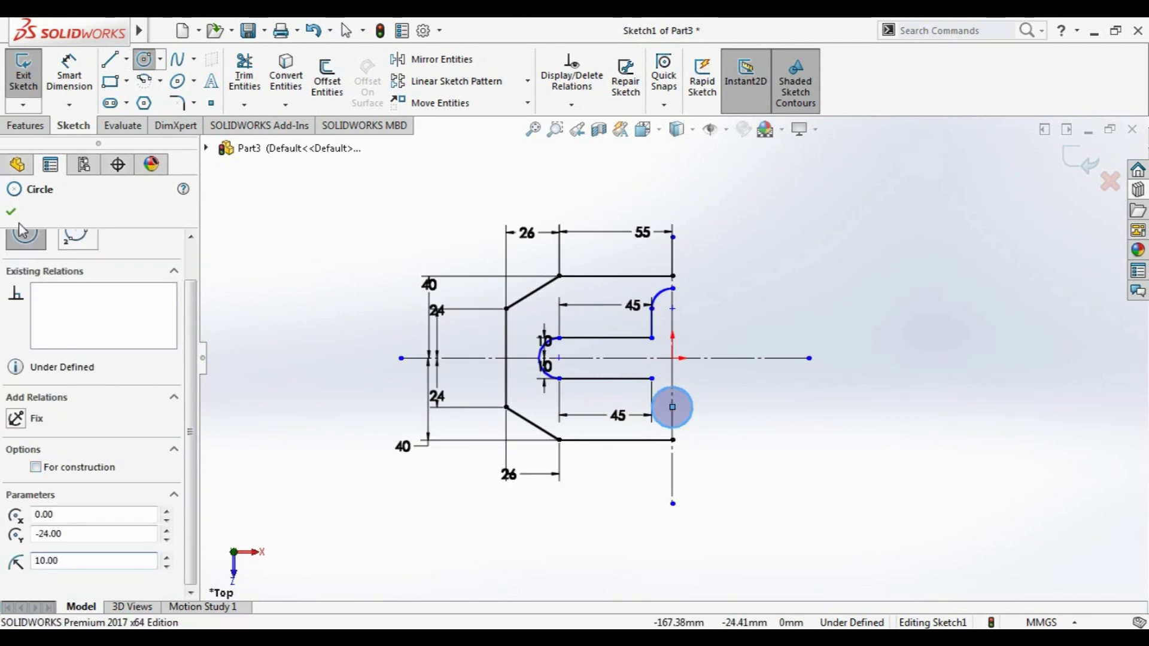
left_click(11, 212)
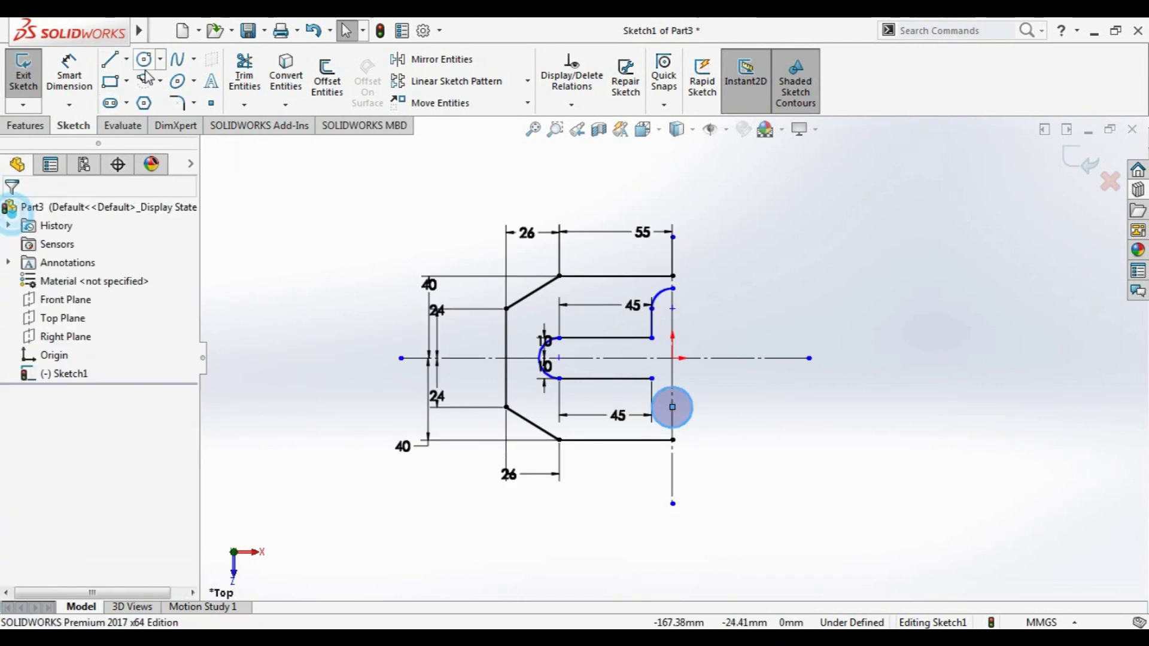
Link the lower 45 line to that circle with a vertical line, then trim the circle to an arc
left_click(110, 59)
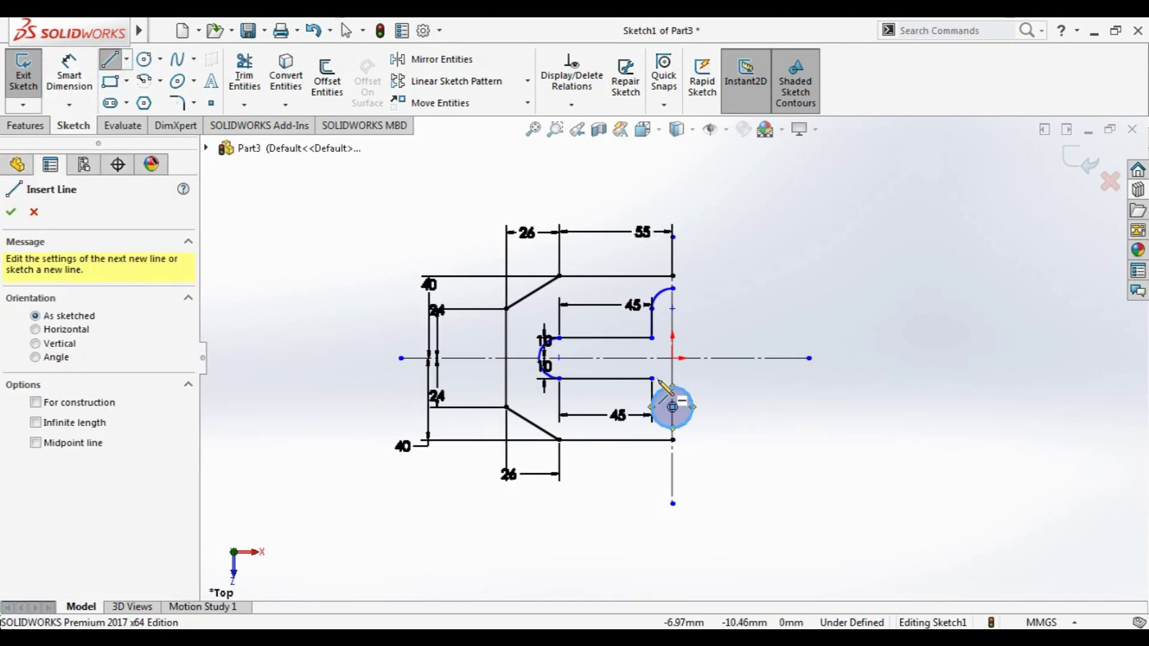
left_click_drag(651, 378, 652, 407)
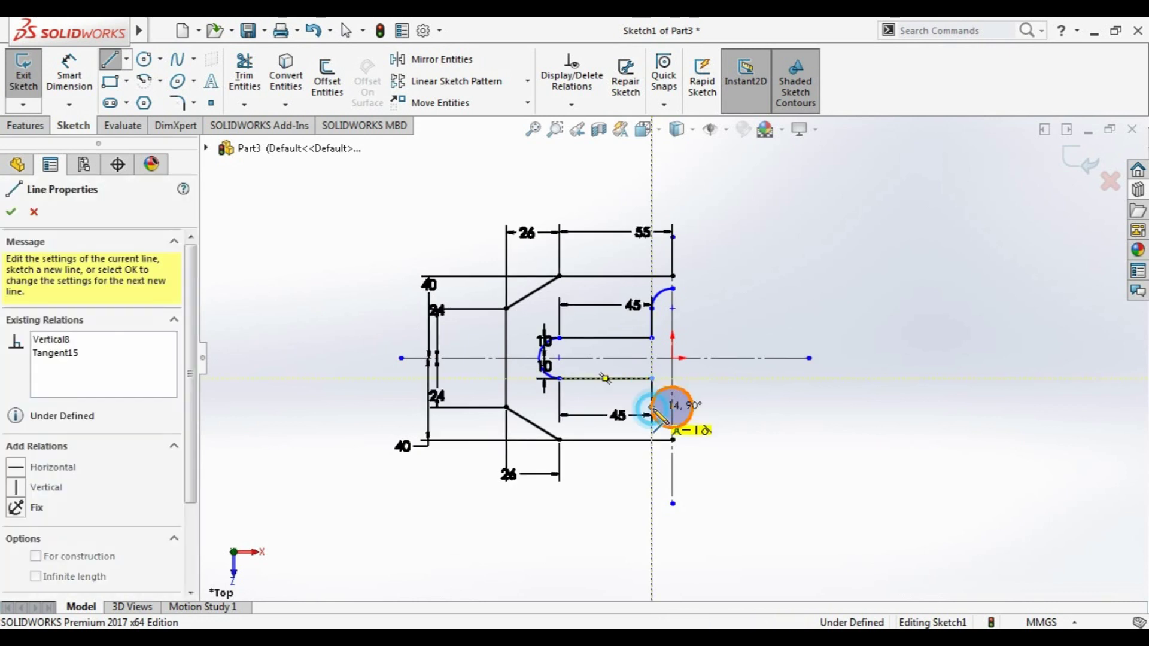
key("t")
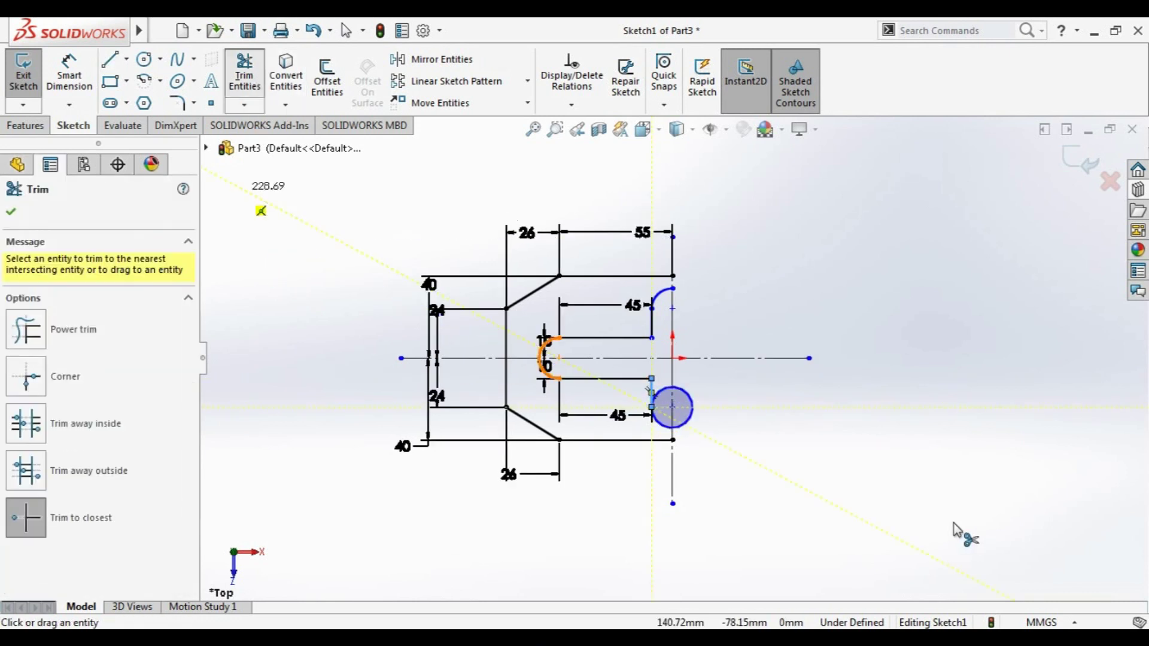
left_click(683, 424)
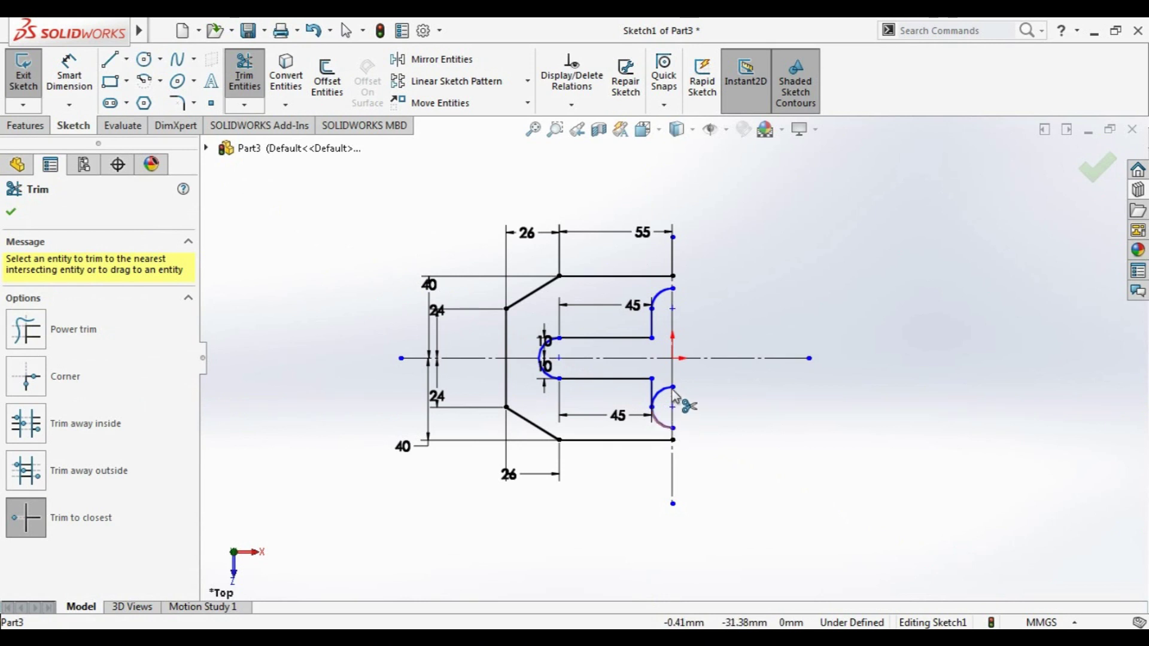
left_click(665, 395)
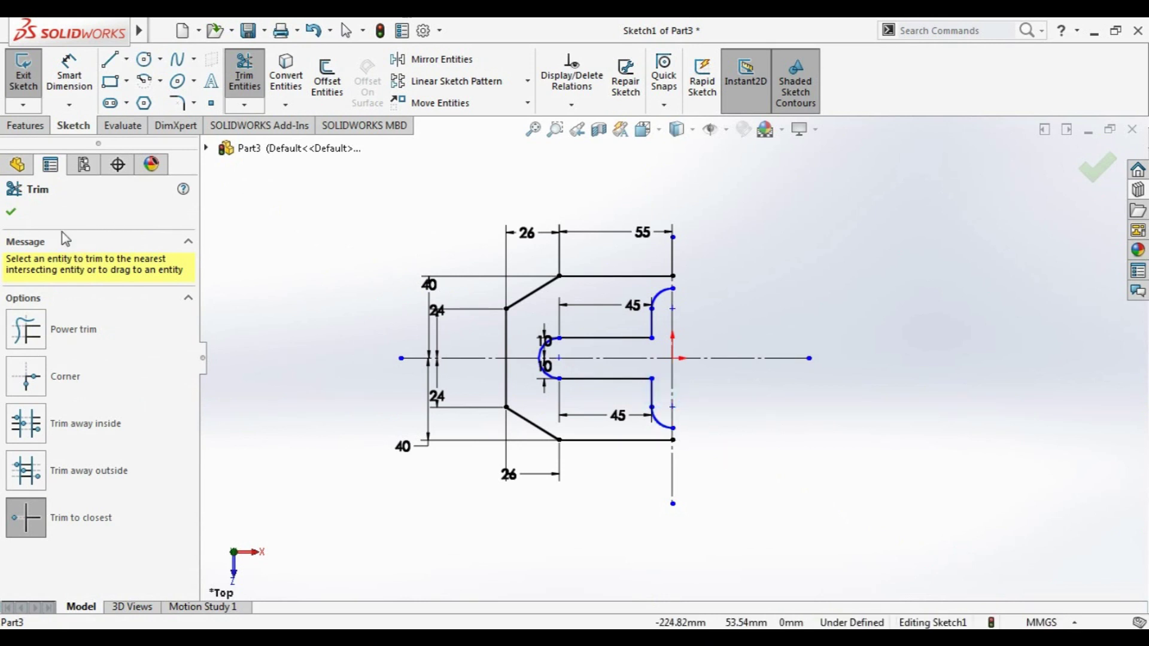
left_click(12, 225)
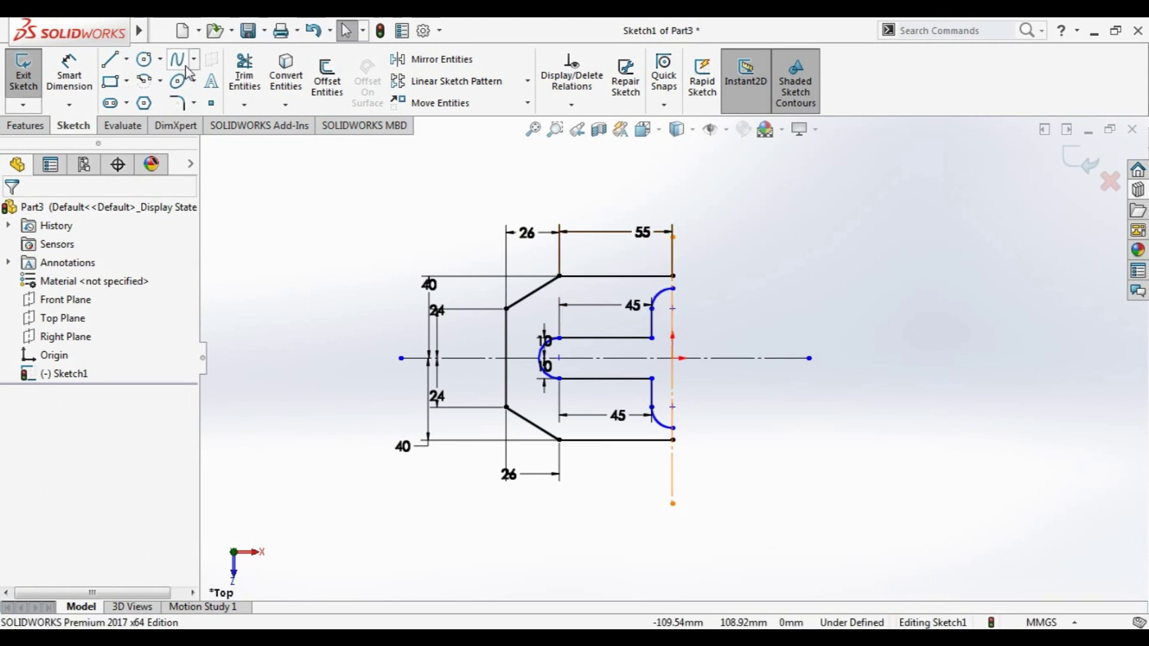
Mirror all sketch geometry except both centerlines about the vertical centerline
left_click(440, 58)
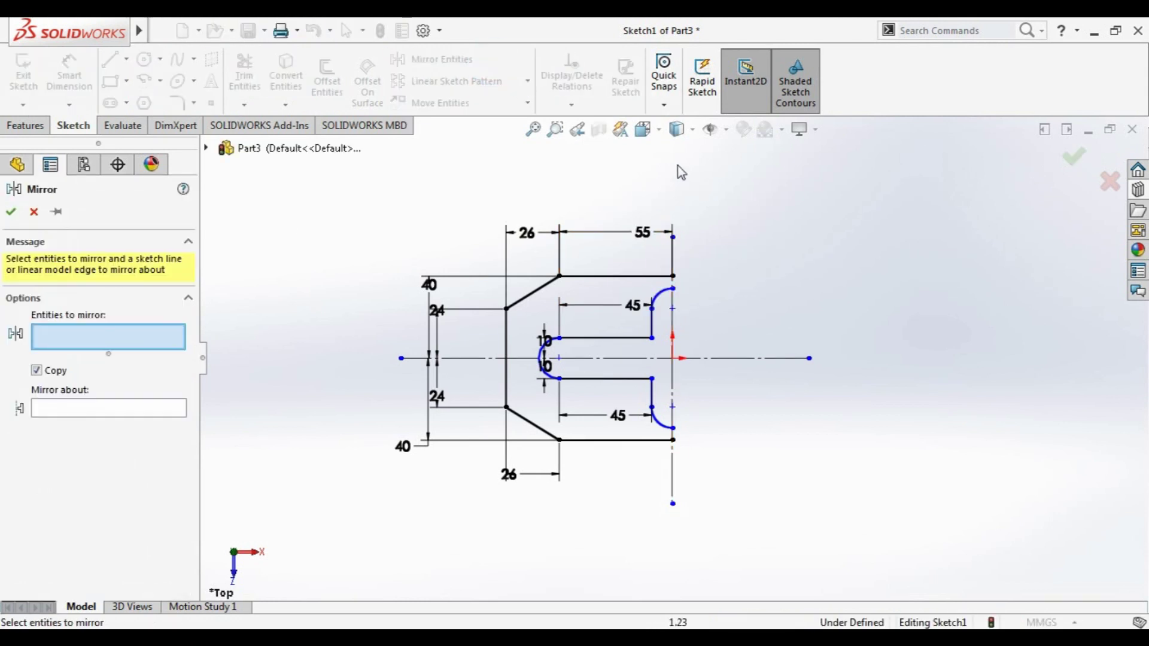
left_click_drag(713, 191, 355, 547)
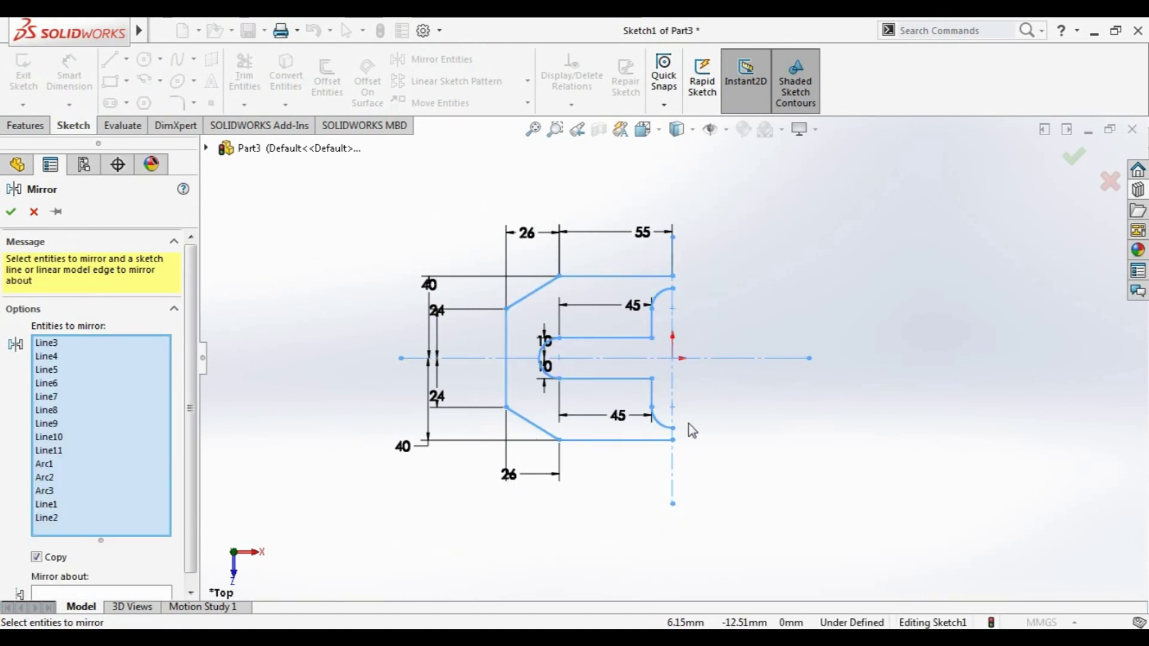
left_click(744, 358)
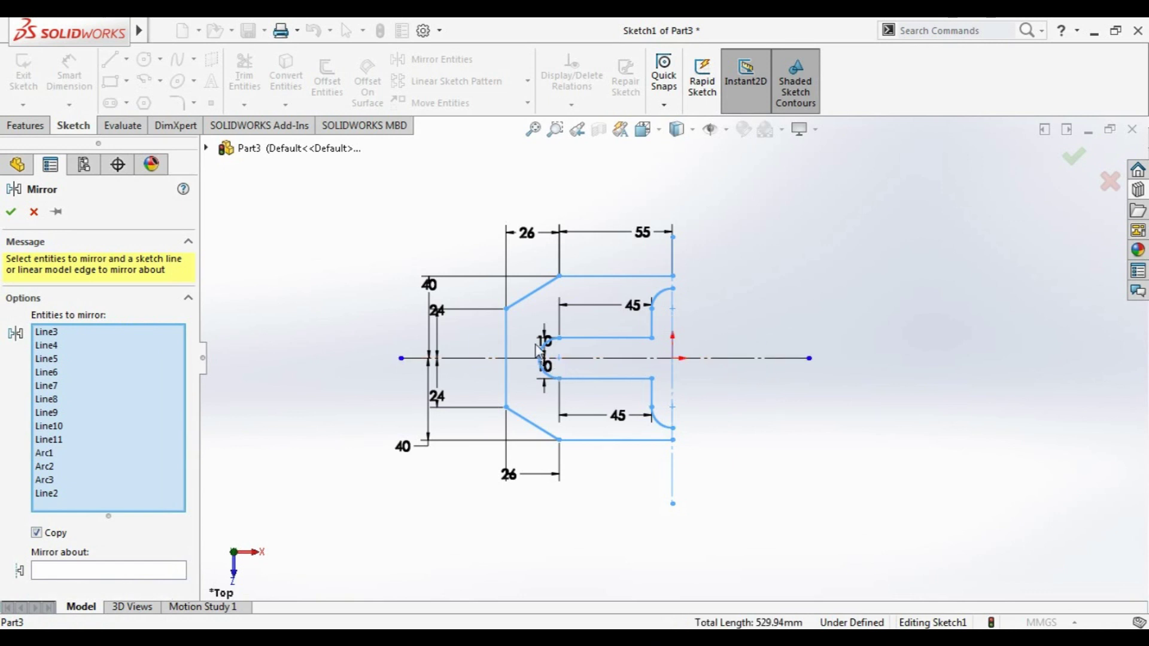
left_click(672, 380)
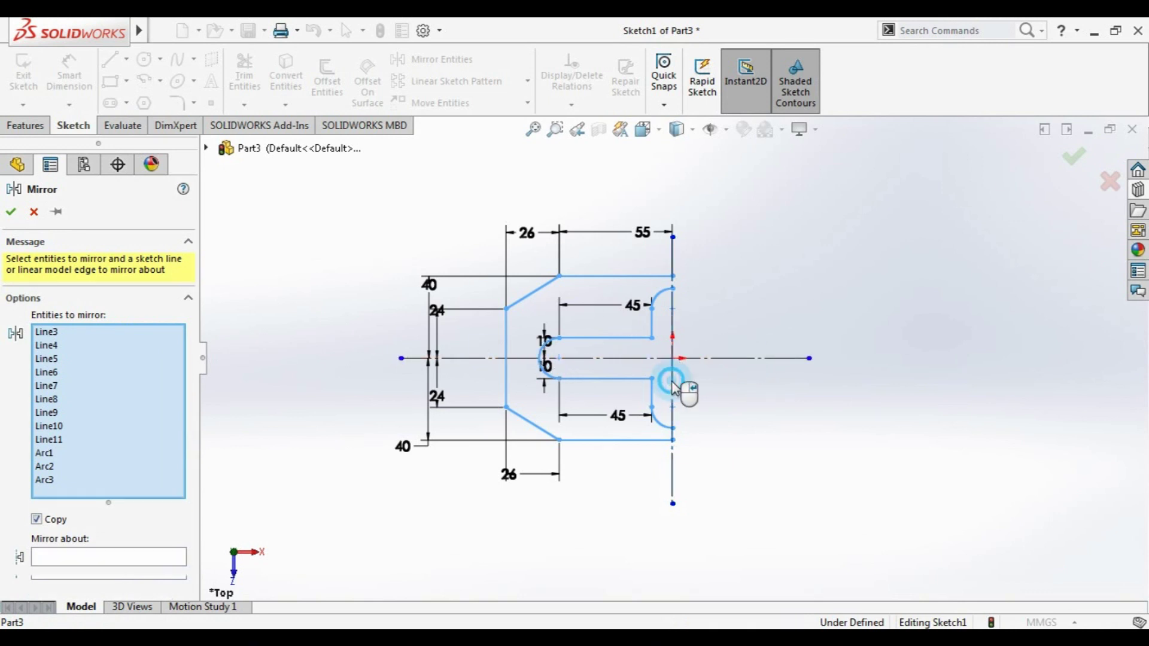
left_click(102, 555)
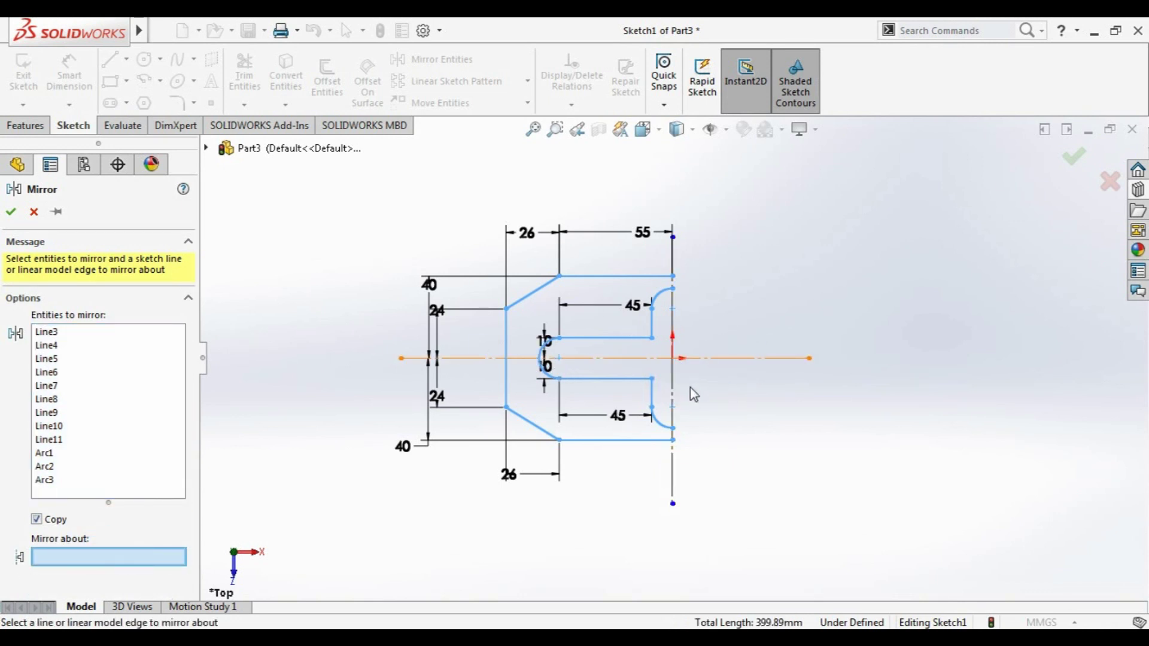
left_click(672, 386)
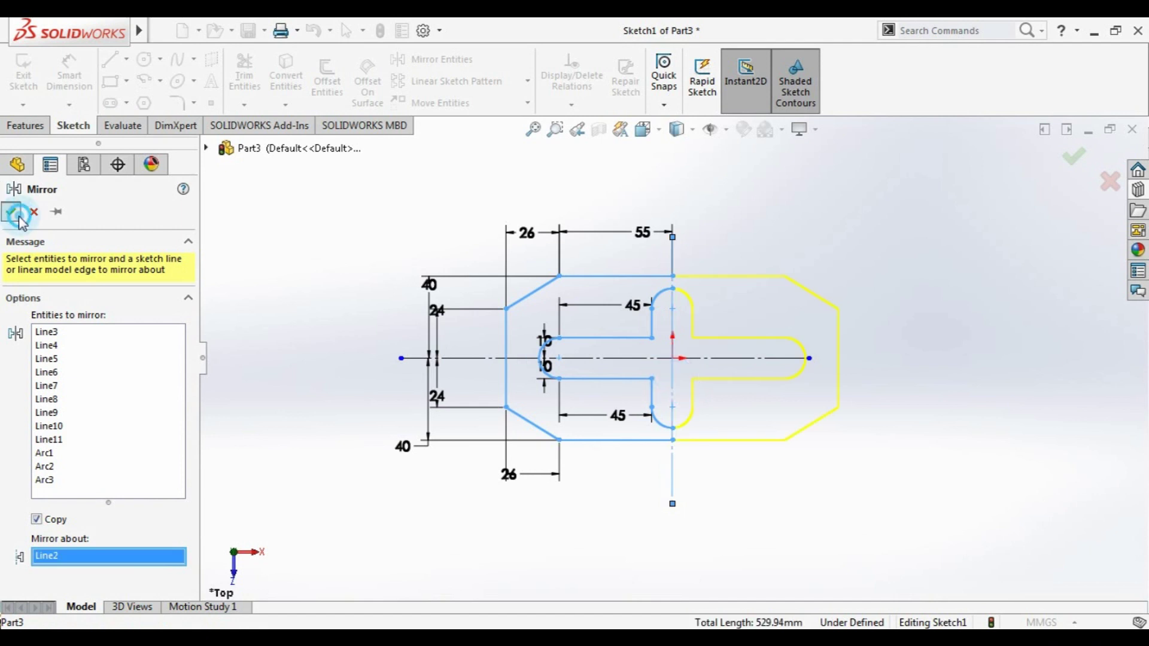
left_click(17, 215)
left_click(317, 329)
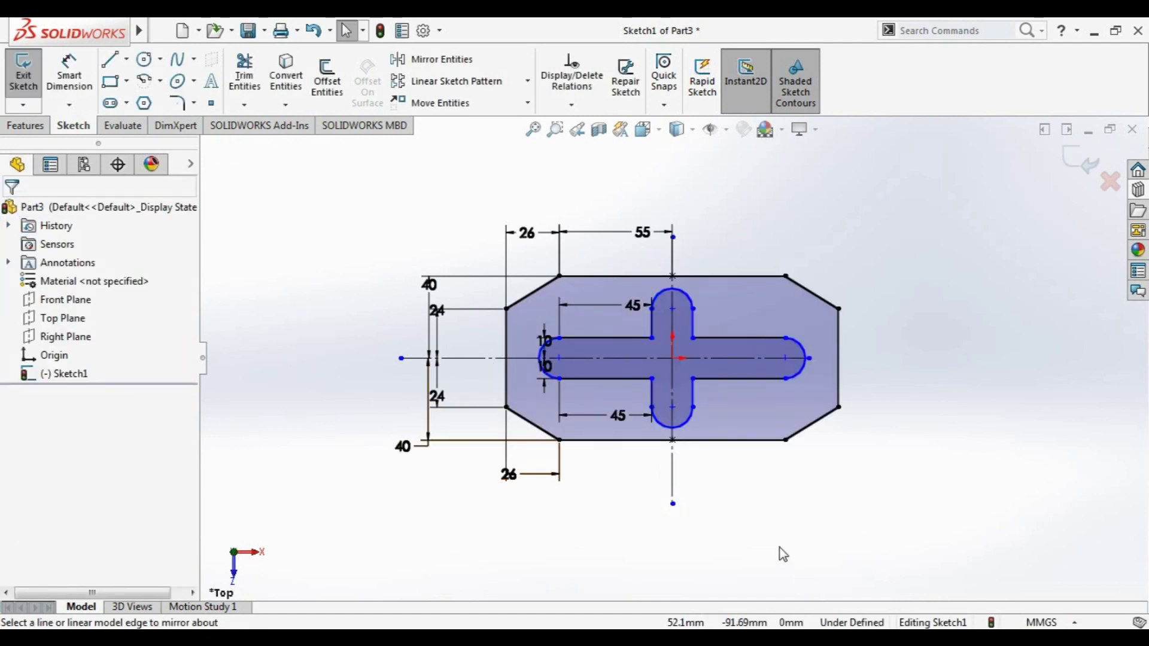
mouse_move(967, 415)
middle_mouse_down()
mouse_move(774, 436)
mouse_move(953, 422)
mouse_move(898, 420)
middle_mouse_up()
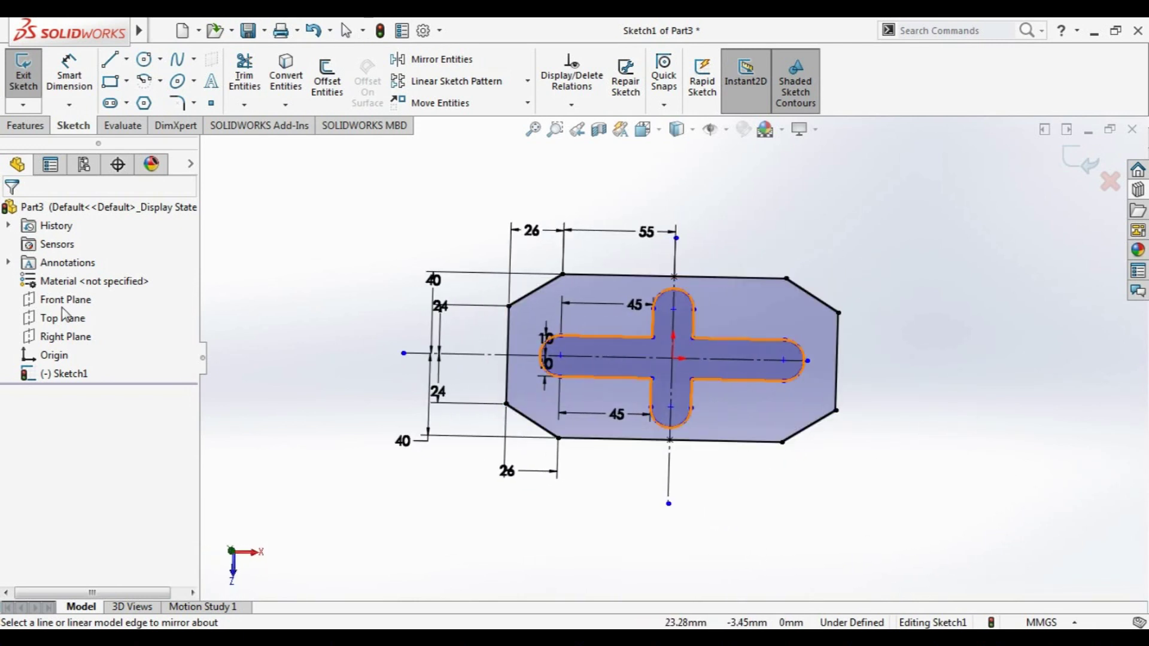
Extrude the closed sketch 7.5 mm into a solid plate, Boss-Extrude1
left_click(26, 126)
left_click(41, 96)
type("7.5")
key("Return")
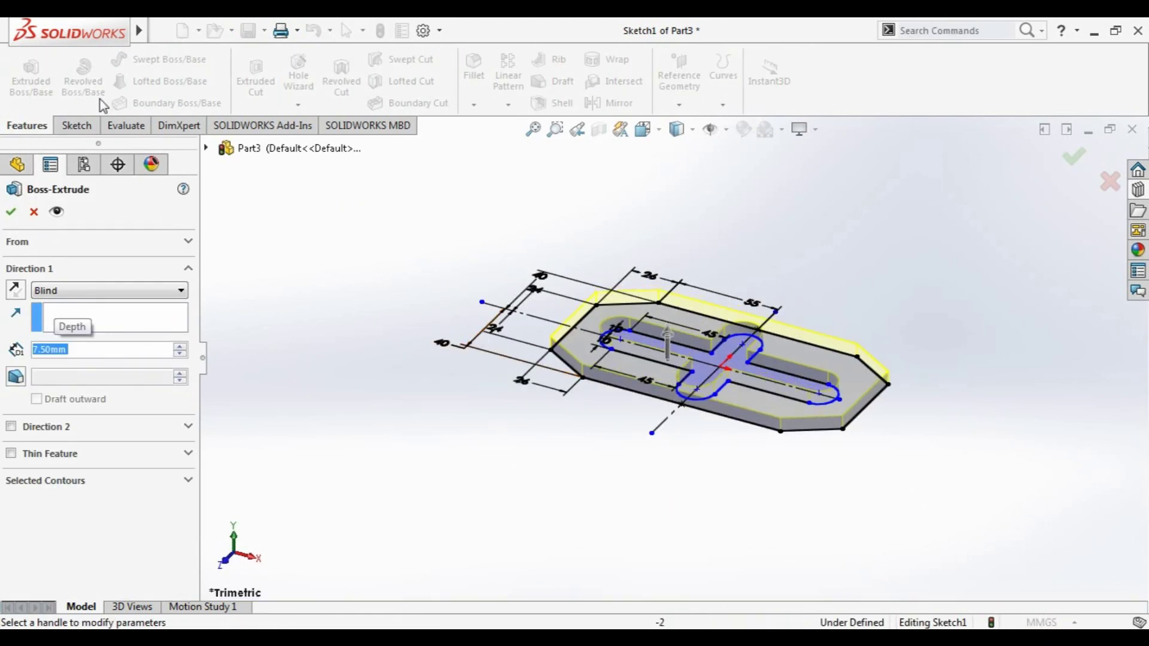
left_click(10, 211)
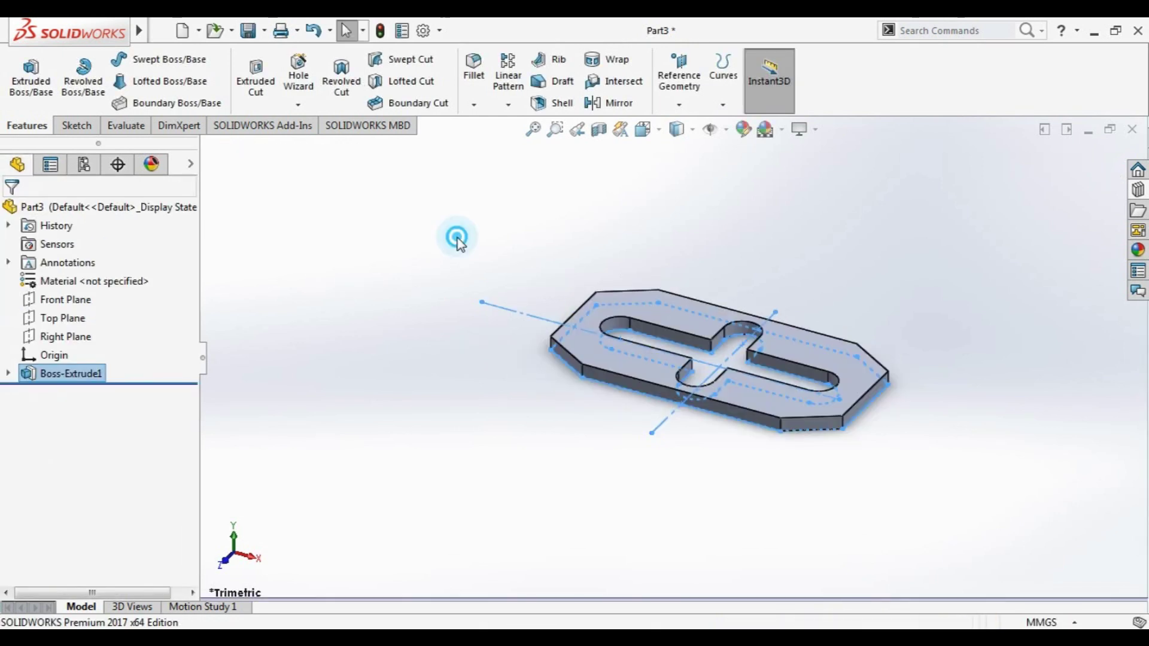
mouse_move(646, 230)
middle_mouse_down()
mouse_move(595, 282)
mouse_move(667, 385)
mouse_move(626, 425)
middle_mouse_up()
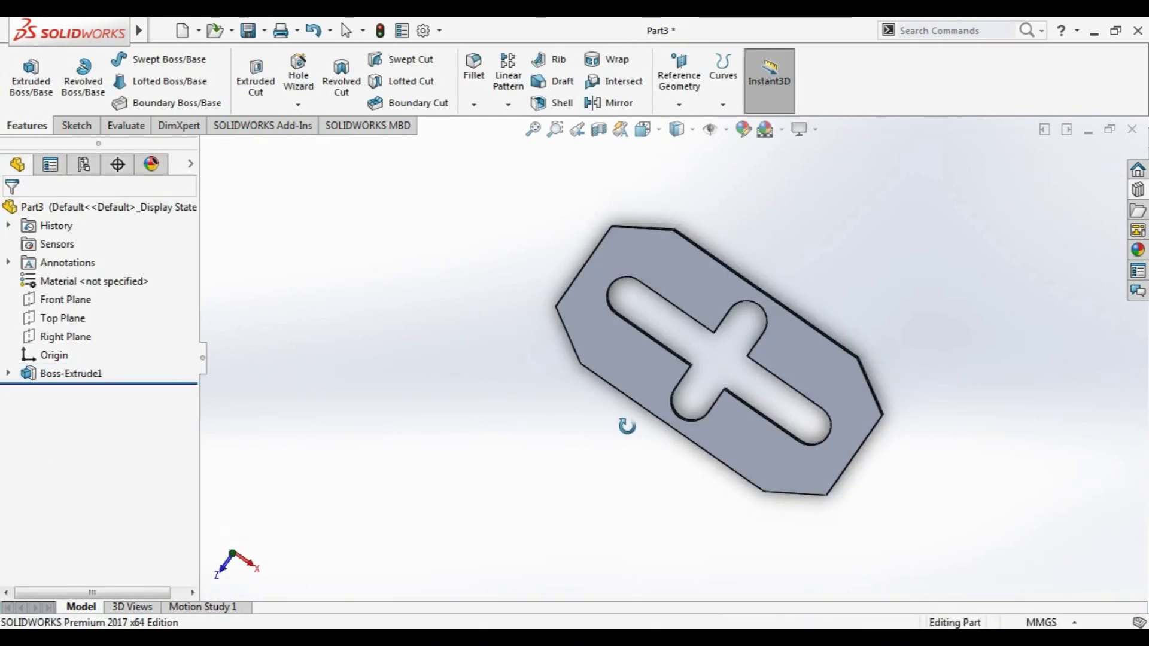
Expand Boss-Extrude1, select Sketch1 and view it straight on
left_click(54, 374)
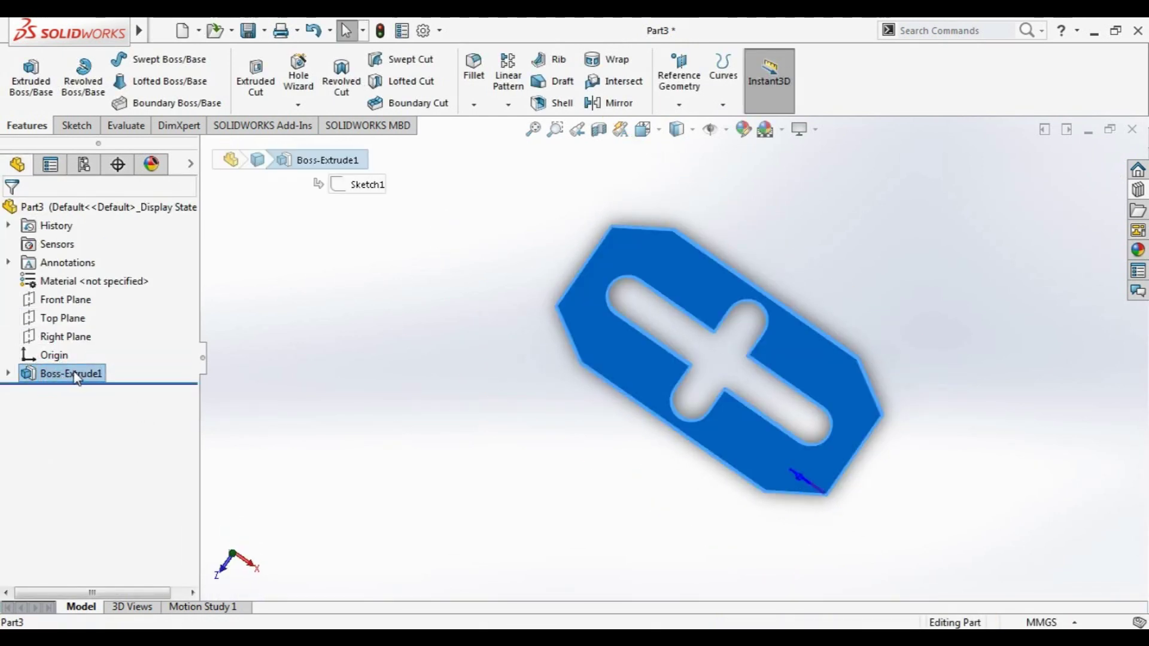
left_click(587, 355)
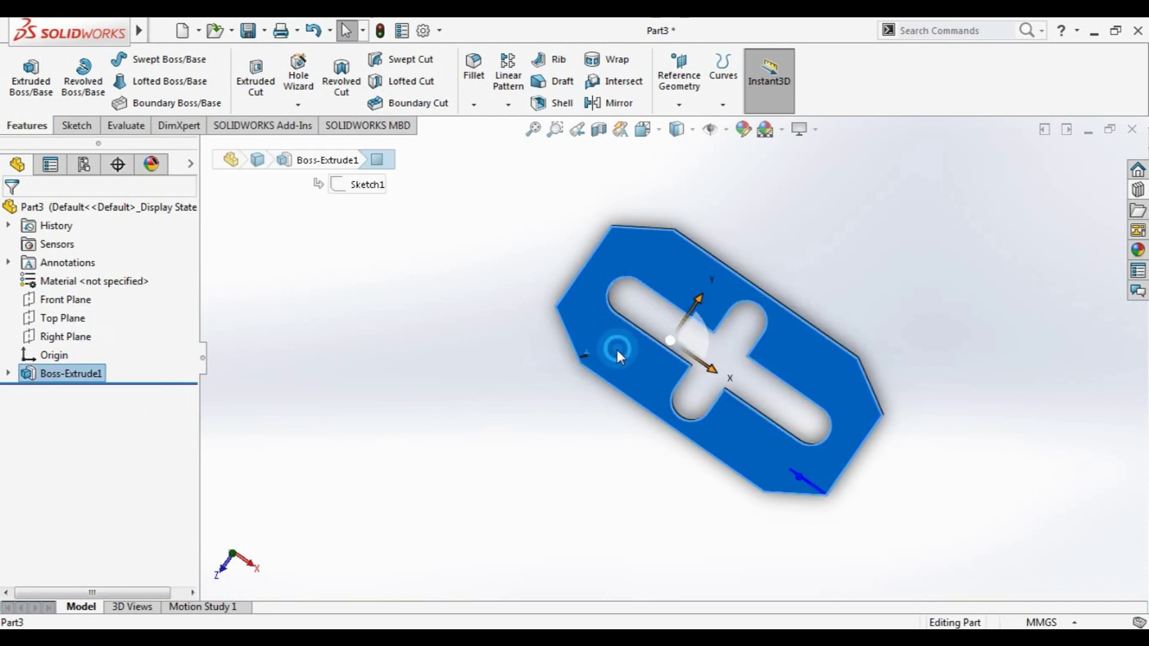
left_click(528, 385)
left_click(36, 373)
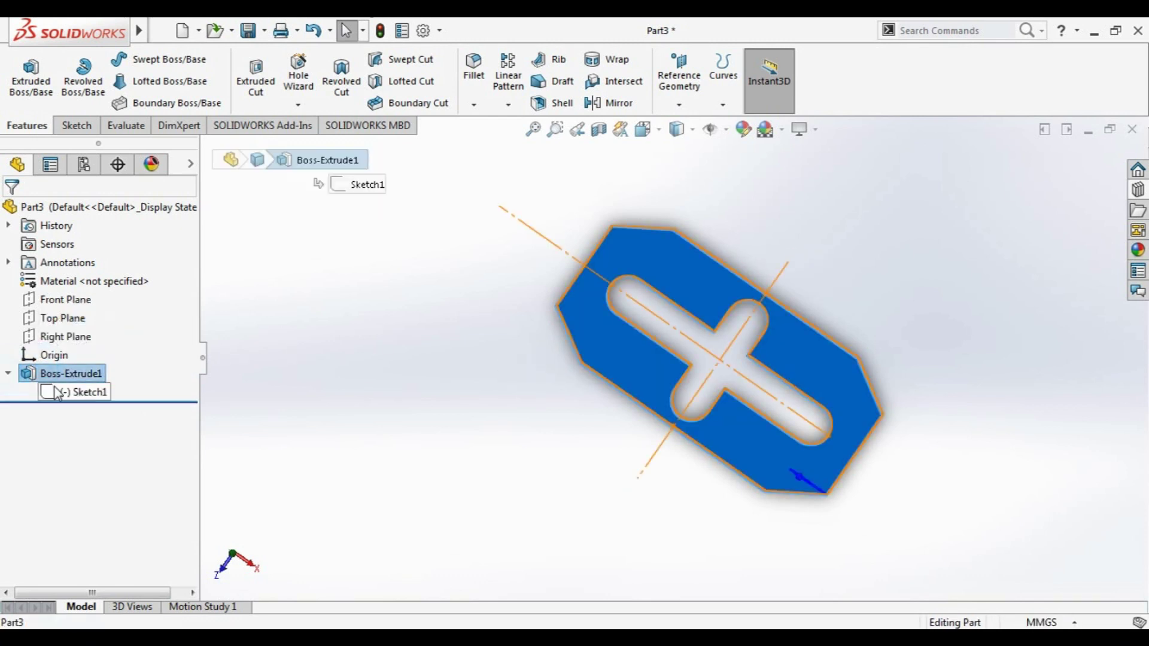
left_click(58, 392)
mouse_move(918, 541)
middle_mouse_down()
mouse_move(982, 485)
mouse_move(854, 469)
mouse_move(903, 469)
mouse_move(941, 496)
middle_mouse_up()
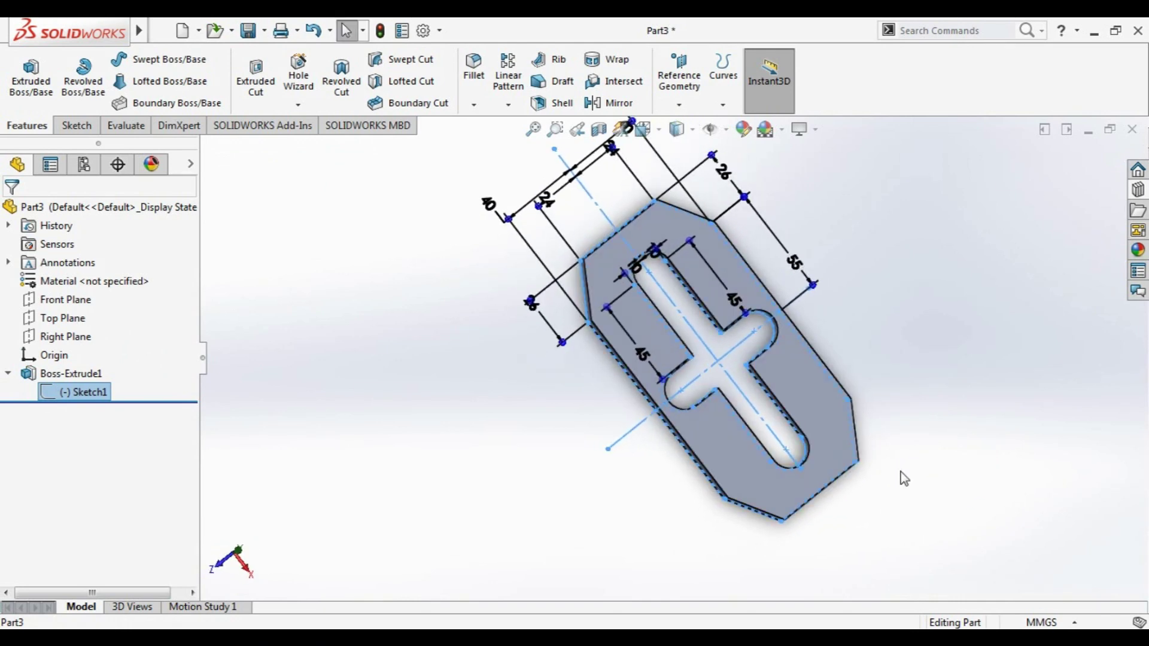
key("space")
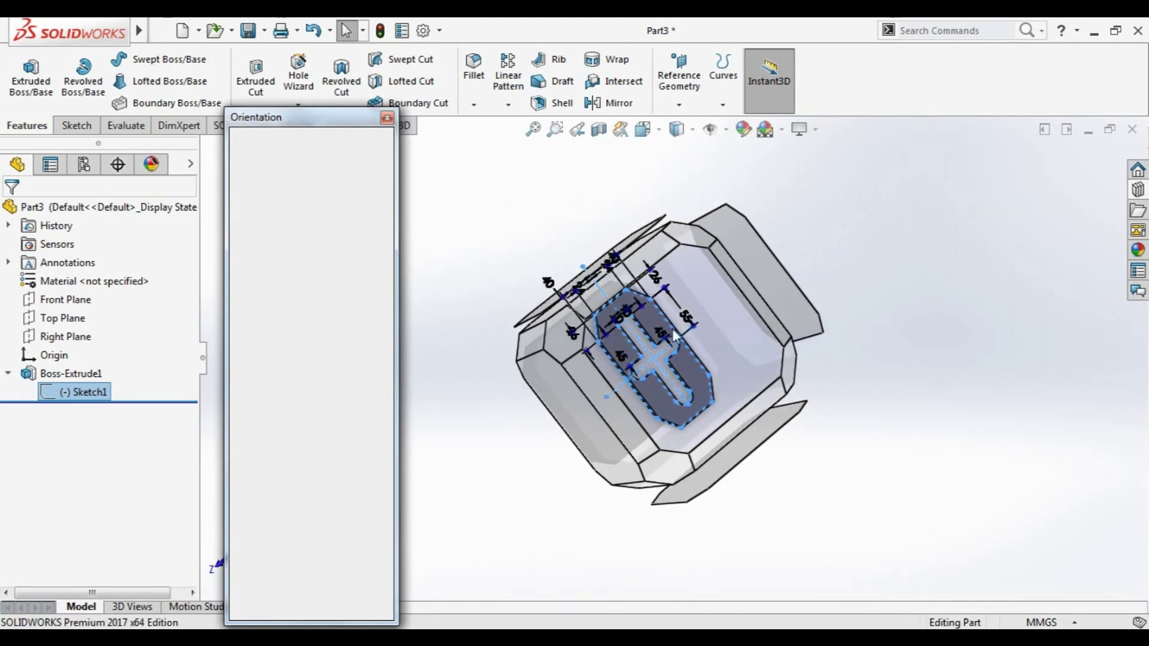
left_click(701, 331)
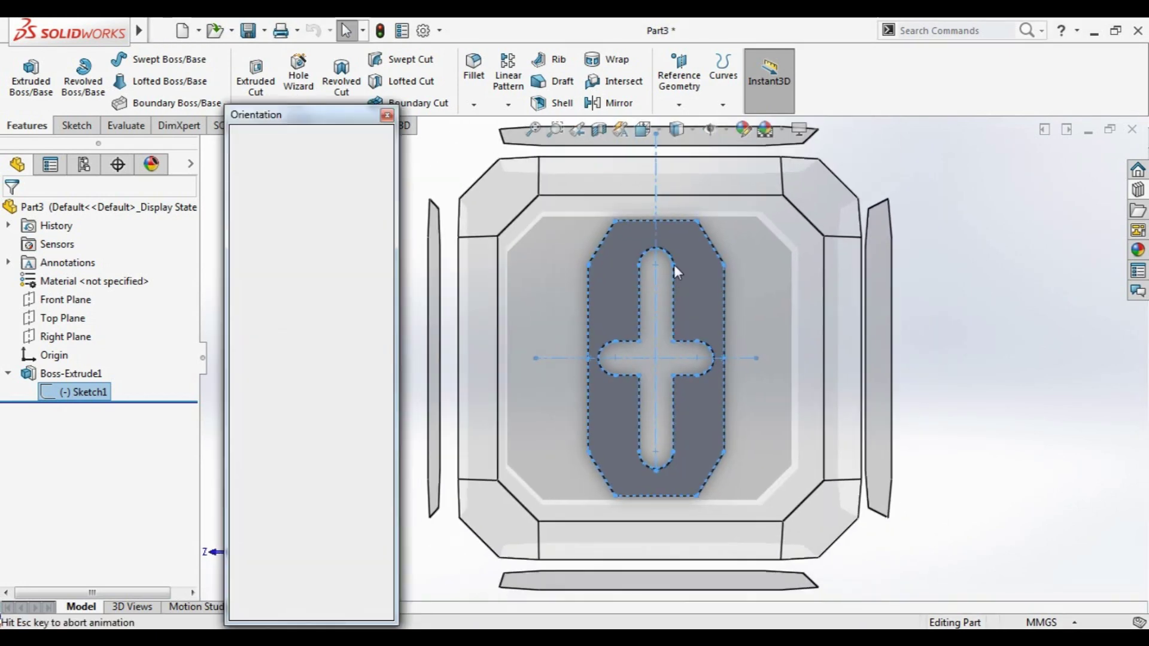
Orbit the plate, then set the Top view orientation
left_click(545, 249)
middle_click_drag(760, 461, 730, 204)
mouse_move(803, 331)
middle_mouse_down()
mouse_move(944, 172)
mouse_move(954, 223)
mouse_move(1058, 271)
middle_mouse_up()
mouse_move(336, 212)
middle_mouse_down()
mouse_move(359, 367)
mouse_move(418, 462)
mouse_move(827, 346)
mouse_move(877, 375)
mouse_move(887, 336)
mouse_move(856, 423)
mouse_move(769, 224)
middle_mouse_up()
mouse_move(701, 280)
middle_mouse_down()
mouse_move(318, 369)
mouse_move(318, 462)
mouse_move(244, 409)
middle_mouse_up()
key("space")
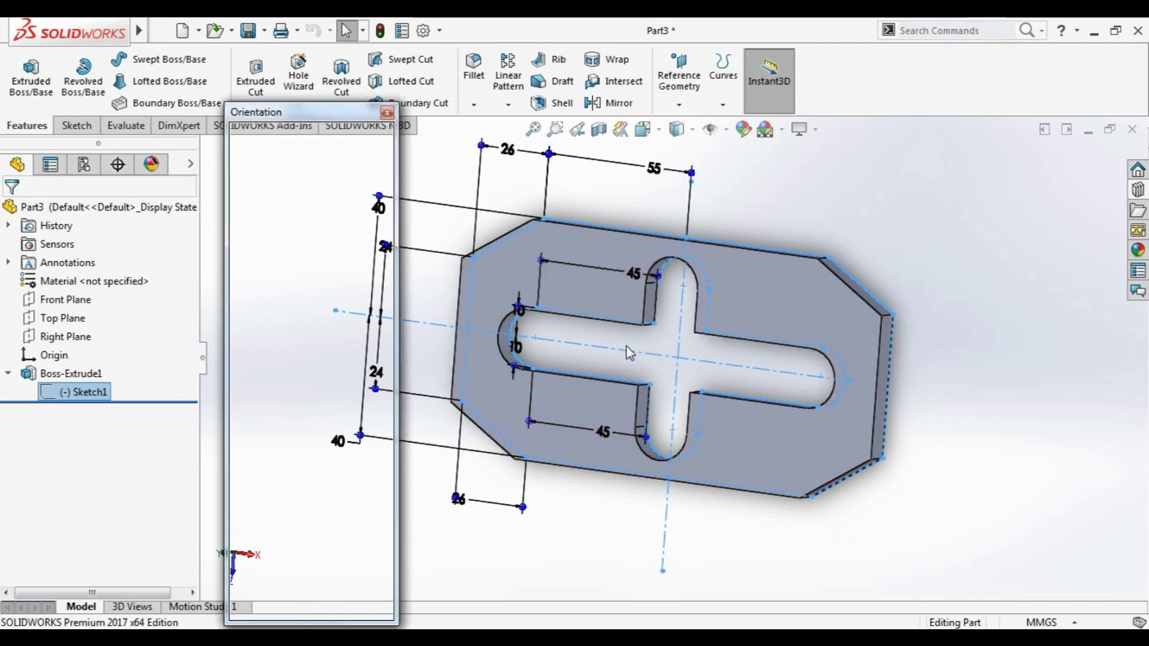
left_click(617, 332)
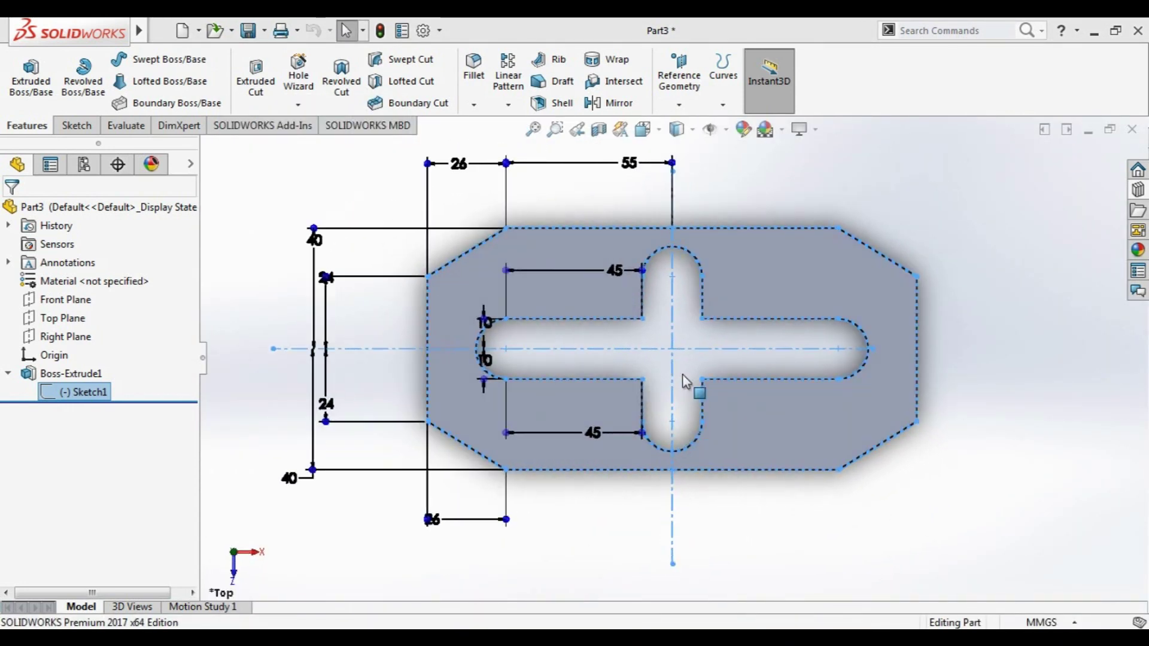
Show and then hide Sketch1's dimensions, and close the part document
left_click(846, 579)
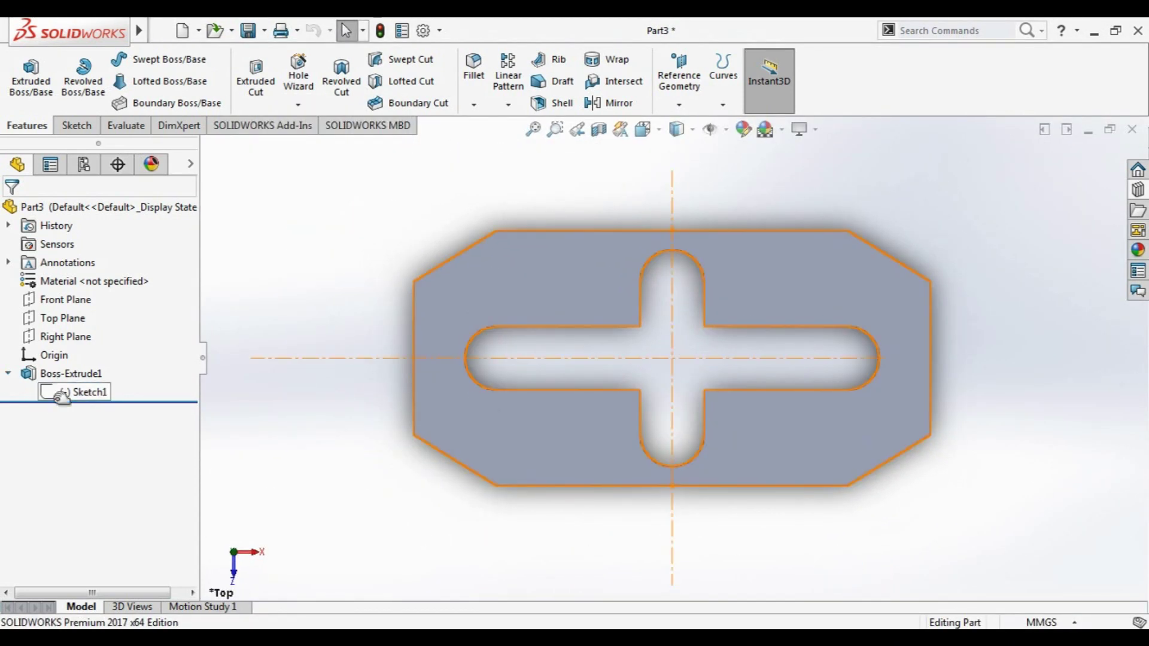
left_click(83, 392)
left_click(72, 373)
left_click(87, 392)
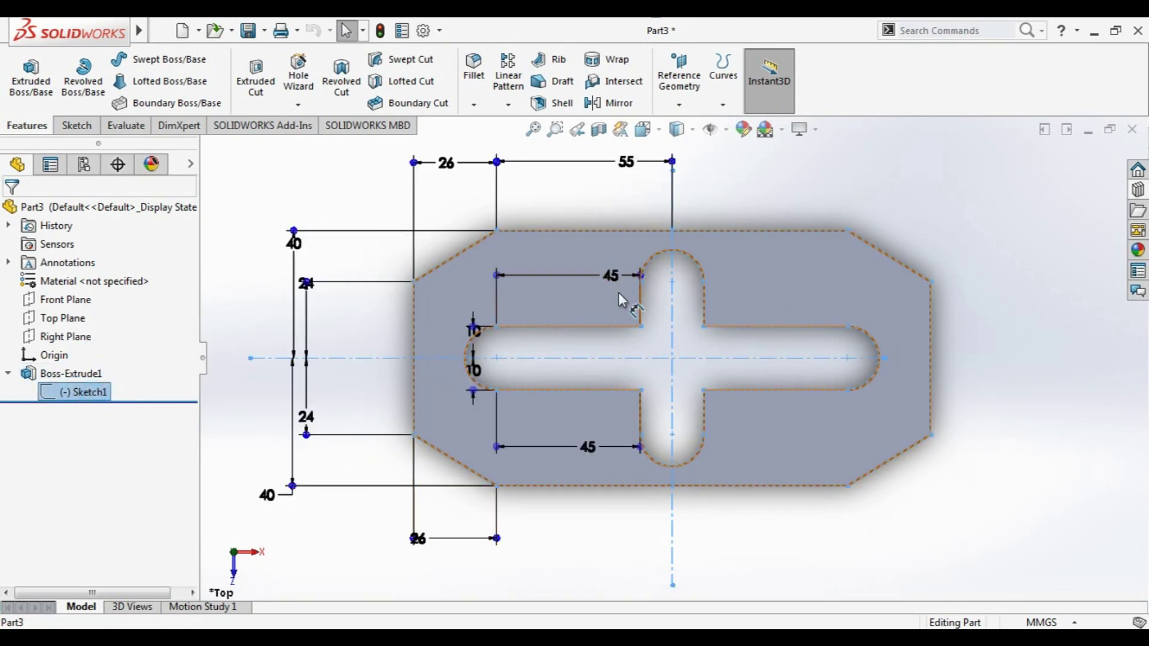
left_click(252, 200)
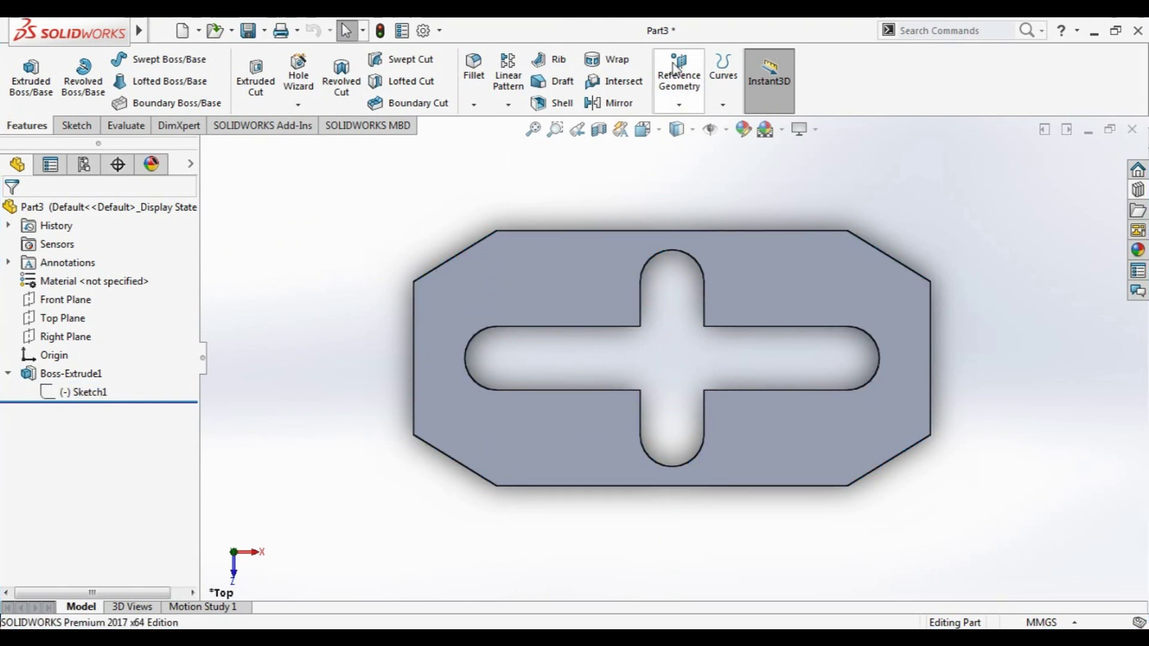
left_click(1131, 129)
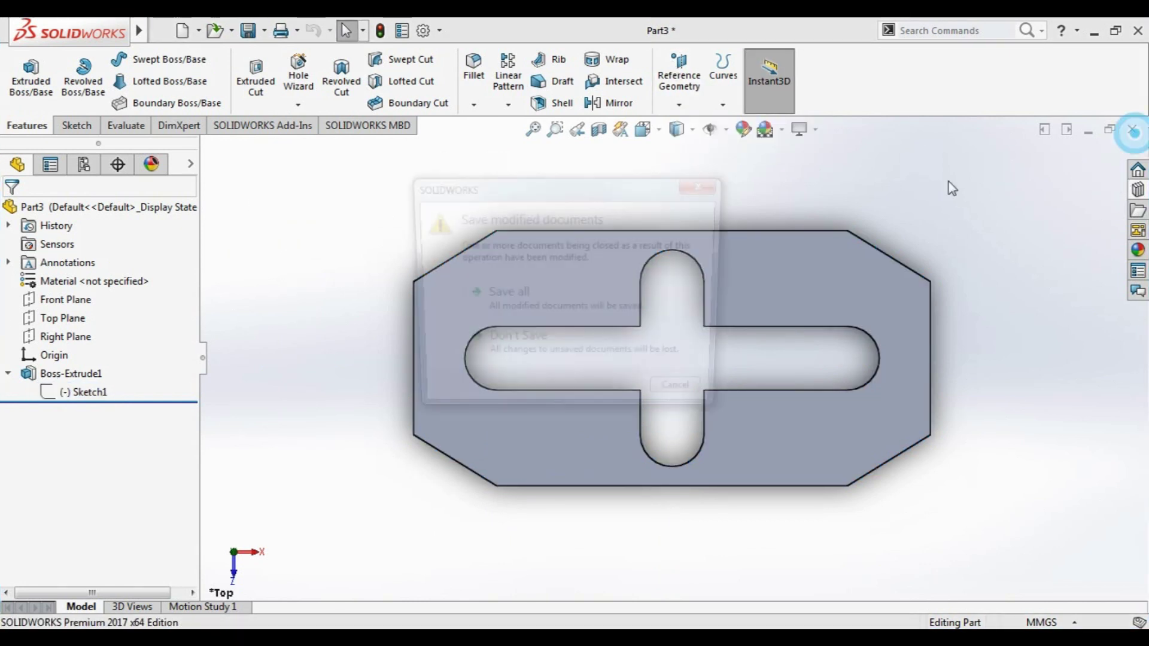
Dismiss the save prompt, create a new part and start a sketch on Top Plane
left_click(544, 345)
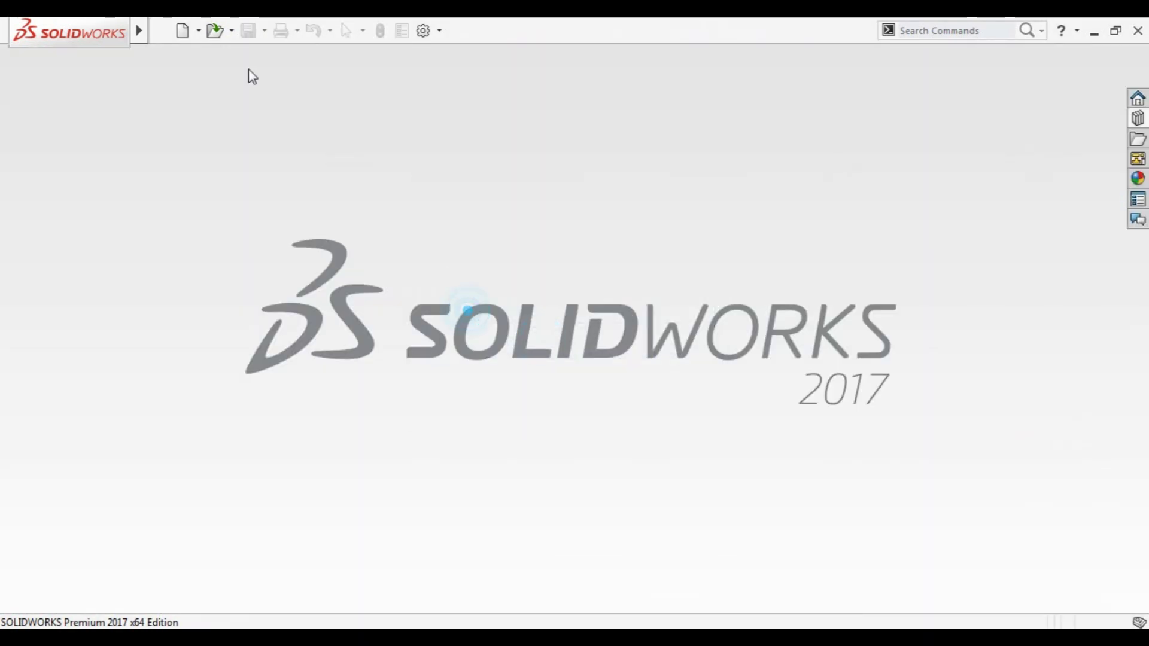
left_click(191, 37)
double_click(383, 299)
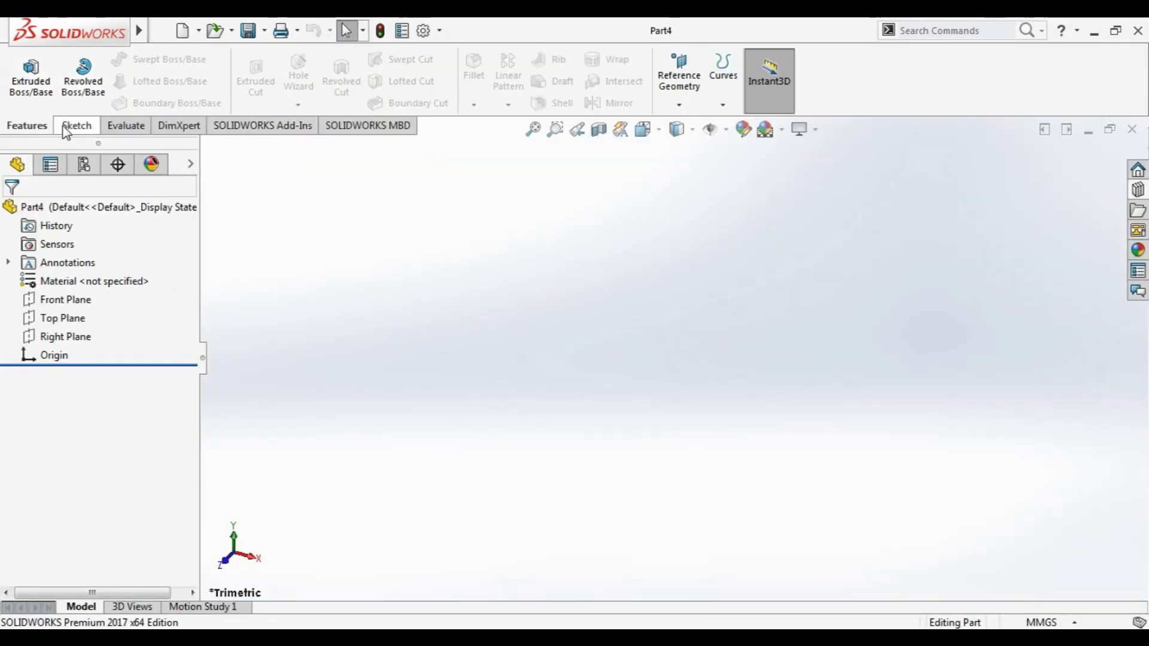
left_click(71, 126)
left_click(83, 318)
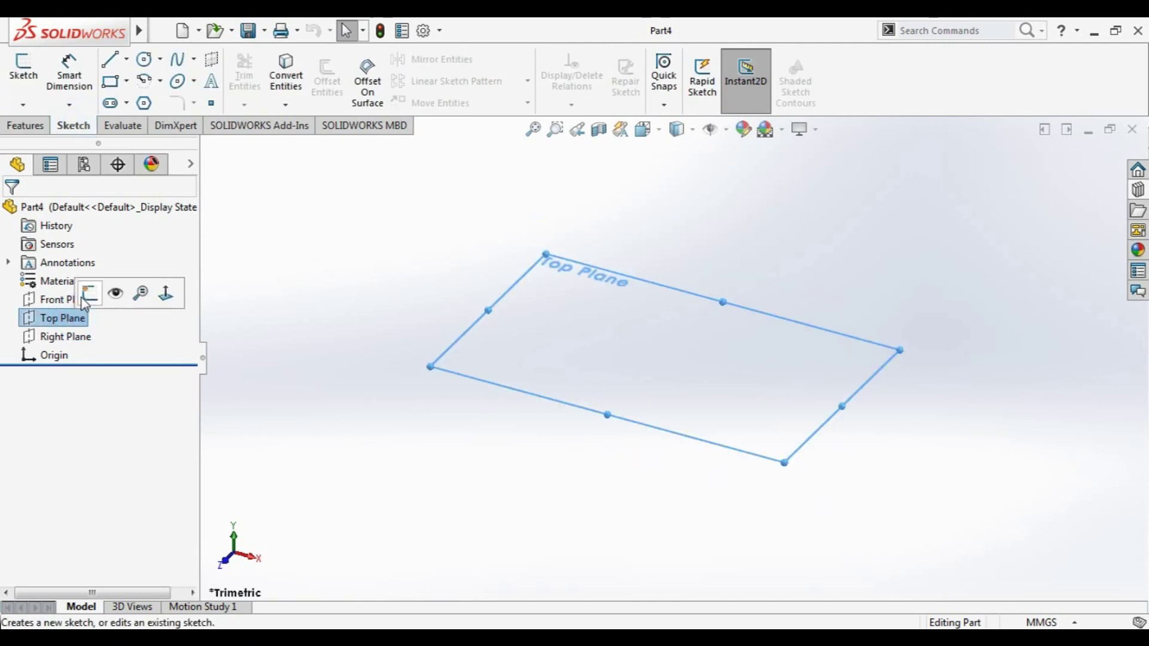
left_click(90, 298)
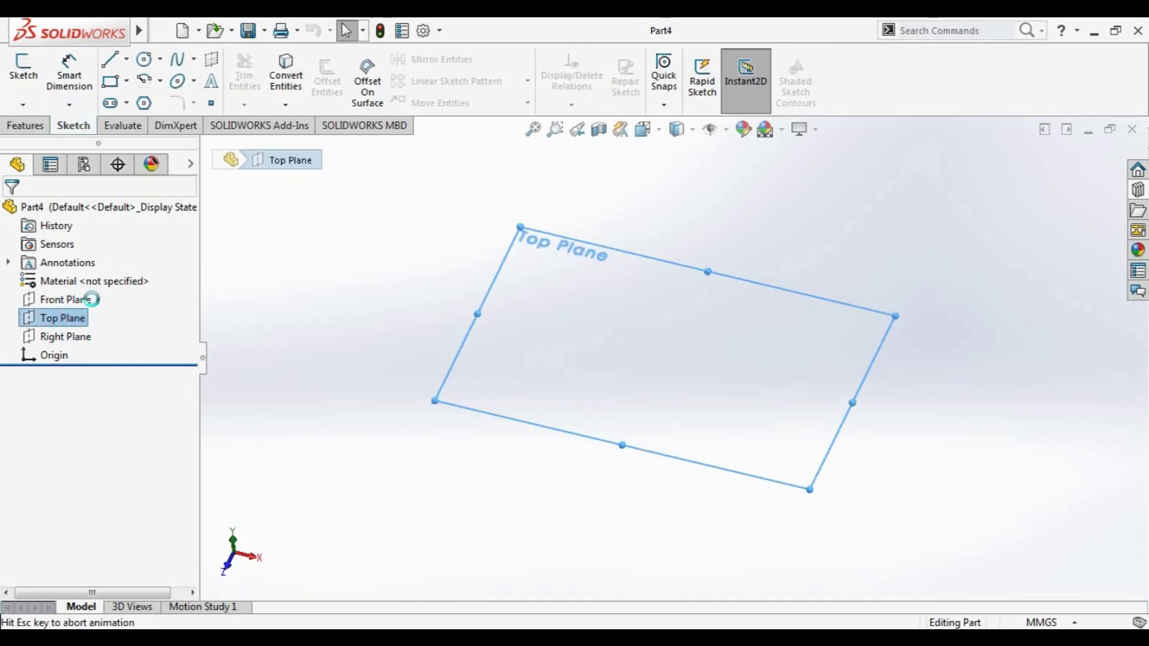
Draw a vertical centerline through the origin
left_click(127, 60)
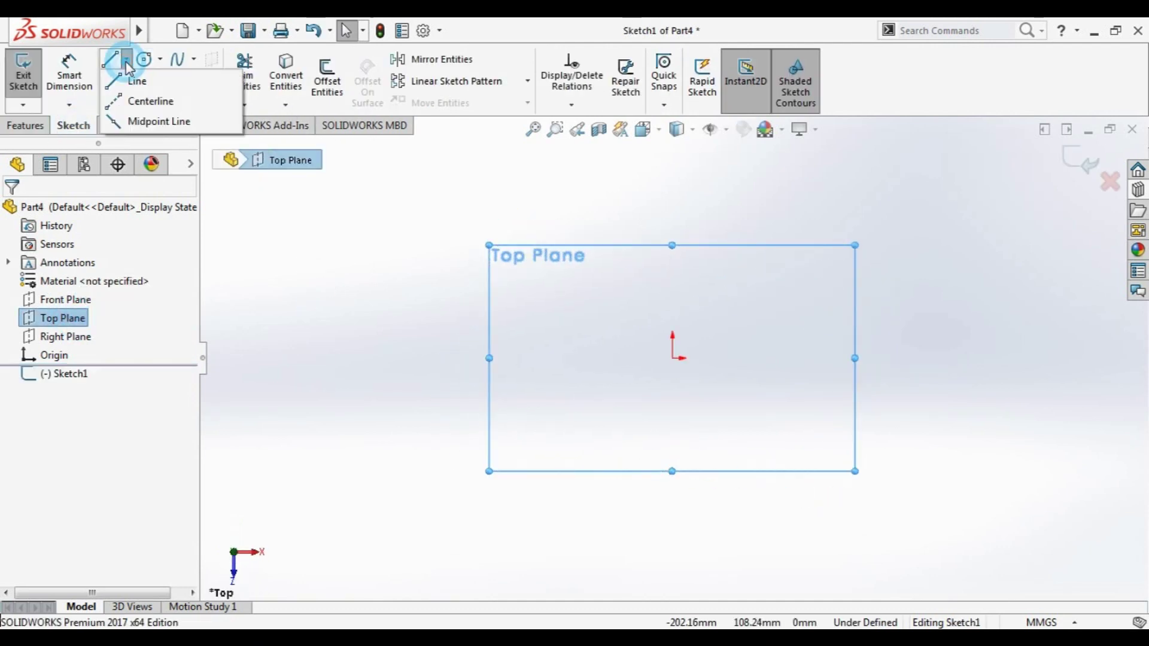
left_click(146, 101)
left_click(672, 223)
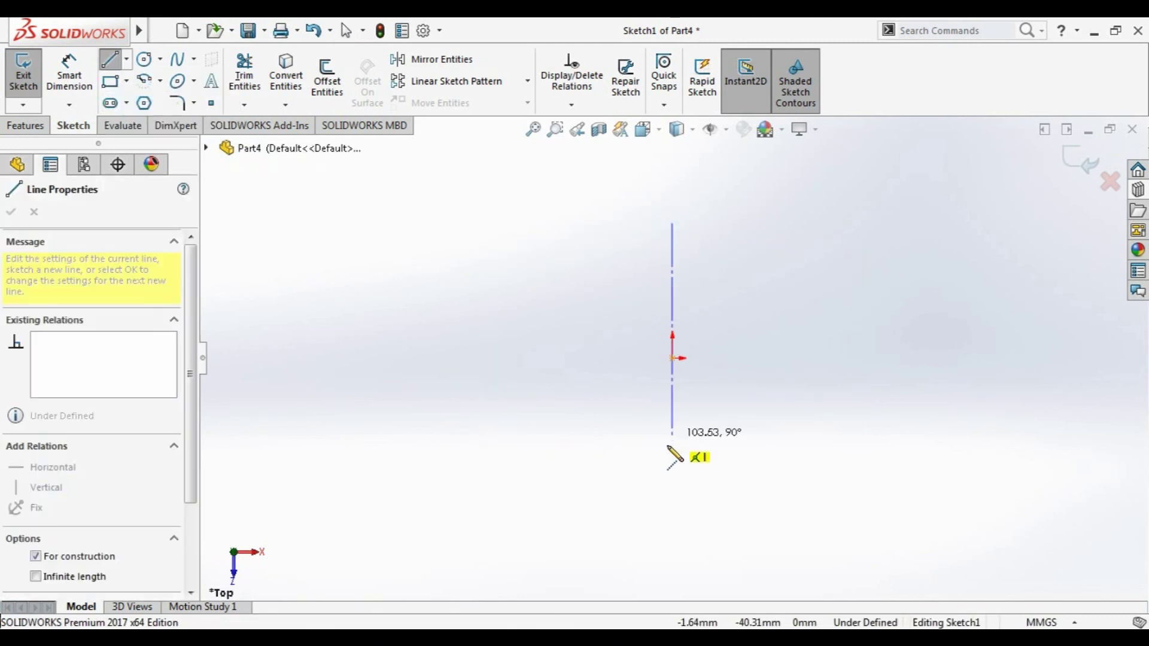
left_click(672, 447)
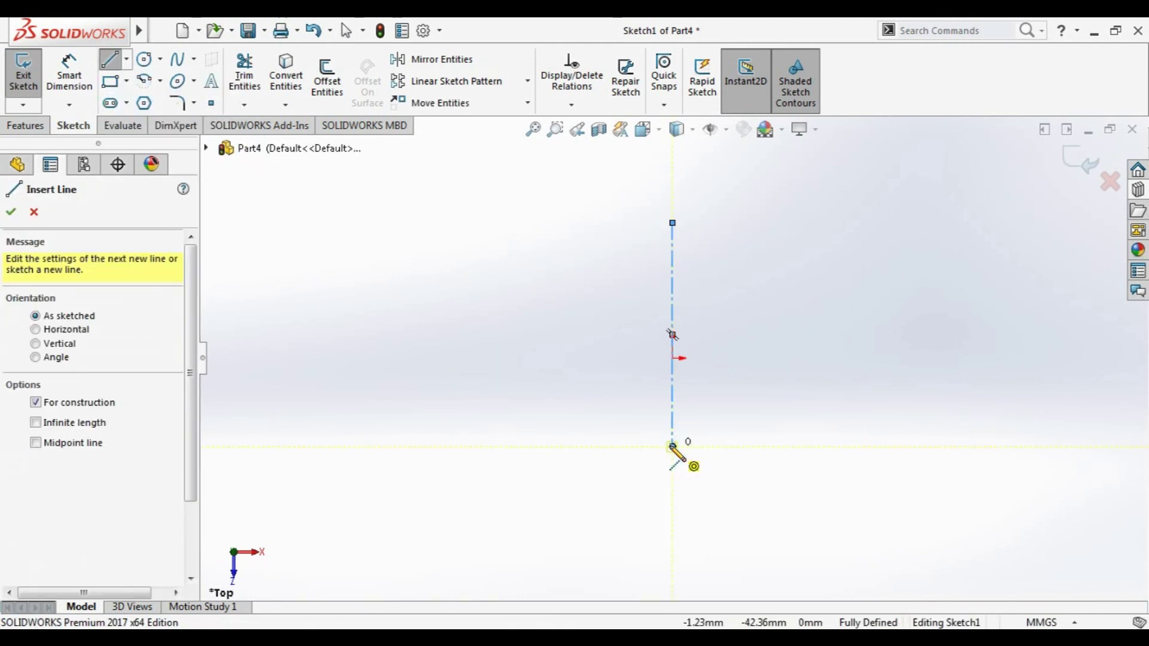
key("Escape")
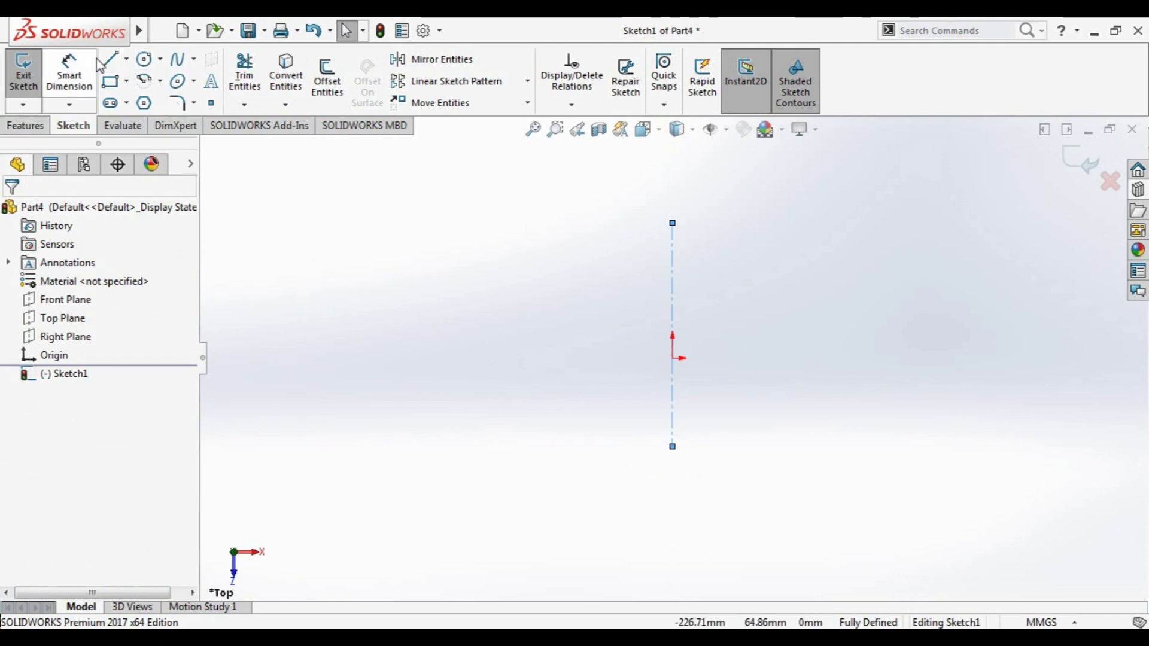
Add a horizontal construction line crossing the vertical centerline
left_click(110, 59)
left_click(47, 404)
left_click_drag(627, 335, 880, 335)
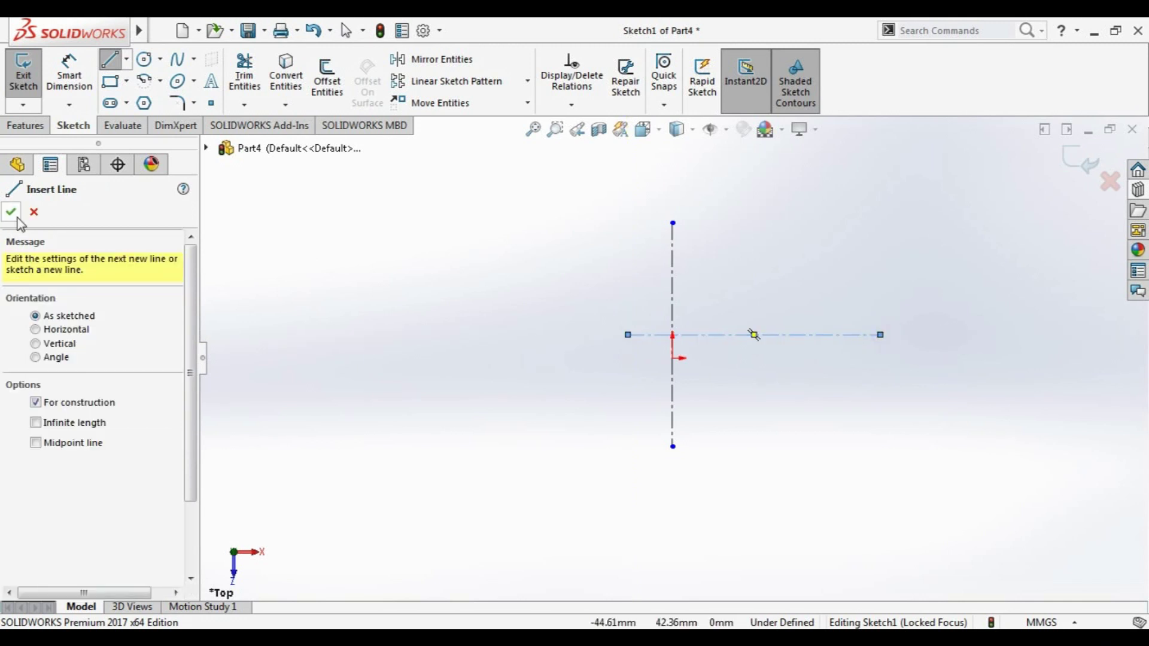
left_click(11, 211)
left_click(144, 80)
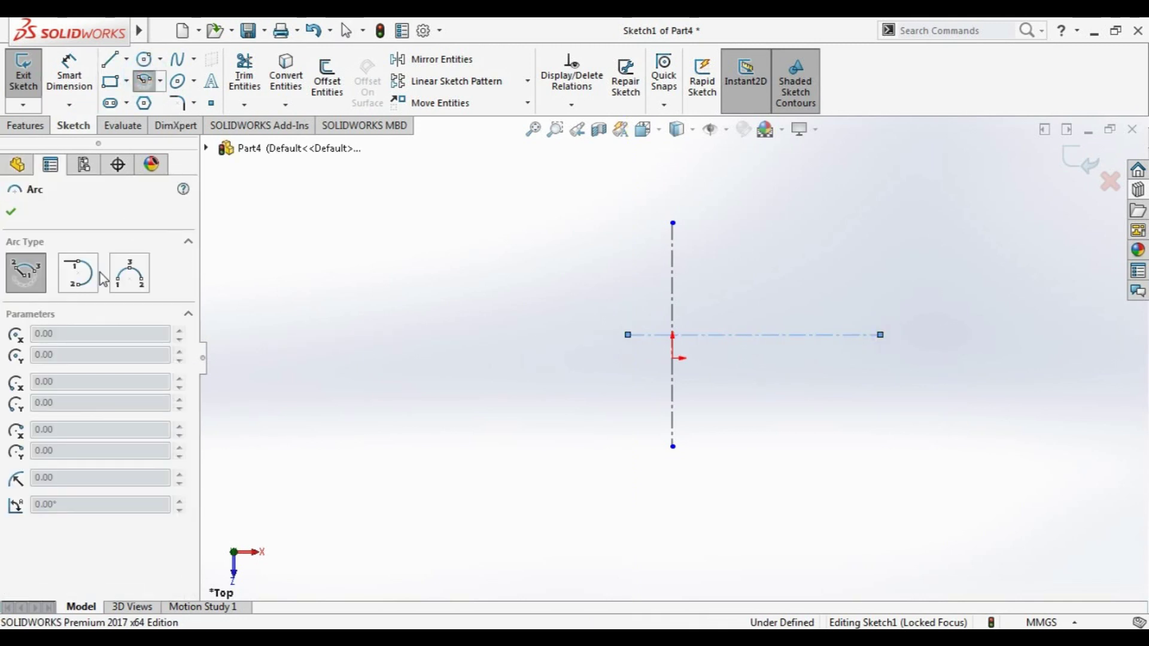
Draw a quarter tangent arc from the vertical centerline's top end to the horizontal centerline
left_click(78, 273)
left_click(673, 224)
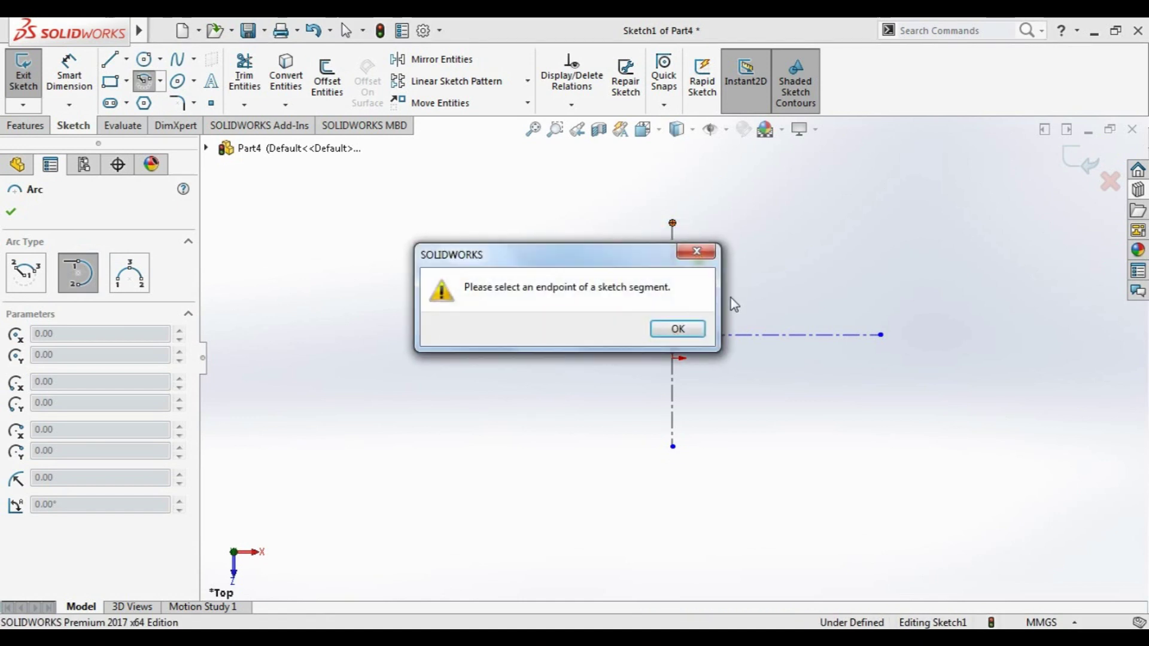
left_click(679, 329)
left_click_drag(672, 222, 803, 334)
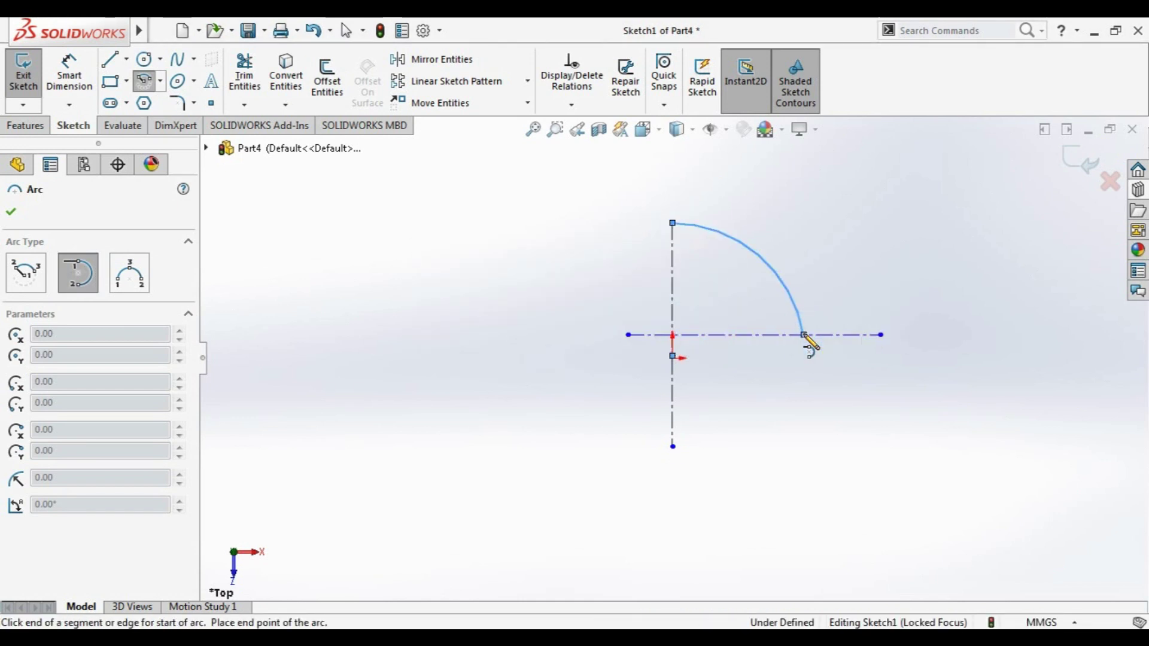
left_click(803, 335)
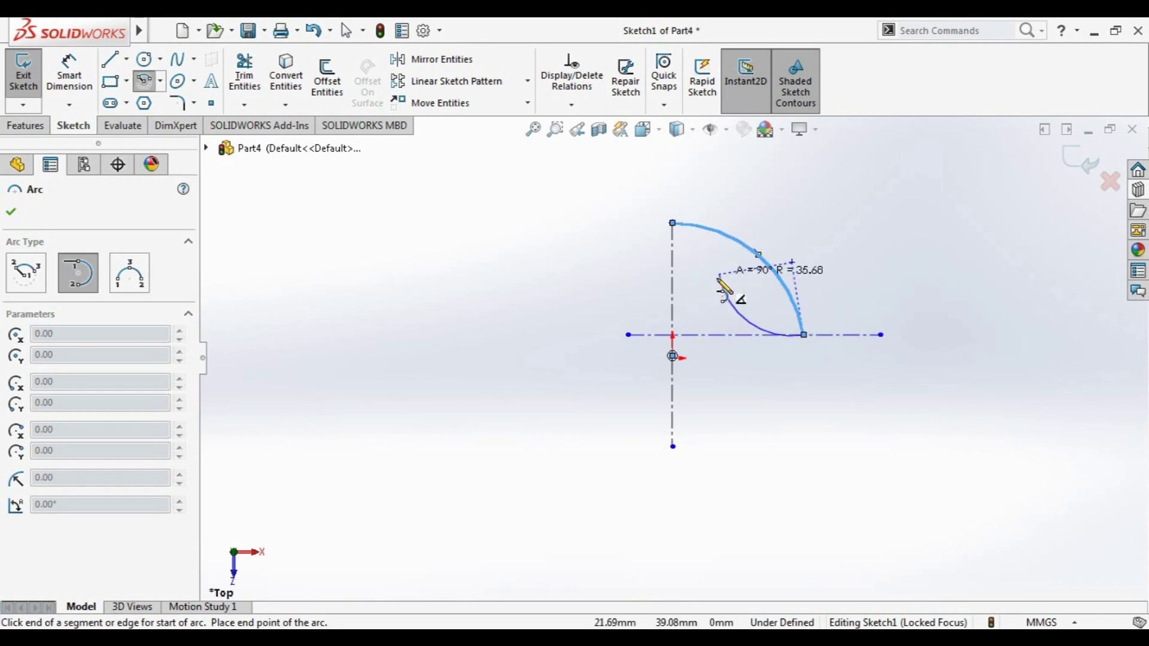
key("Escape")
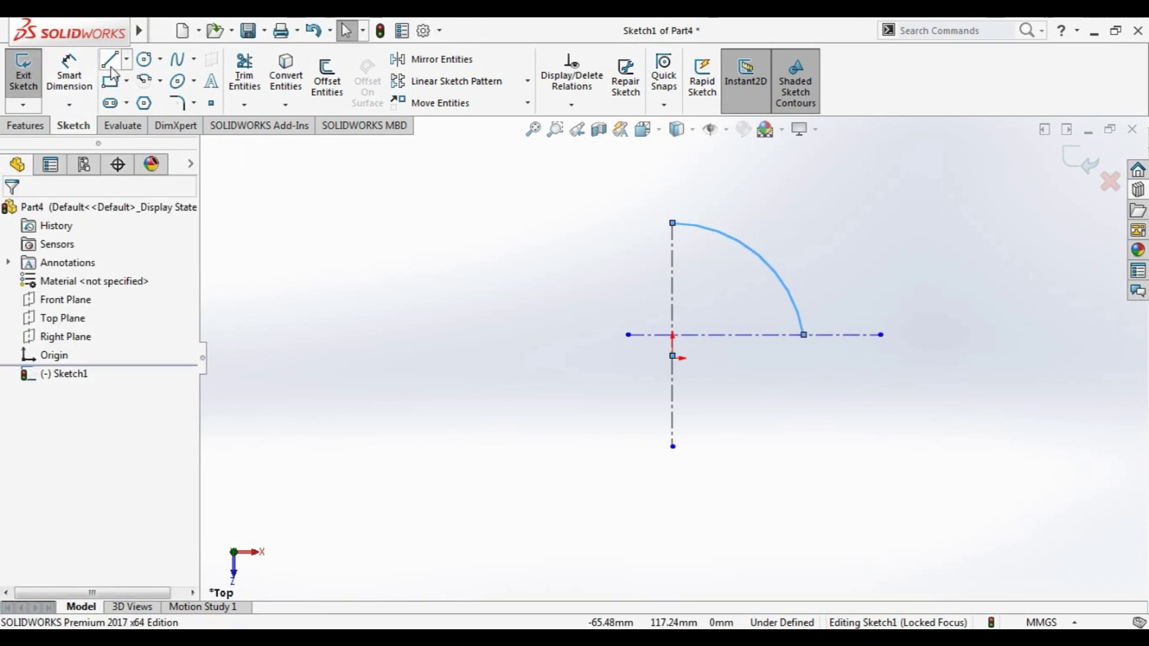
Attempt a second tangent arc from the vertical centerline, dismissing the endpoint warnings
left_click(143, 81)
left_click(92, 273)
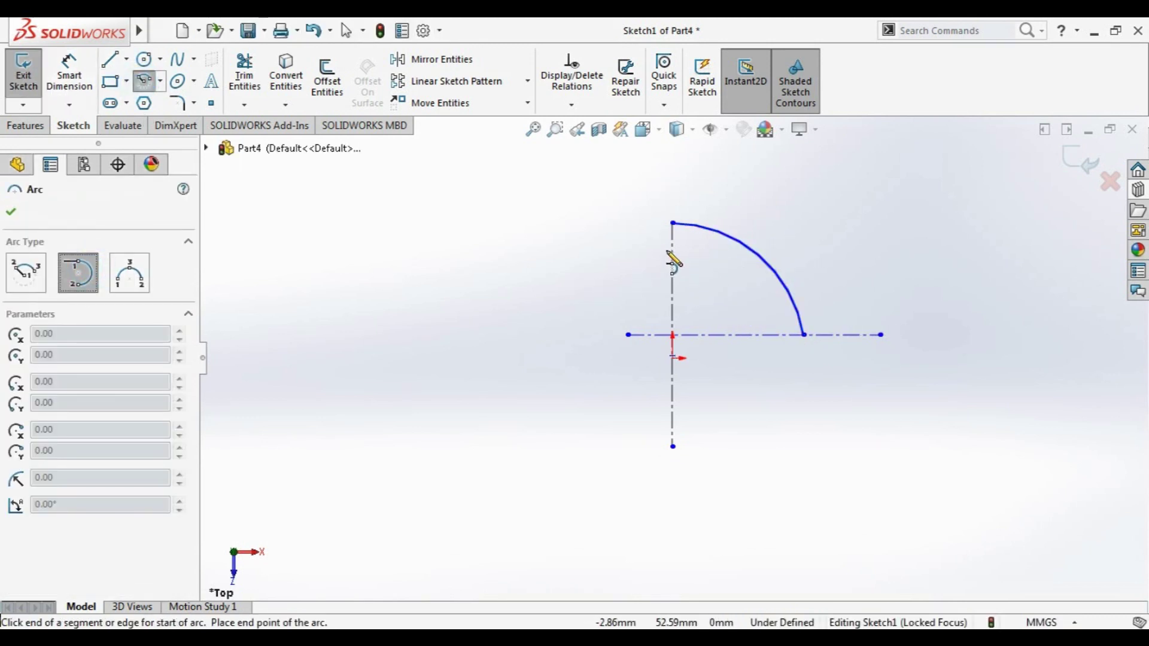
left_click(673, 271)
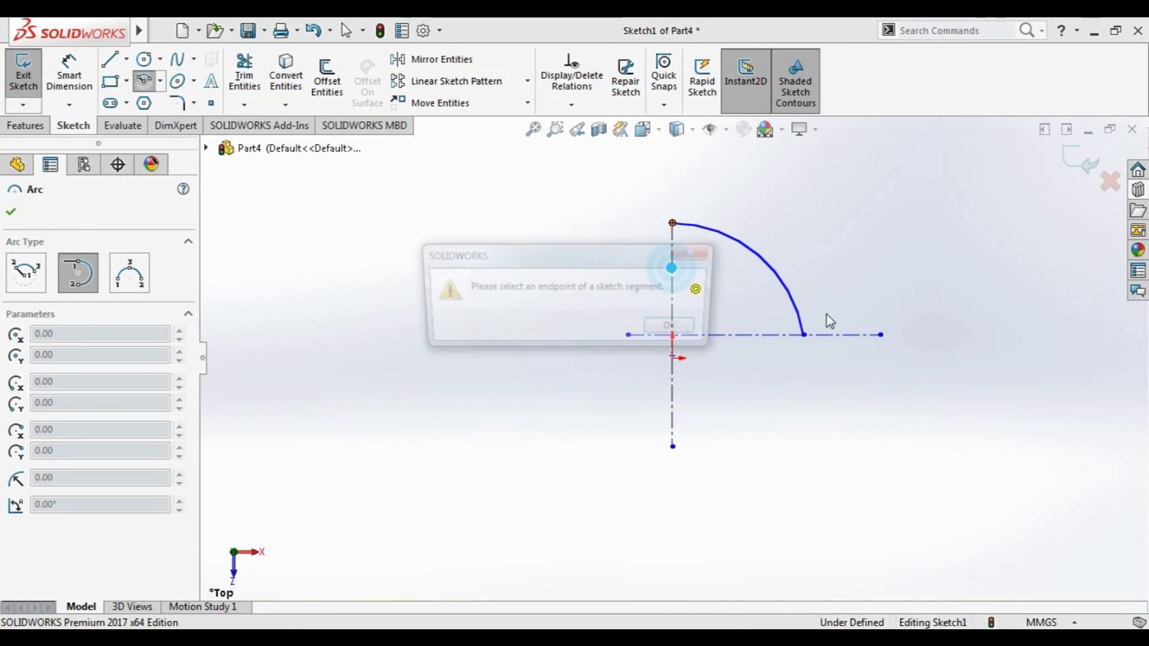
left_click(680, 327)
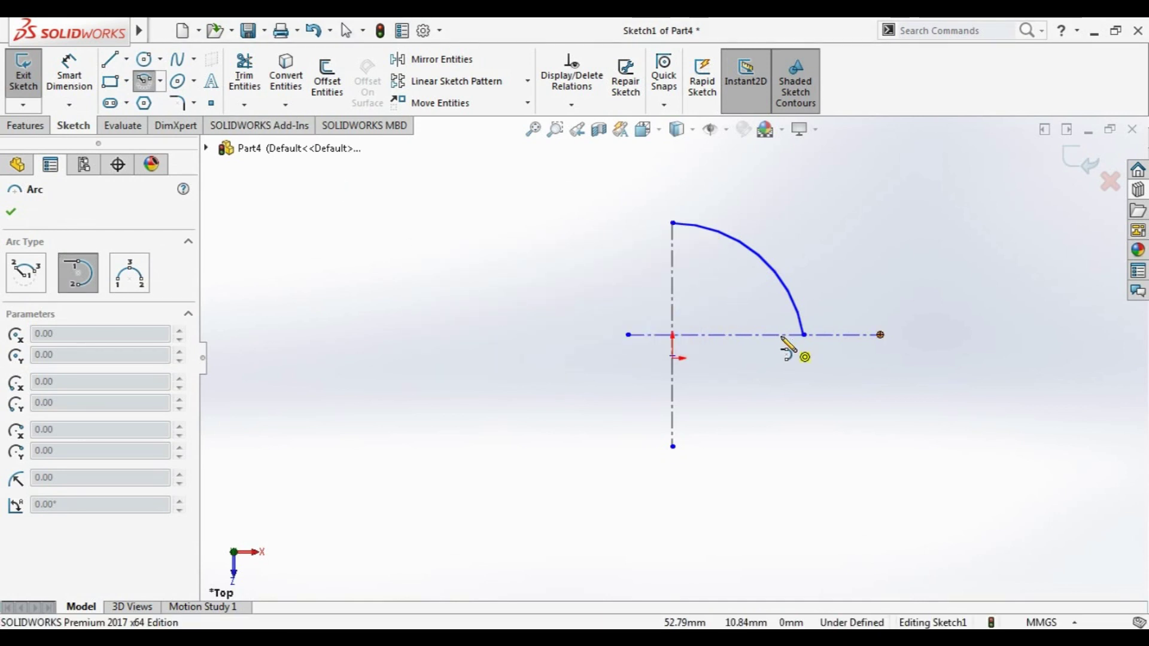
left_click(778, 334)
left_click(684, 328)
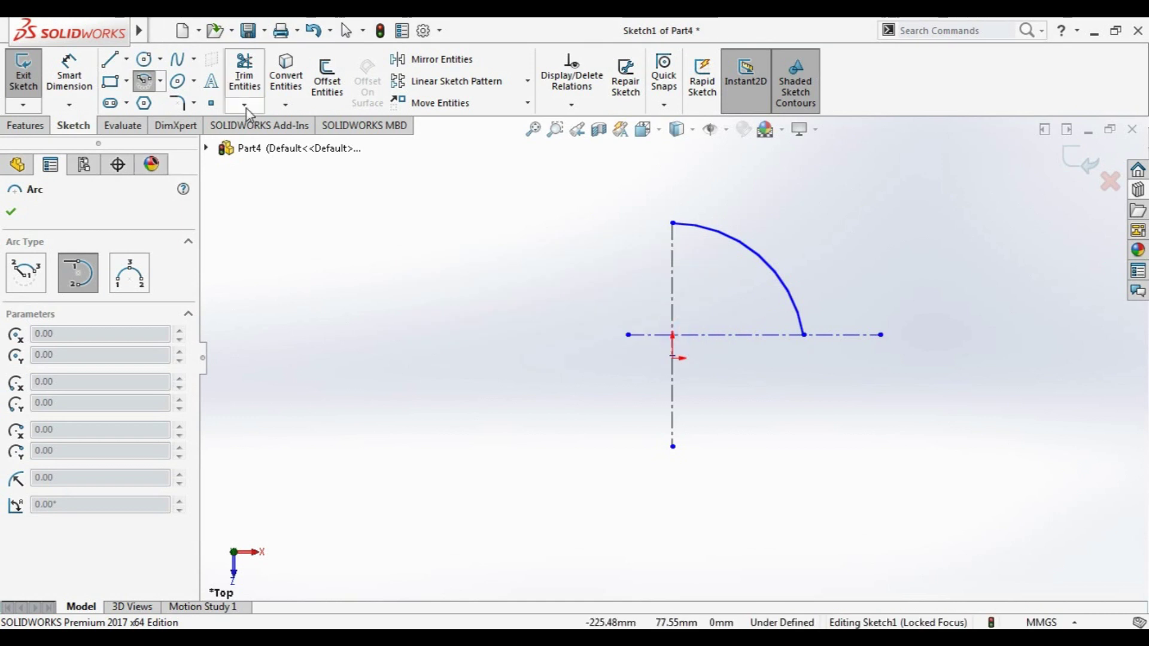
left_click(211, 103)
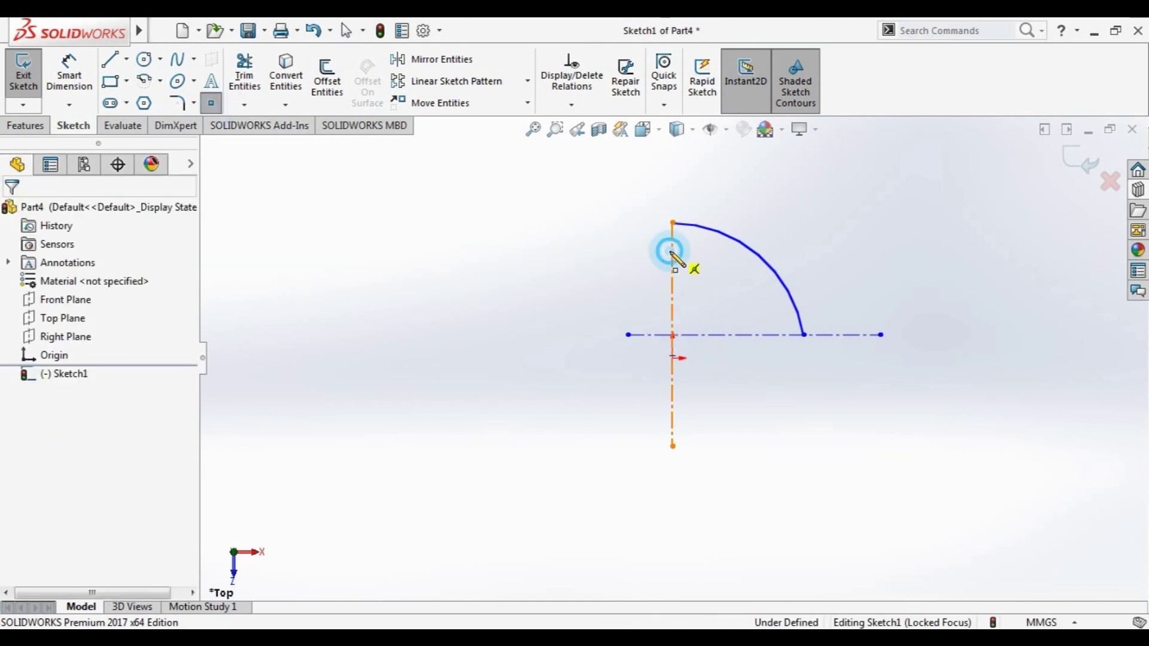
Place a point on the vertical centerline and try a tangent arc from it
left_click(673, 250)
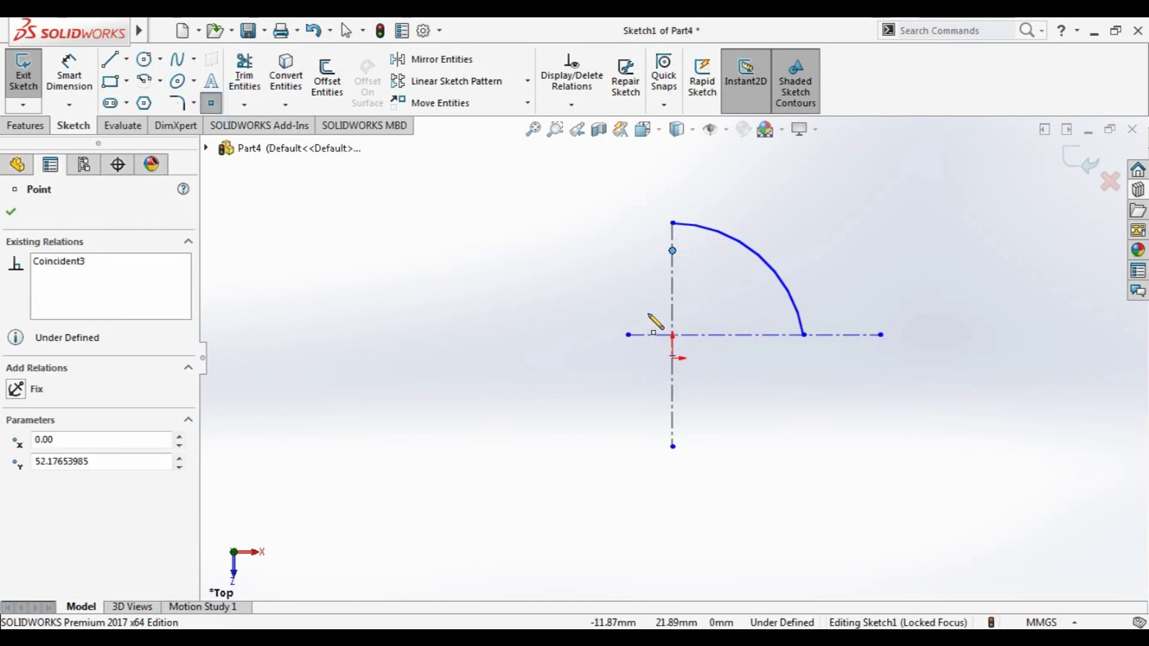
left_click(161, 81)
left_click(176, 120)
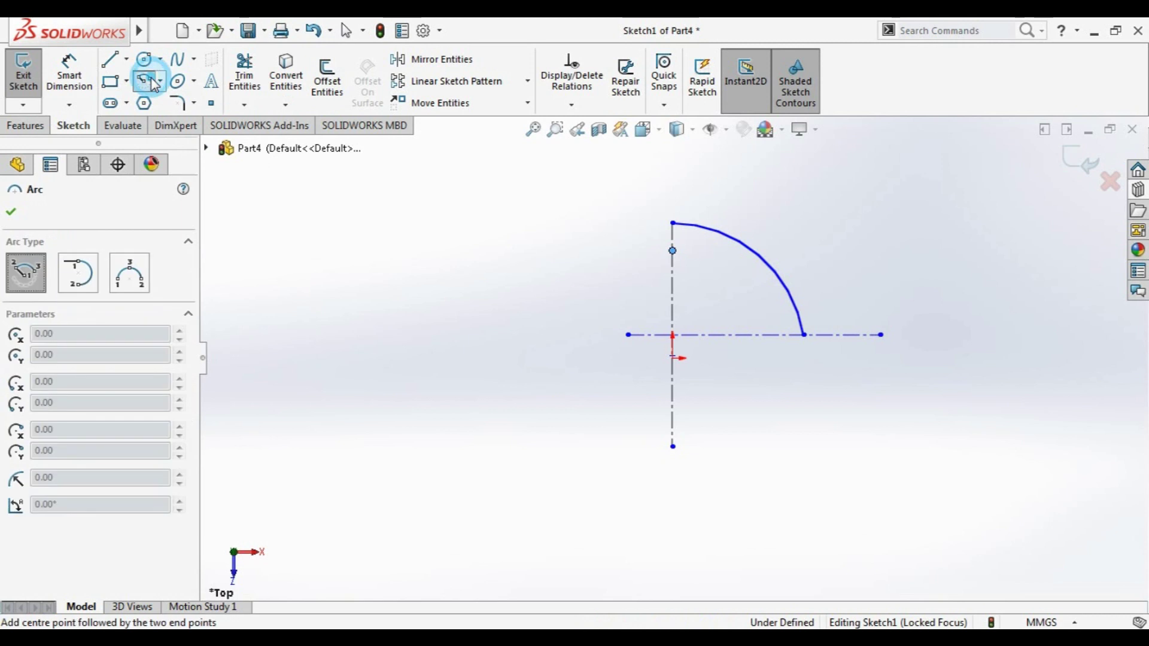
left_click(672, 250)
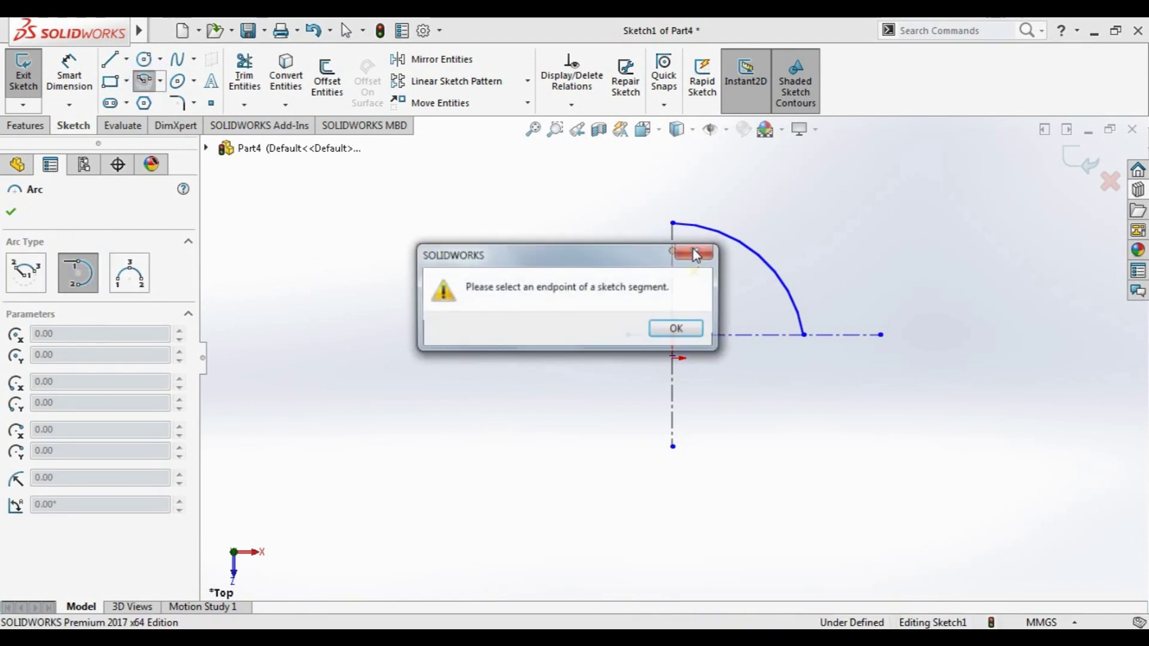
left_click(680, 331)
left_click(680, 333)
Retry the arc, then box-select and delete the arc, both centerlines and the point
left_click(672, 250)
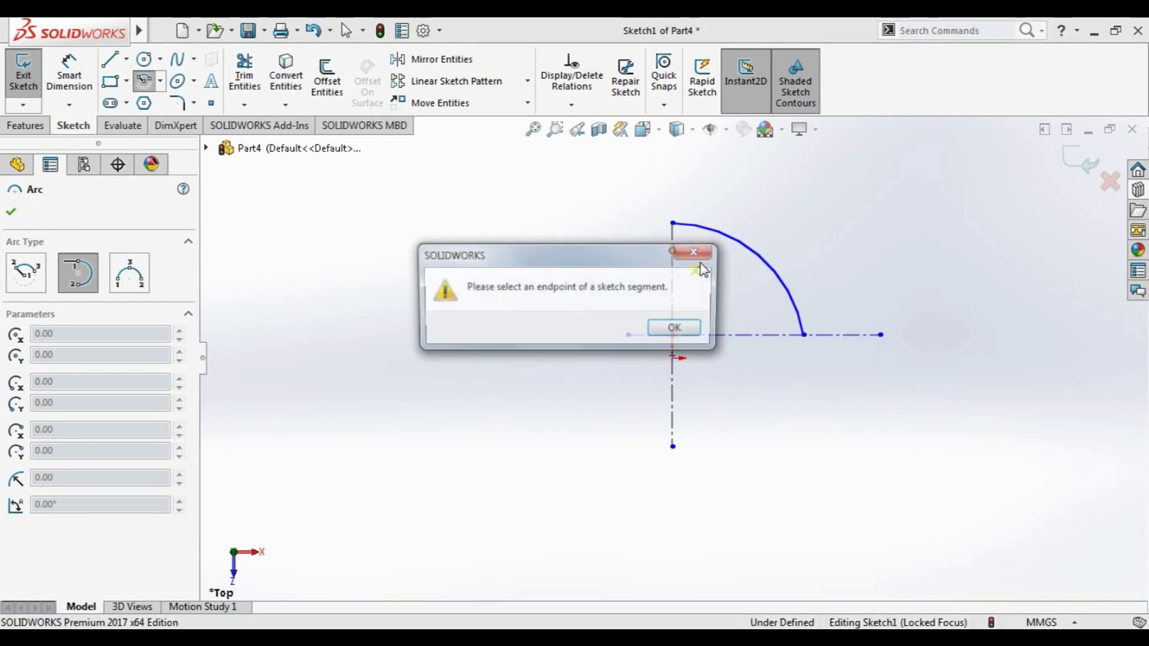
left_click(658, 331)
left_click(773, 334)
left_click(689, 336)
left_click(11, 212)
left_click_drag(1000, 207, 392, 579)
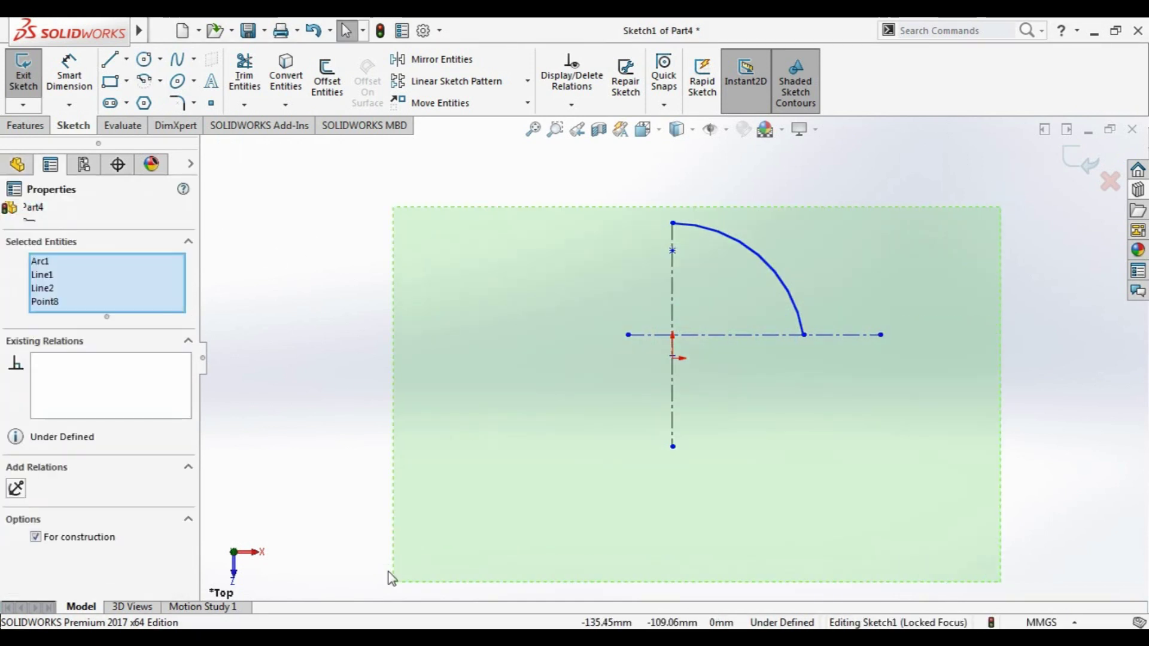
key("Delete")
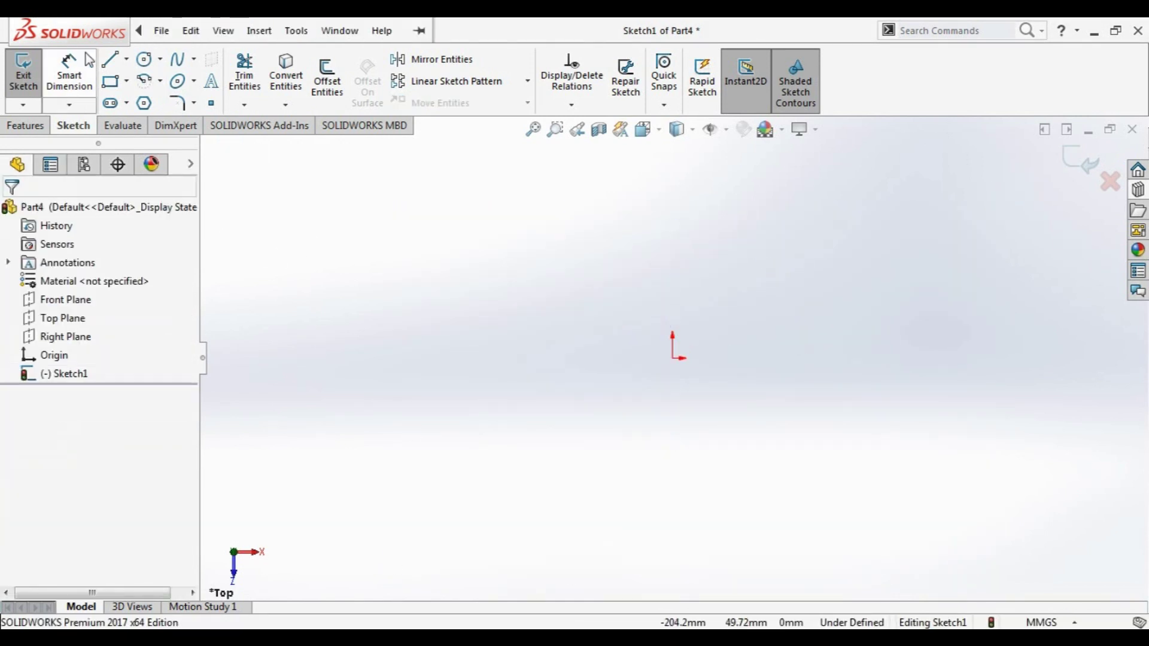
Draw a vertical construction centerline through the origin
left_click(126, 58)
left_click(197, 101)
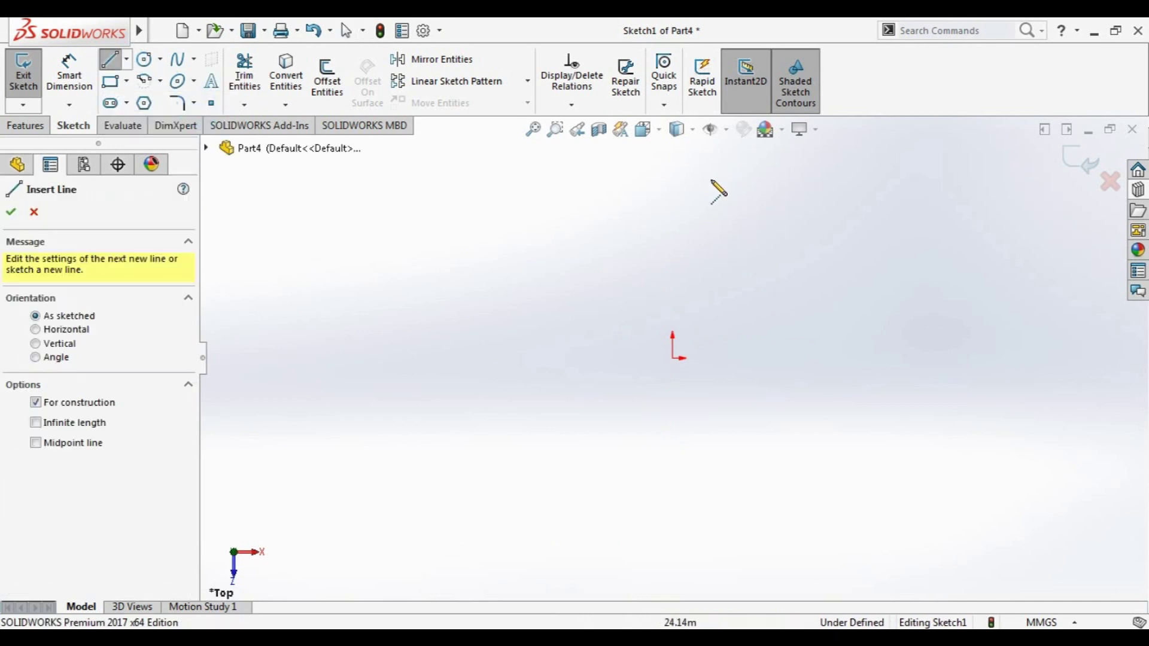
left_click(672, 216)
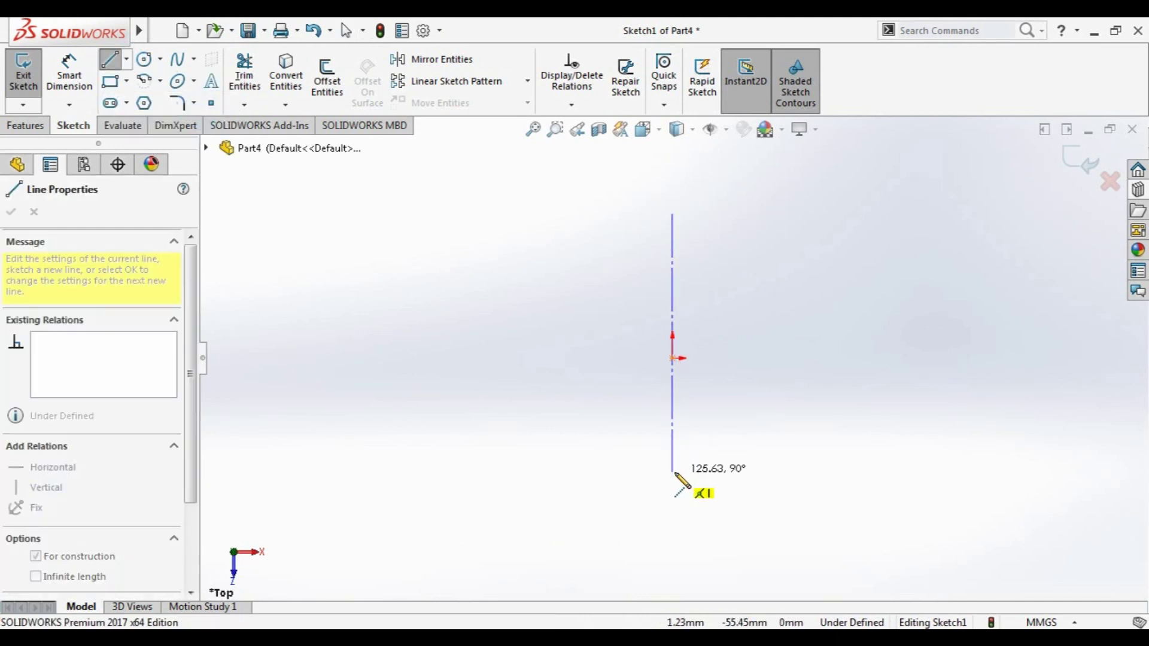
double_click(672, 472)
left_click(672, 472)
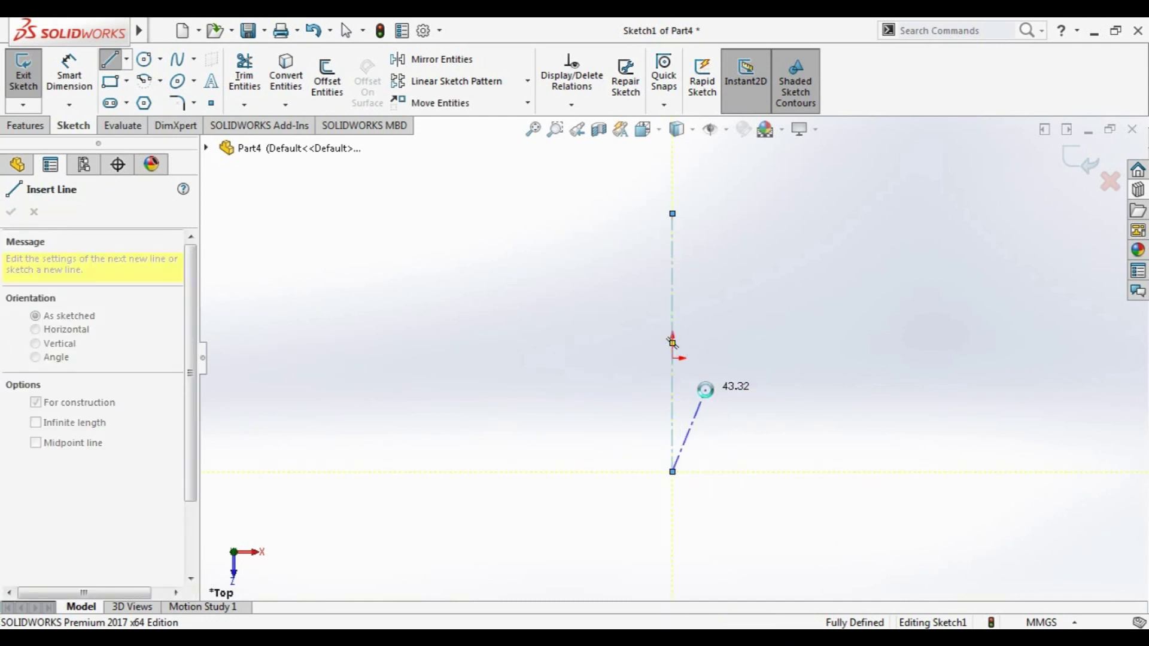
key("Escape")
Draw a horizontal construction centerline through the origin
left_click(111, 60)
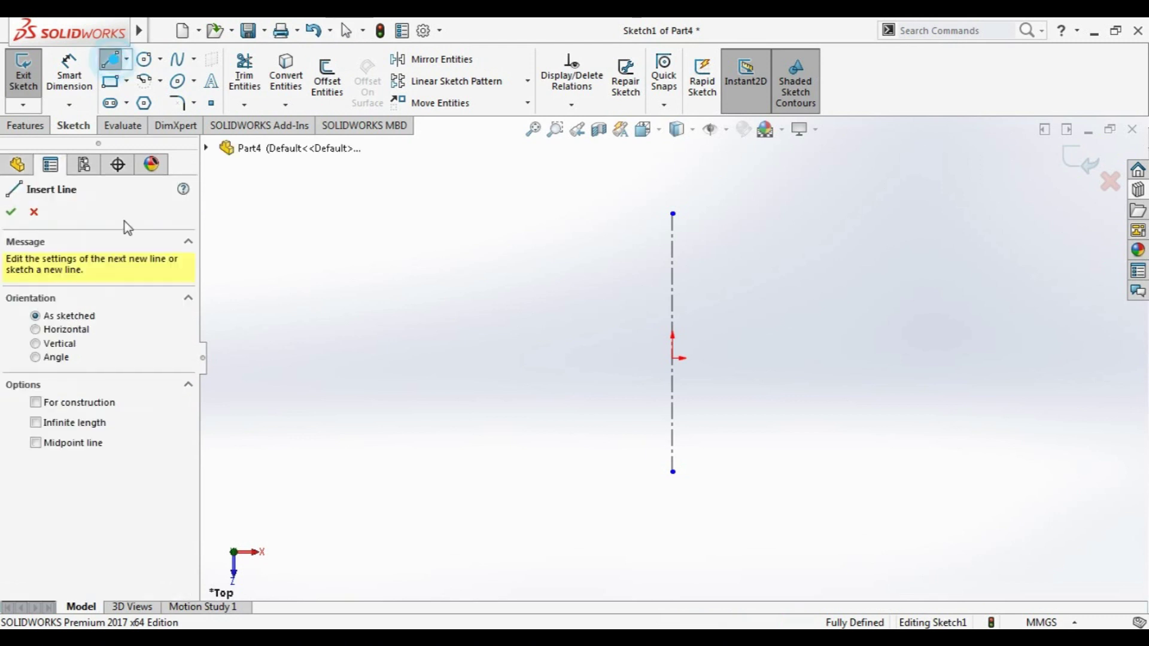
left_click(36, 402)
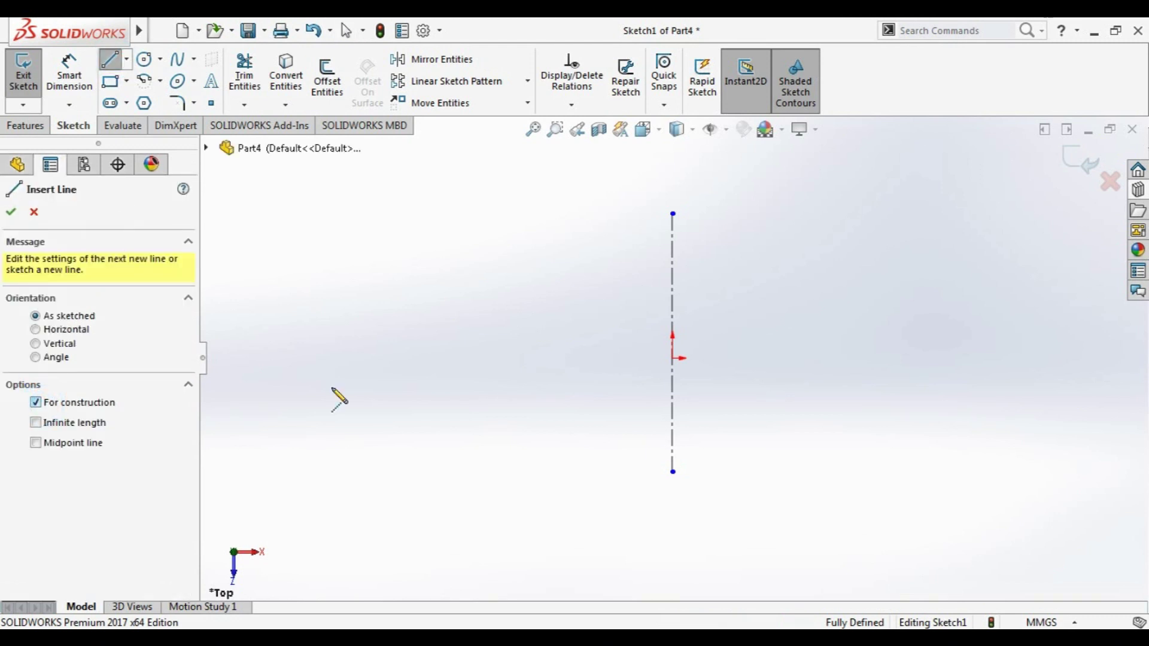
left_click(556, 366)
key("Escape")
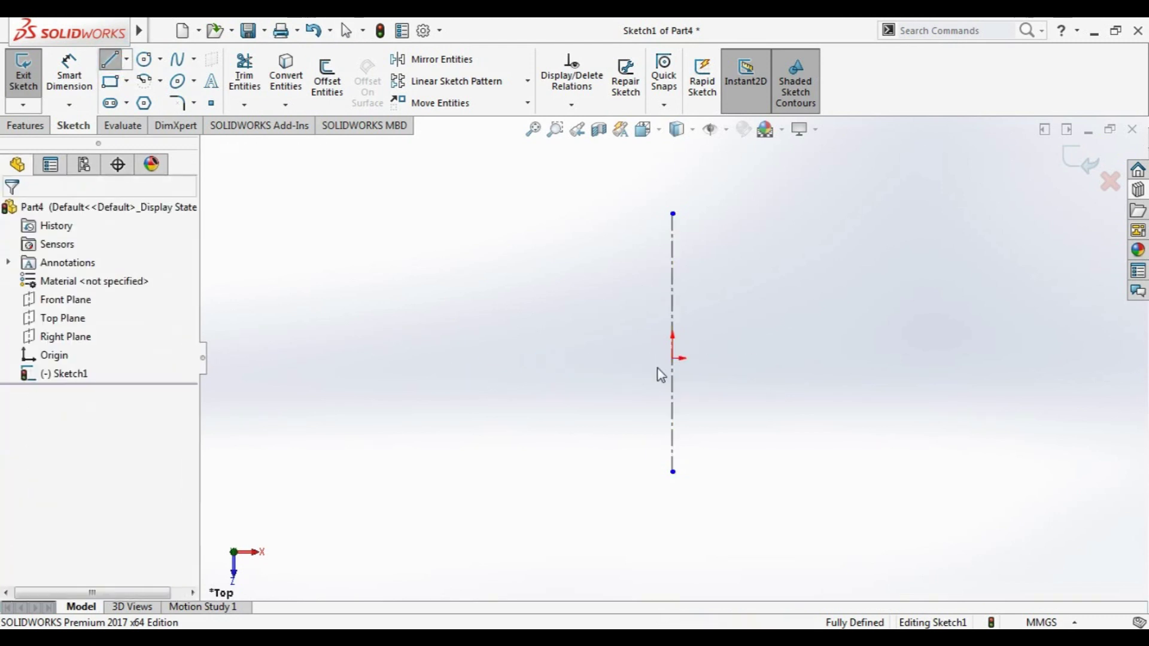
left_click(126, 59)
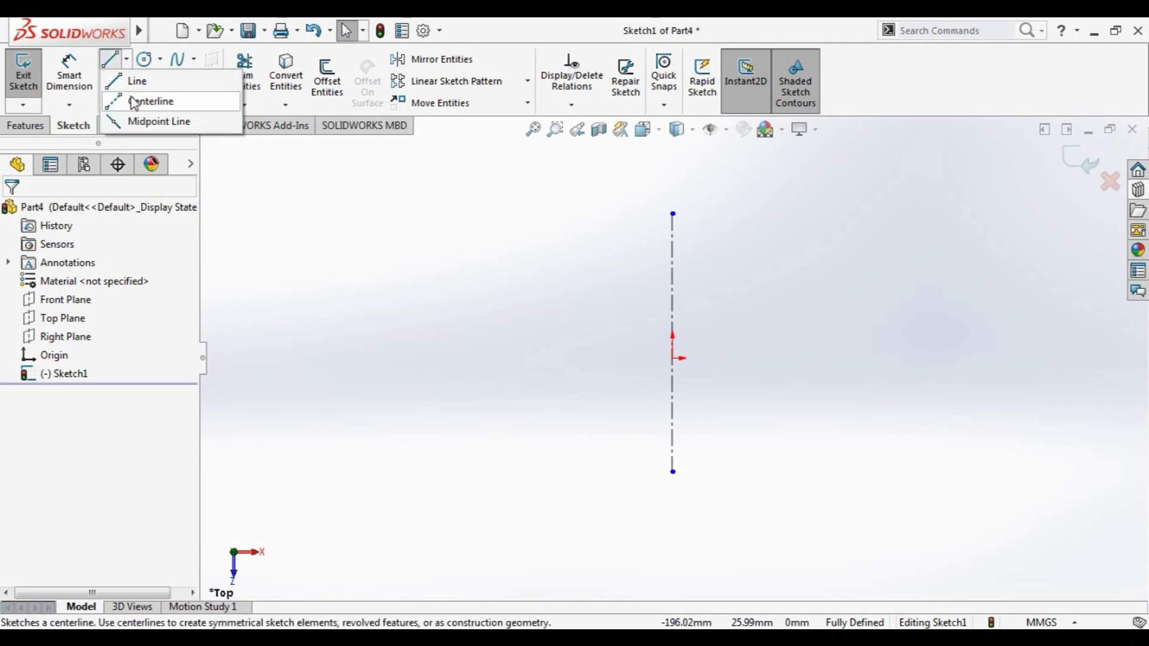
left_click(141, 100)
left_click(622, 358)
left_click(878, 357)
key("Escape")
key("Escape")
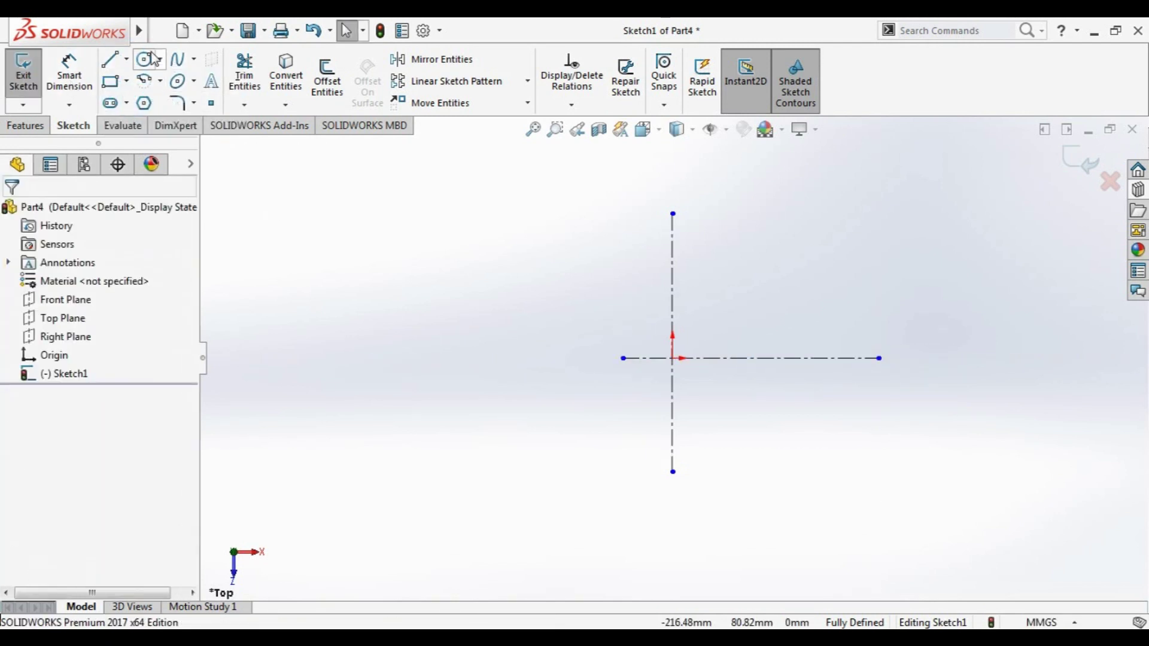
left_click(146, 59)
left_click(144, 80)
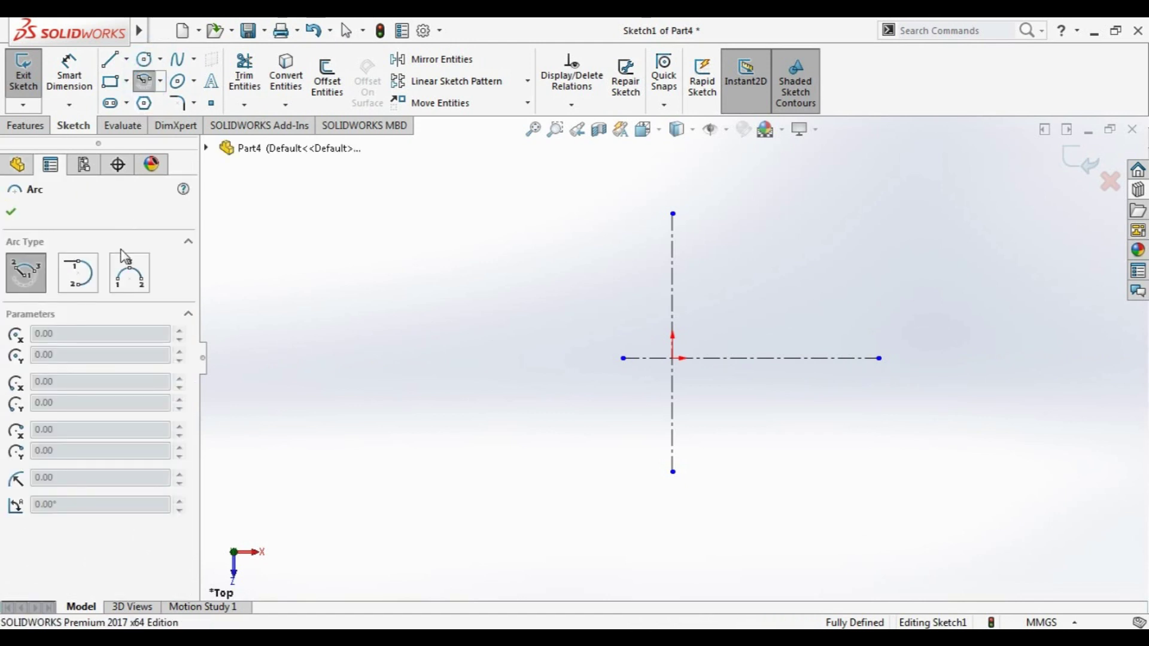
Draw two large centrepoint quarter arcs at the origin, from the vertical to the horizontal centerline
left_click(138, 286)
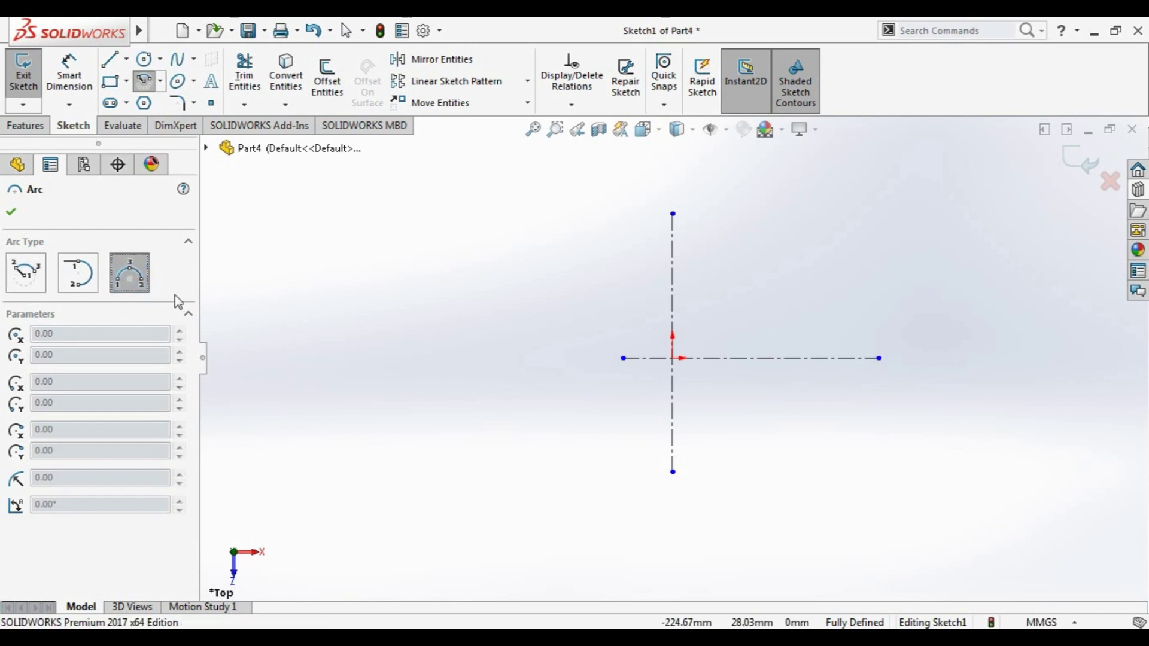
left_click(27, 281)
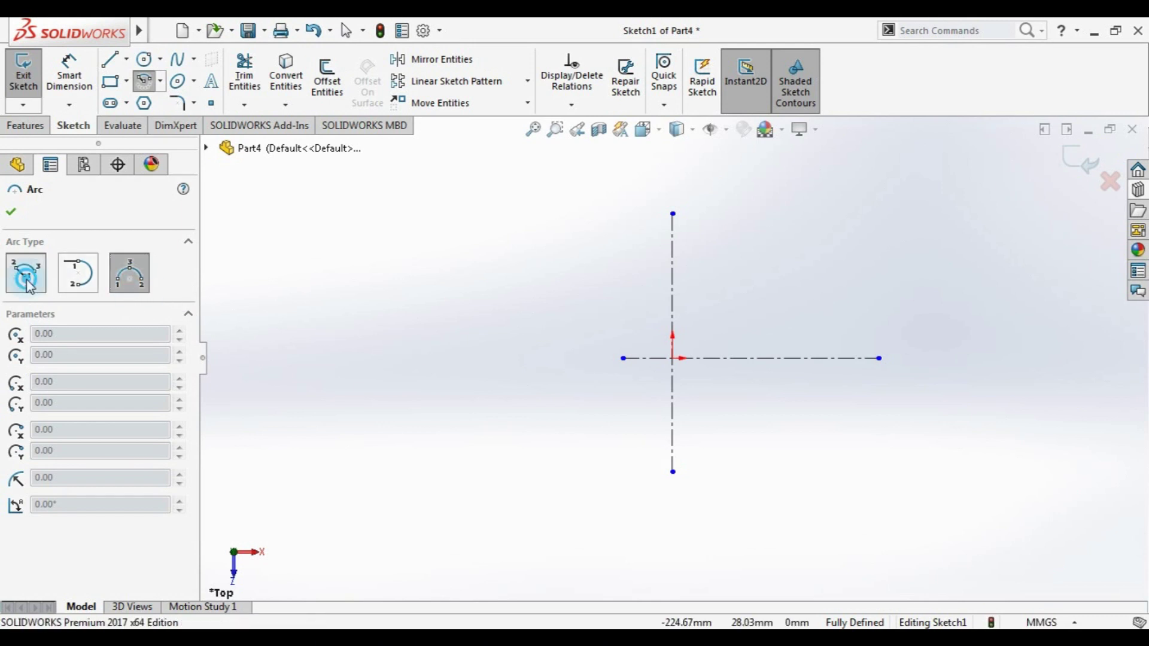
left_click(673, 358)
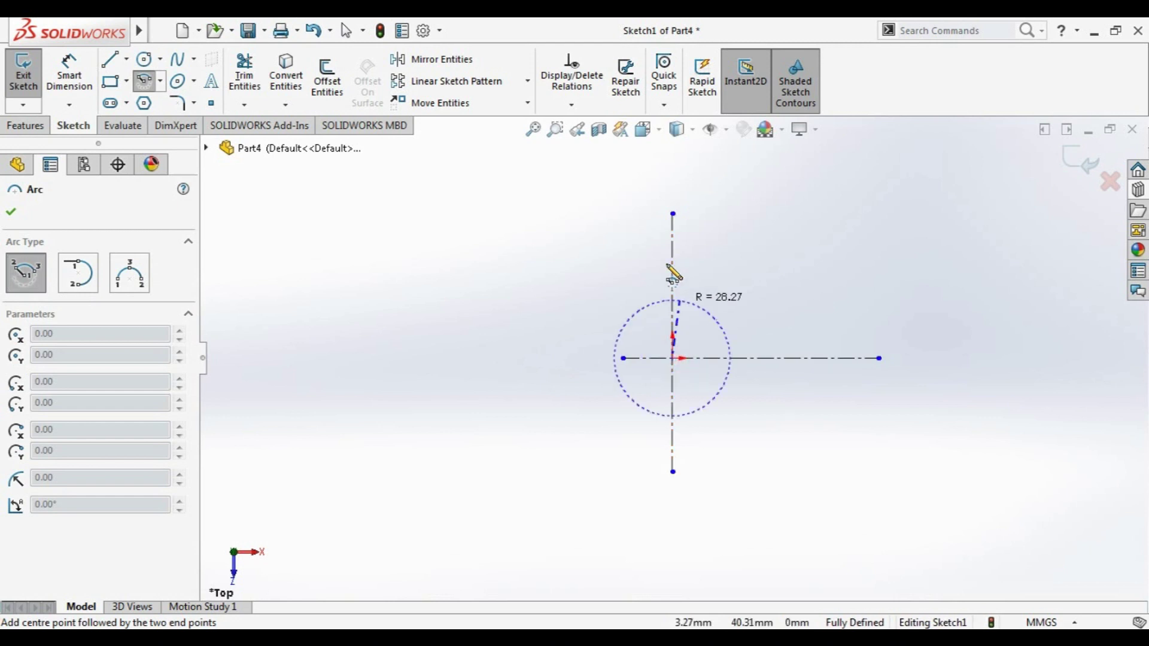
left_click(673, 250)
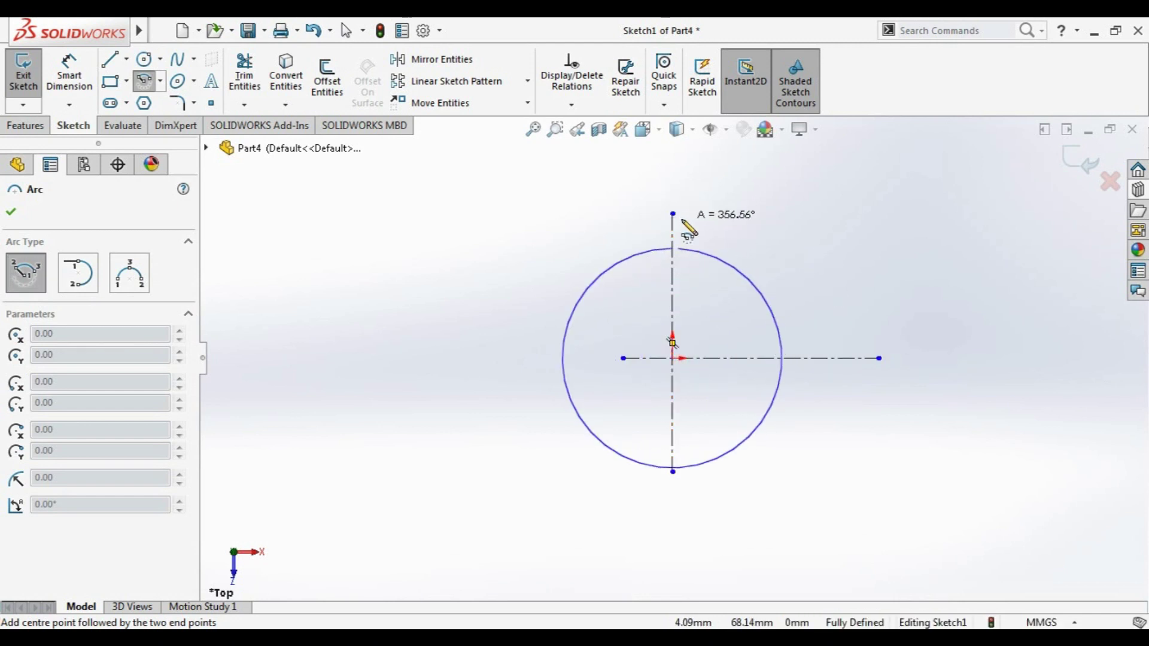
left_click(782, 358)
left_click(673, 358)
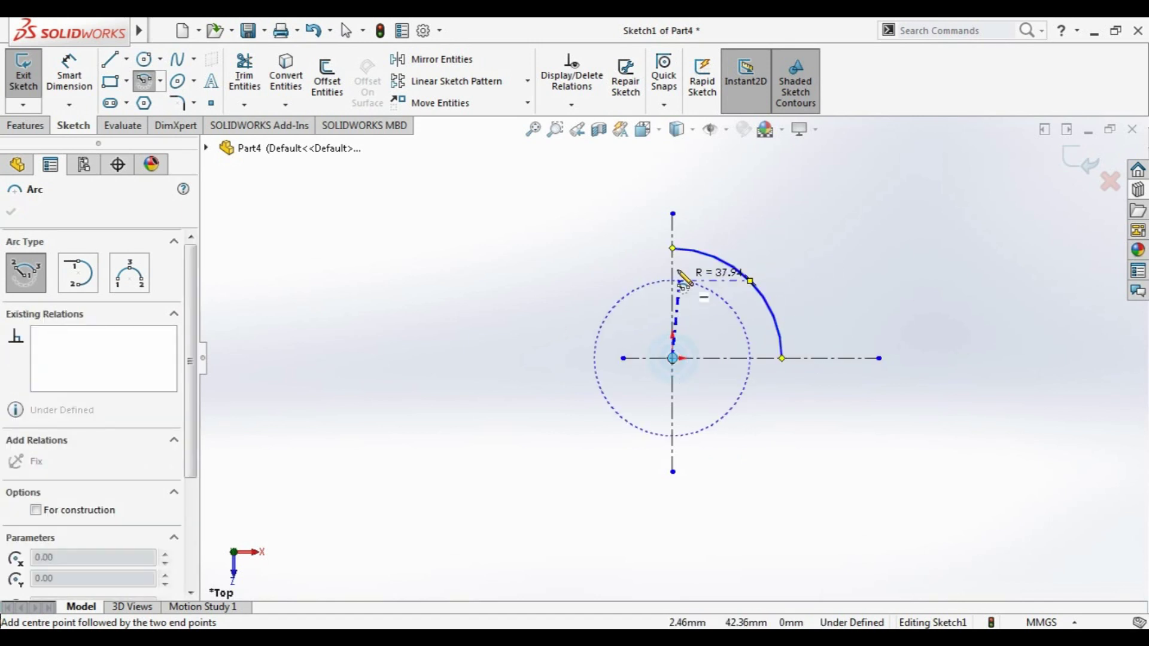
left_click(672, 267)
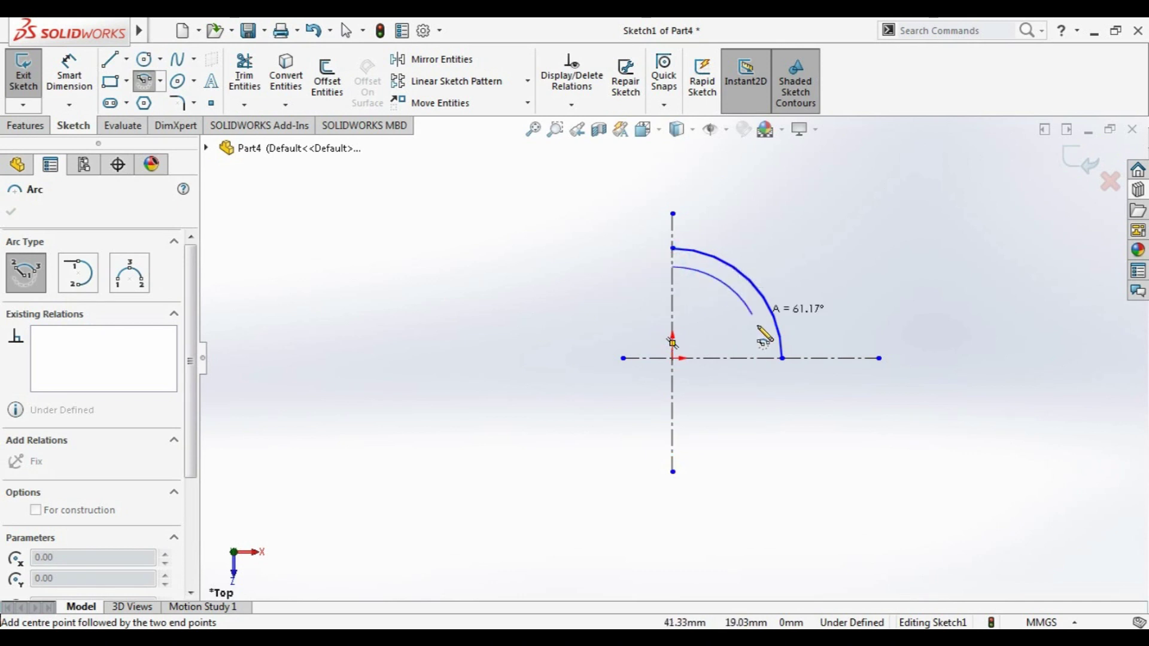
left_click(763, 358)
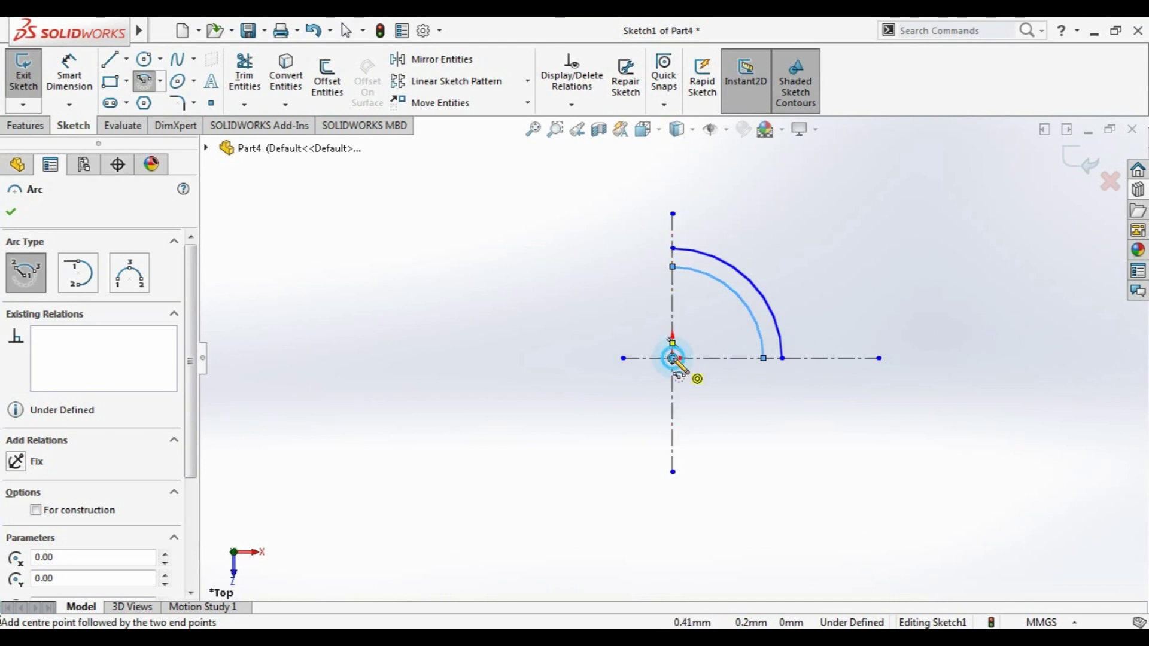
Add a small concentric quarter arc at the origin, just above it, between the centerlines
left_click(673, 358)
left_click(672, 341)
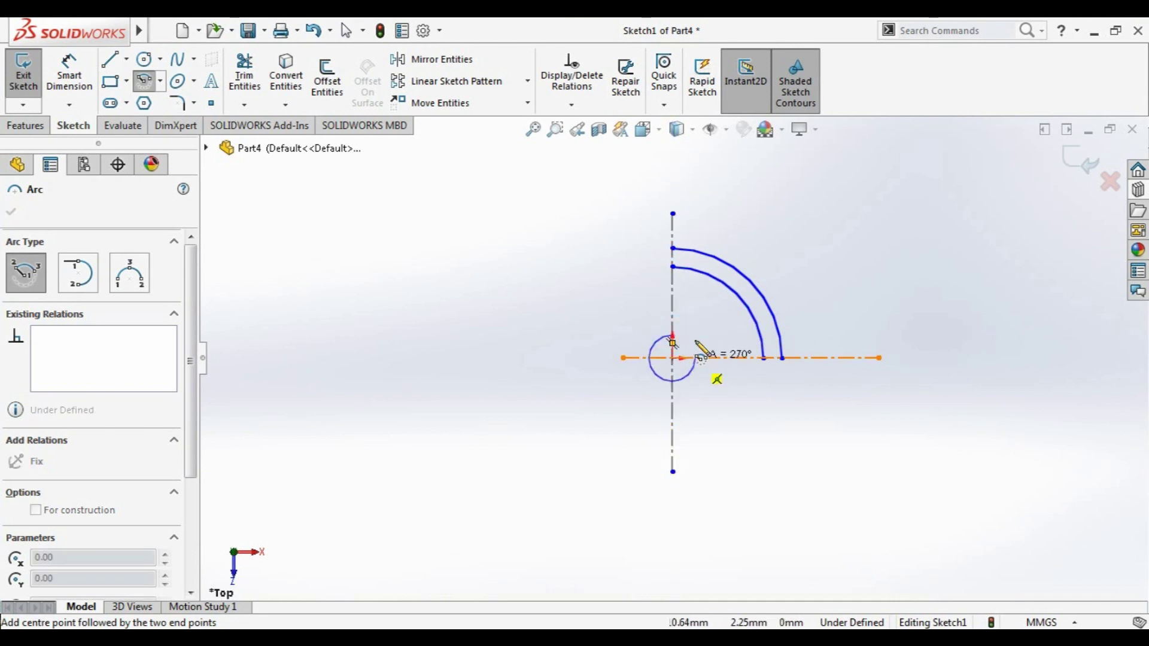
left_click(718, 357)
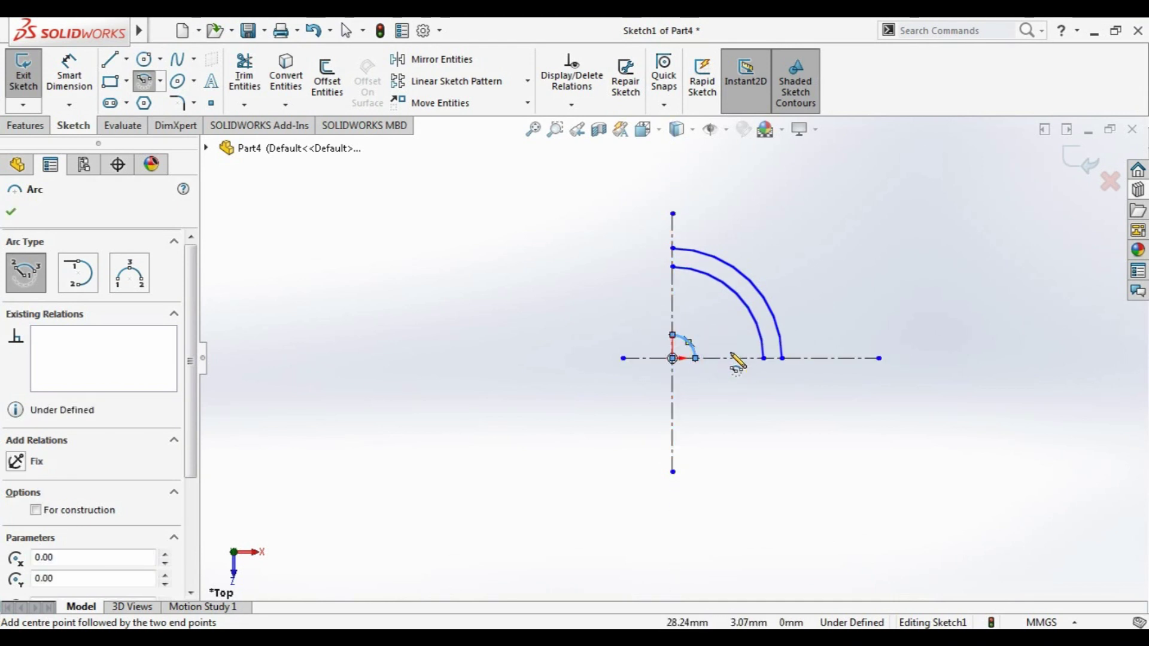
left_click(11, 213)
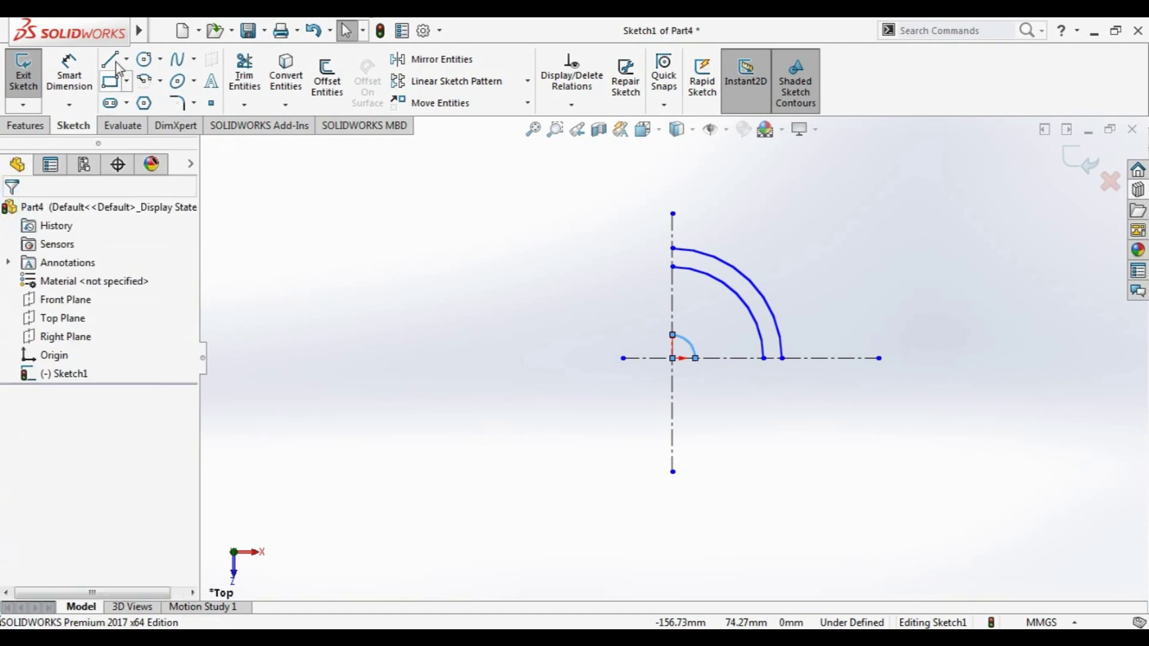
Dimension the small arc at radius 15 and the inner large arc at radius 100
left_click(86, 83)
left_click(688, 343)
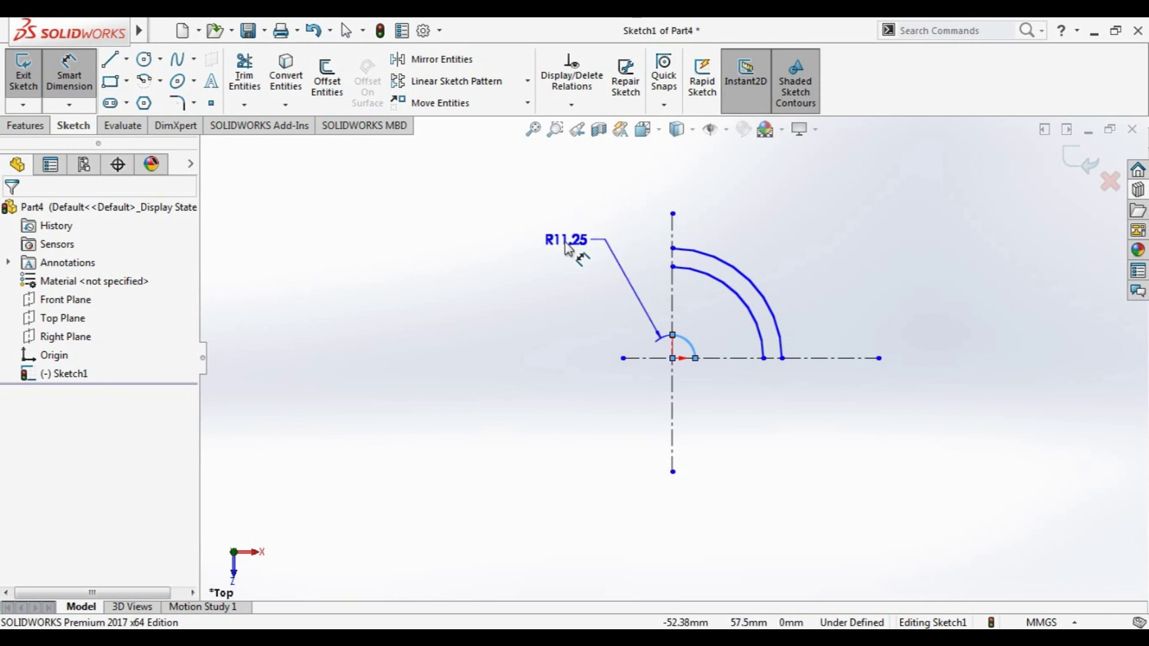
left_click(564, 244)
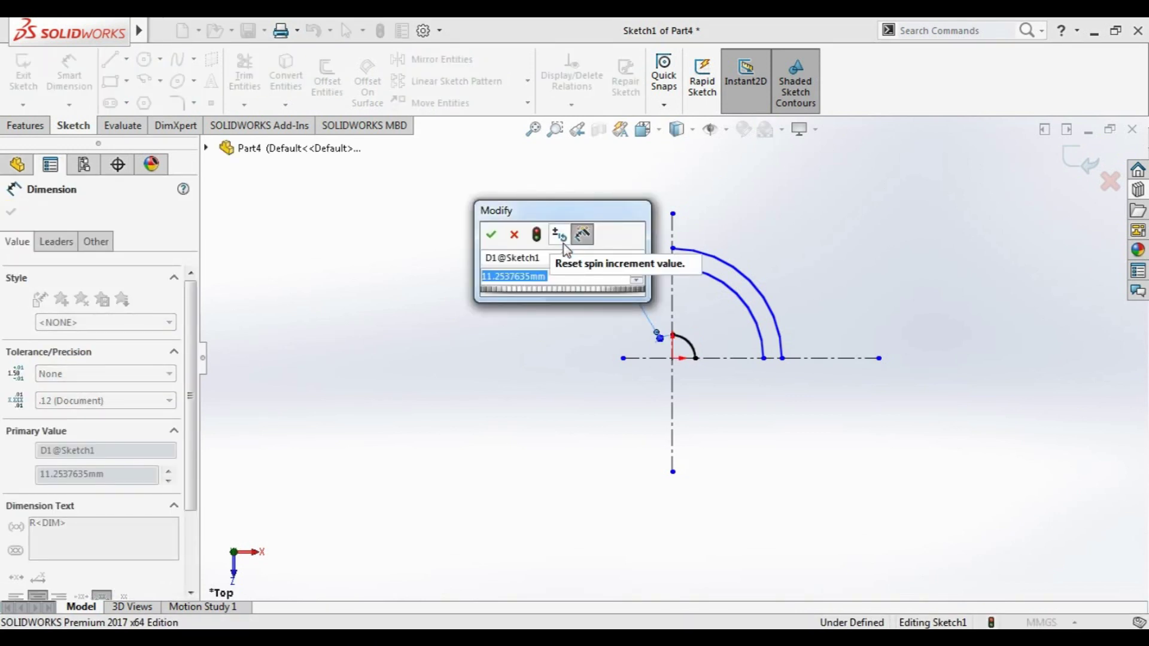
type("15")
key("Return")
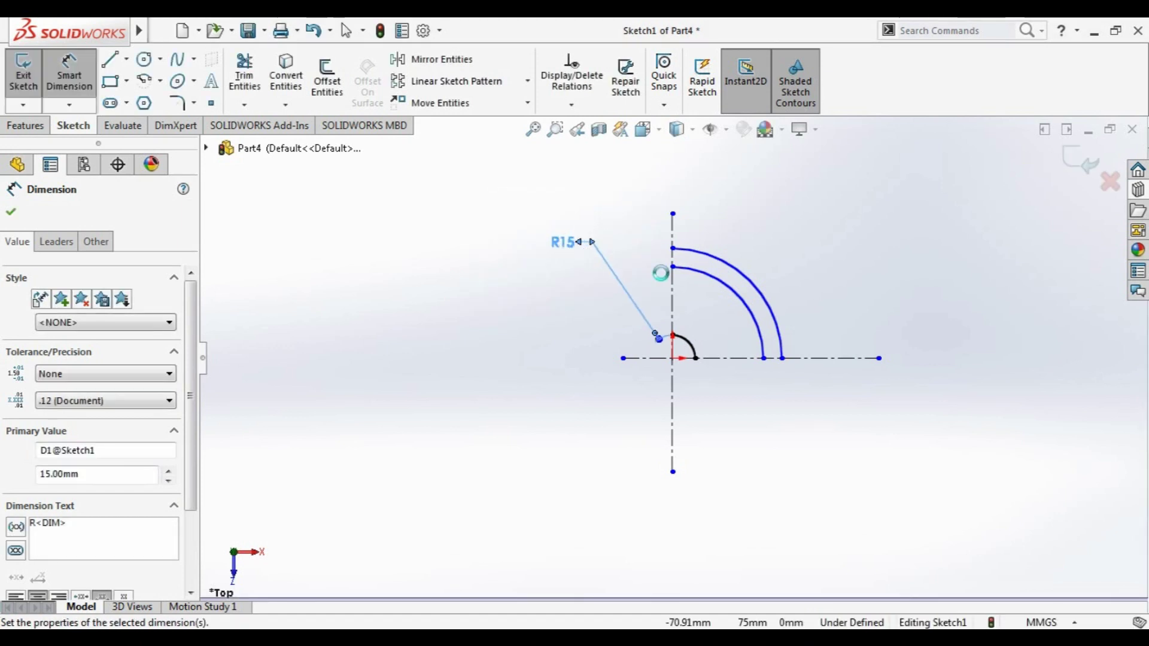
left_click(679, 268)
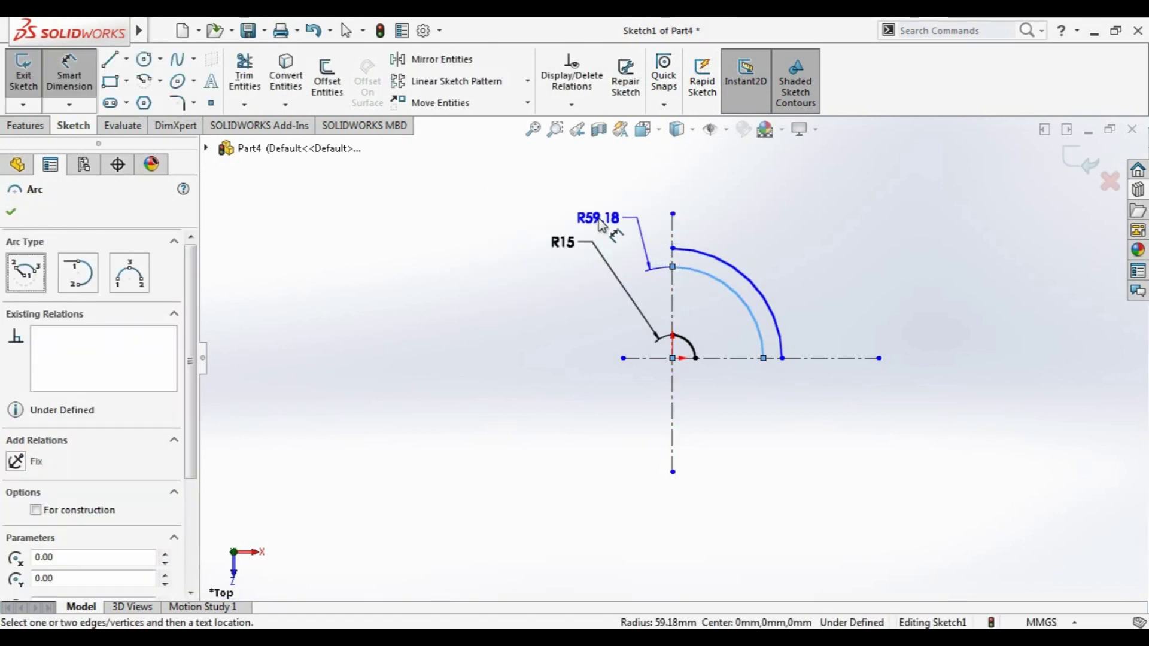
left_click(599, 220)
type("1")
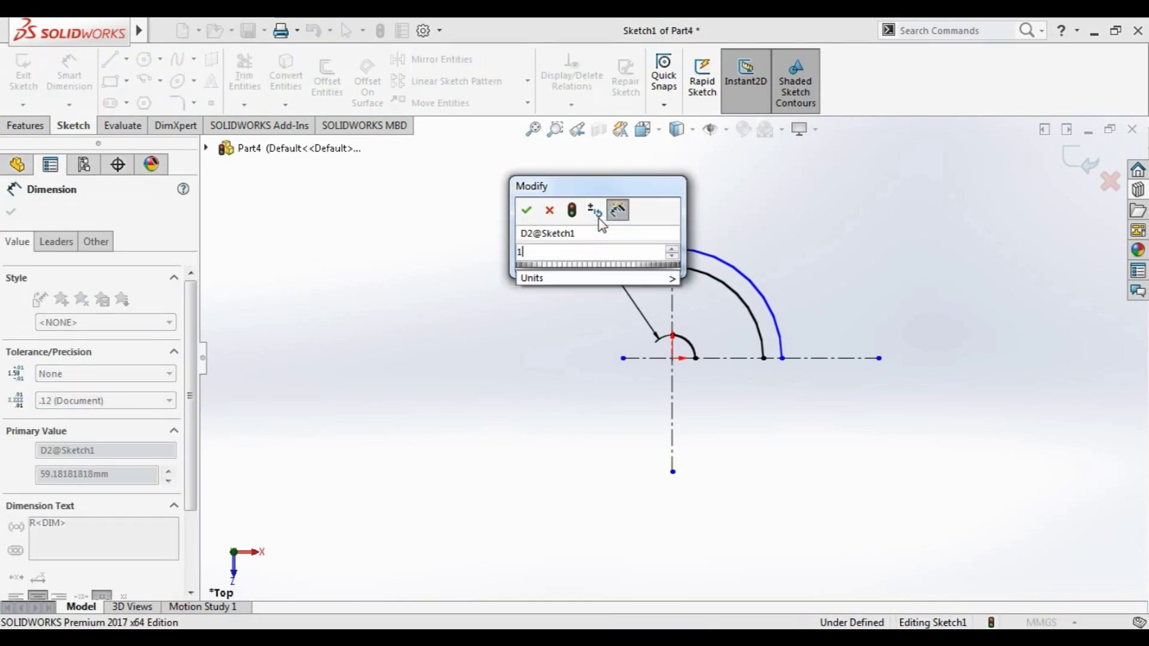
type("00")
key("Return")
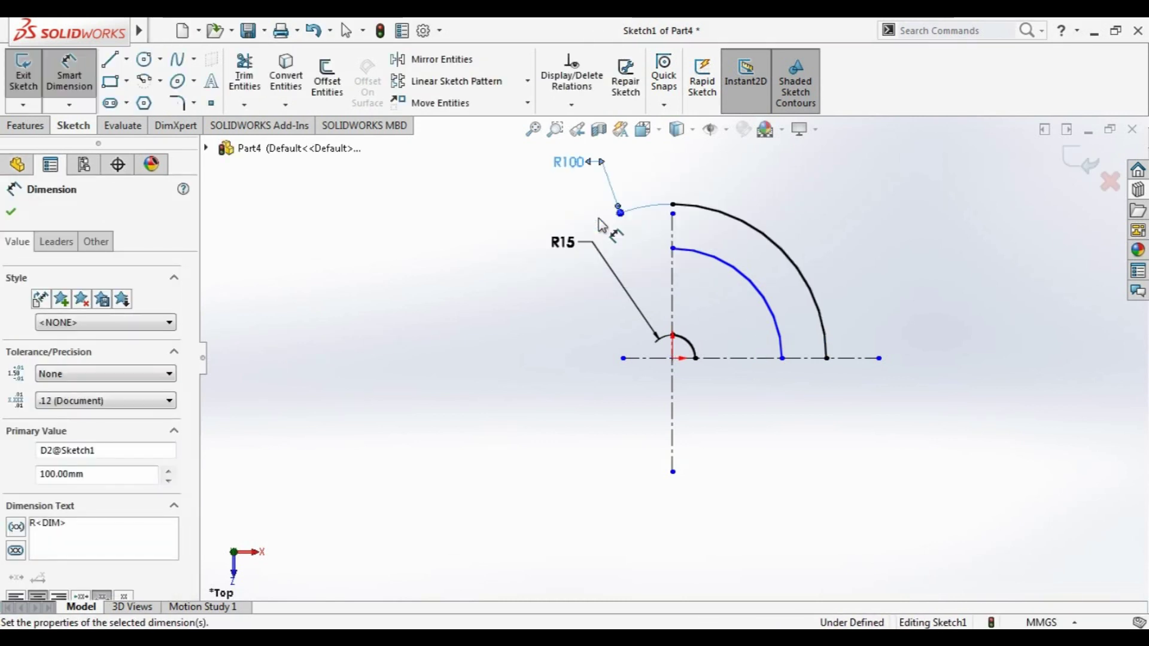
Dimension the outer arc at radius 120, fully defining the sketch
left_click(730, 266)
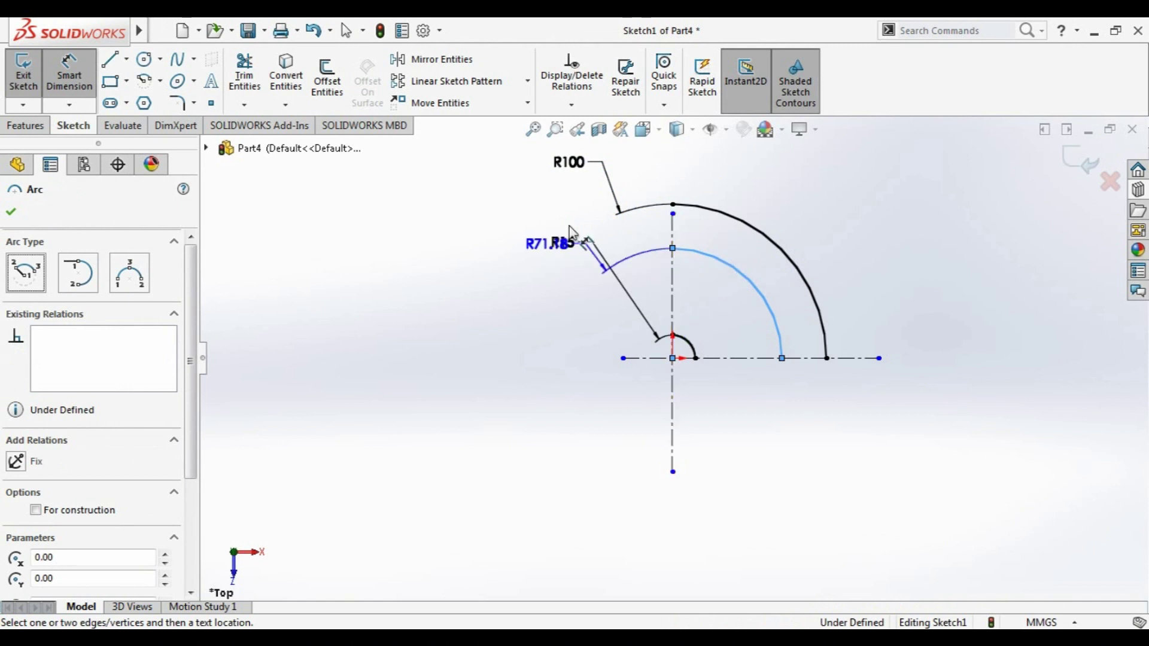
key("z")
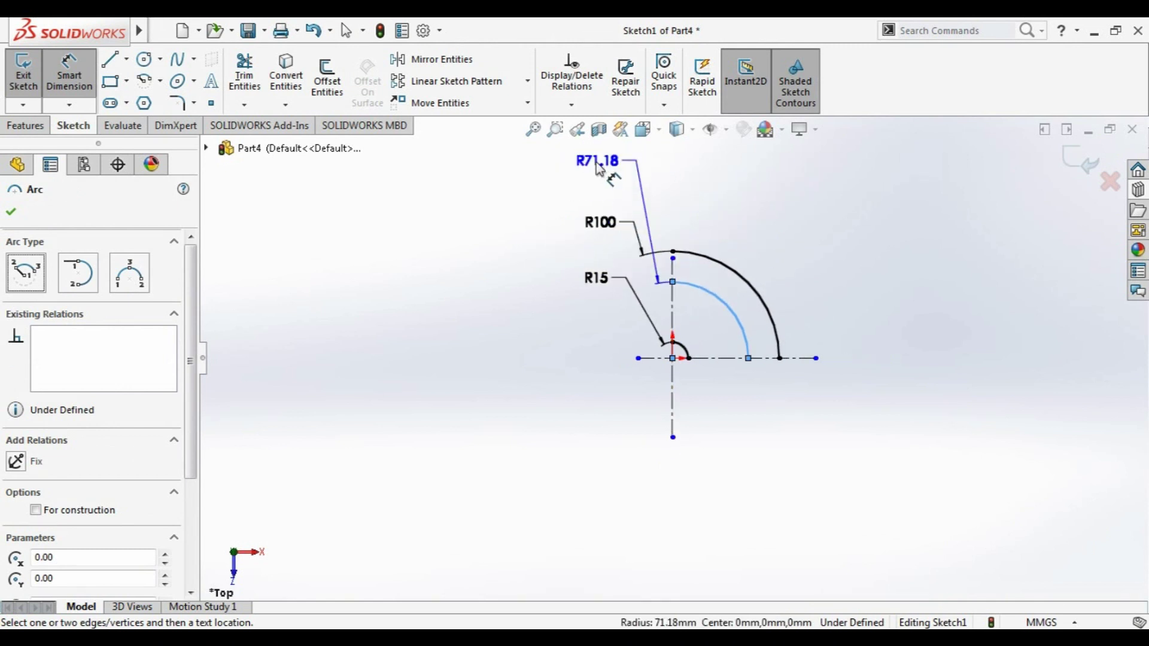
left_click(598, 169)
type("12")
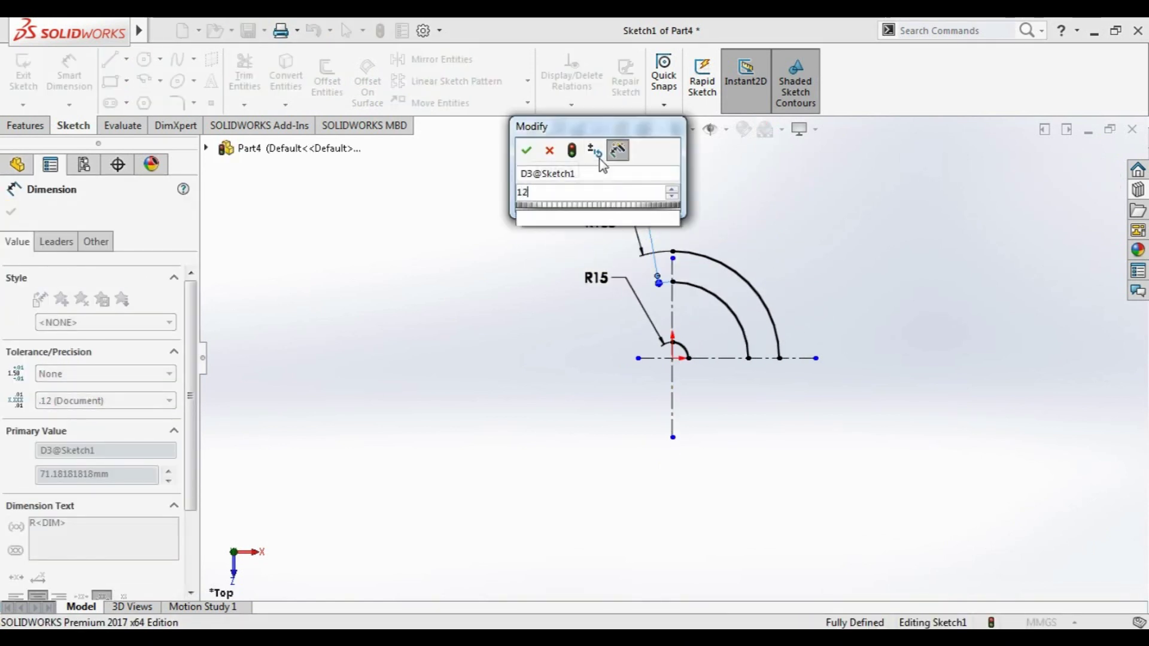
type("0")
key("Return")
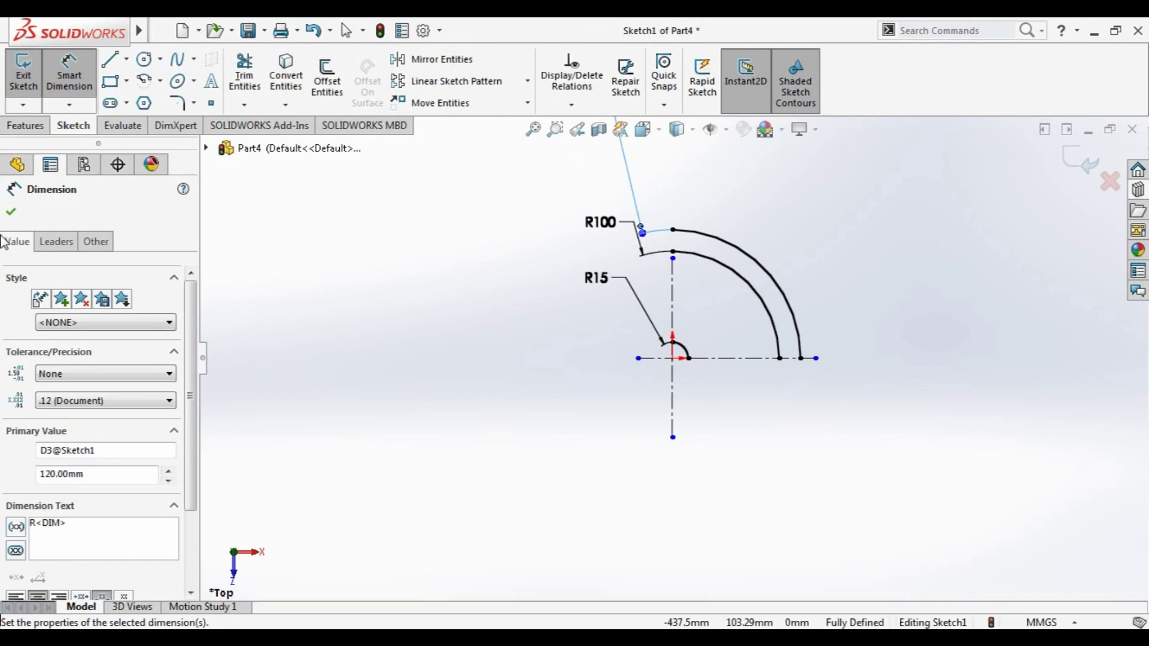
left_click(11, 213)
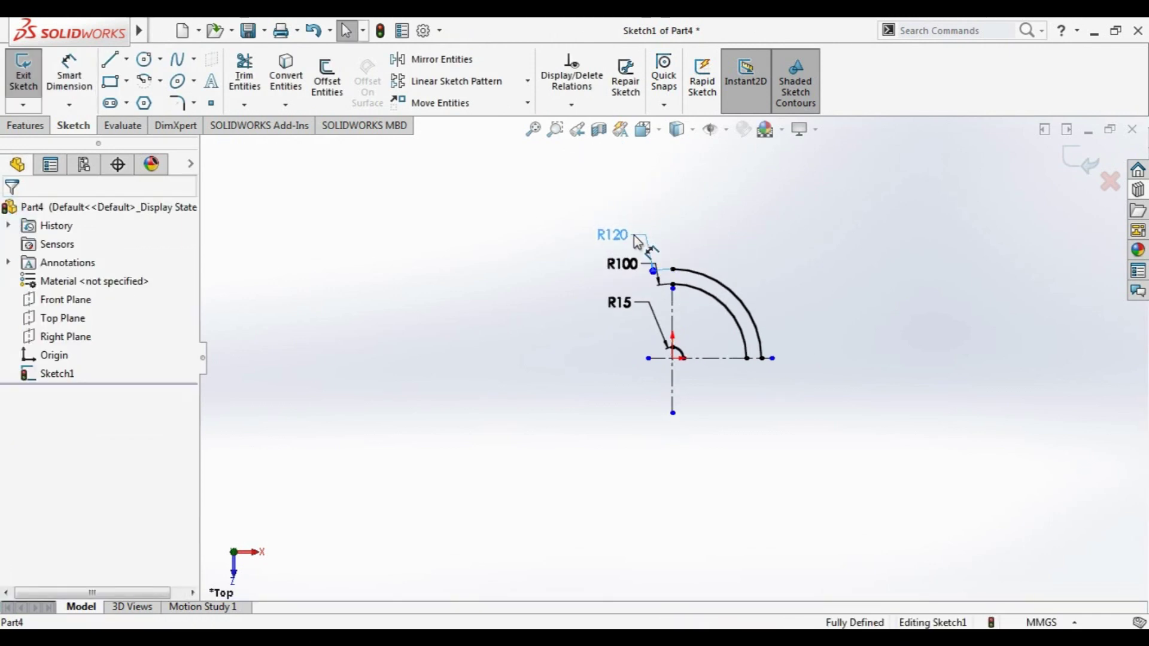
Extend the vertical centerline's top endpoint above the R120 arc
left_click(617, 242)
scroll(676, 306, "down", 3)
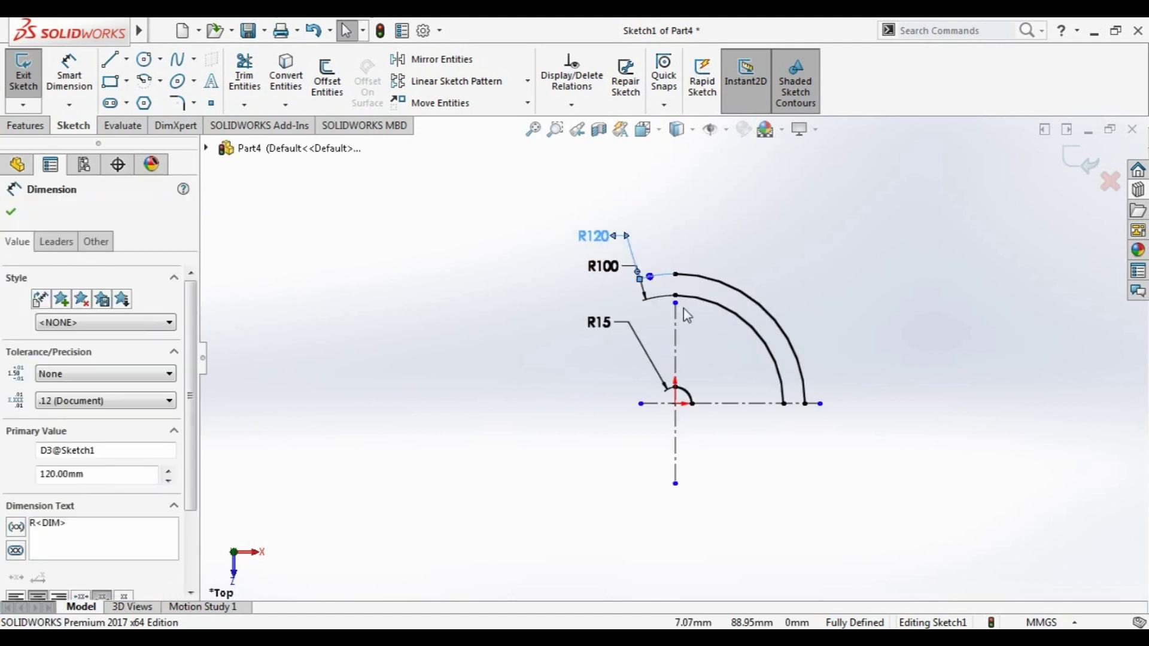
scroll(674, 311, "down", 3)
left_click_drag(669, 306, 669, 180)
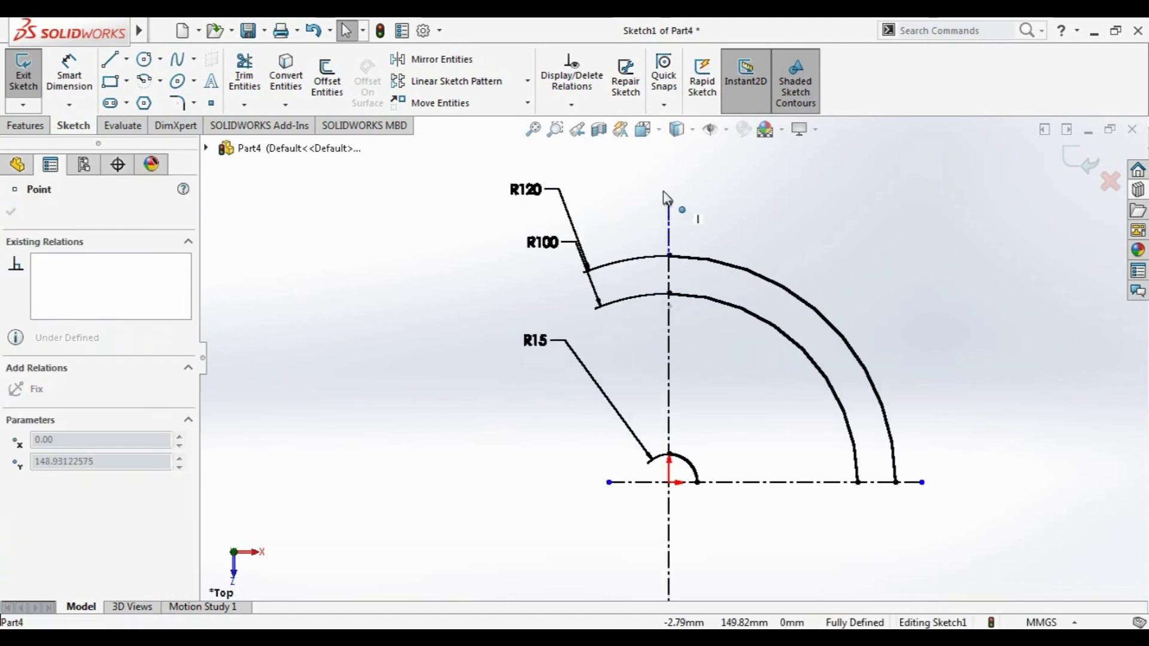
left_click(350, 416)
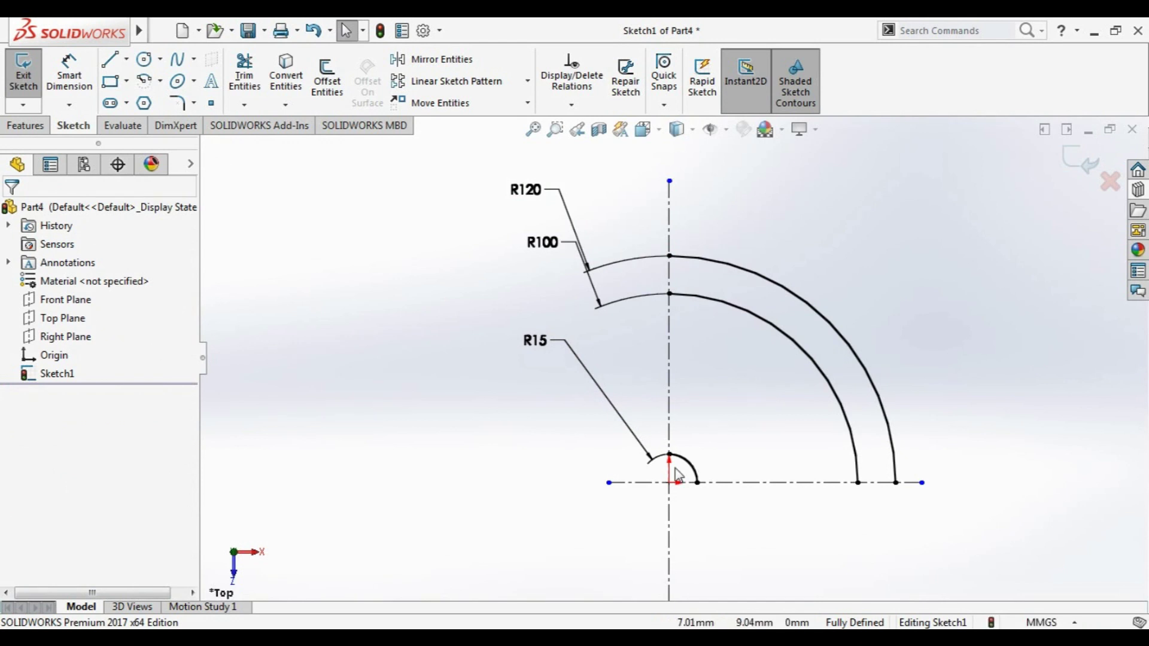
scroll(625, 456, "down", 1)
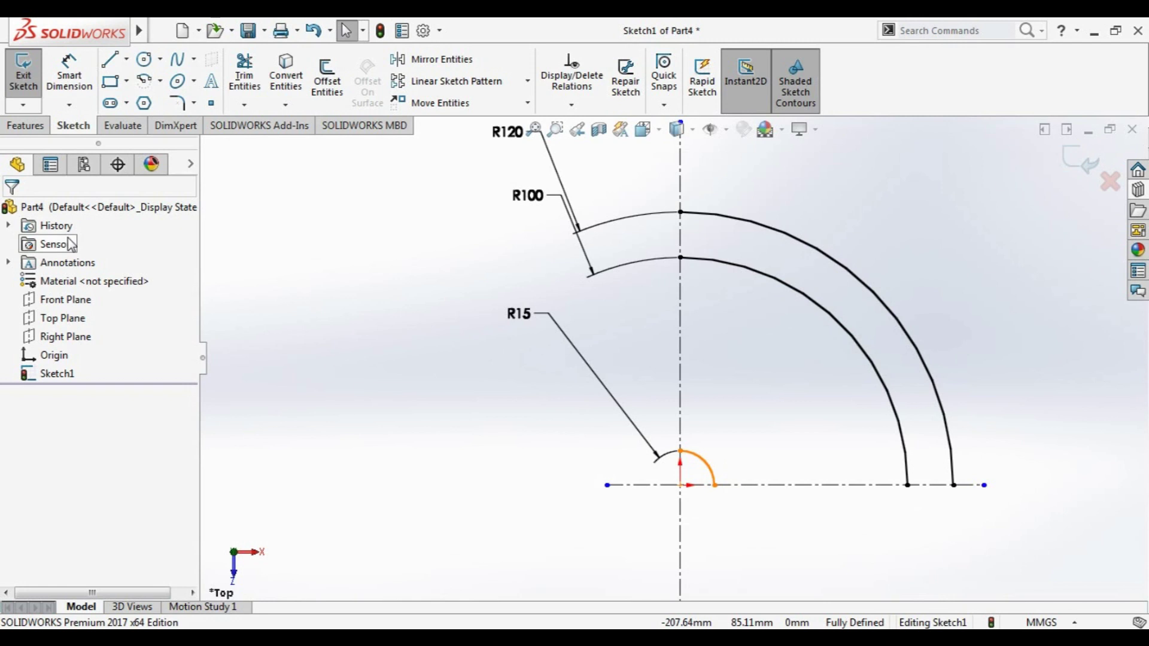
left_click(161, 29)
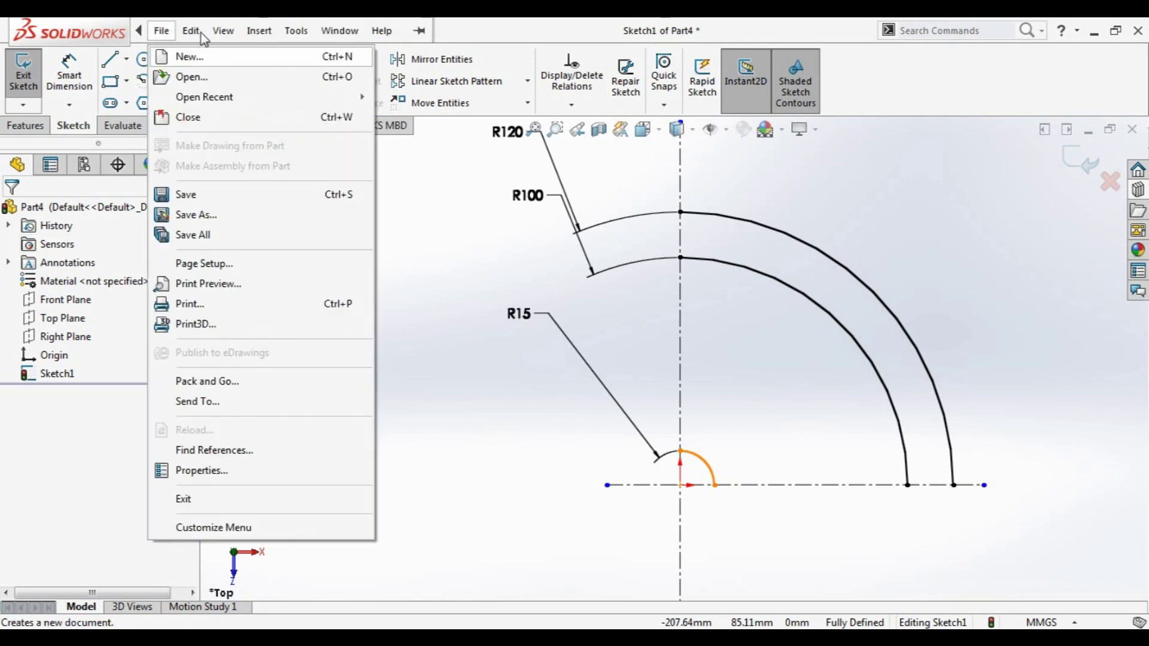
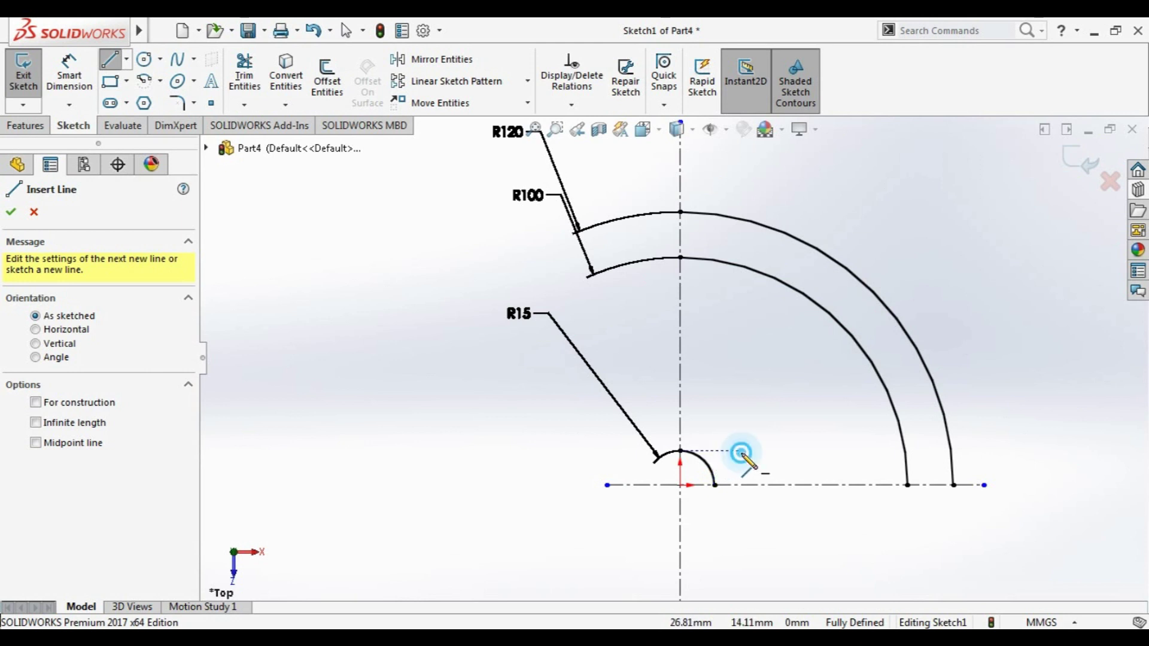
Draw a horizontal line from beside the hub to the inner R100 arc, replacing a discarded first attempt
left_click(740, 452)
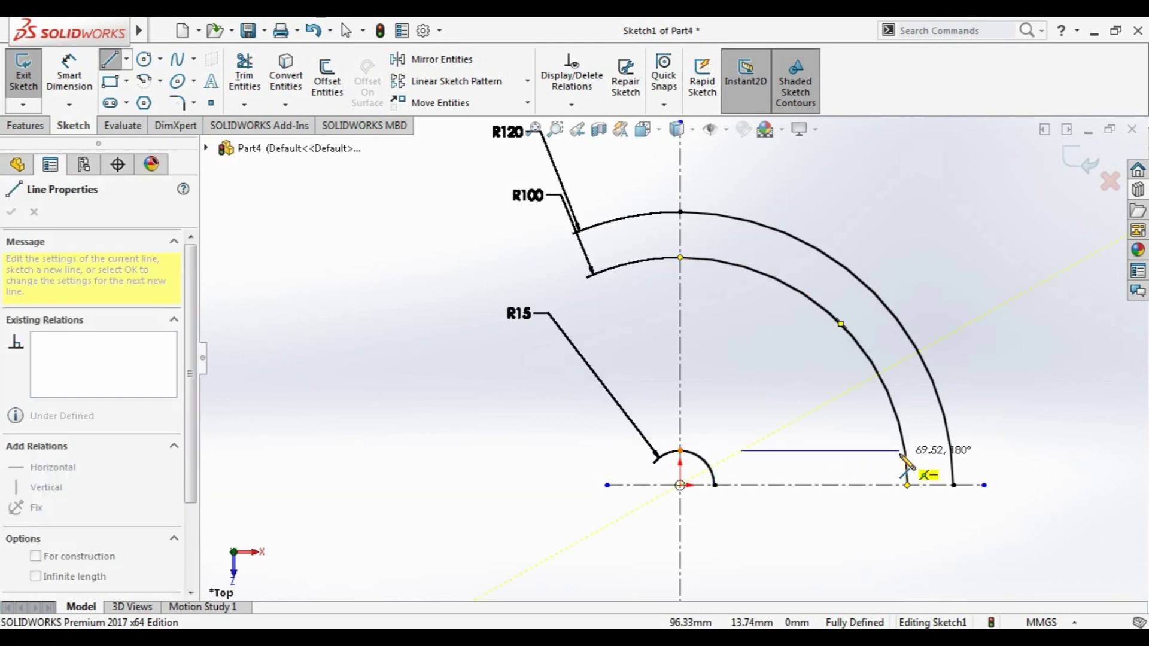
left_click(900, 453)
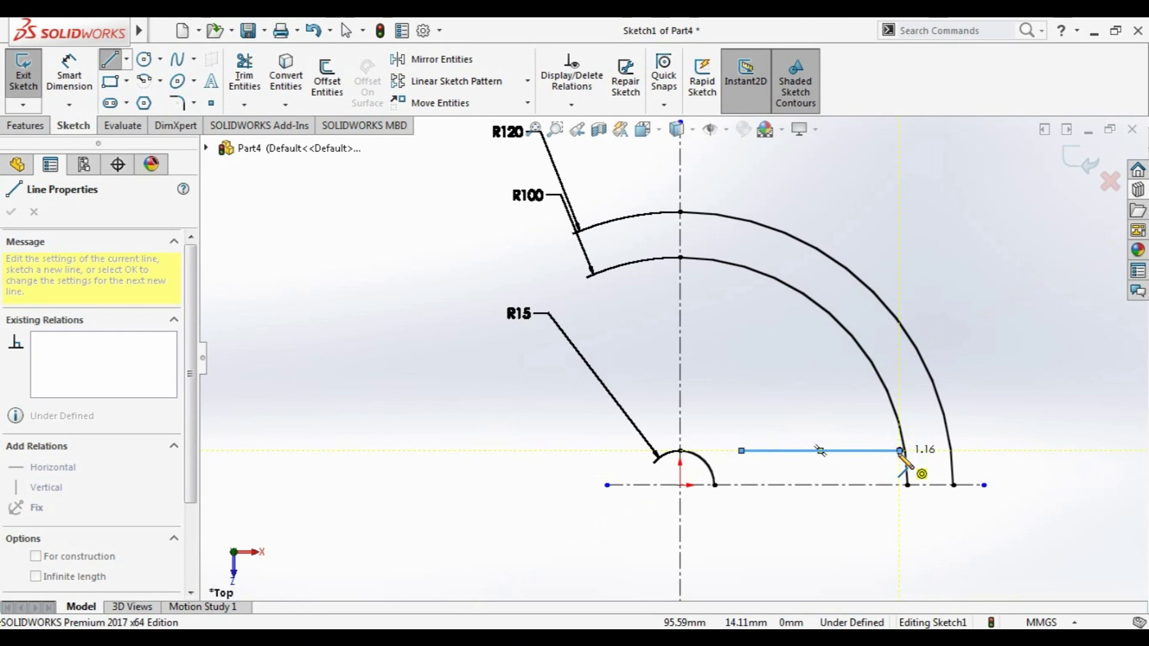
key("Escape")
key("Delete")
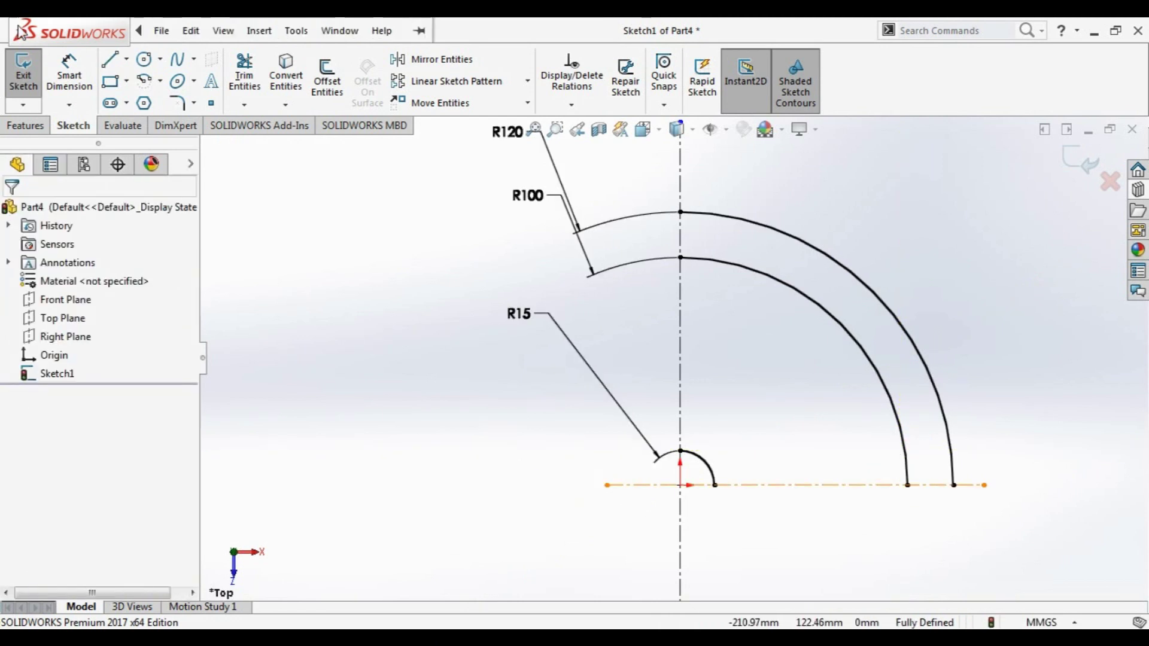
left_click(110, 62)
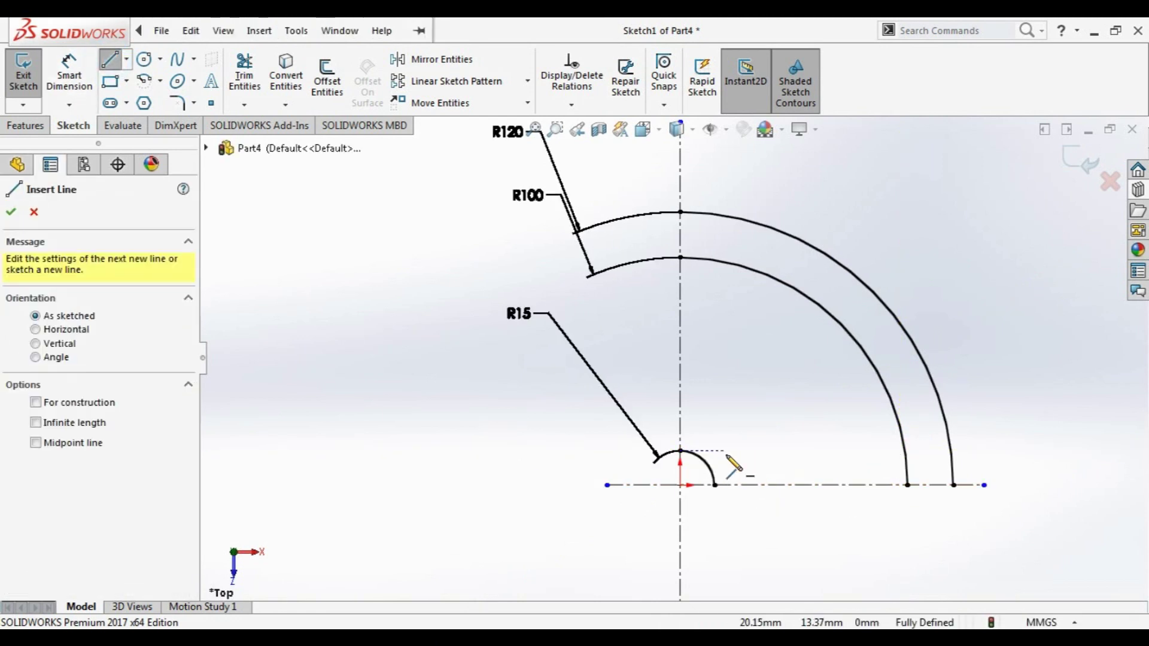
left_click(732, 450)
double_click(904, 451)
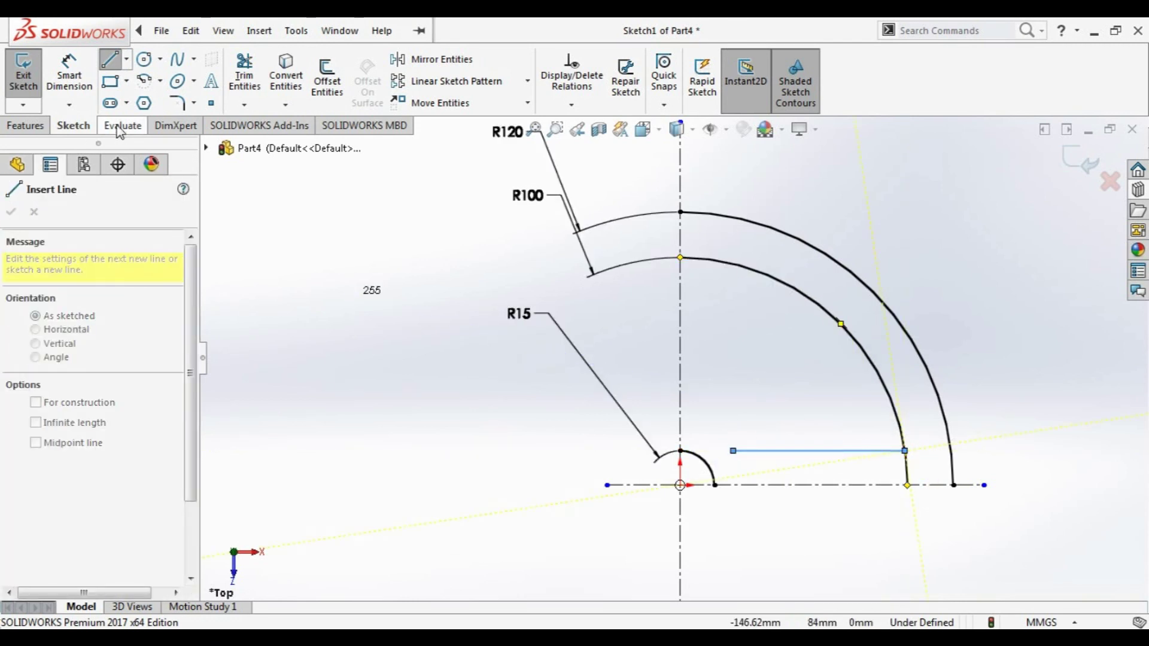
Dimension the horizontal line 15 mm above the centreline
left_click(70, 74)
left_click(864, 451)
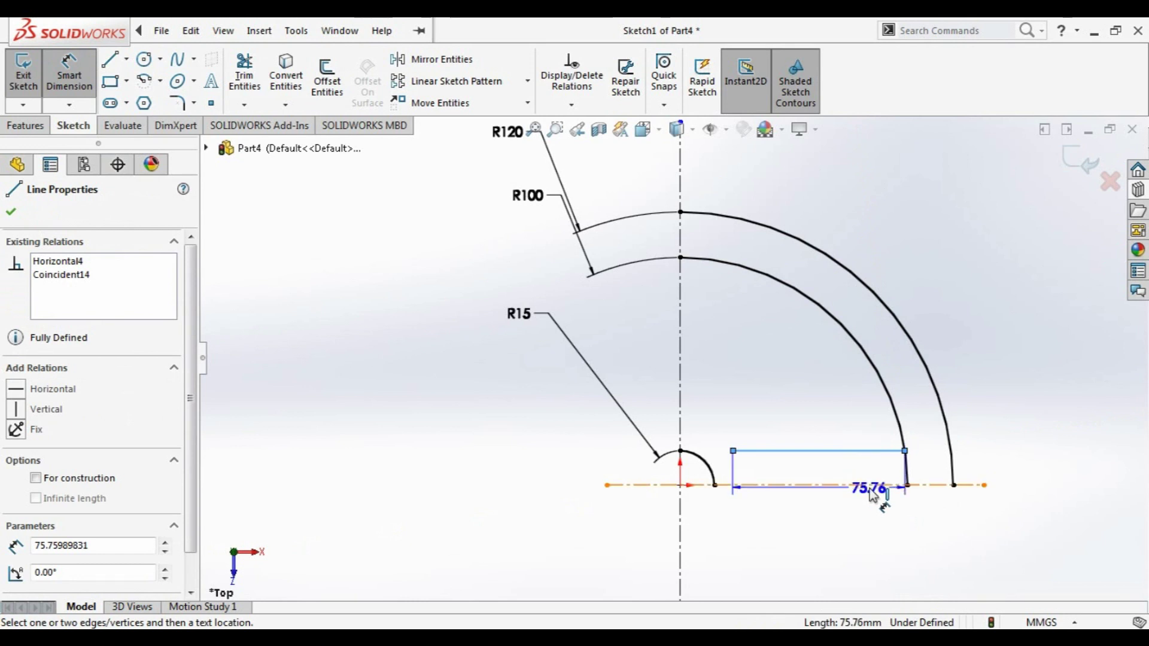
left_click(872, 484)
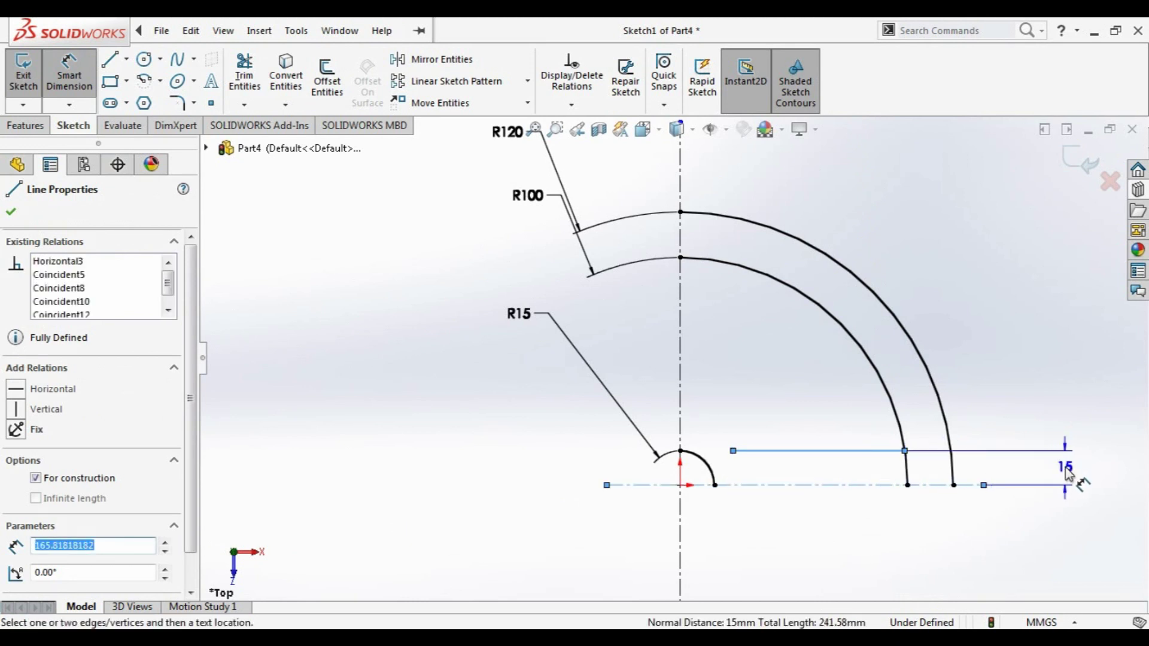
left_click(1068, 473)
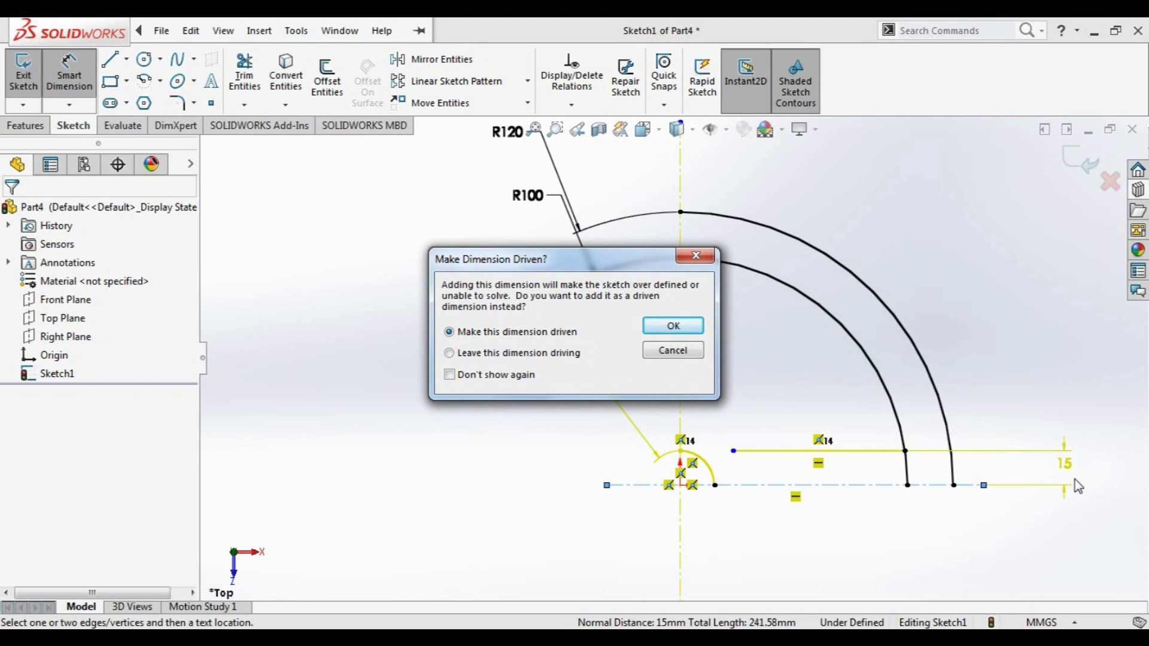
Resolve the over-define prompt by leaving the 15 mm dimension driving
left_click(522, 356)
left_click(665, 328)
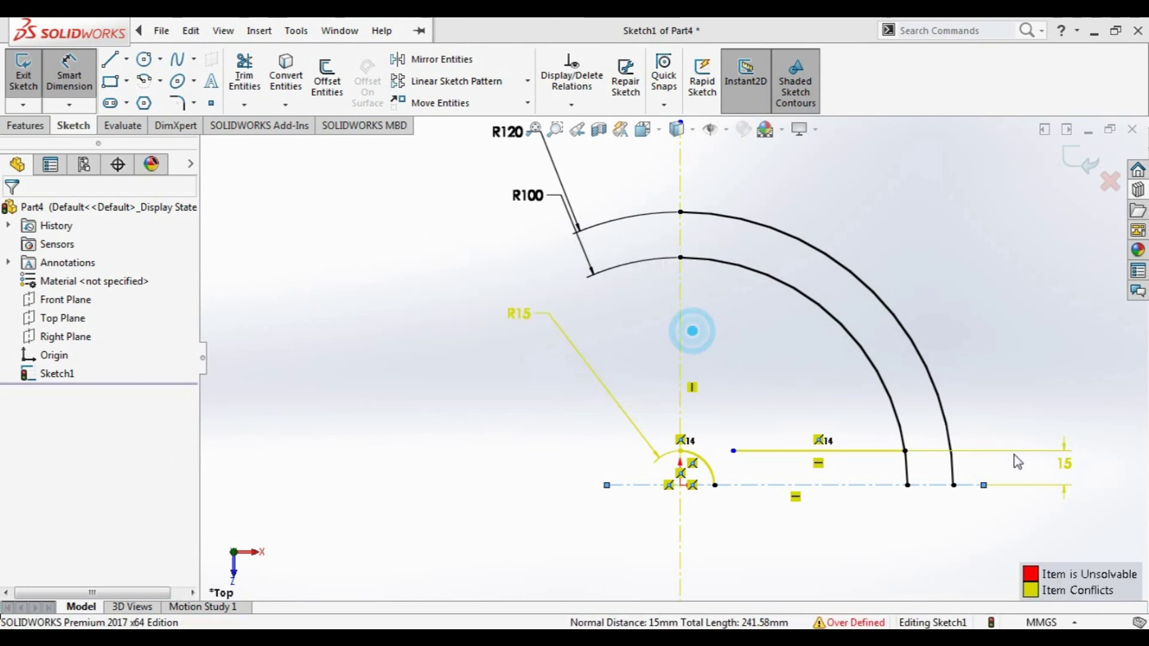
left_click(1064, 462)
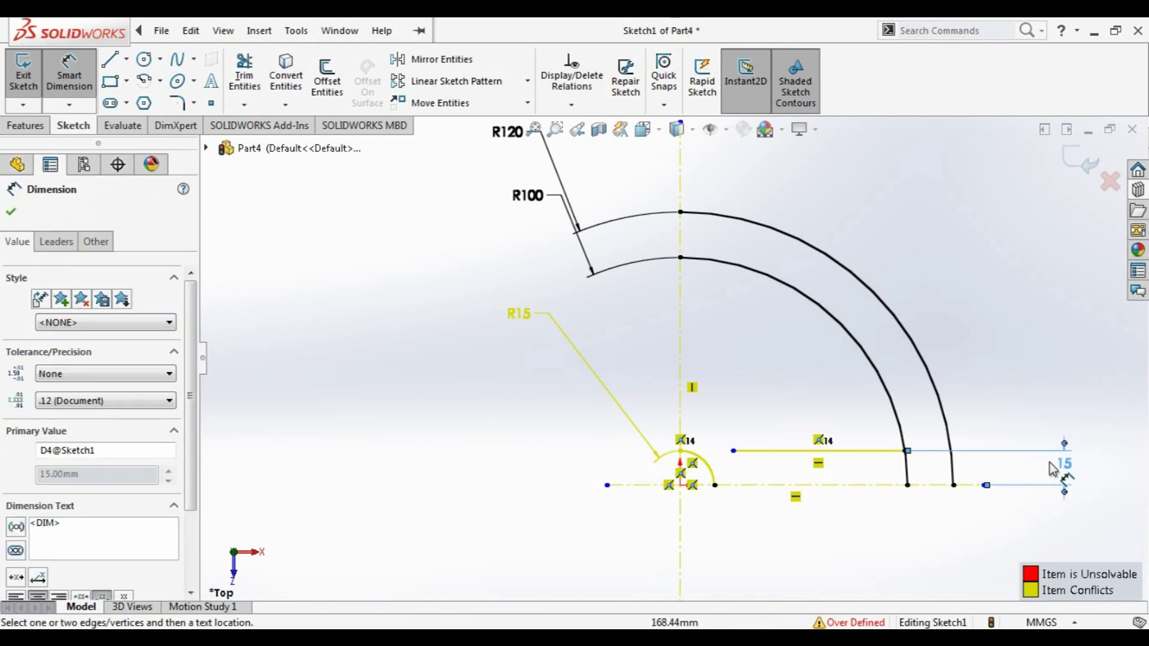
scroll(4, 291, "down", 3)
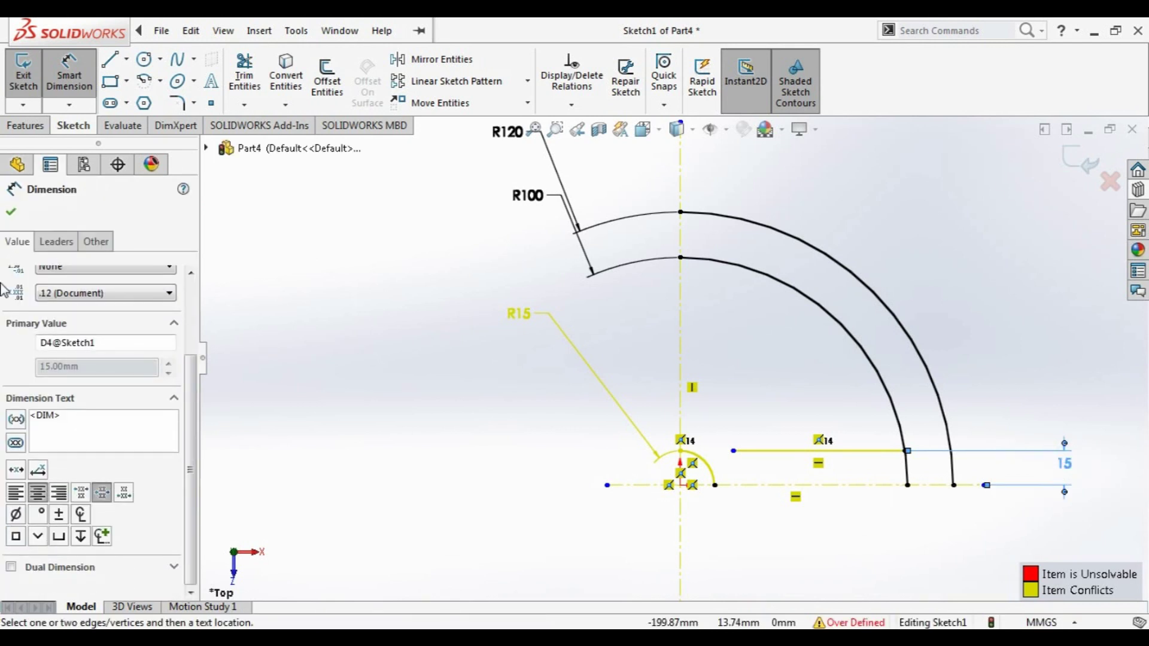
left_click(11, 211)
Delete the 15 mm dimension and the horizontal line
left_click(997, 448)
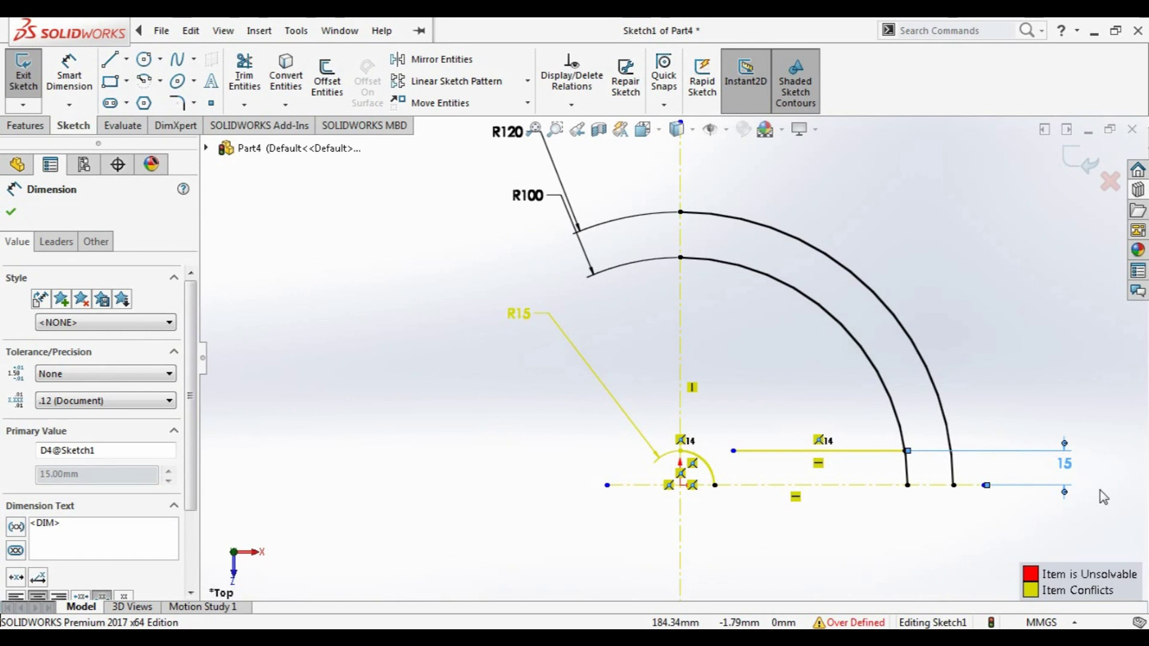
key("Delete")
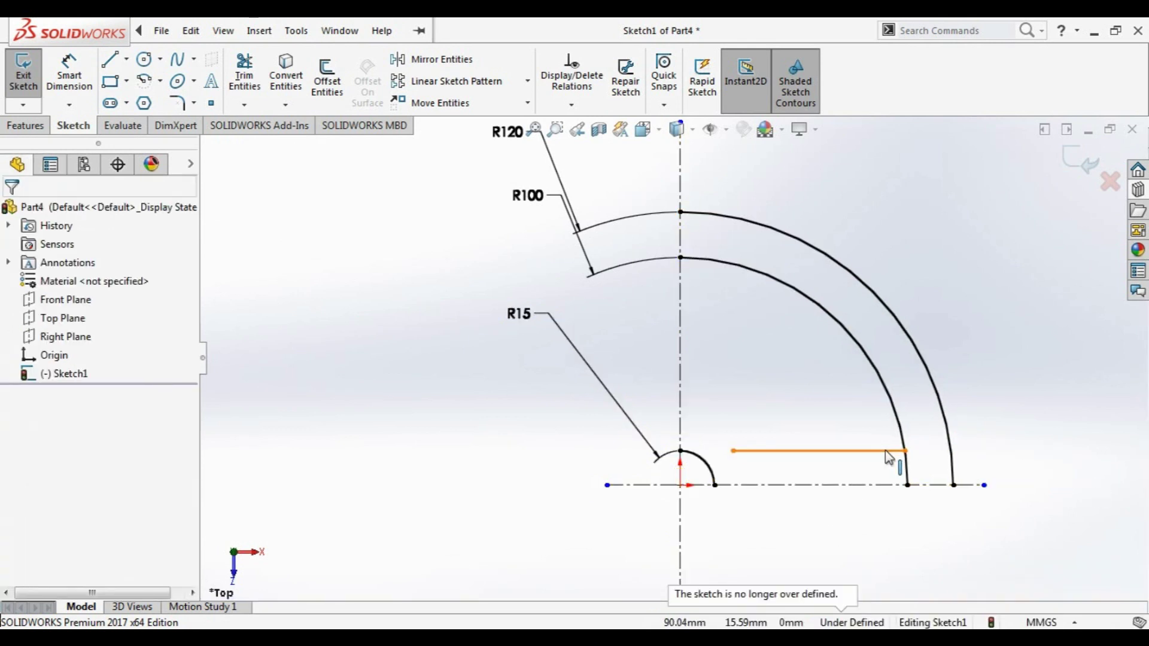
left_click(886, 452)
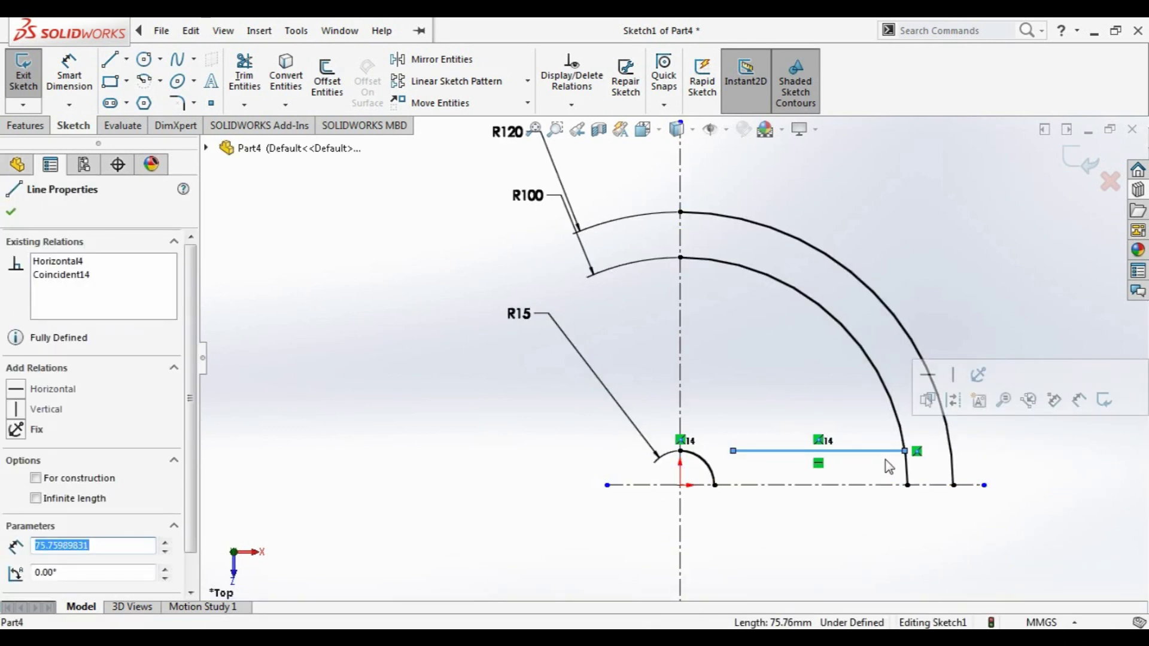
key("Delete")
key("l")
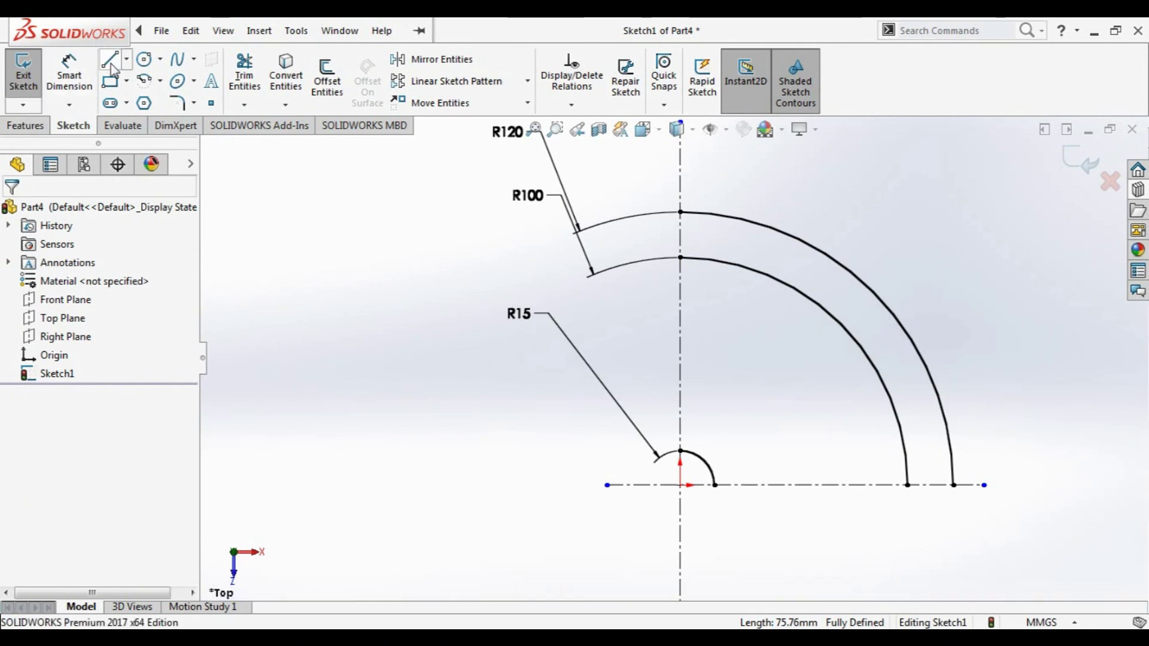
Draw a new horizontal line from beside the hub to the R100 arc, 10 mm above the centreline
left_click(733, 465)
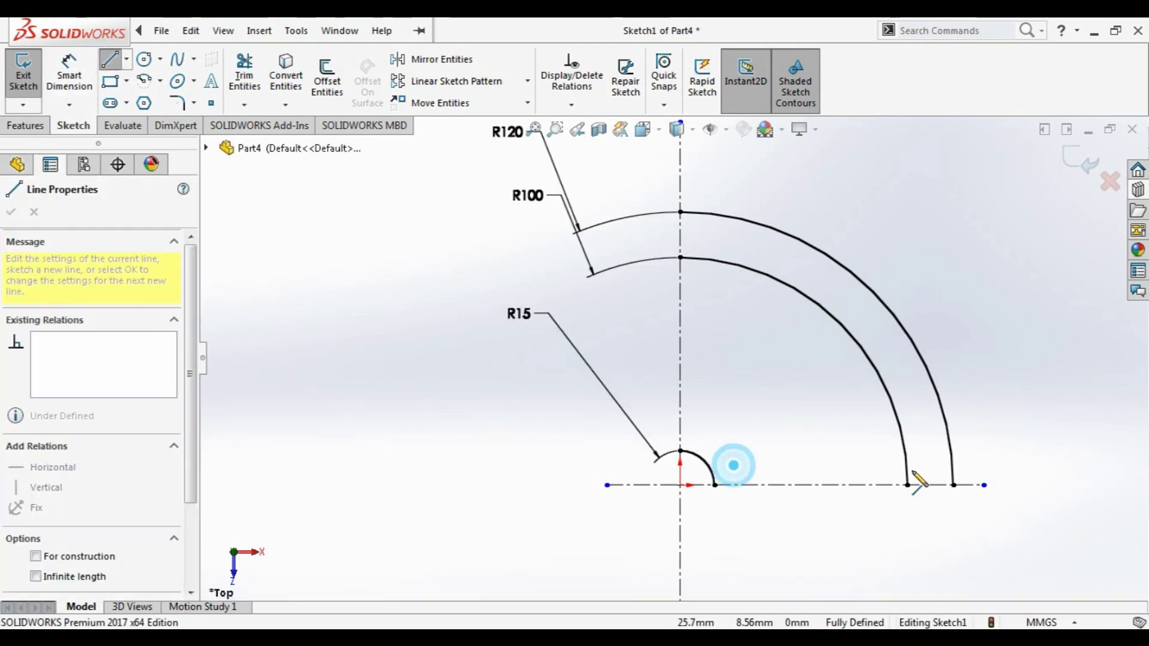
left_click(907, 466)
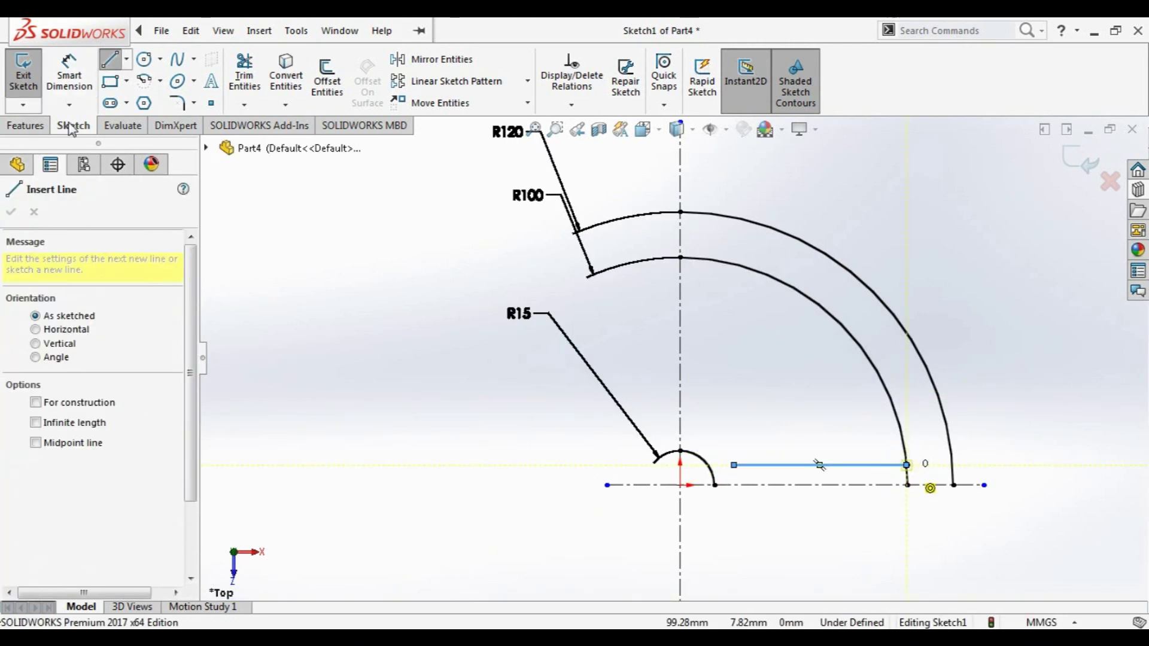
left_click(66, 78)
left_click(850, 466)
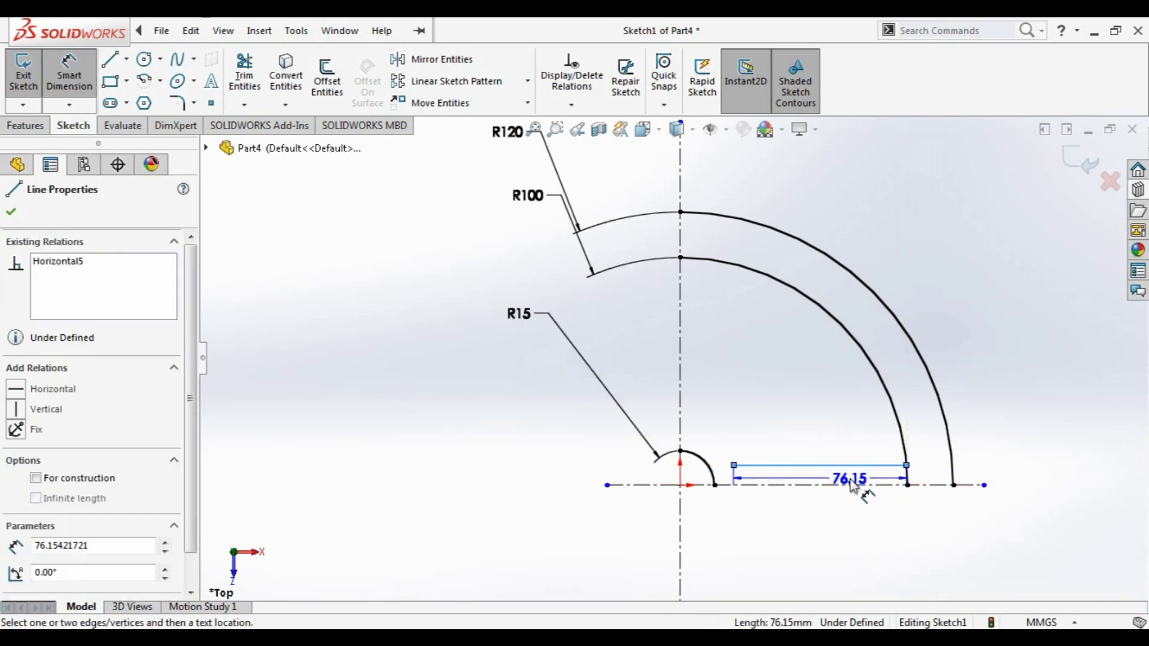
left_click(862, 484)
left_click(1028, 479)
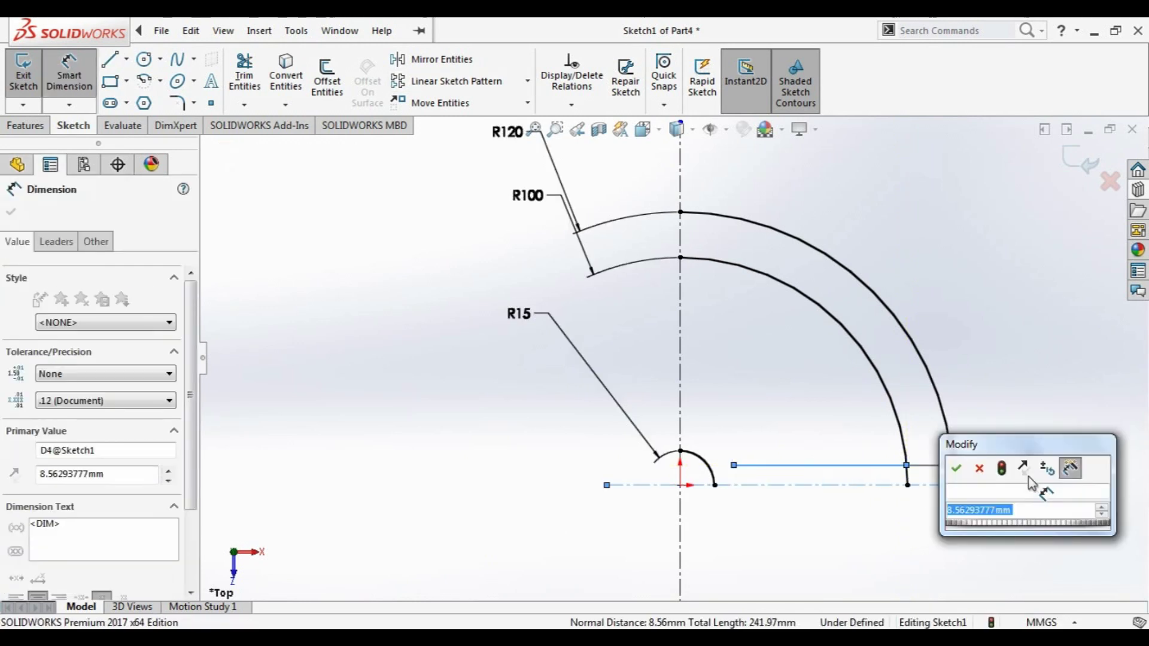
type("10")
key("Return")
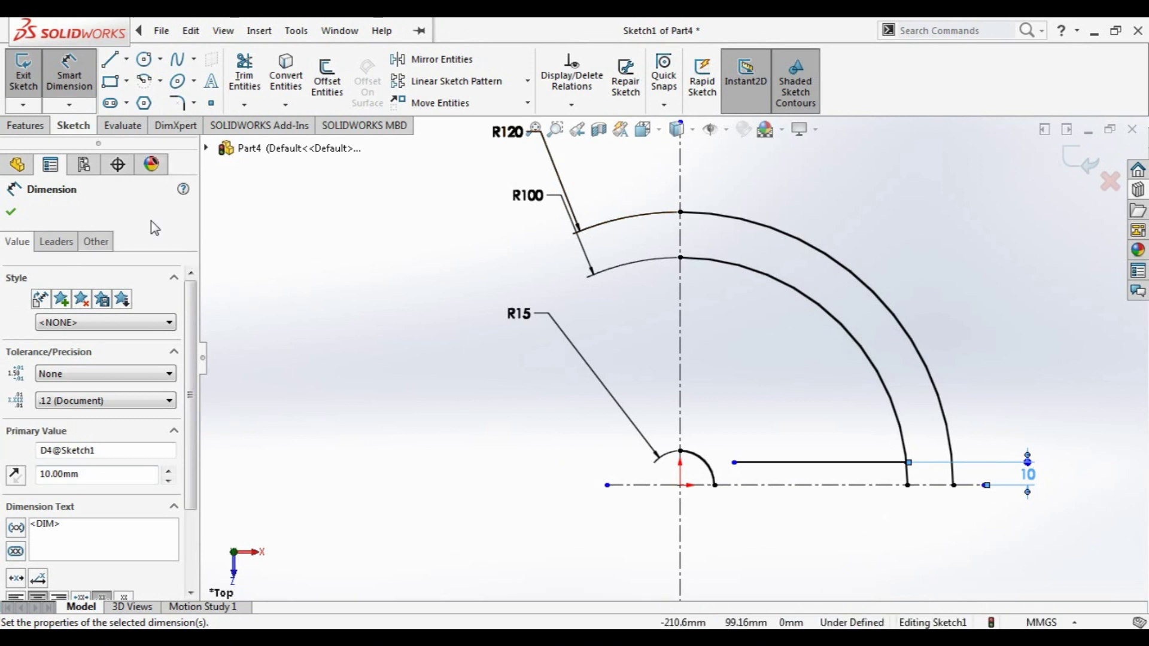
left_click(244, 76)
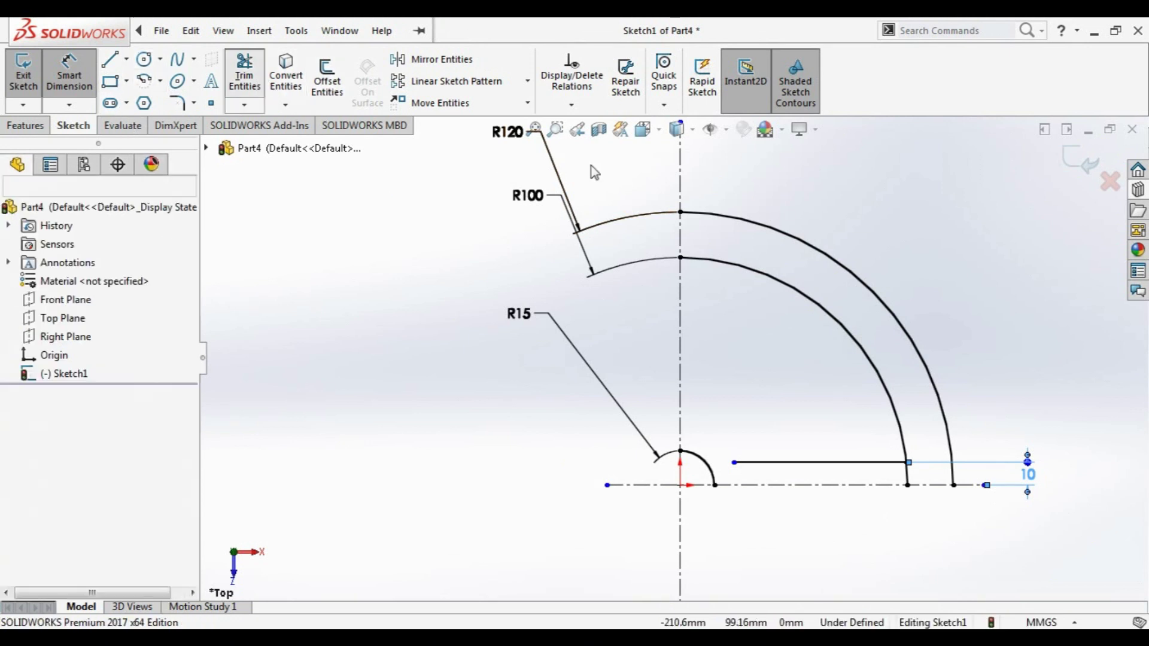
Trim away the inner R100 arc's stub below the 10 mm line
left_click(907, 474)
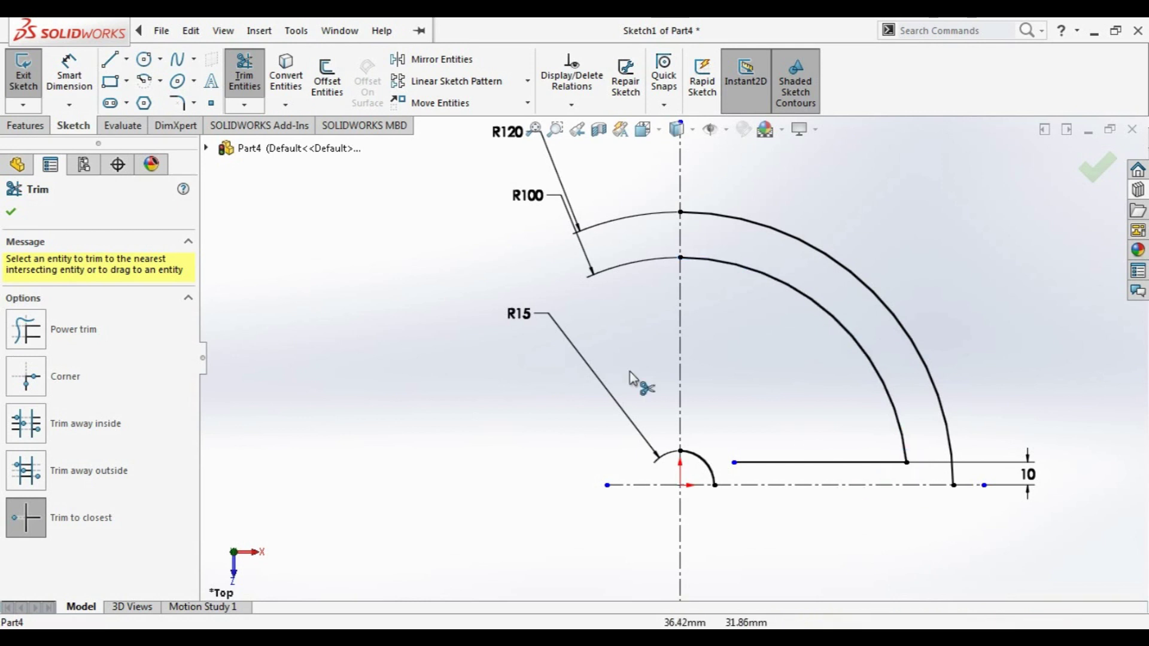
left_click(16, 218)
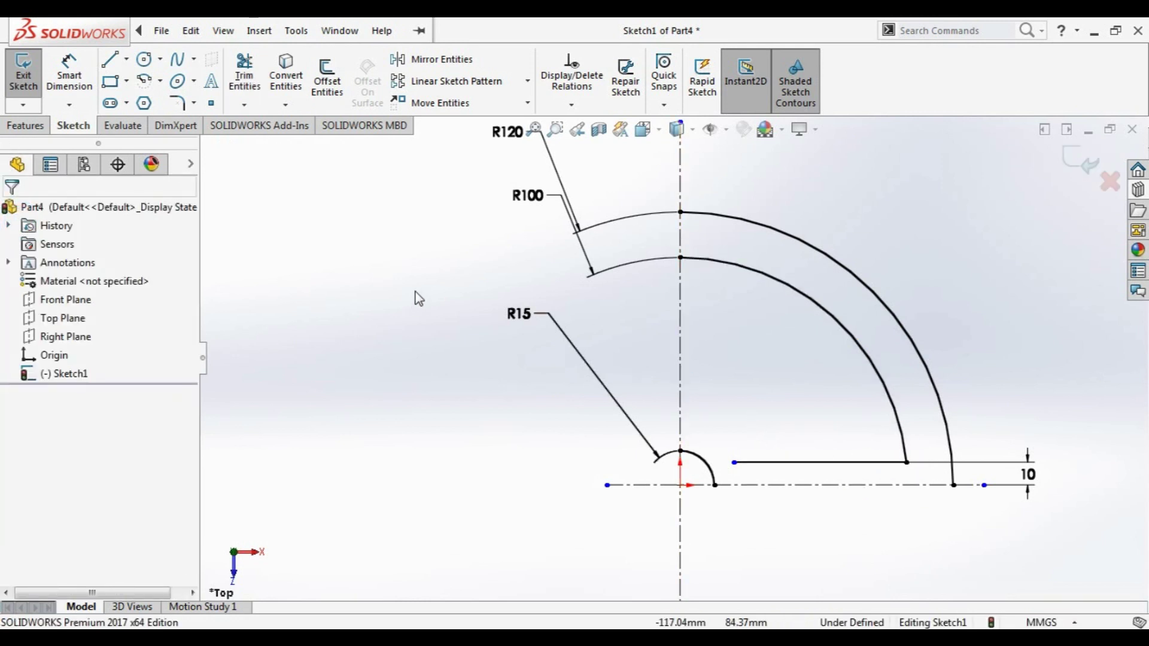
left_click(191, 31)
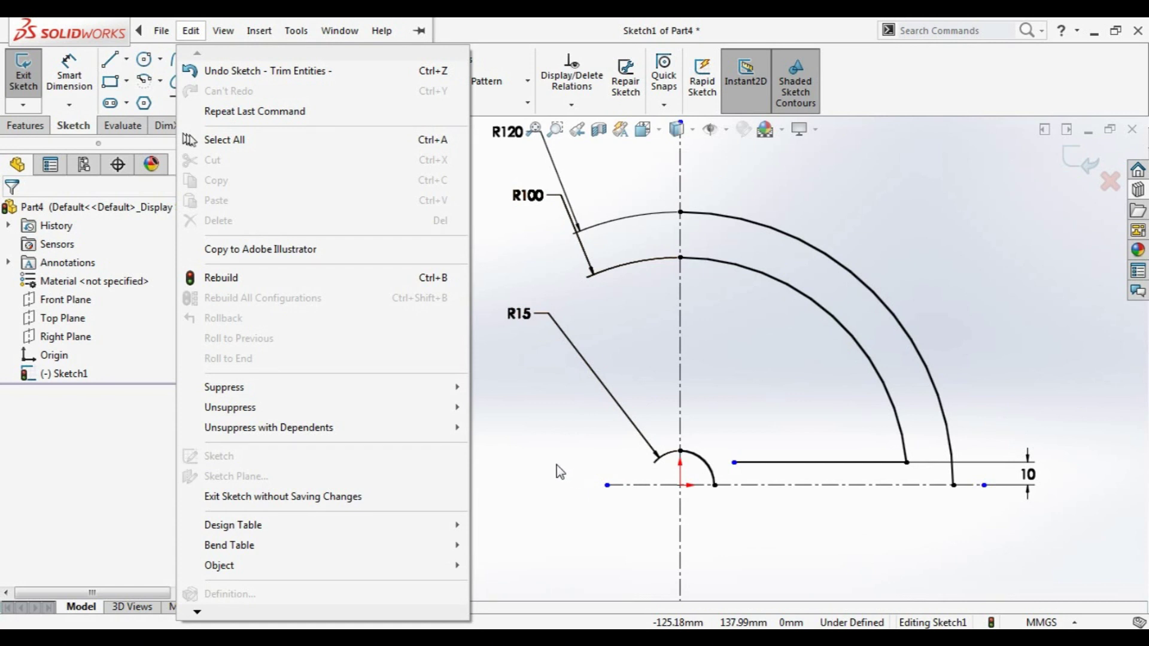
left_click(575, 464)
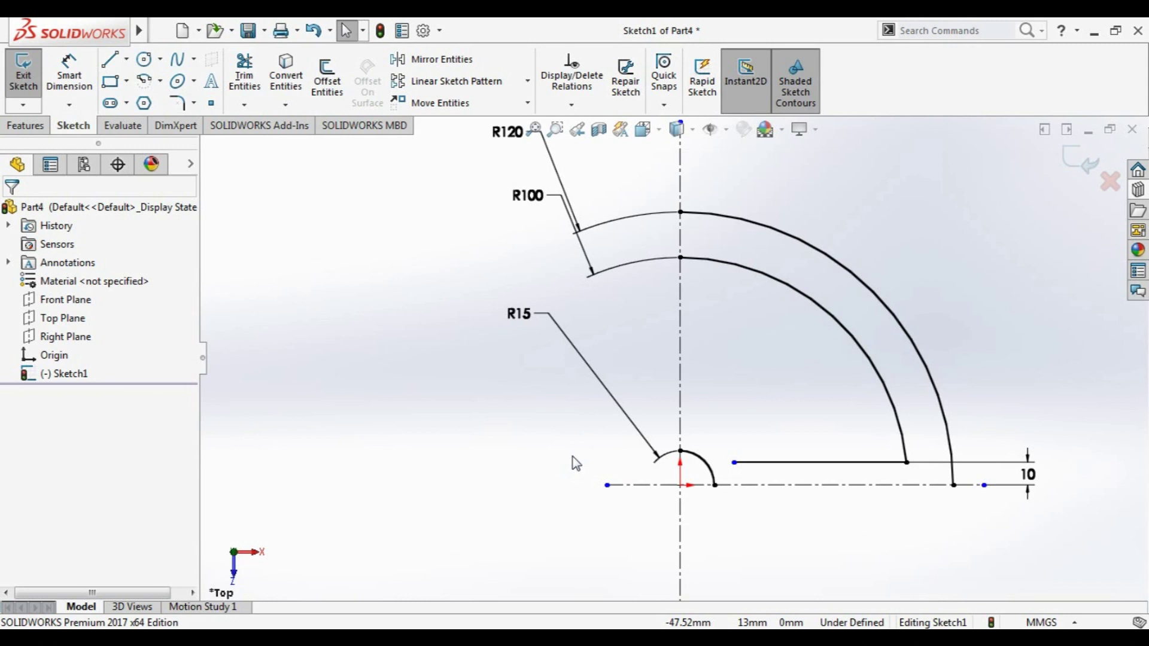
left_click(143, 80)
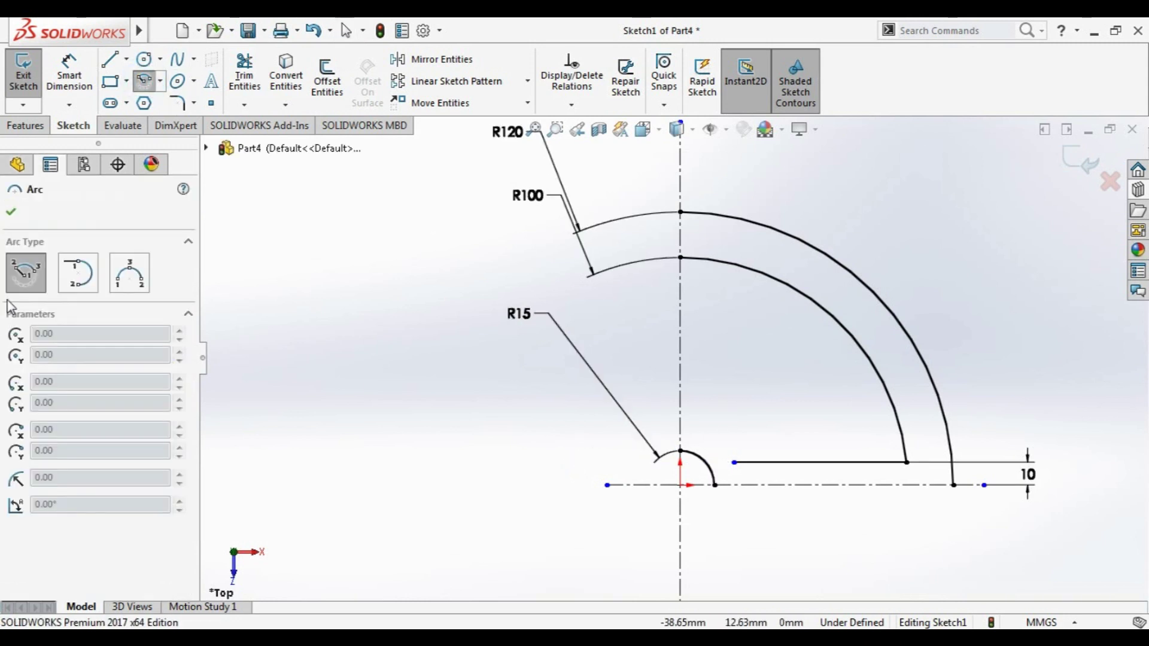
Draw a centre-point arc at the origin from the line's left end to above the hub
left_click(680, 484)
left_click(733, 462)
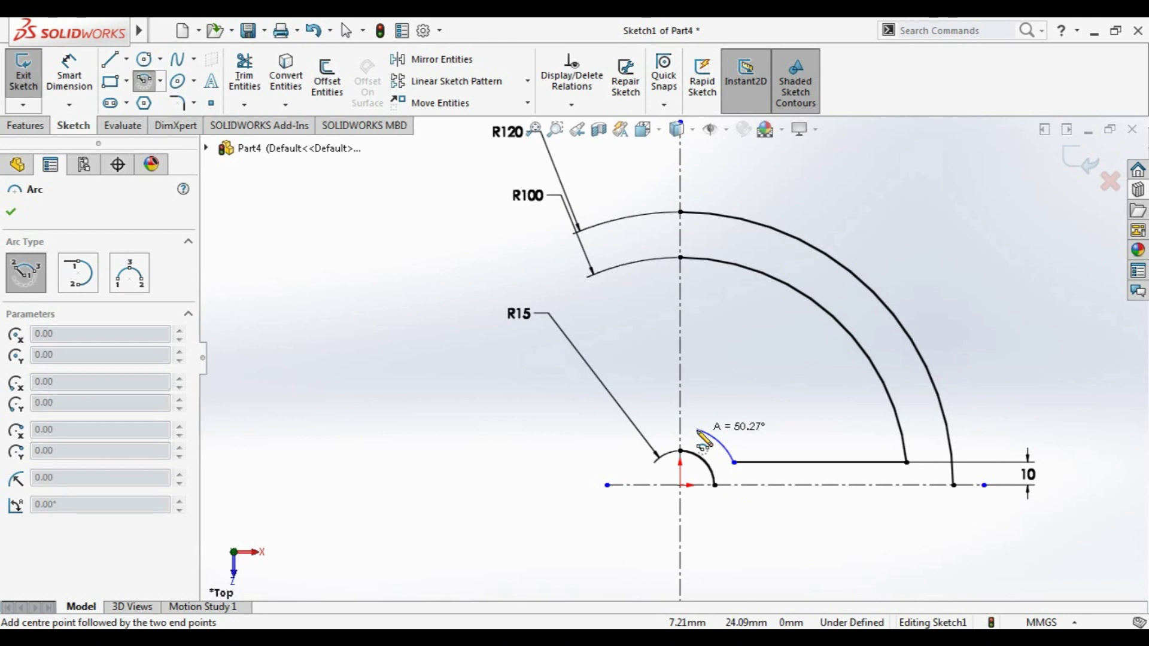
left_click(697, 430)
key("Escape")
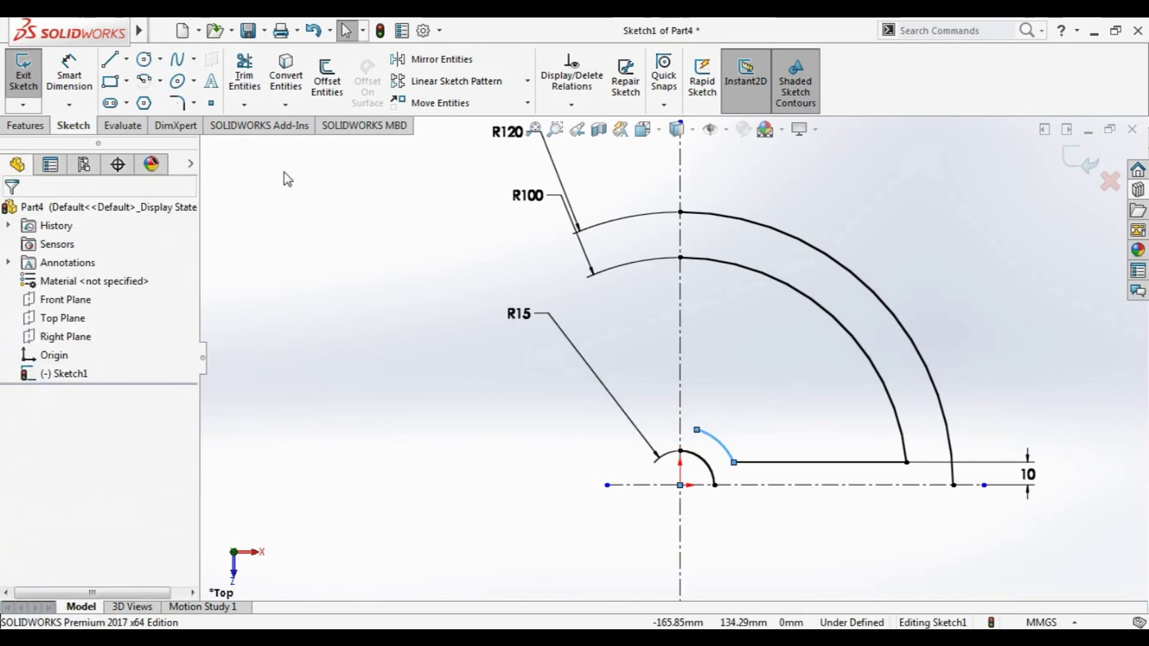
Dimension the small hub arc to radius R30
left_click(88, 77)
left_click(723, 441)
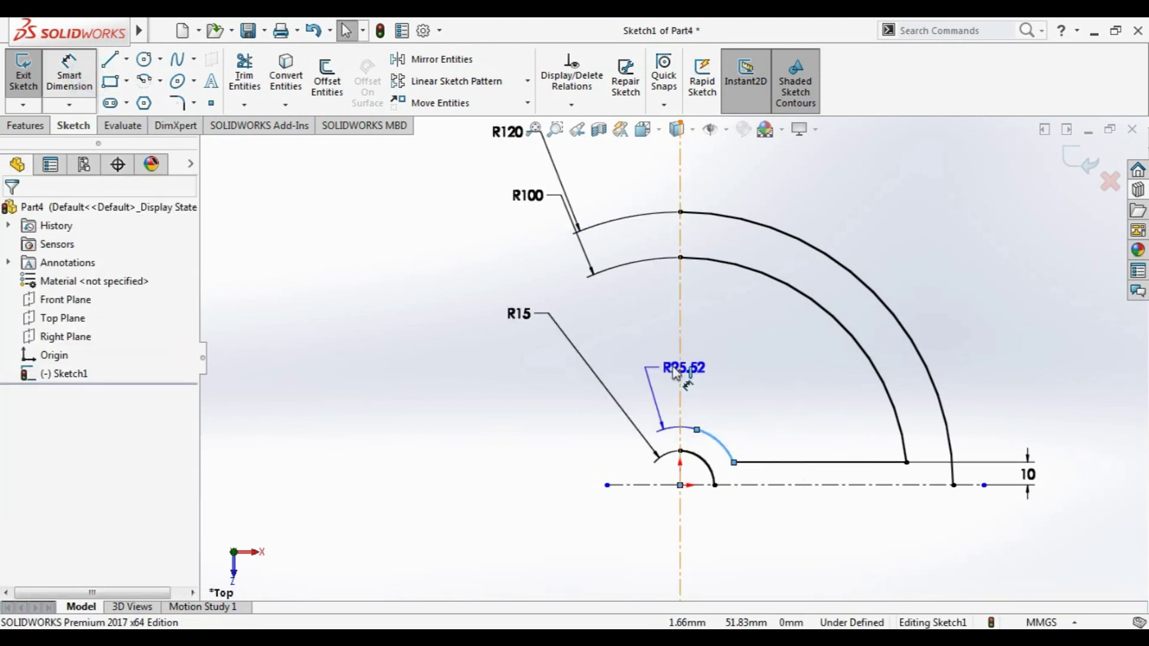
left_click(601, 340)
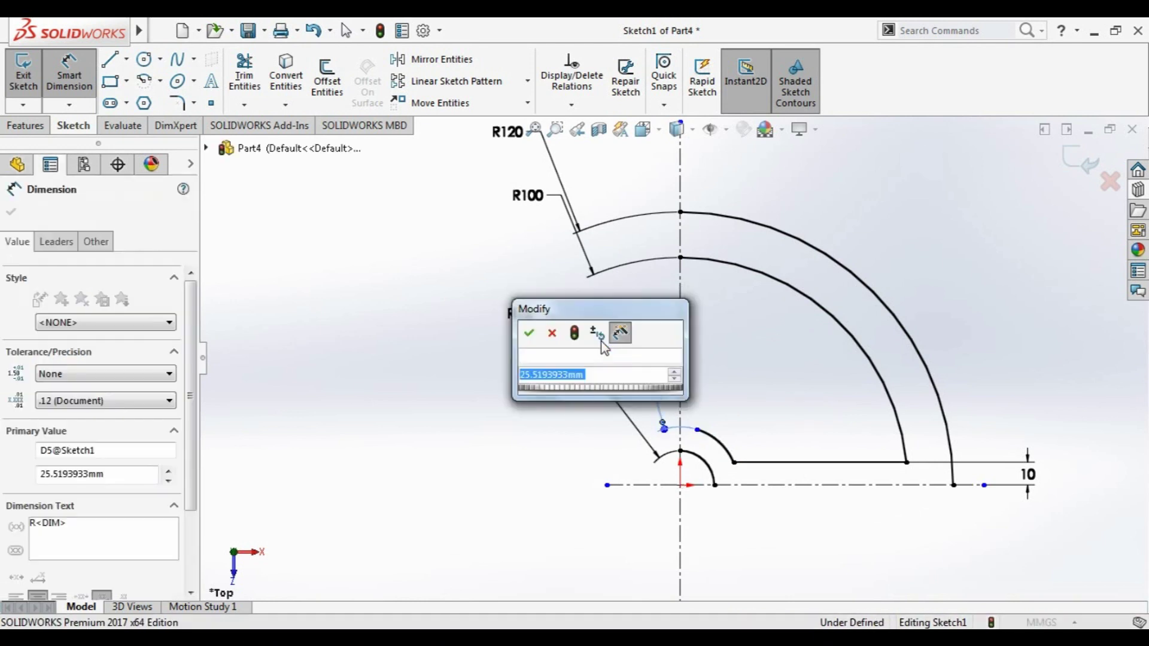
type("3")
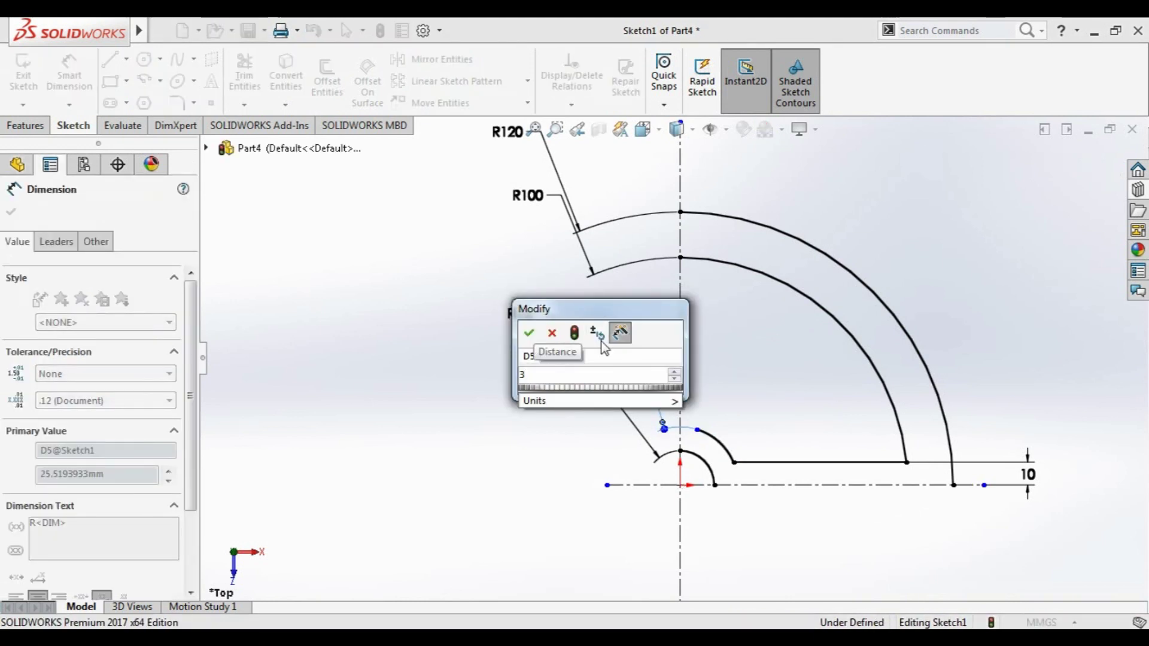
type("0")
key("Return")
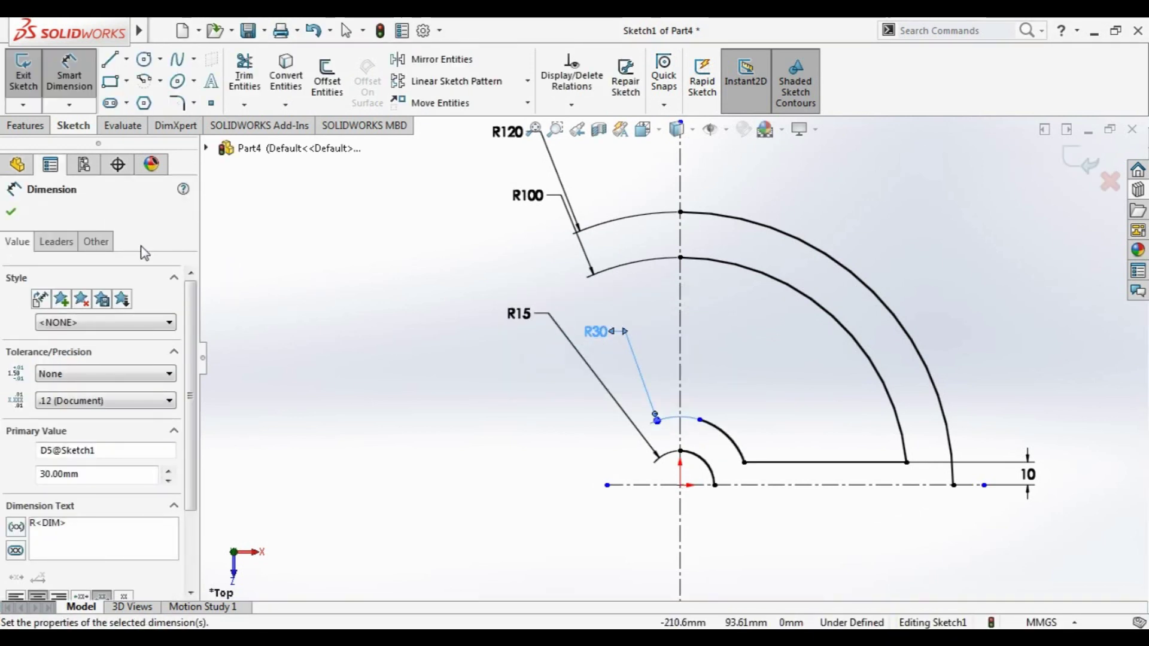
left_click(13, 212)
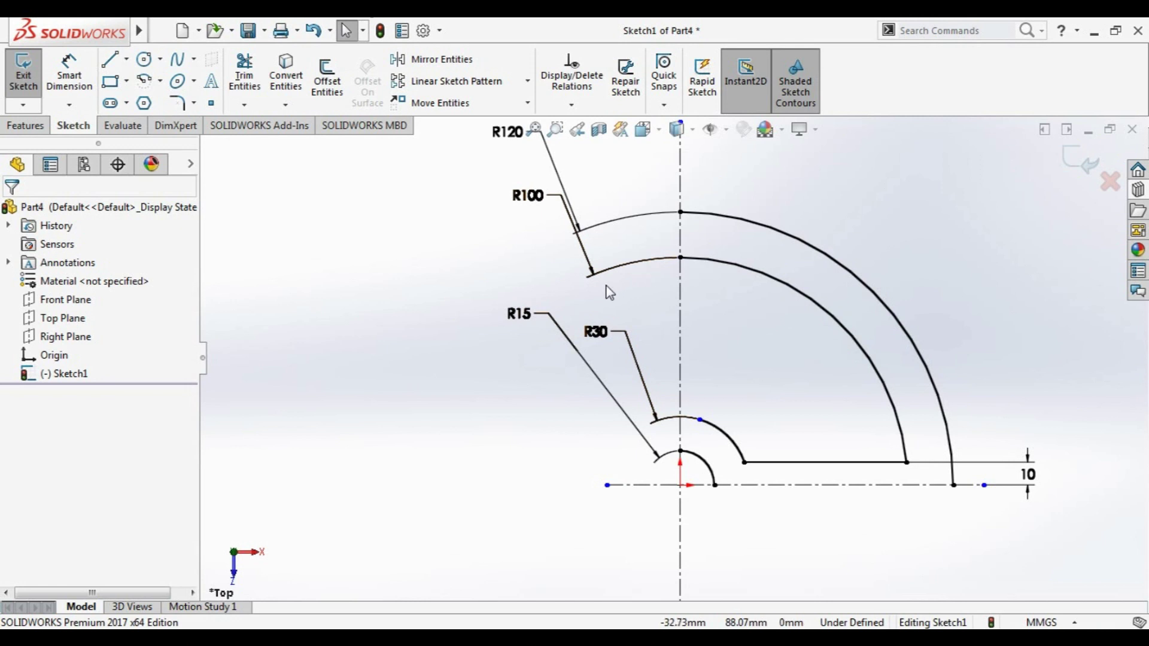
left_click(110, 60)
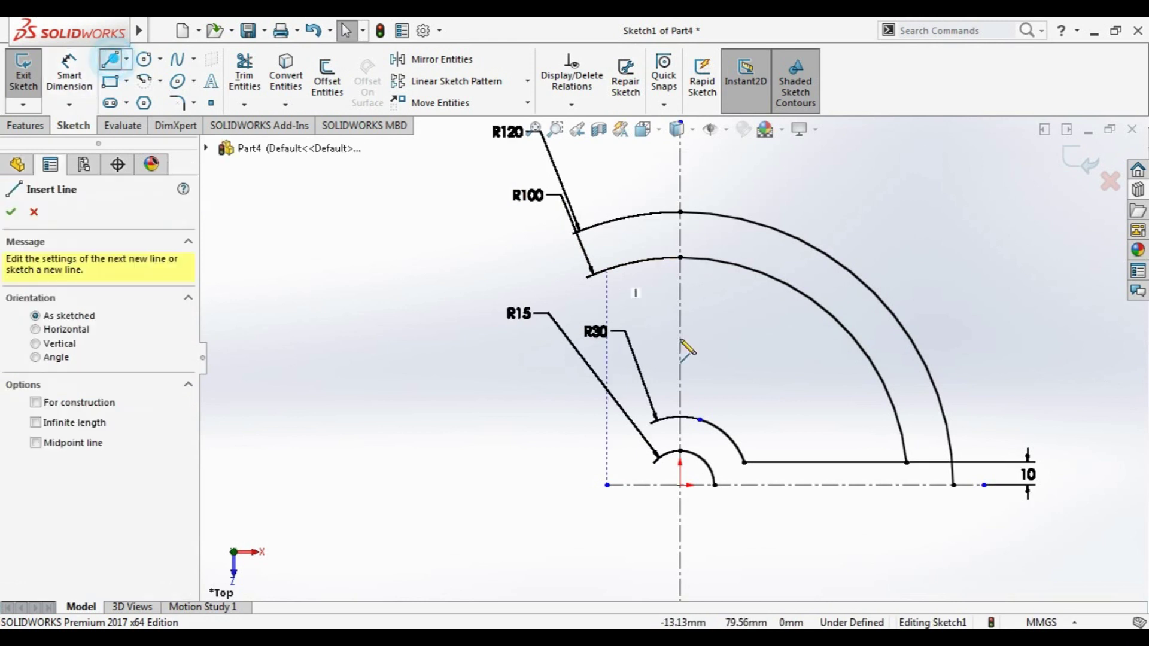
Draw a vertical line down from the R100 arc, dimensioned 10 mm right of the centreline
left_click(688, 261)
double_click(686, 399)
key("Escape")
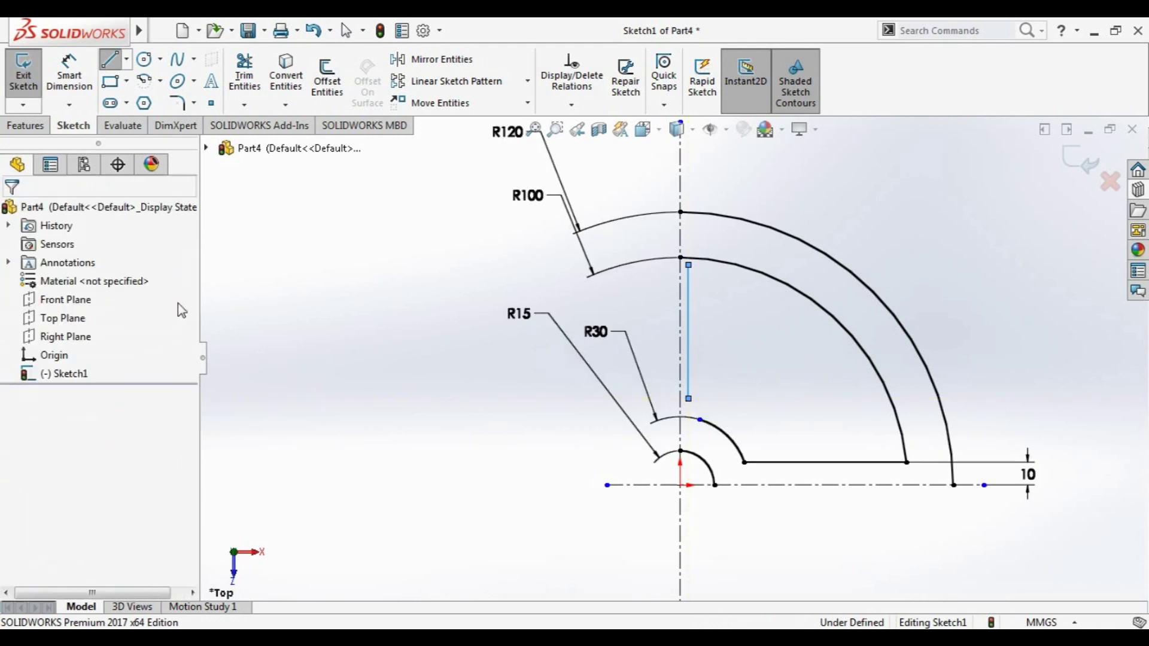
left_click(65, 98)
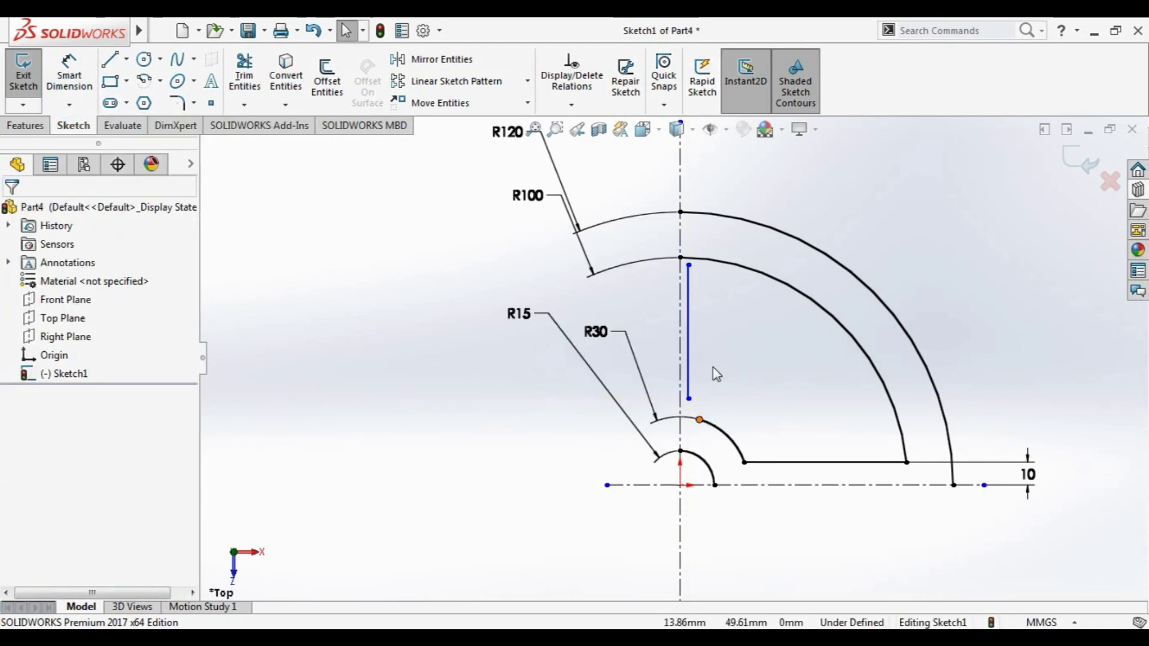
left_click(688, 359)
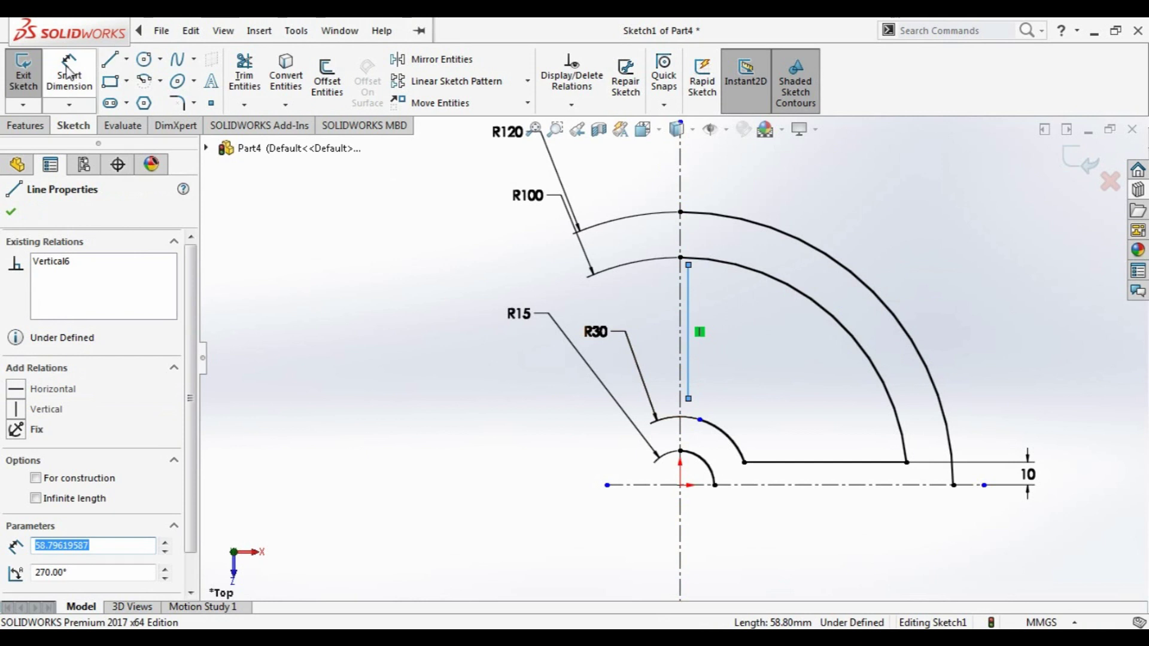
left_click(679, 308)
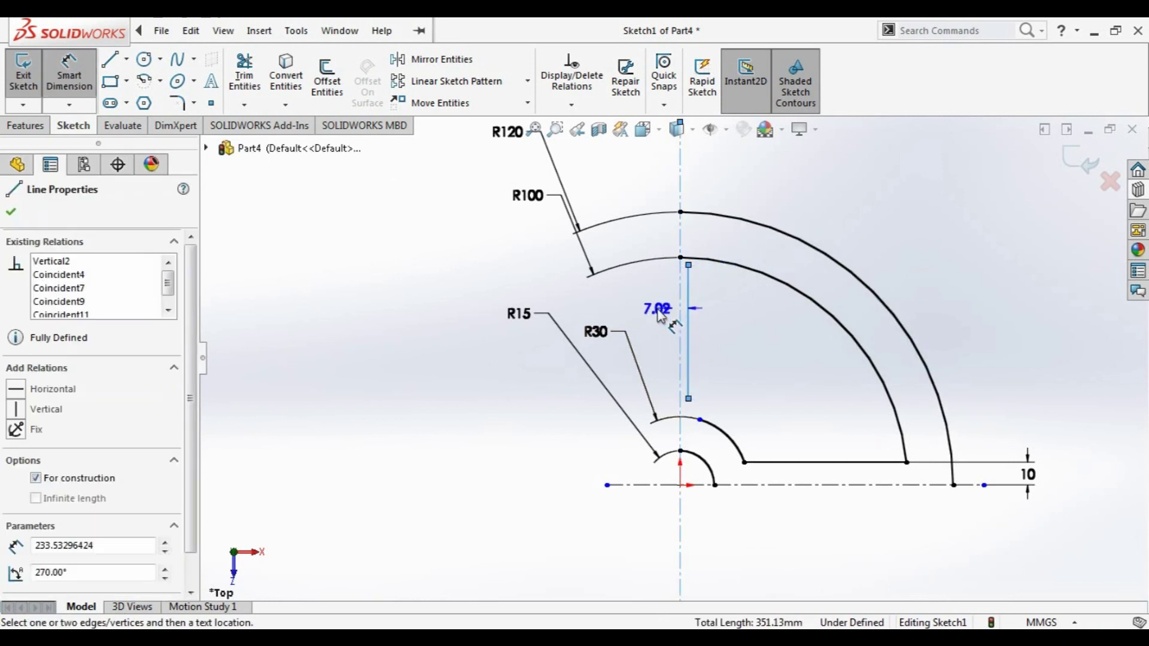
left_click(657, 311)
type("10")
key("Return")
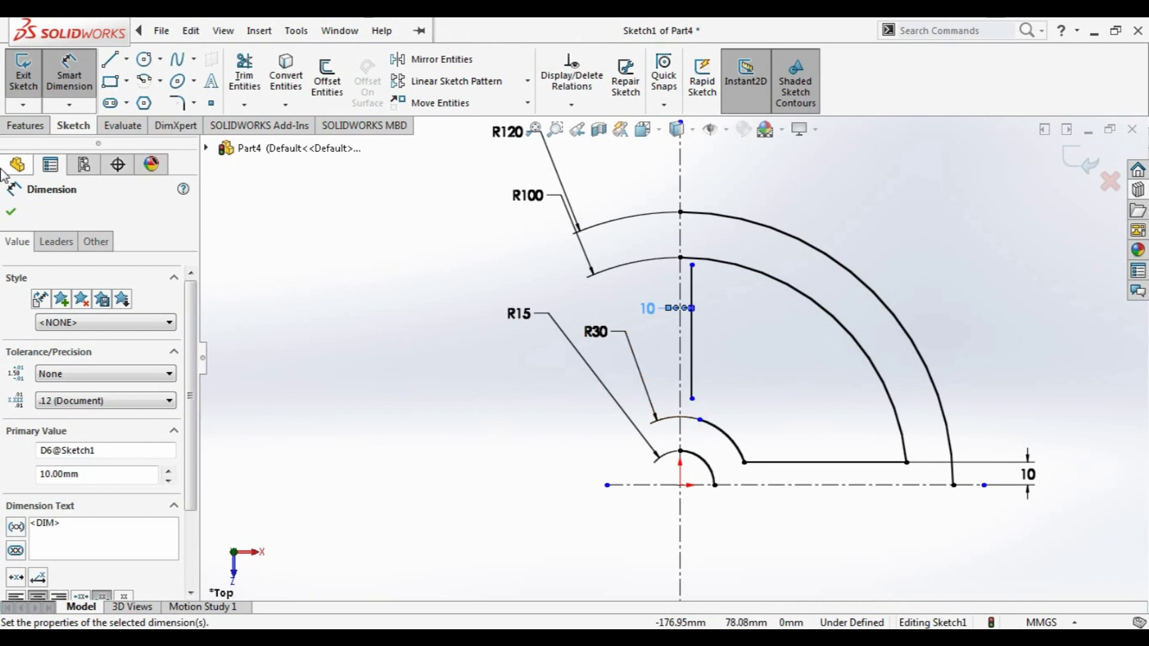
left_click(11, 214)
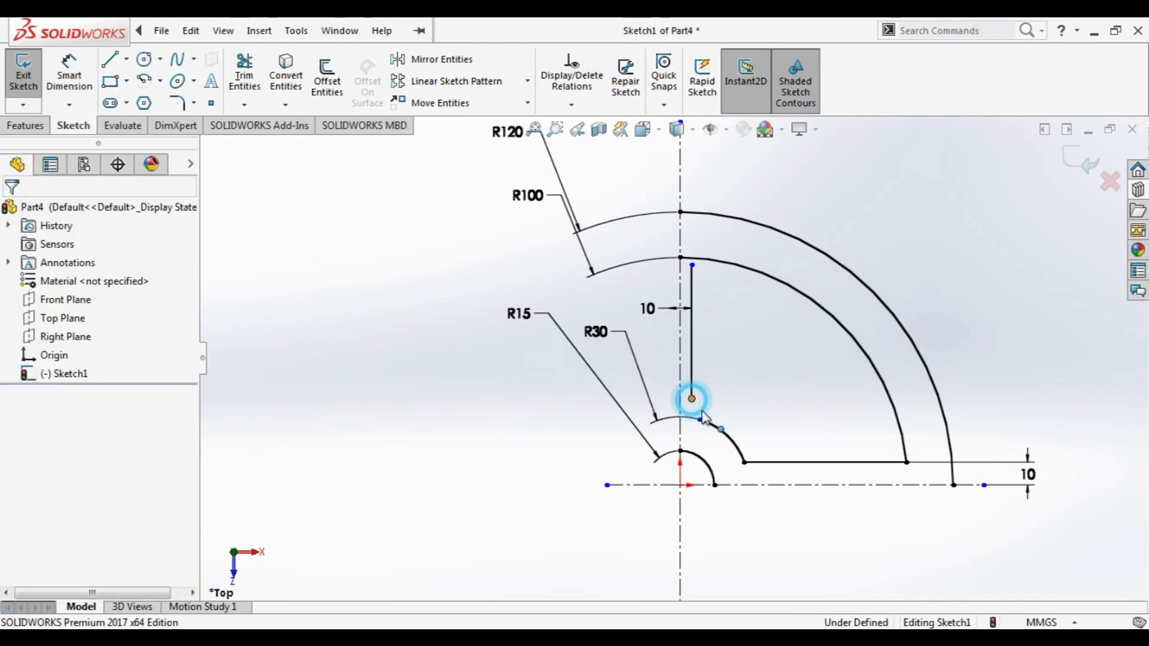
Fix the line's lower endpoint and R30 arc point, then undo the over-defining Fix
left_click(692, 399)
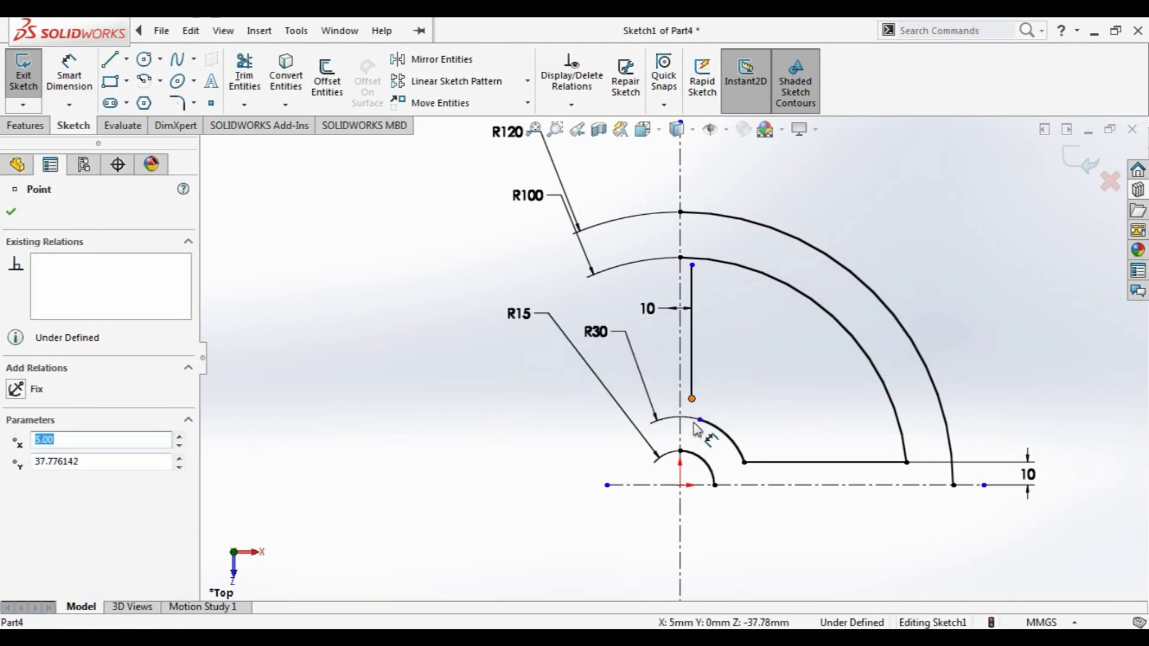
left_click(700, 421, "ctrl")
left_click(16, 524)
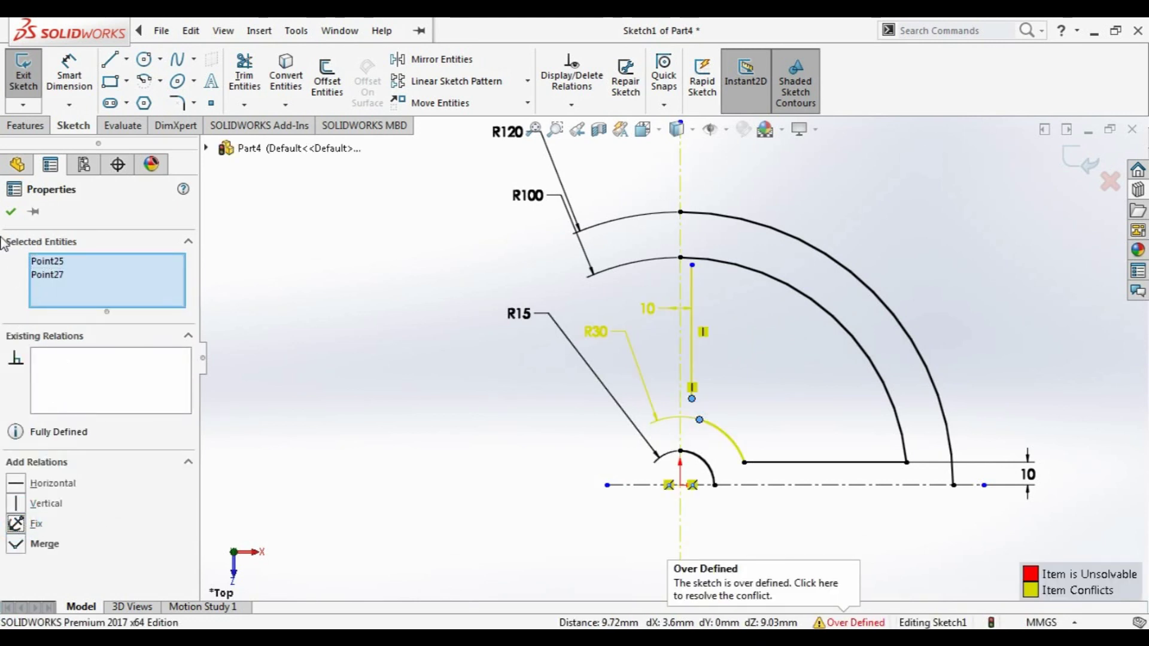
key("Escape")
key("ctrl+z")
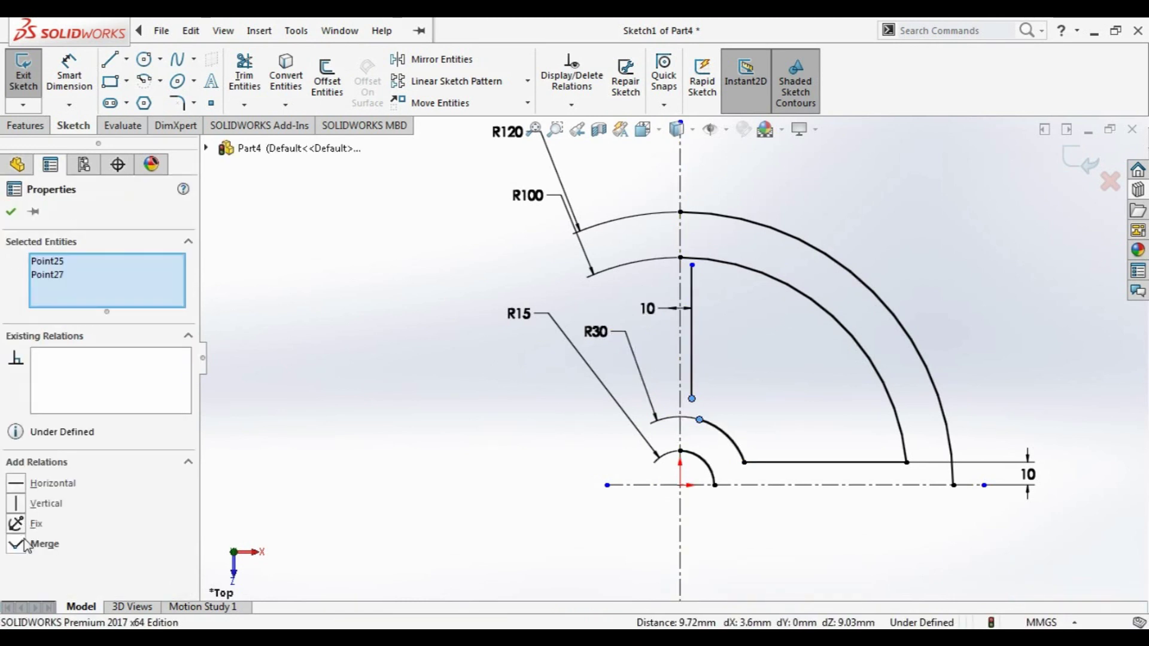
left_click(16, 546)
Try merging the vertical line's top endpoint with the R100 arc point, dismissing the warning
left_click(11, 214)
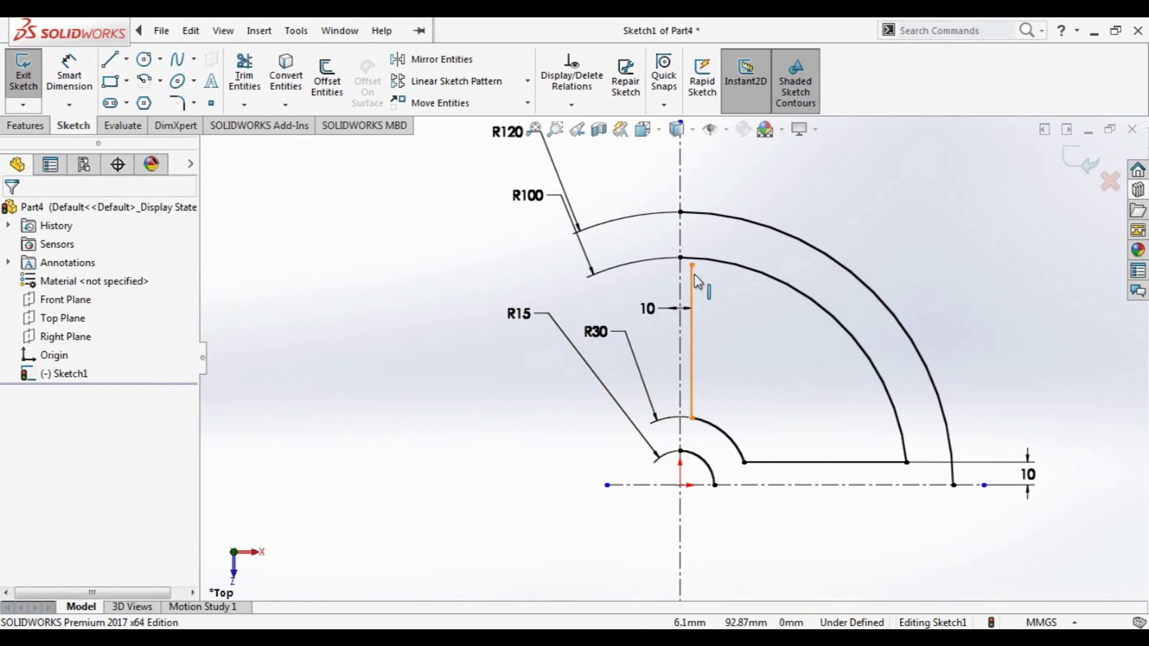
left_click(682, 259)
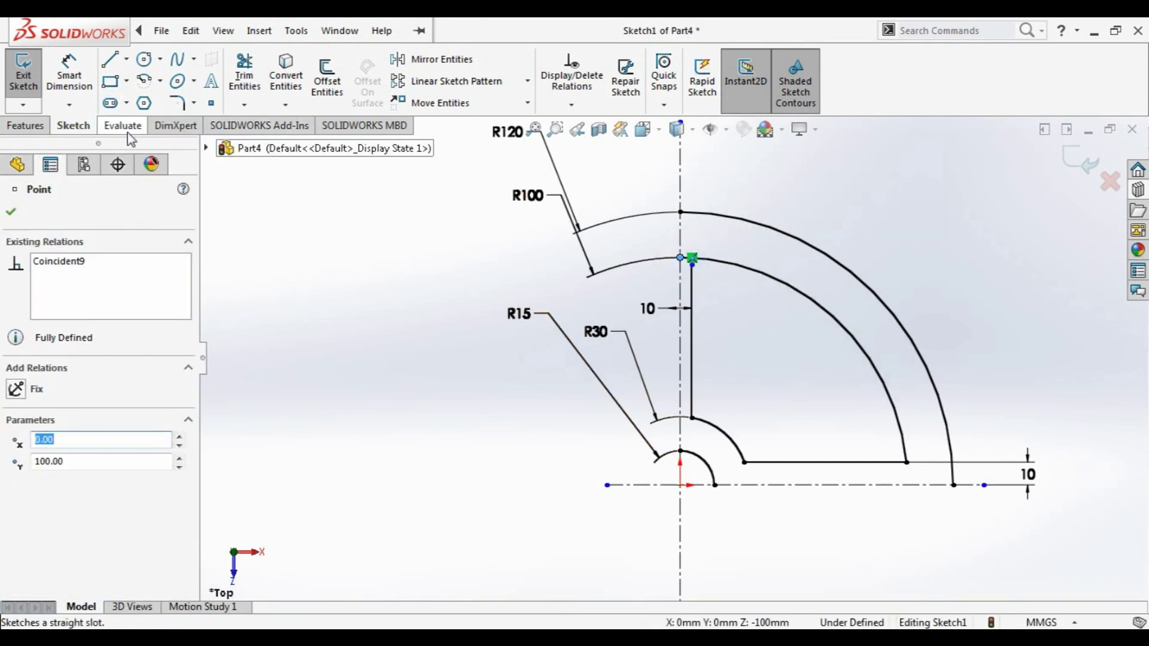
left_click(682, 260)
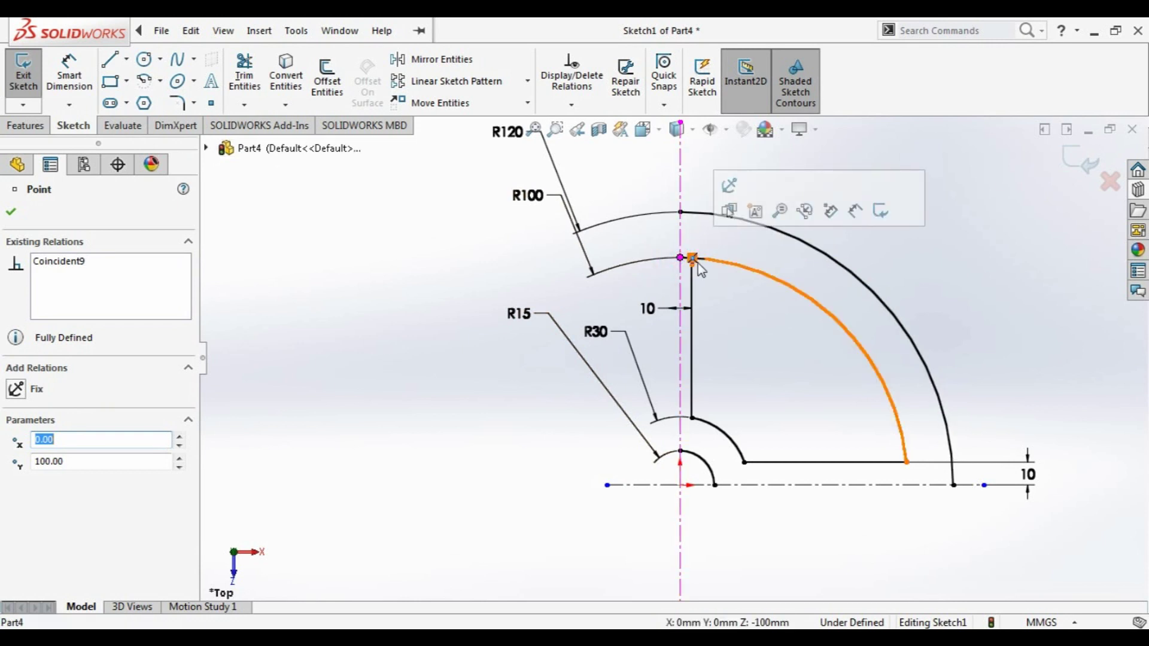
left_click(692, 260, "ctrl")
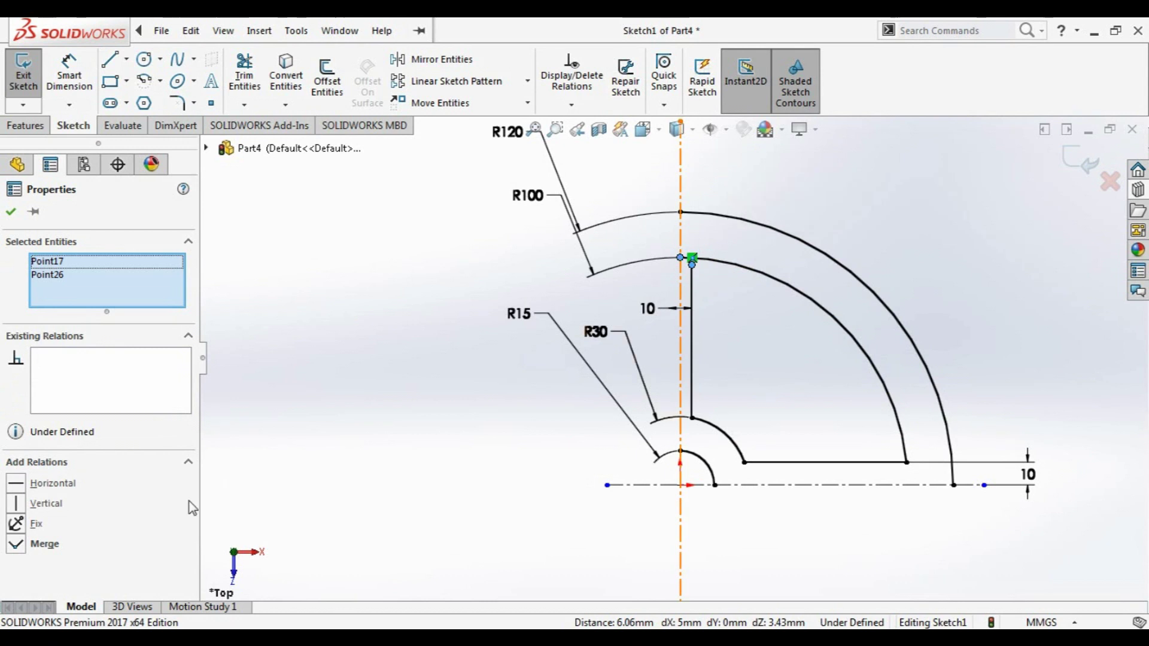
left_click(56, 546)
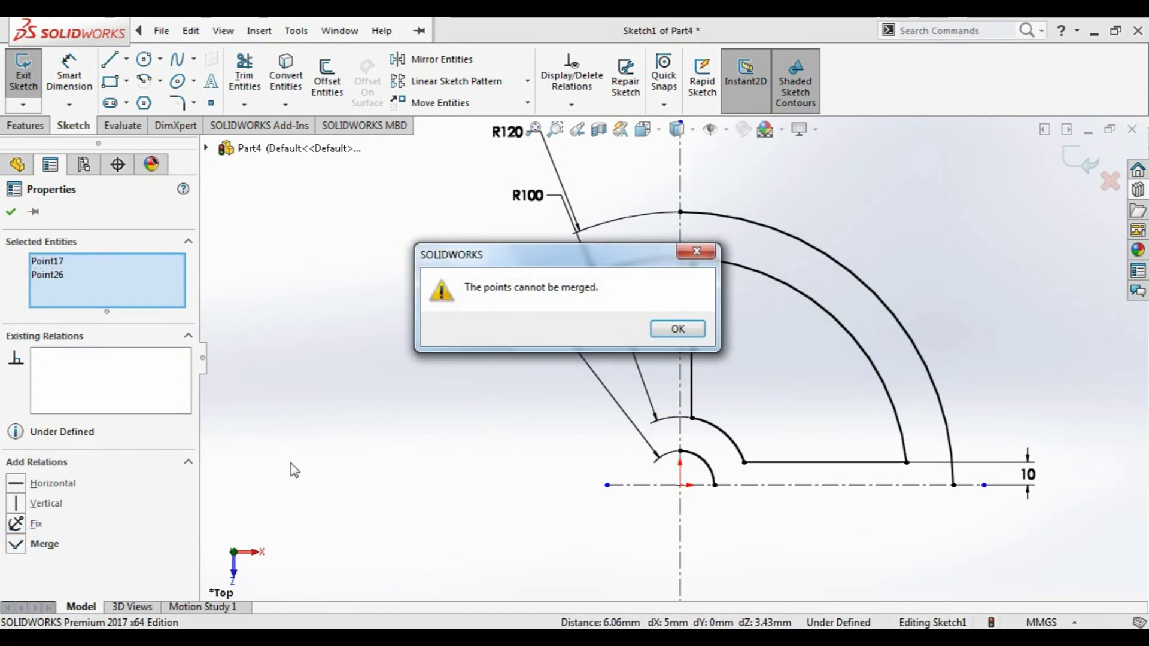
key("Return")
left_click(774, 309)
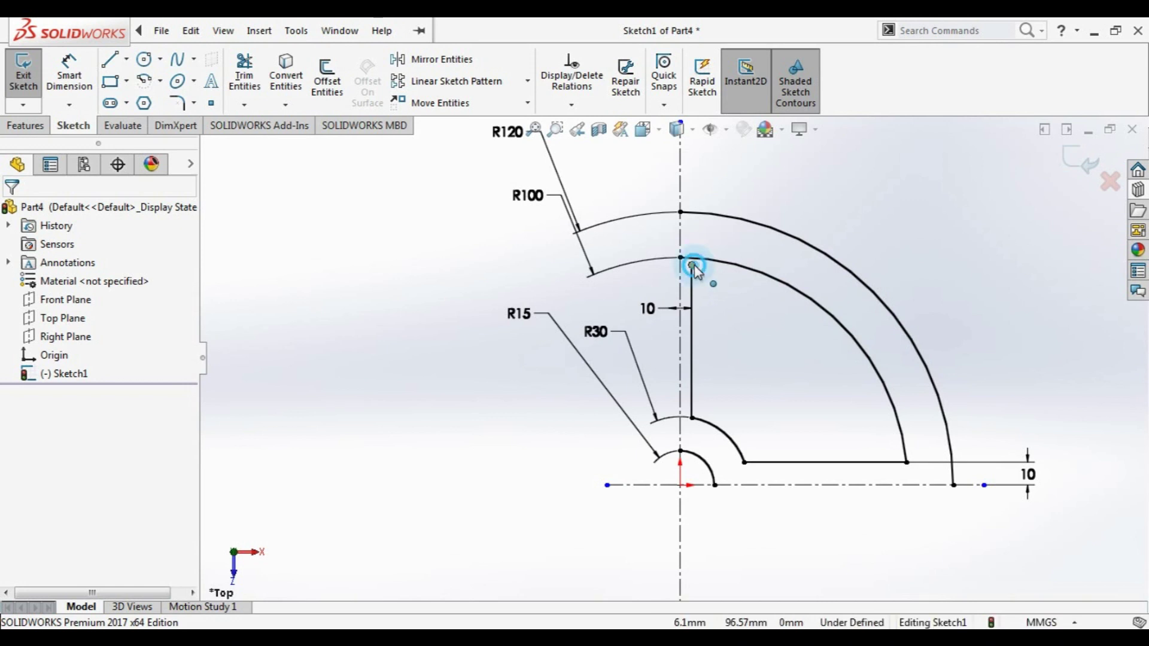
Extend the vertical line past the R100 arc and trim off the excess stub
left_click_drag(692, 265, 693, 242)
key("Escape")
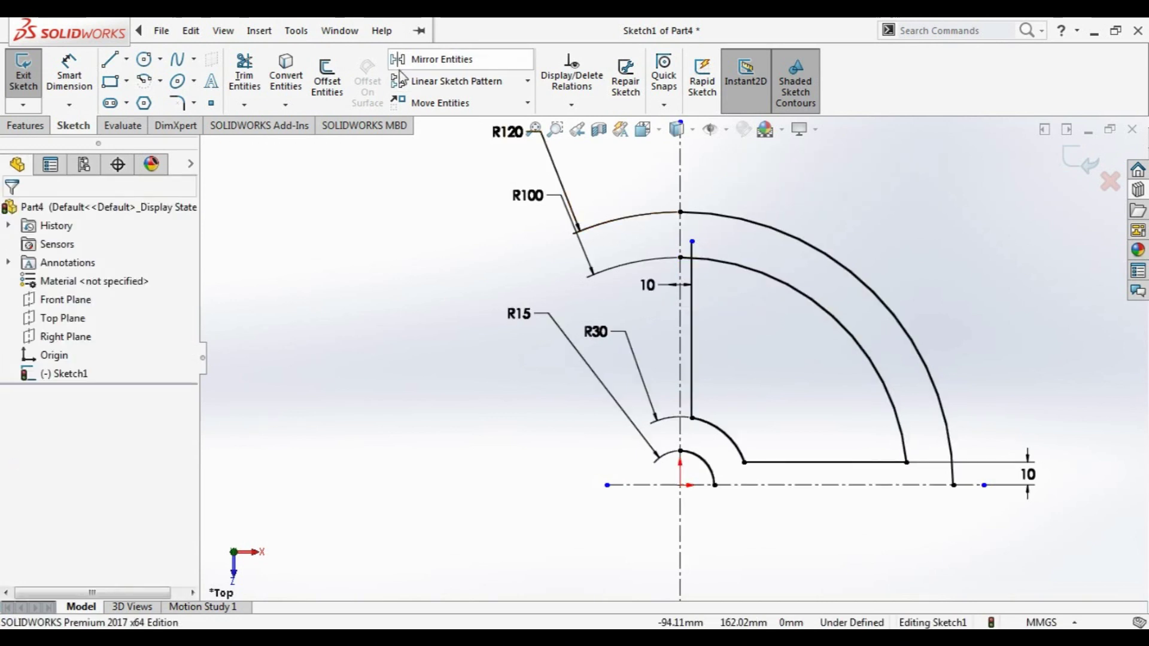
left_click(262, 76)
scroll(697, 218, "down", 3)
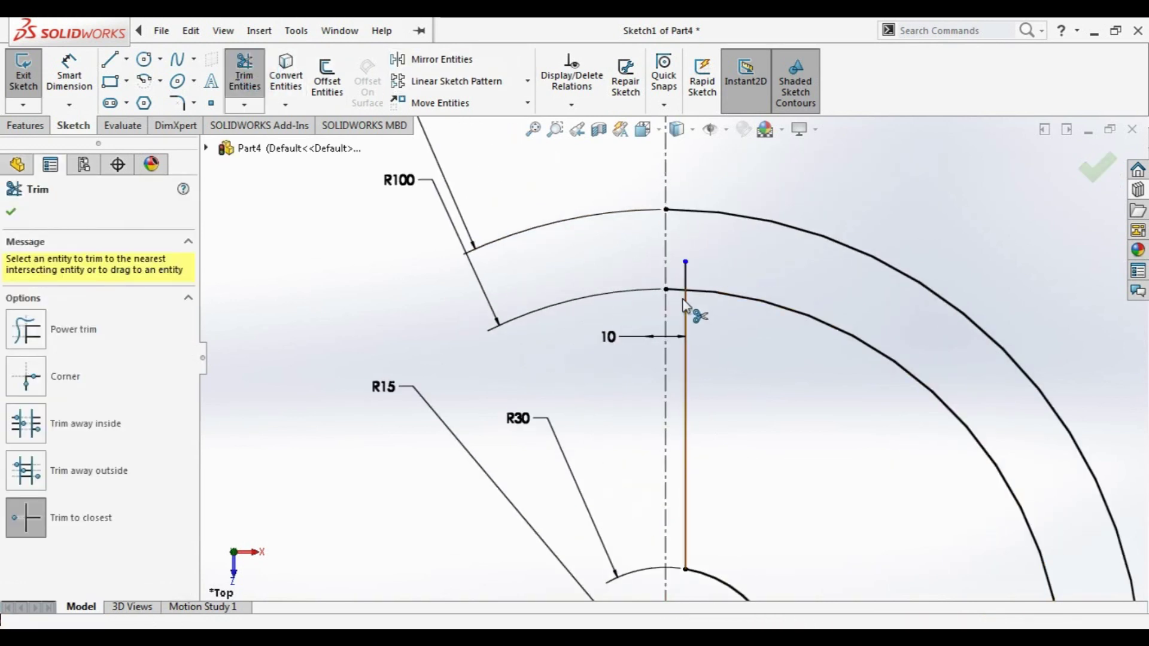
left_click(685, 276)
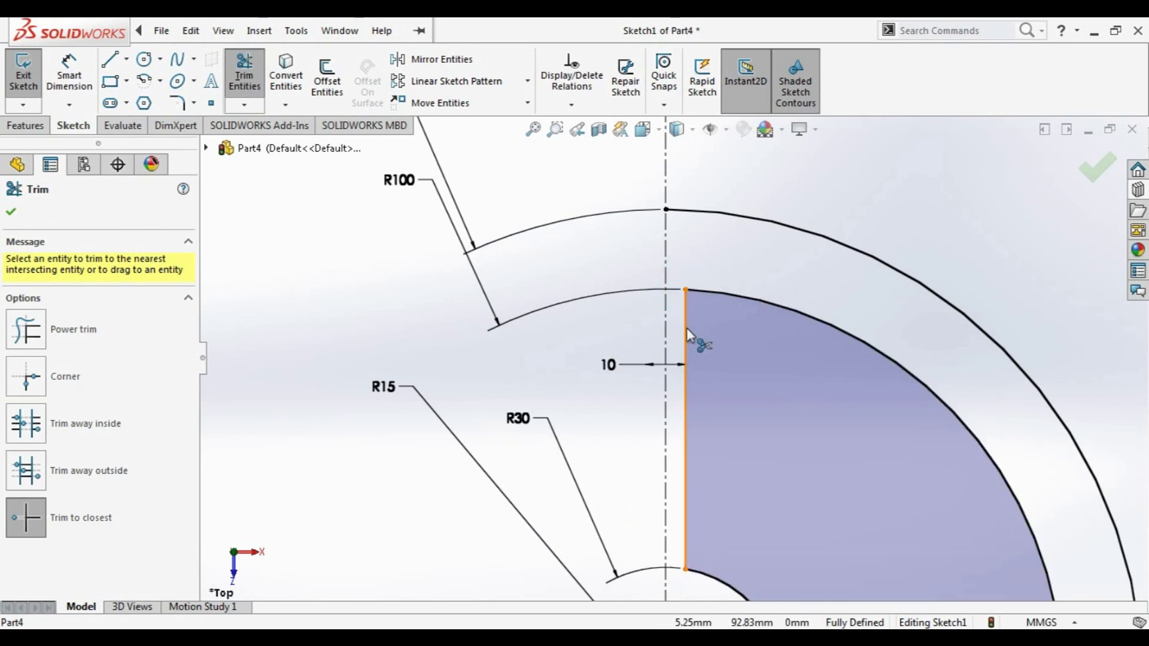
scroll(688, 335, "down", 2)
scroll(680, 353, "up", 3)
scroll(677, 358, "up", 2)
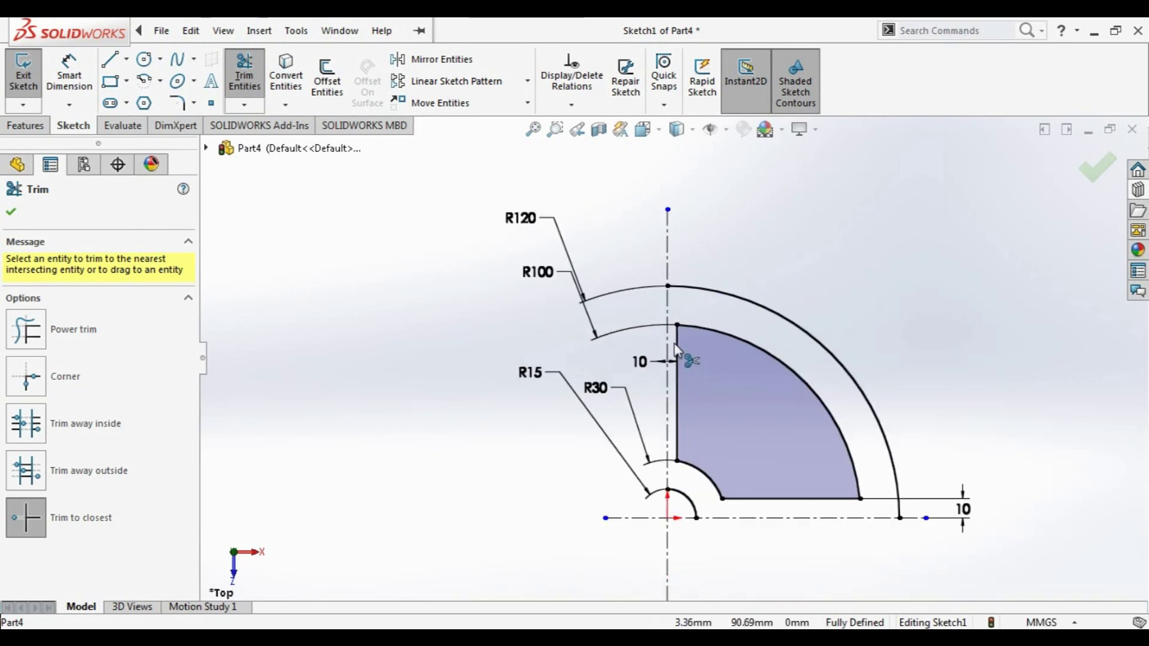
scroll(705, 365, "up", 2)
scroll(703, 370, "down", 1)
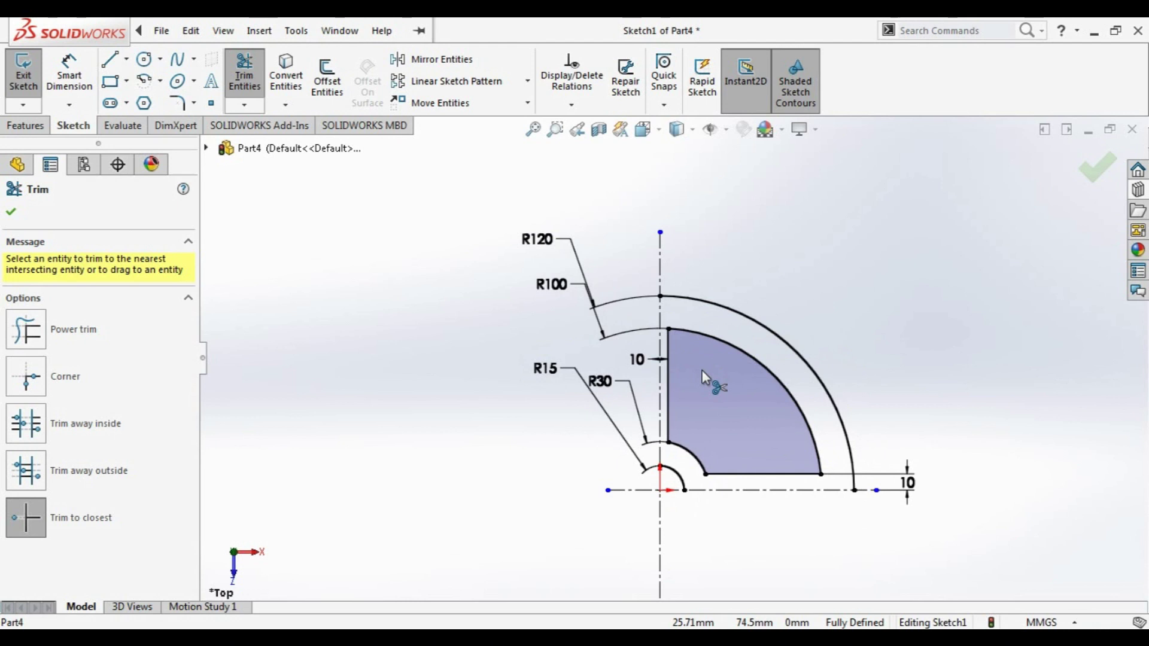
Fillet the window's arc/vertical-line and arc/bottom-line corners with R10
left_click(177, 103)
left_click(708, 337)
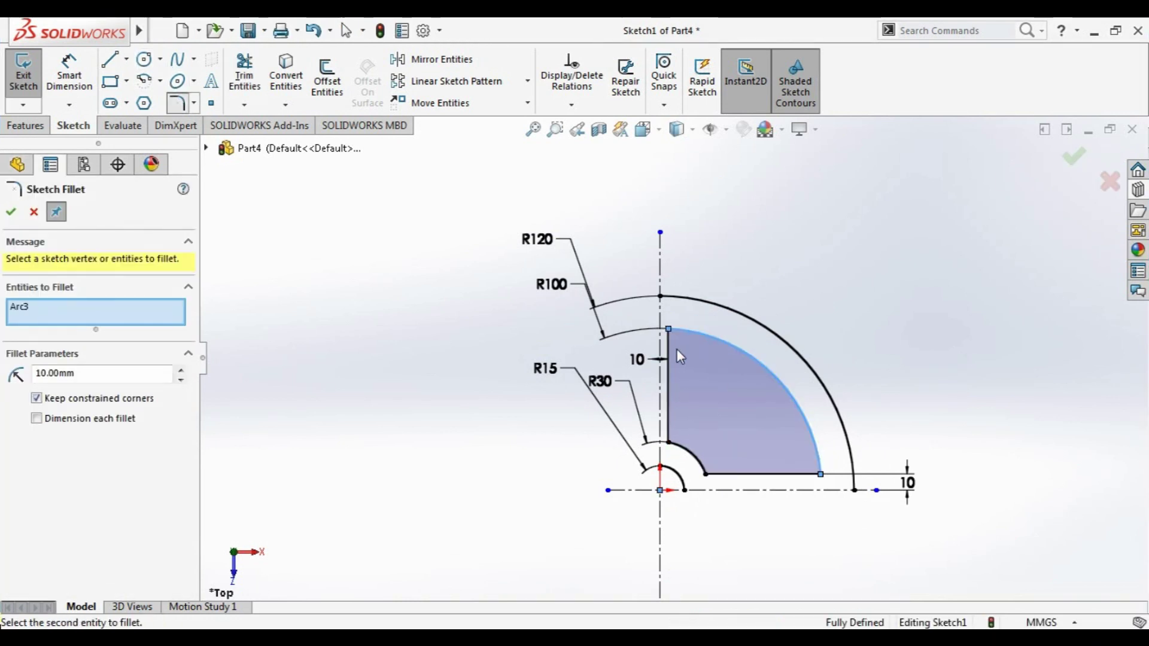
left_click(673, 353)
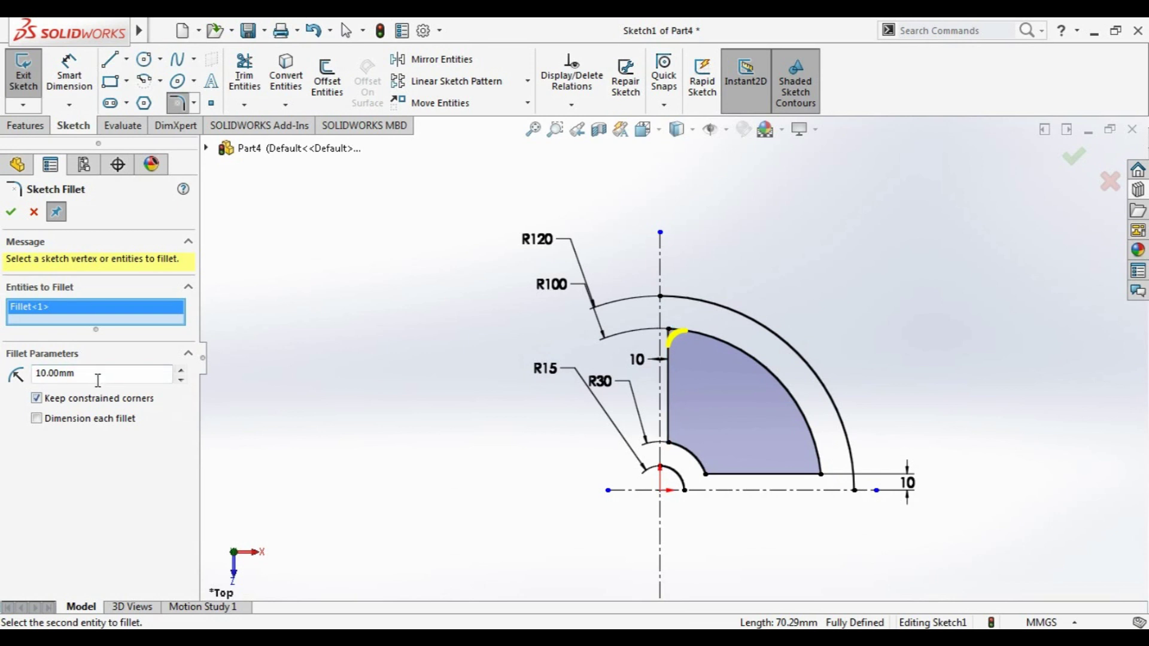
left_click(10, 212)
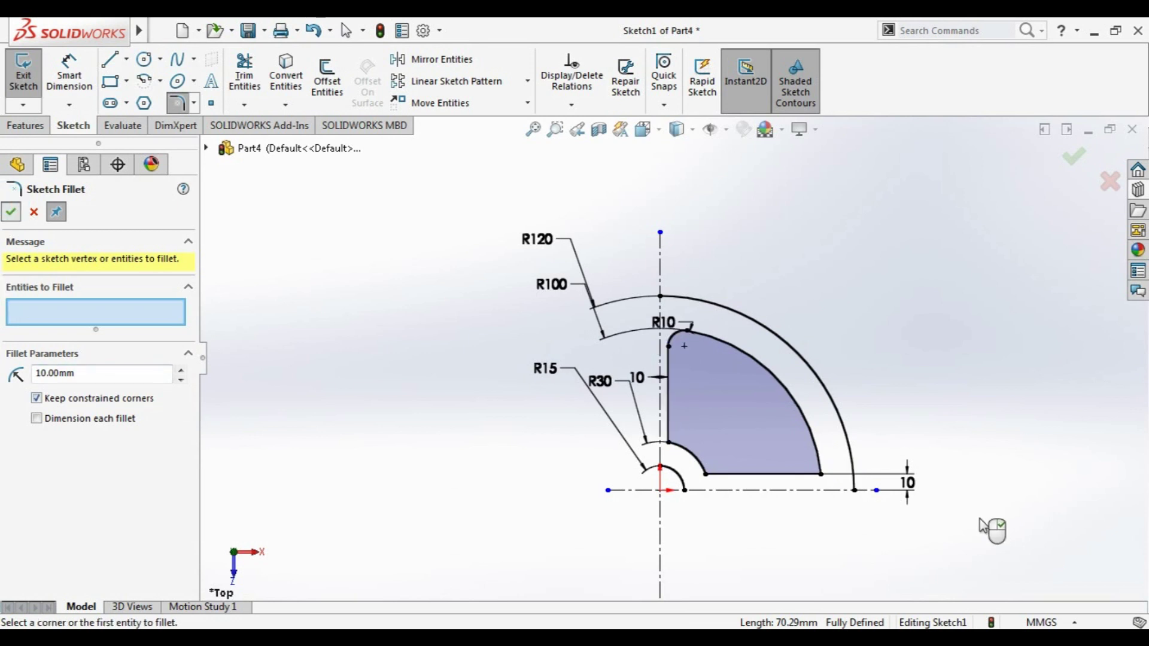
left_click(815, 452)
left_click(805, 474)
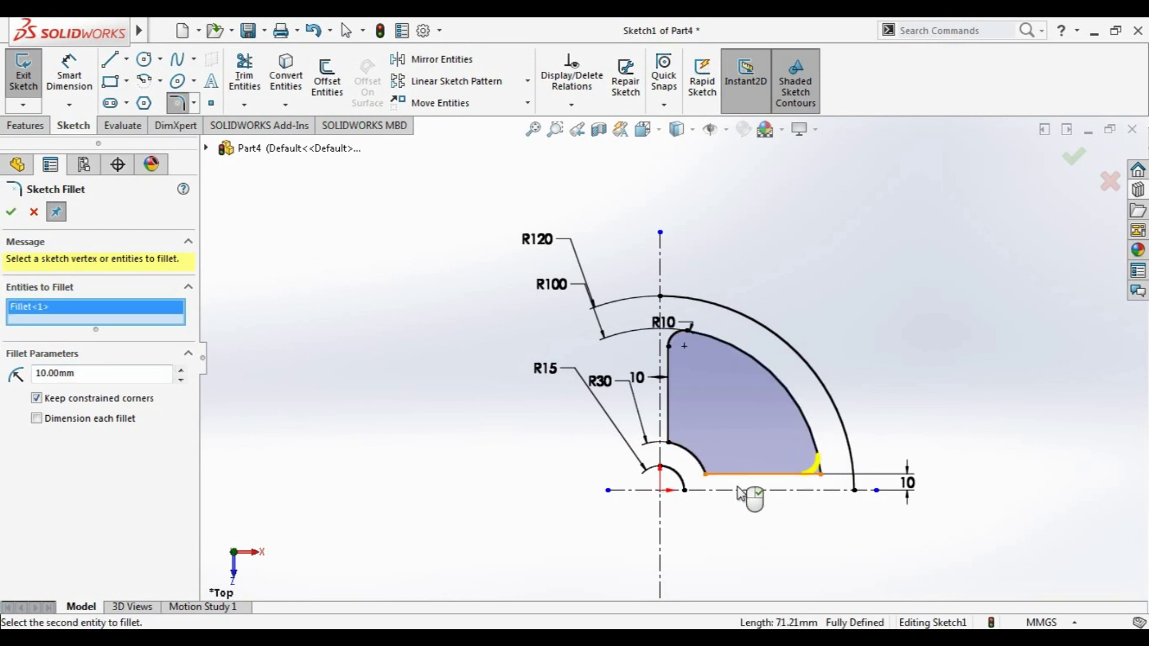
left_click(11, 213)
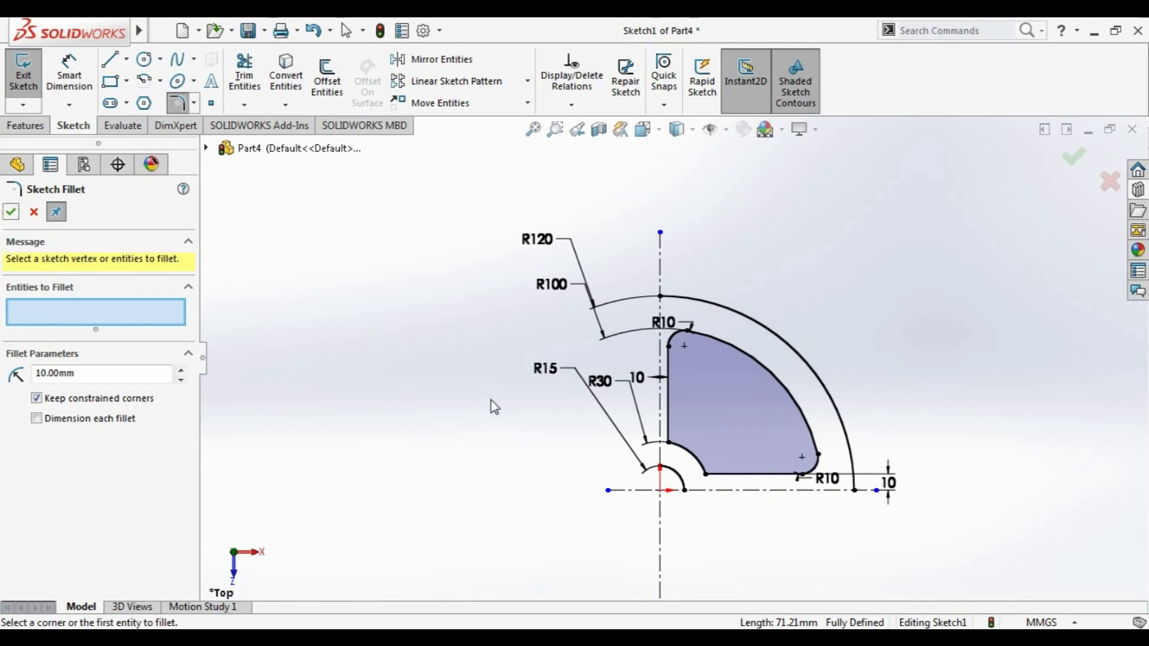
left_click(11, 212)
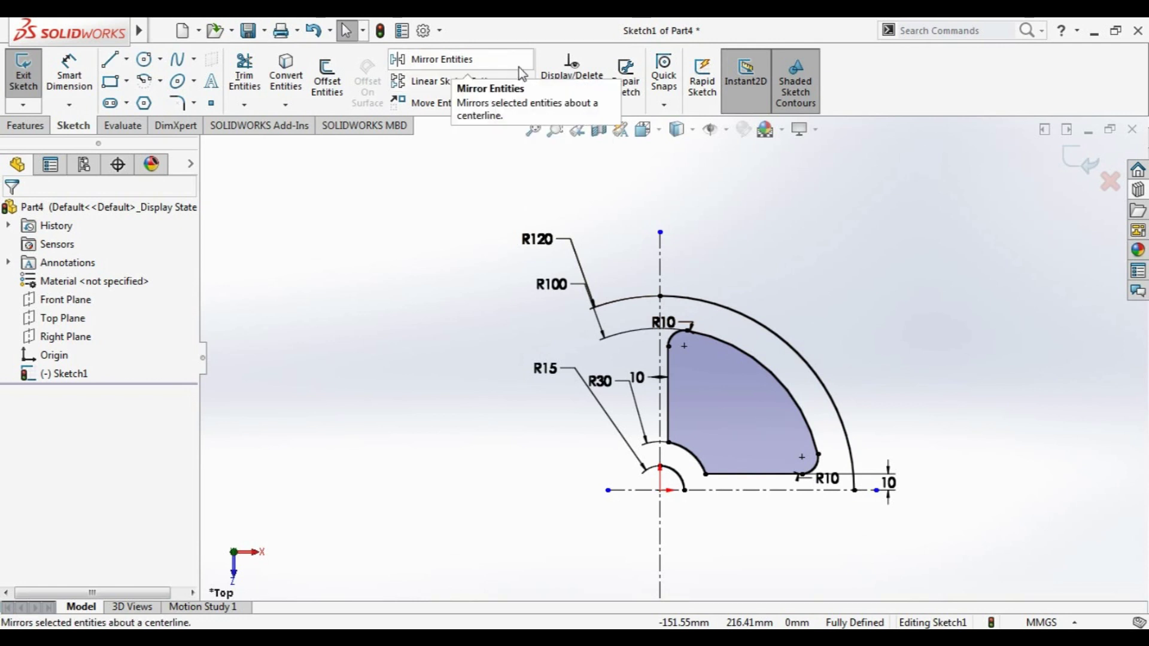
Mirror the filleted window and outer arc about the horizontal centreline
left_click(518, 60)
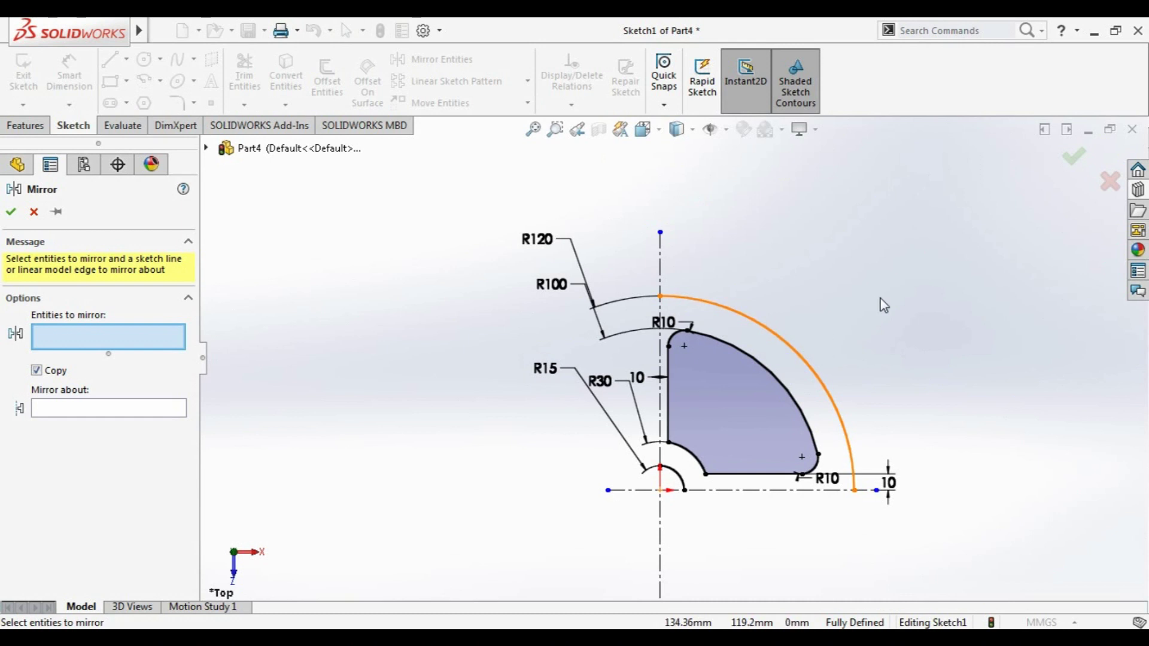
left_click_drag(954, 269, 680, 501)
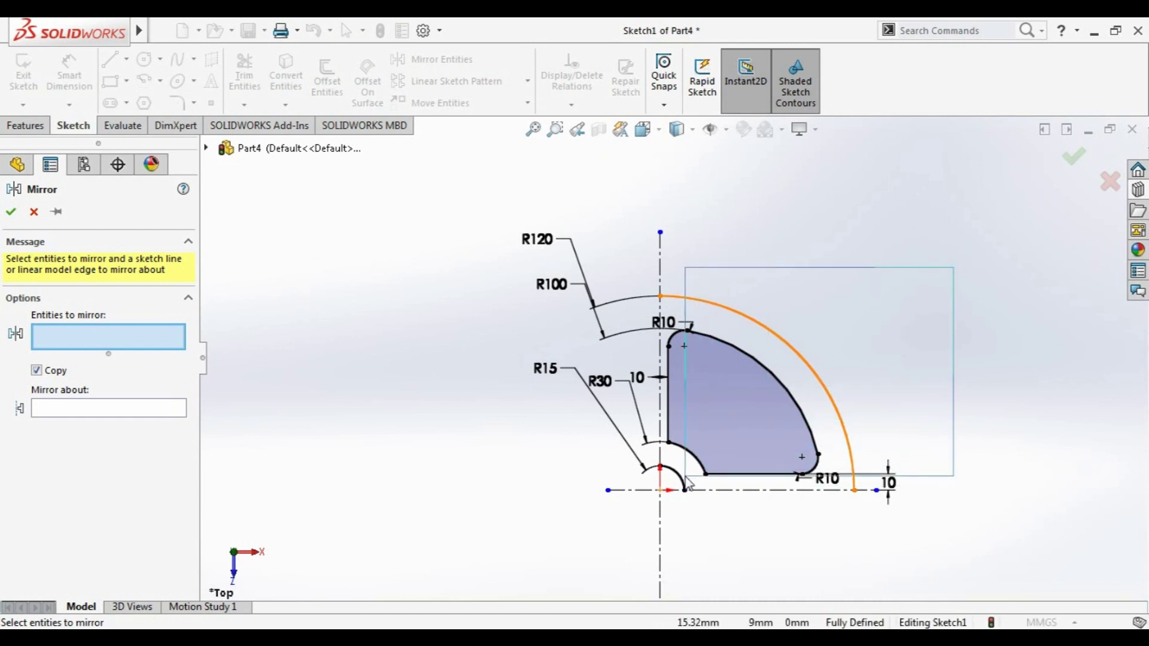
left_click(667, 407)
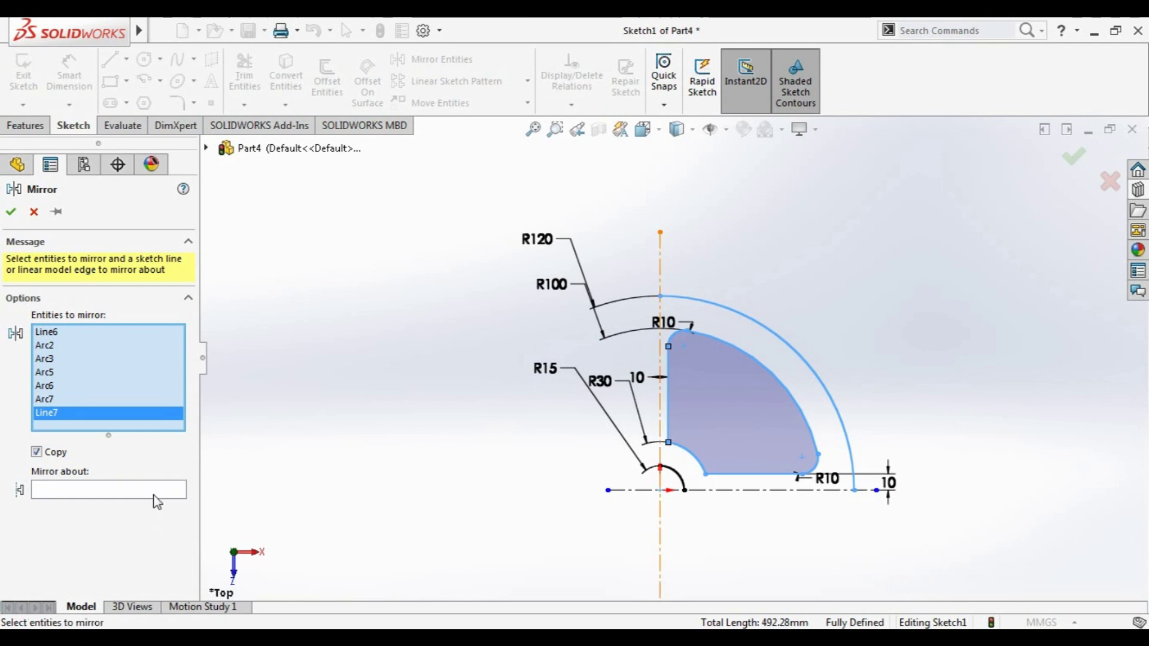
left_click(660, 354)
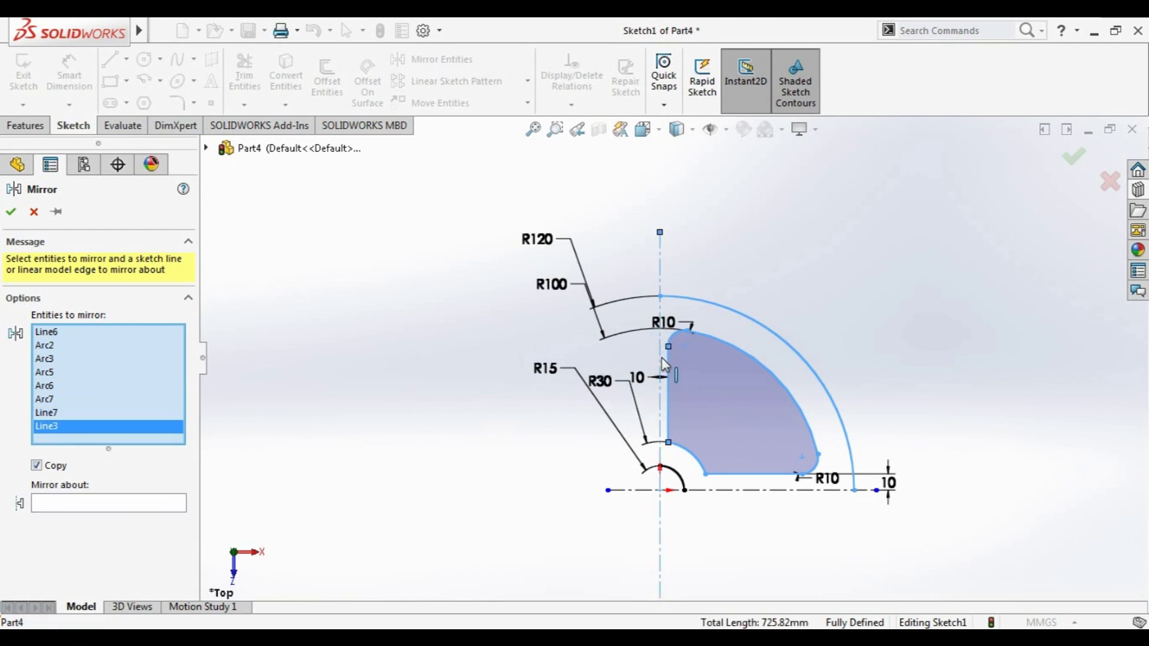
left_click(89, 501)
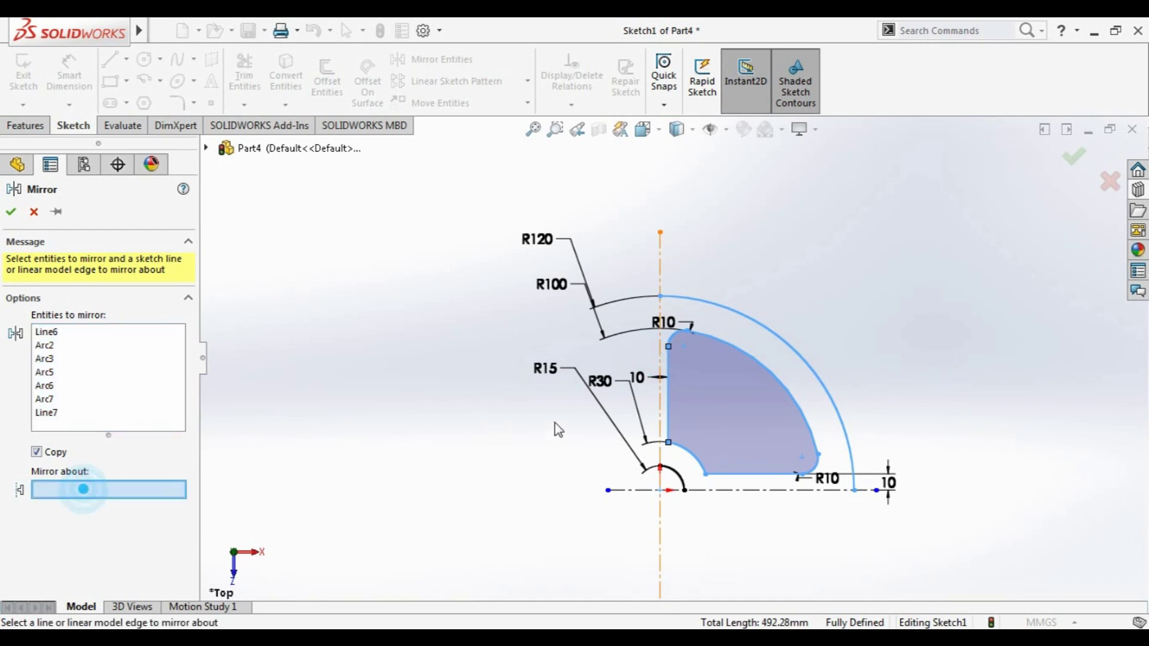
left_click(663, 366)
left_click(651, 491)
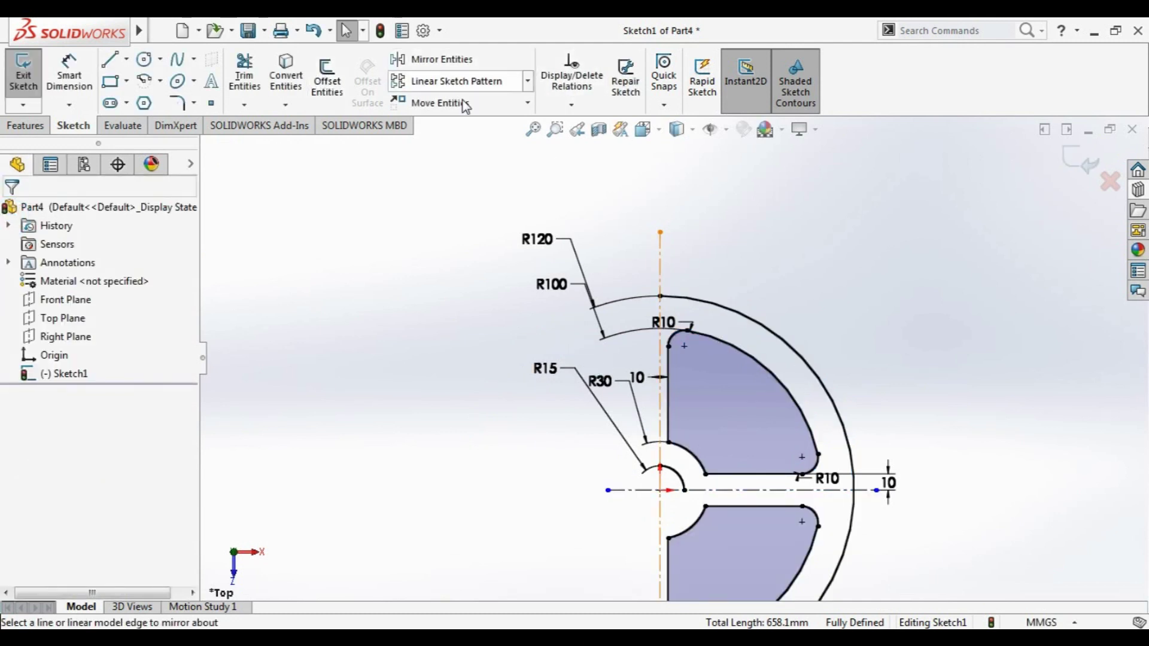
left_click(439, 59)
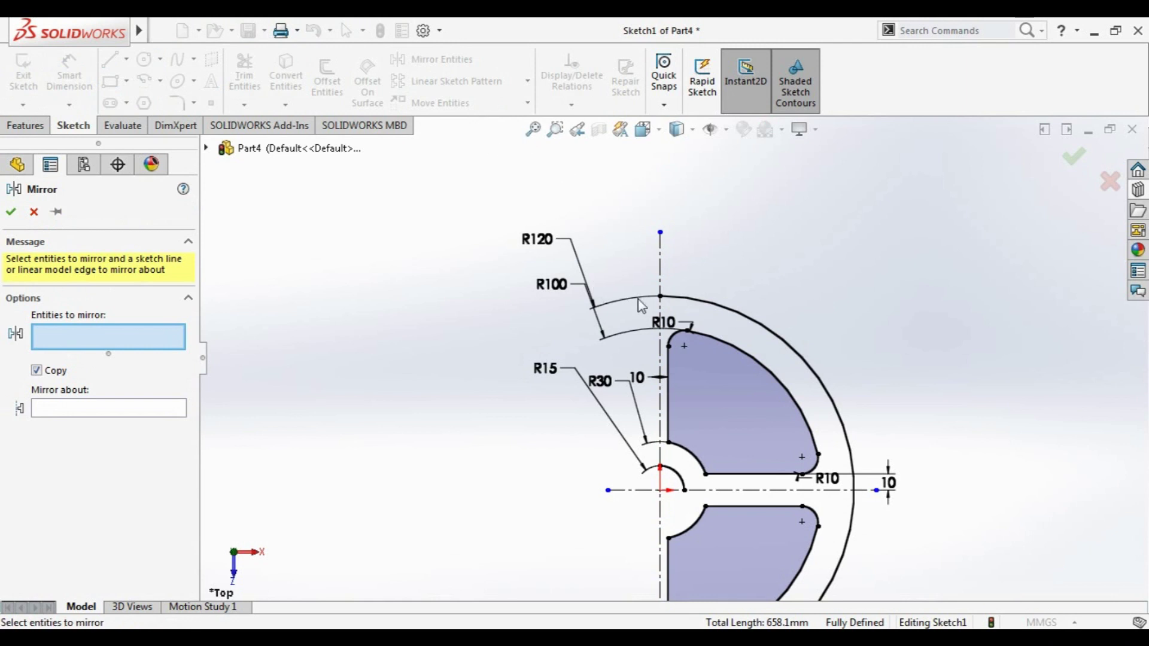
Box-select the two right-side cutouts and the outer rim arc for mirroring
left_click_drag(879, 276, 693, 479)
left_click(900, 223)
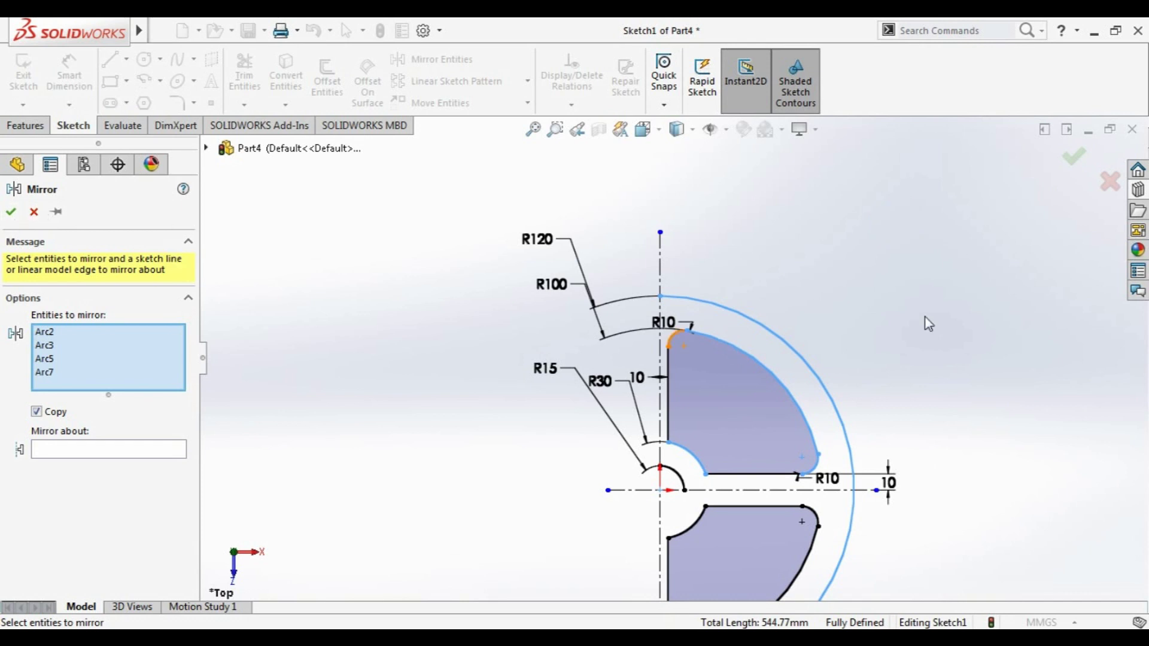
left_click_drag(924, 268, 730, 592)
key("f")
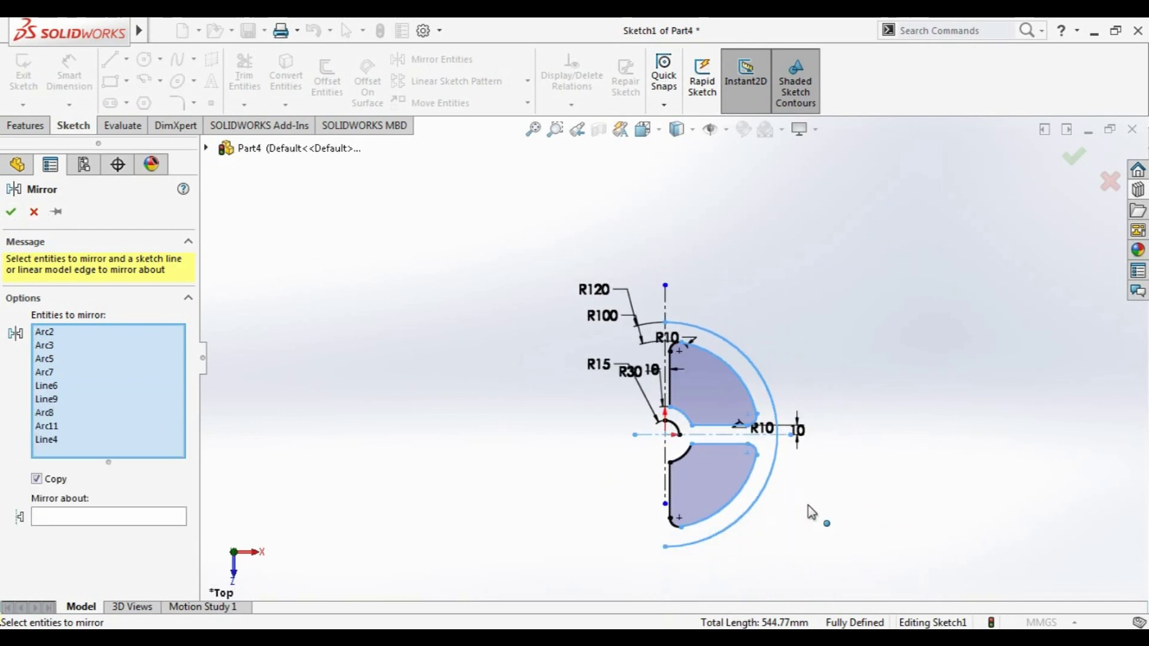
left_click_drag(845, 279, 673, 558)
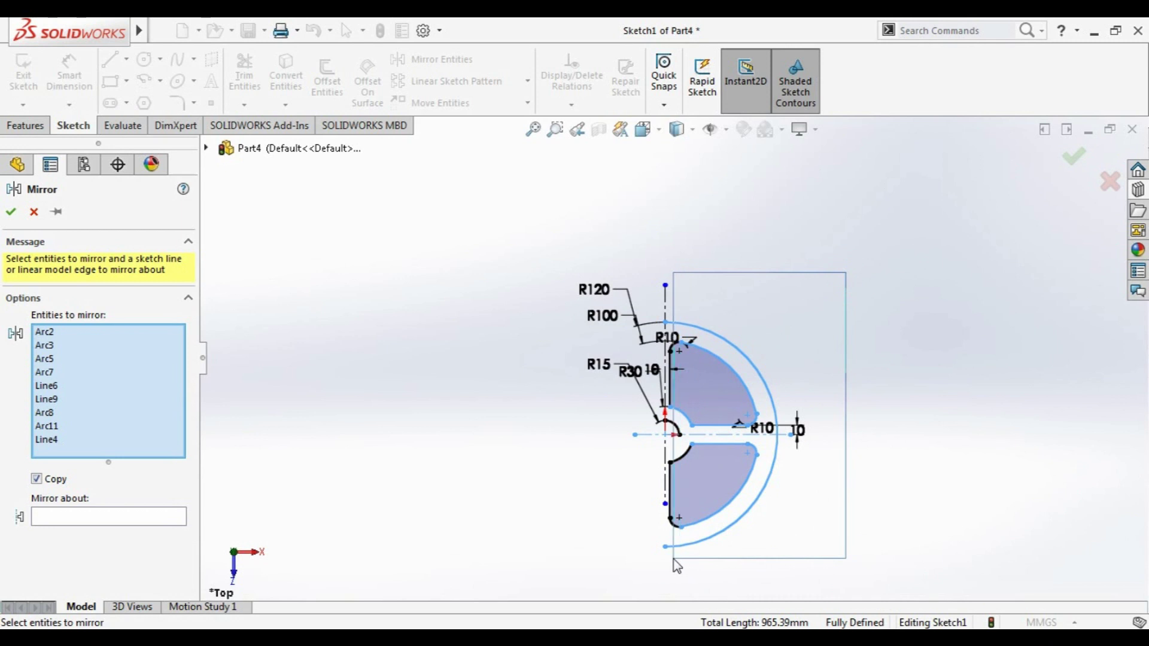
scroll(662, 448, "down", 1)
scroll(652, 430, "down", 2)
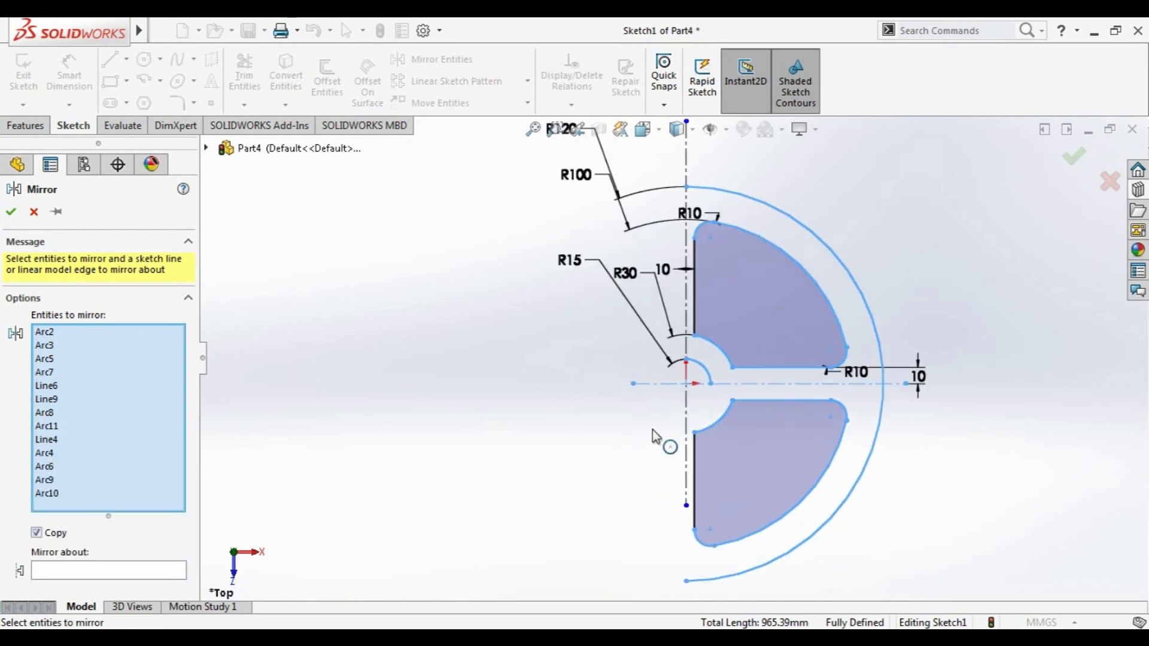
scroll(645, 429, "down", 2)
scroll(645, 430, "down", 2)
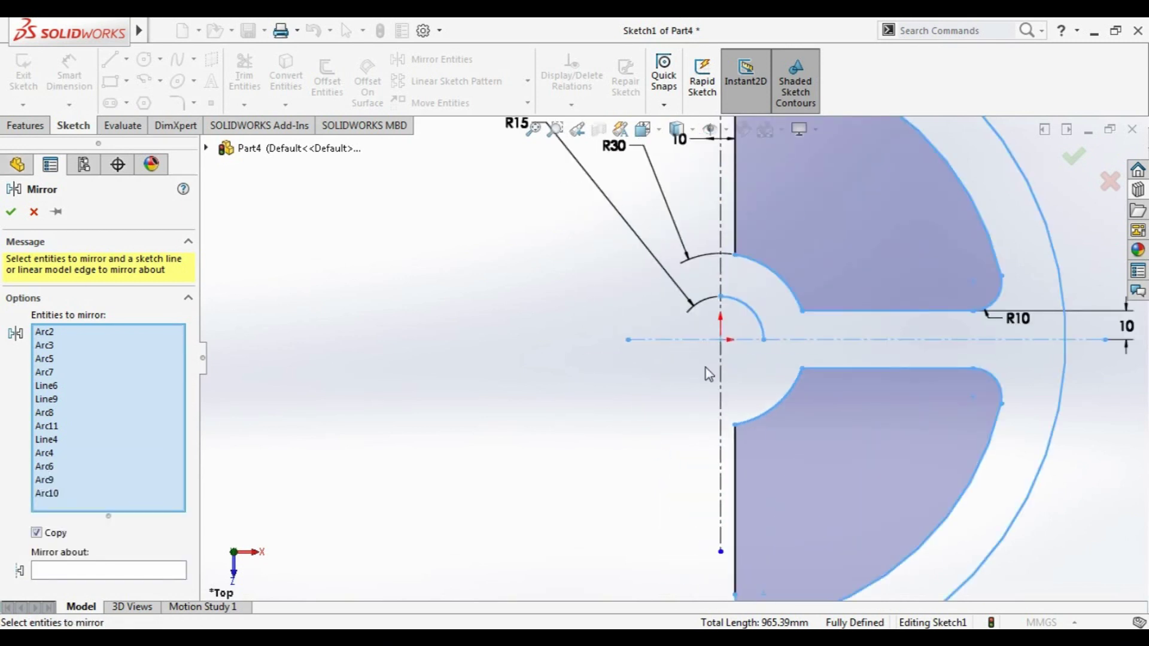
Refine the selection and mirror it about the vertical centreline to create the left half
left_click(838, 339)
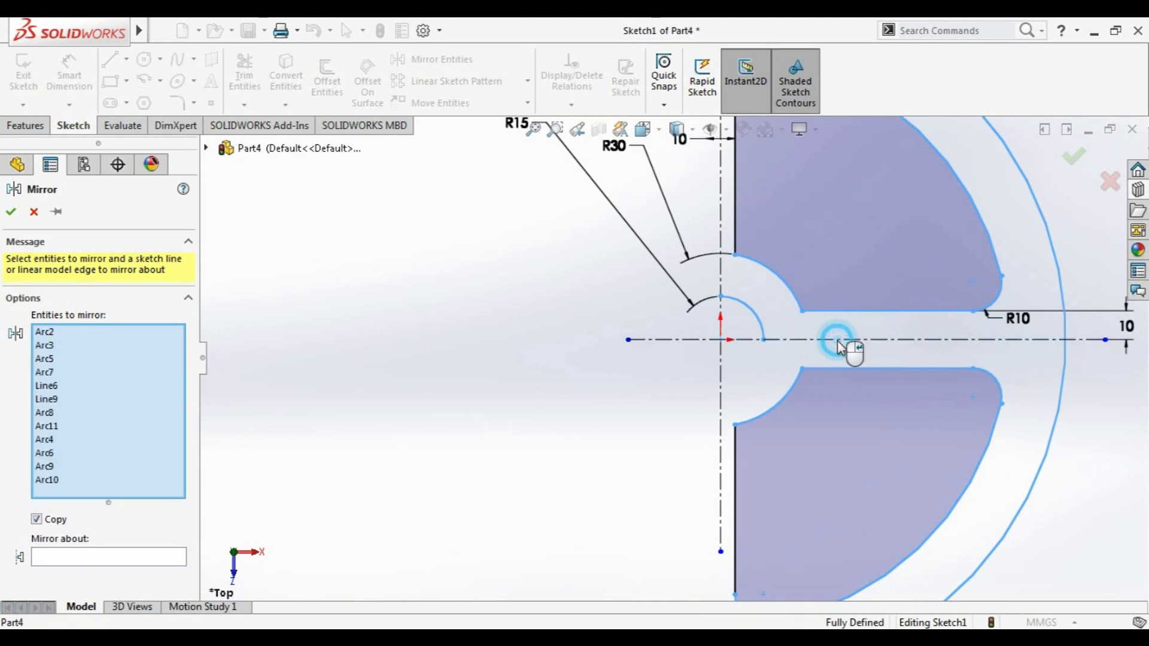
left_click(733, 452)
left_click(742, 219)
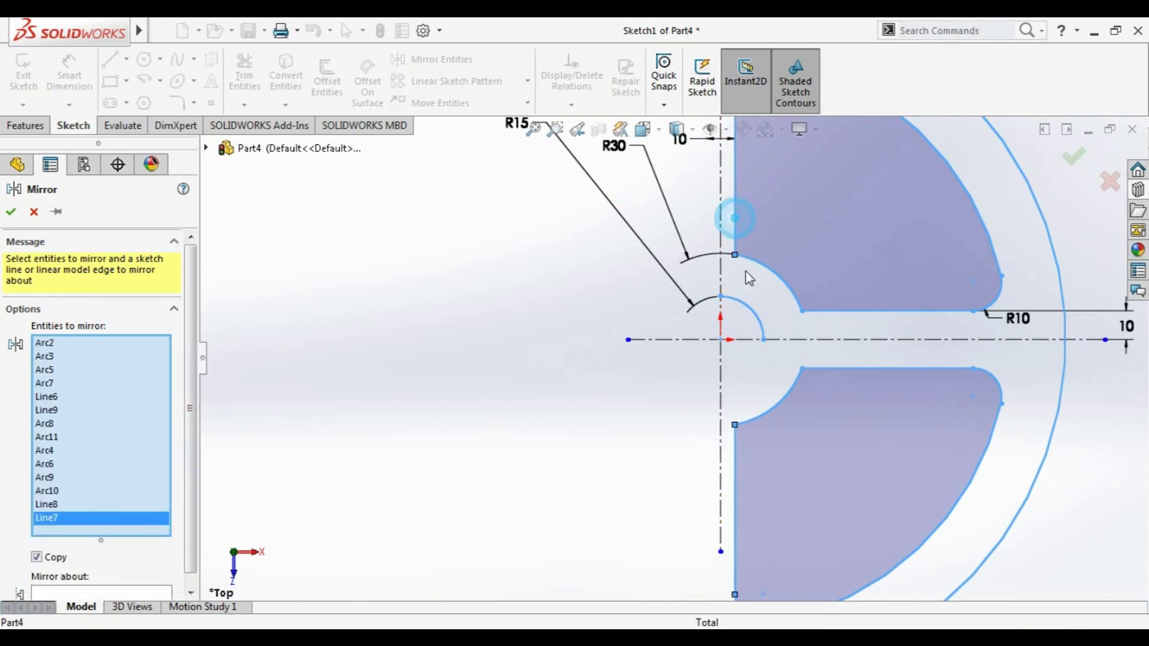
scroll(754, 293, "up", 2)
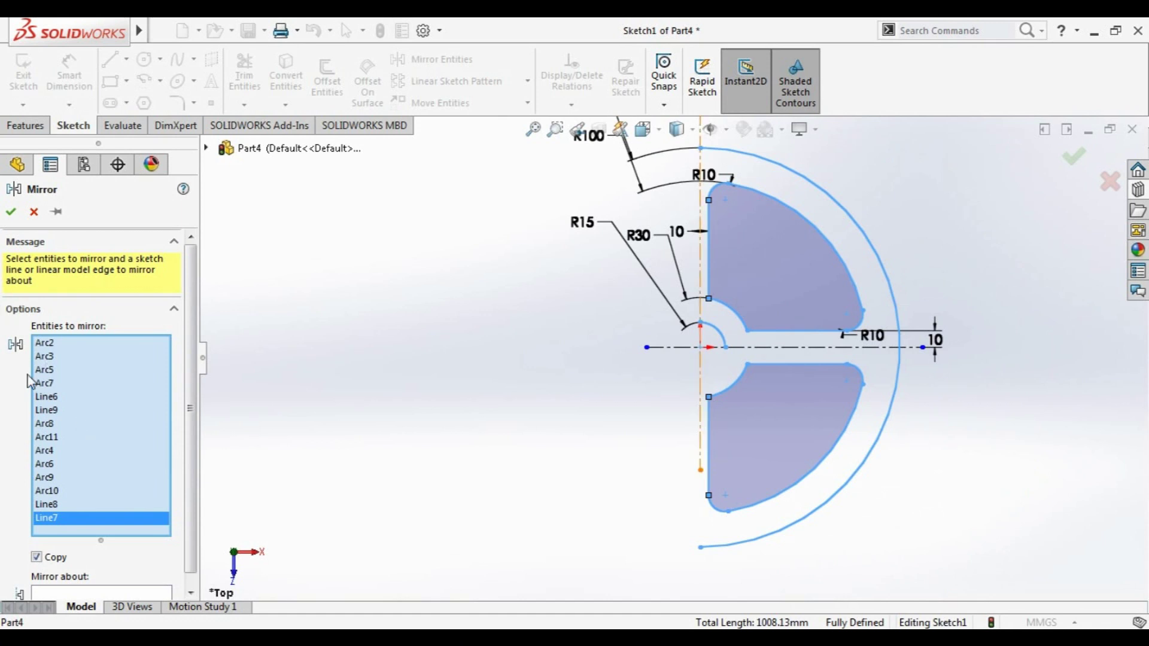
scroll(60, 539, "down", 1)
left_click(101, 580)
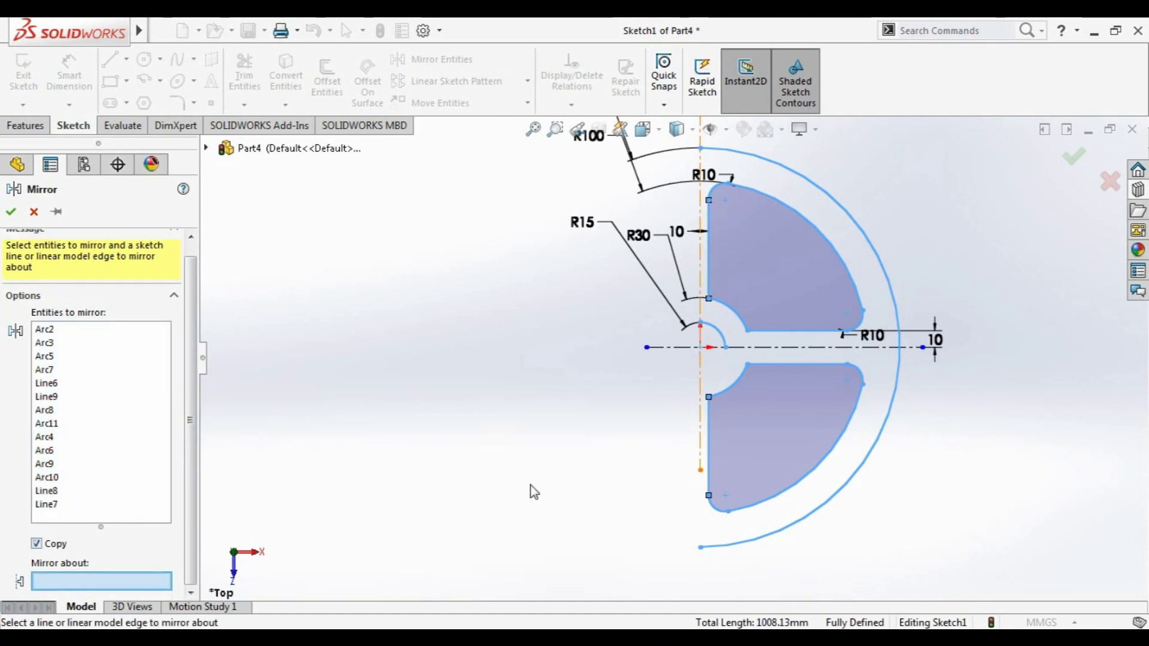
left_click(701, 373)
left_click(10, 212)
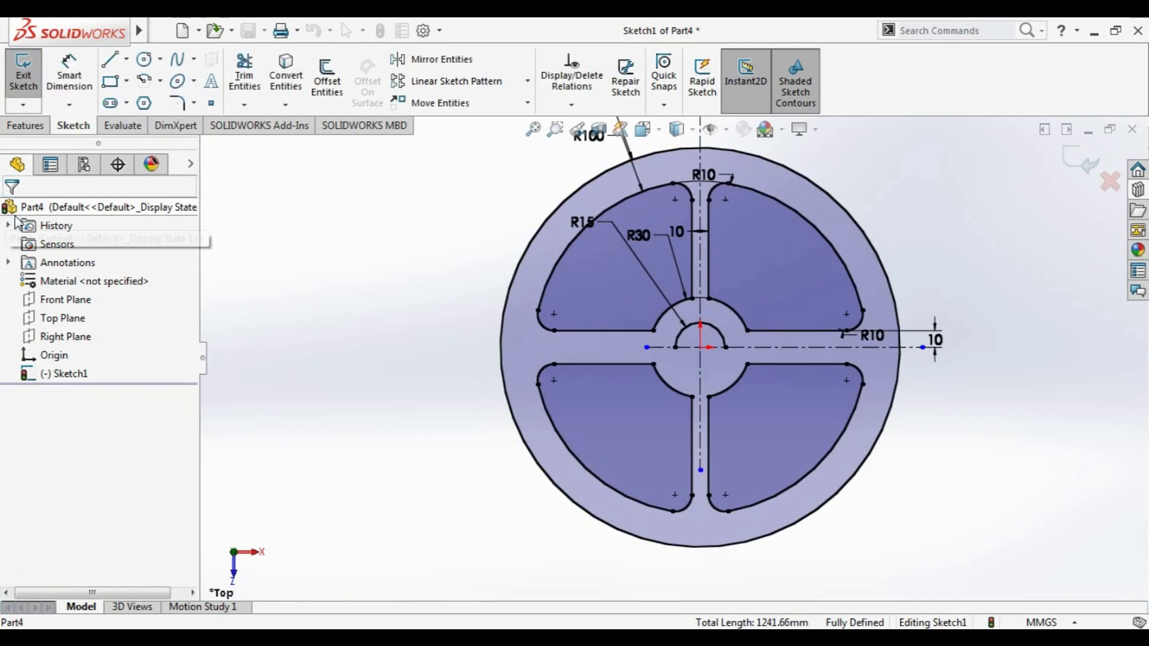
Mirror the R30 hub arc about the horizontal centreline into a full ring, extending the centreline
left_click(718, 334)
left_click(442, 59)
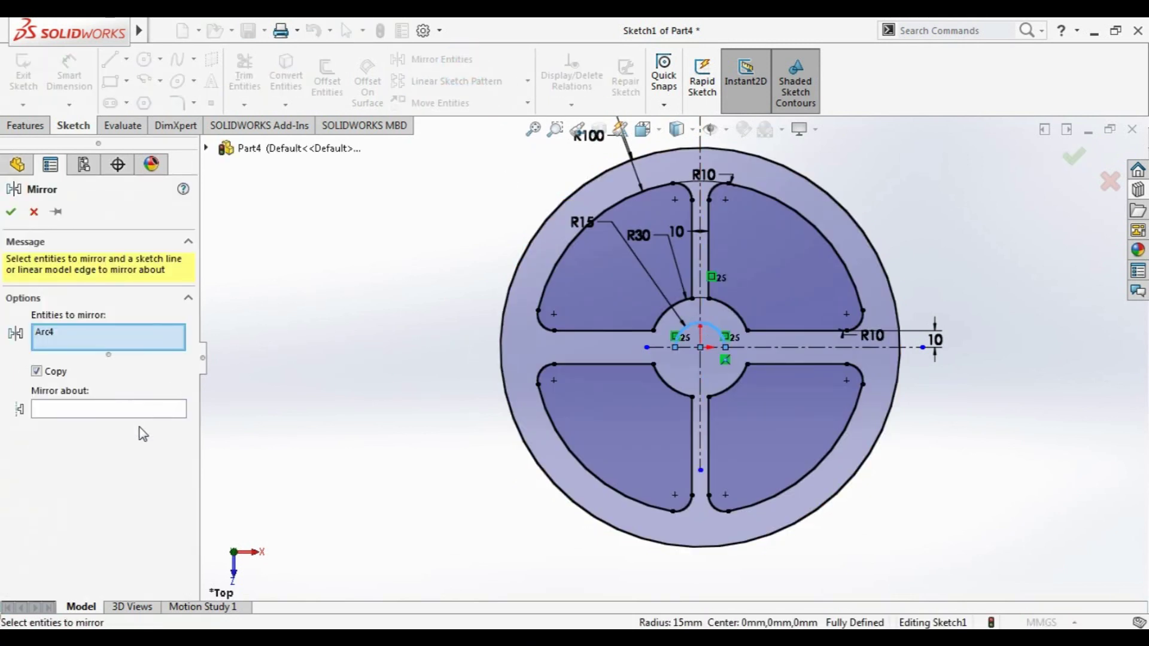
left_click(141, 408)
left_click(844, 347)
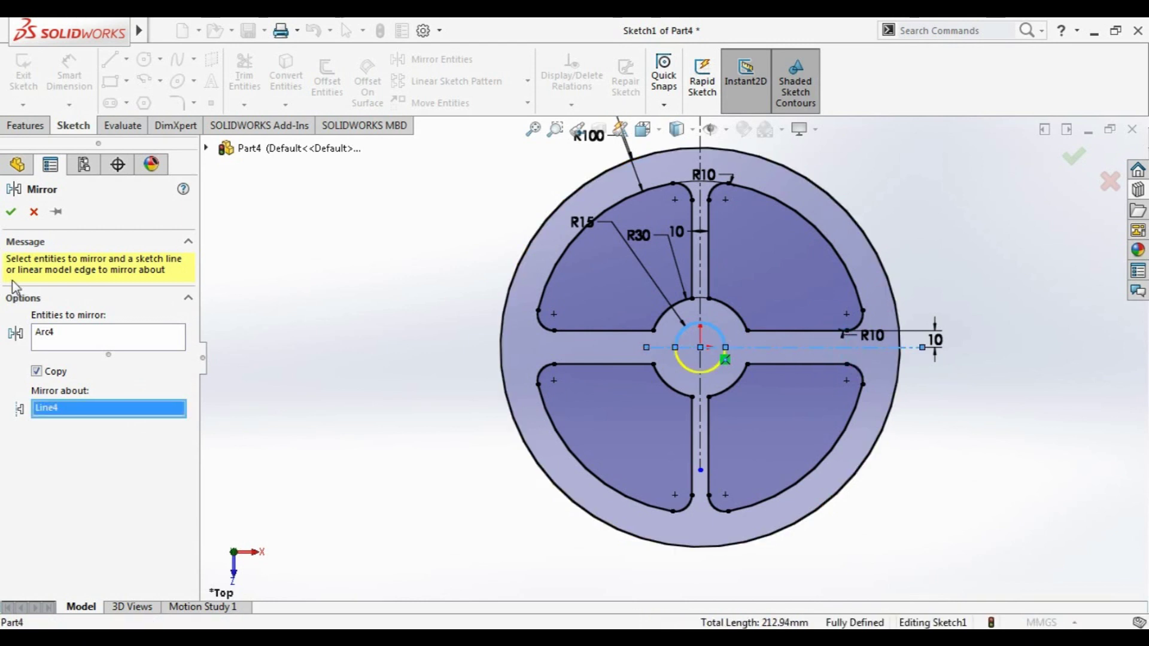
left_click(16, 211)
left_click_drag(643, 347, 460, 333)
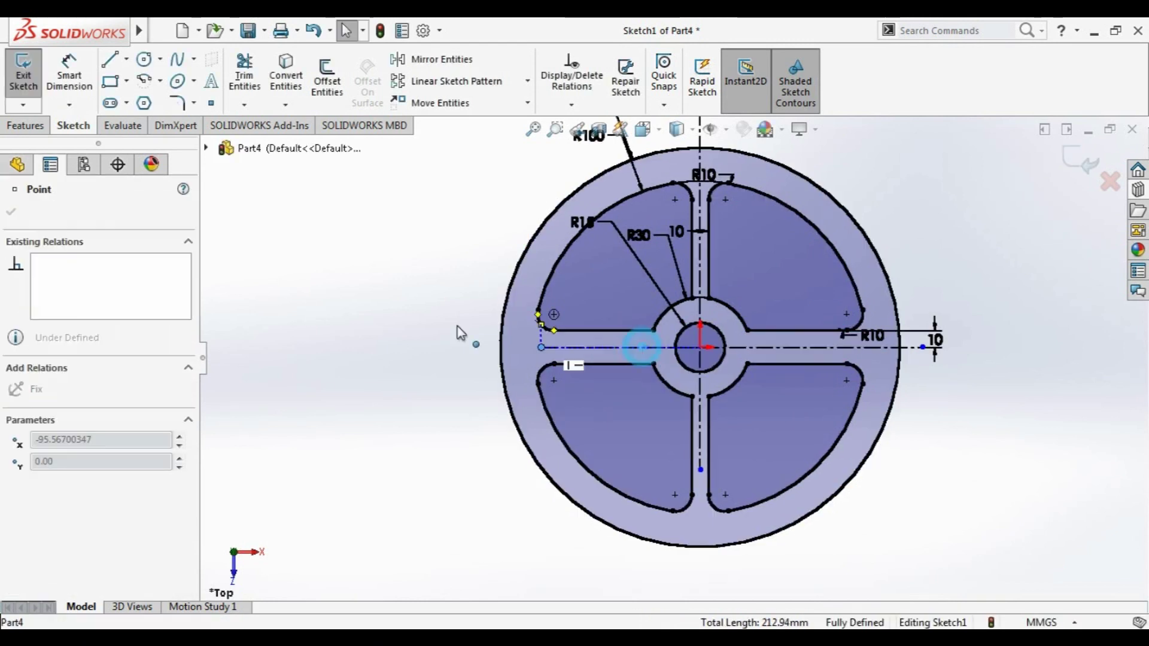
left_click(400, 365)
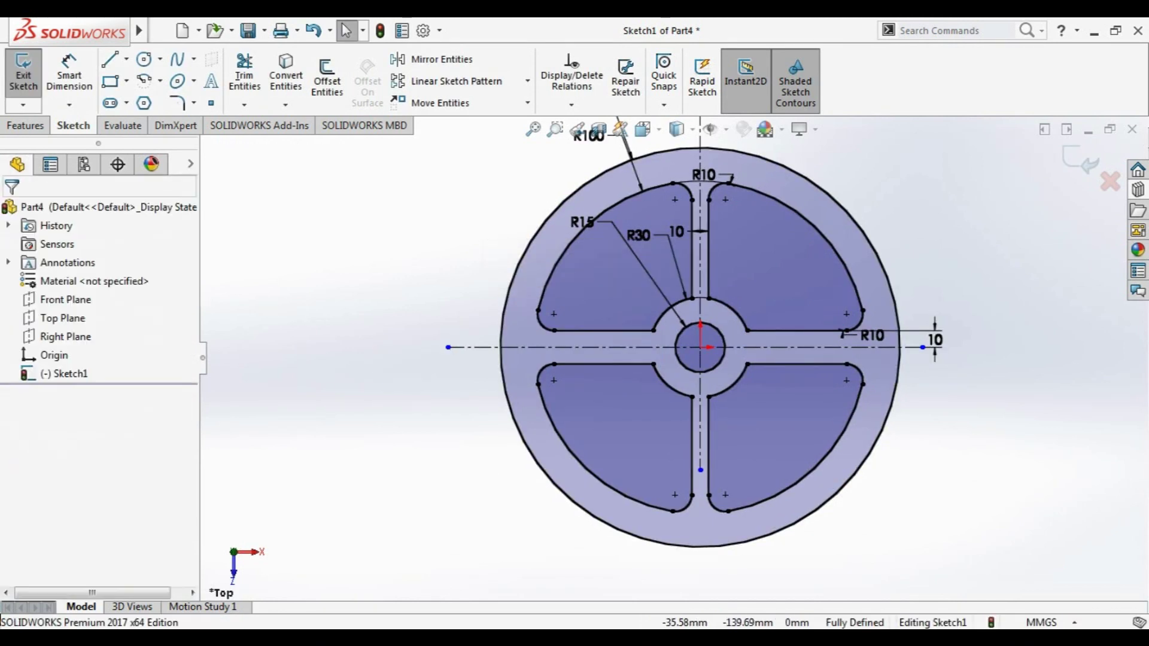
key("z")
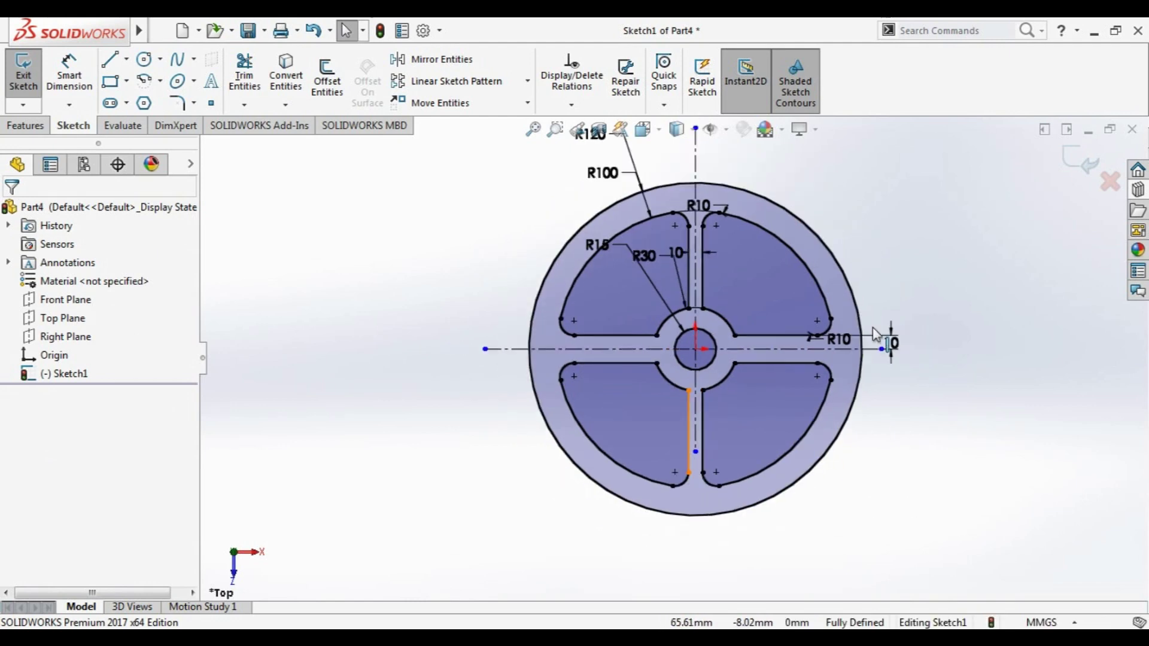
Extrude the wheel sketch 16 mm into Boss-Extrude1 and orbit to inspect the solid
left_click(30, 126)
left_click(31, 75)
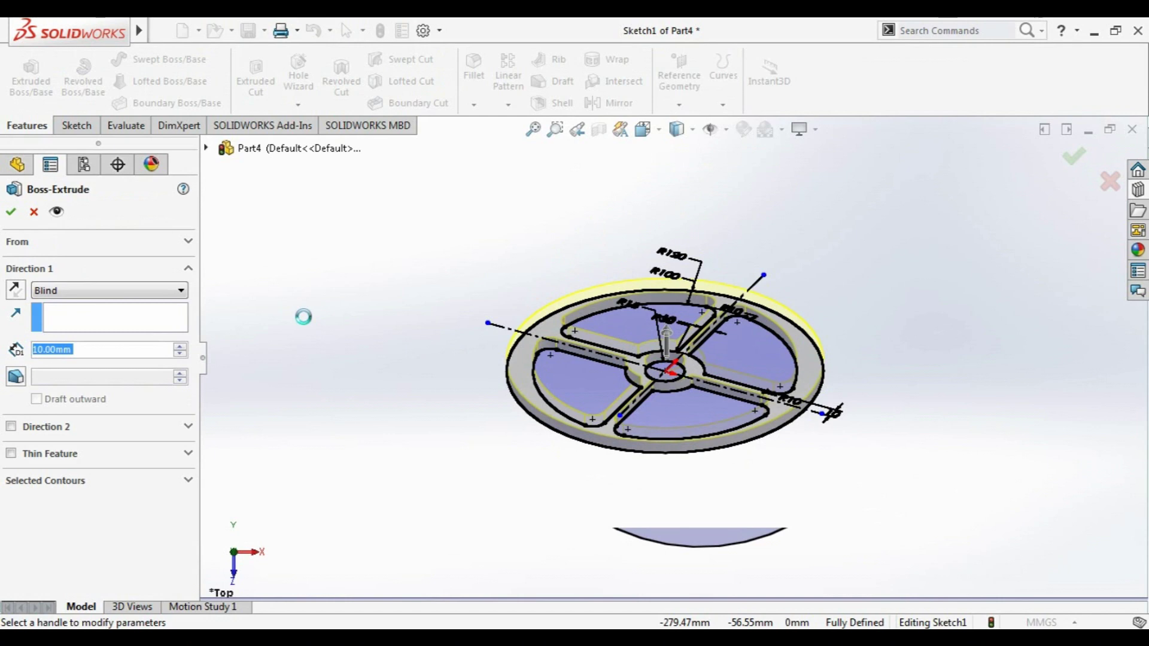
type("16")
key("Return")
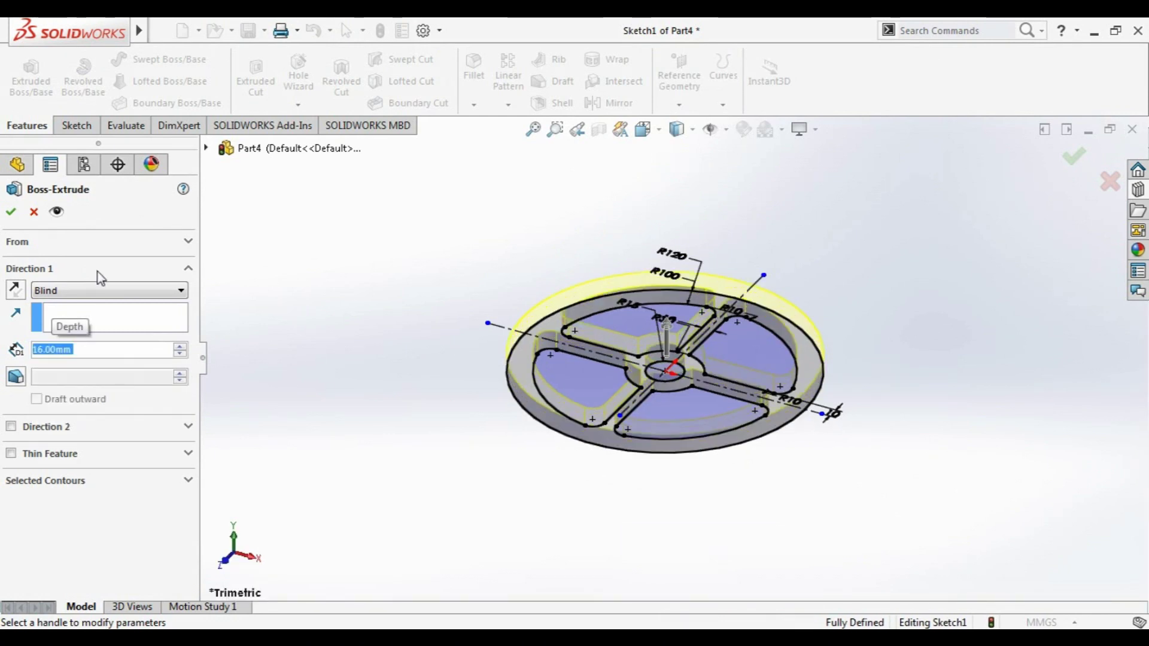
left_click(7, 213)
left_click(431, 431)
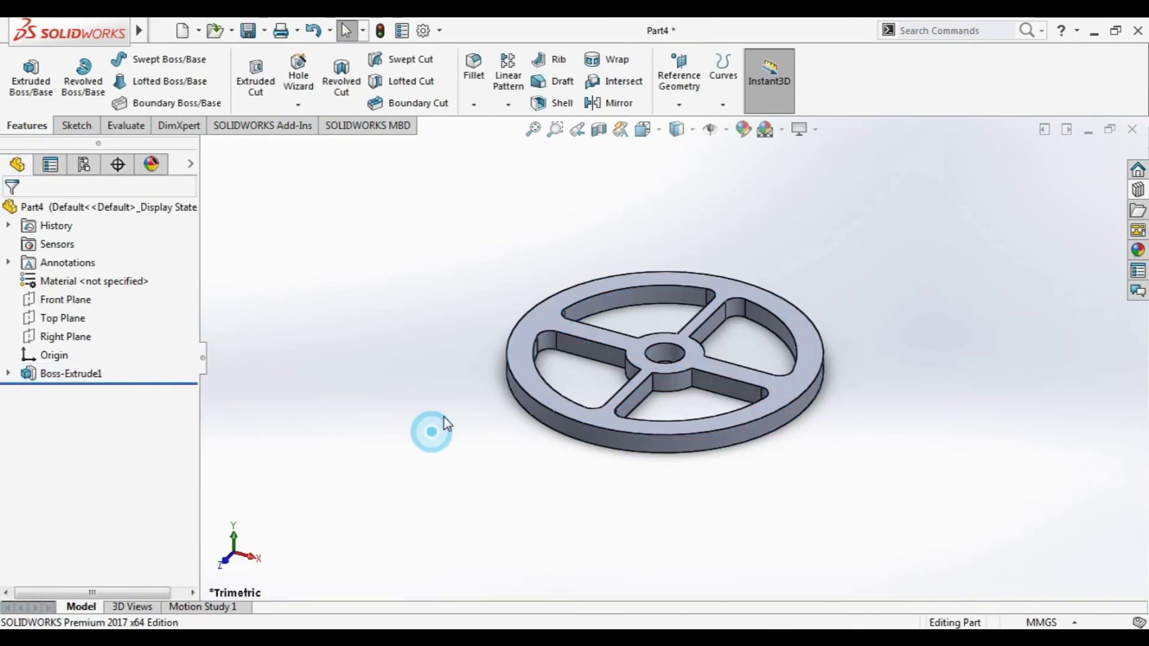
mouse_move(467, 348)
middle_mouse_down()
mouse_move(446, 500)
mouse_move(472, 526)
mouse_move(457, 518)
middle_mouse_up()
mouse_move(896, 492)
middle_mouse_down()
mouse_move(915, 426)
mouse_move(882, 339)
mouse_move(931, 300)
mouse_move(903, 382)
mouse_move(908, 433)
mouse_move(836, 464)
mouse_move(662, 357)
mouse_move(577, 347)
mouse_move(505, 304)
mouse_move(457, 188)
mouse_move(555, 251)
middle_mouse_up()
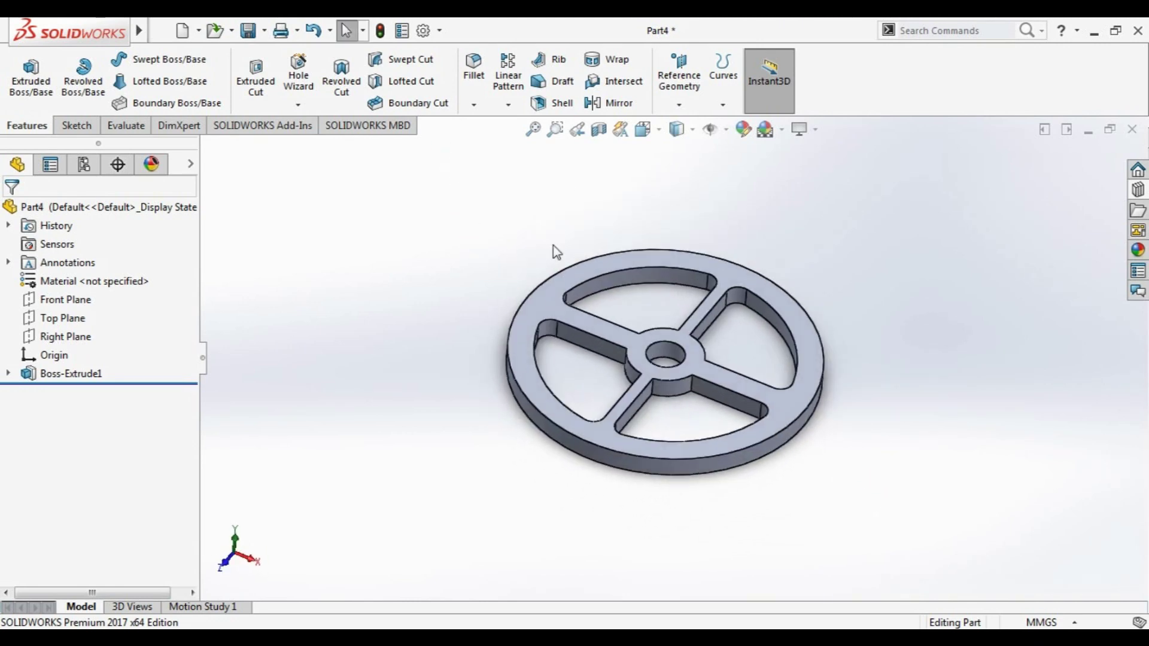
key("space")
left_click(688, 376)
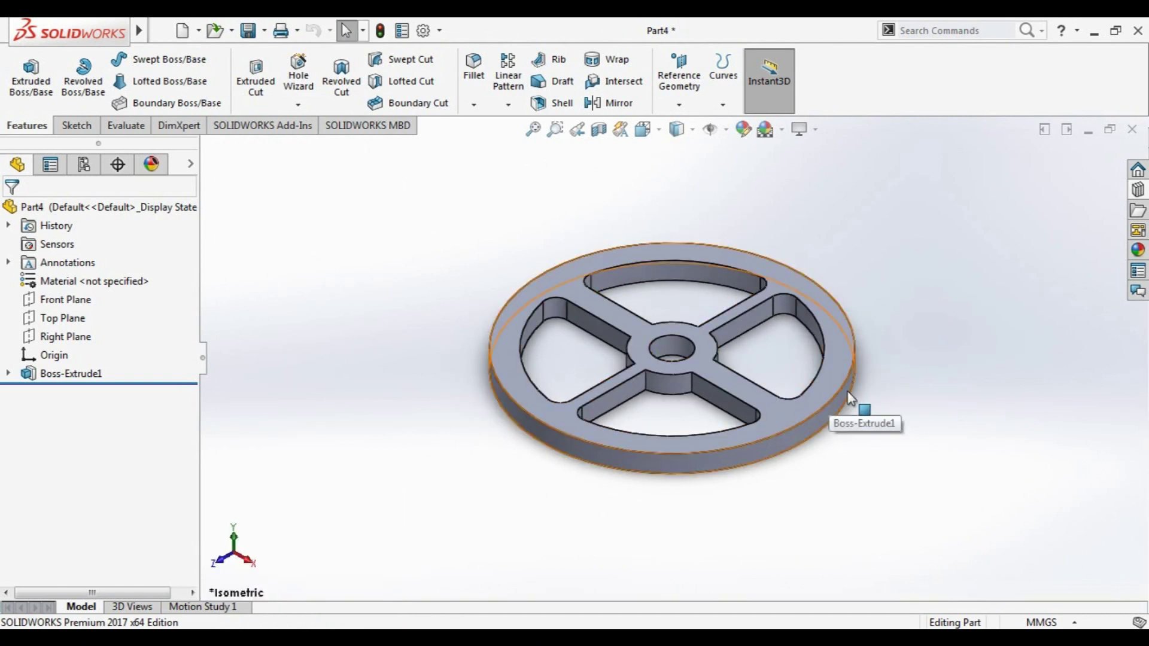
key("Left")
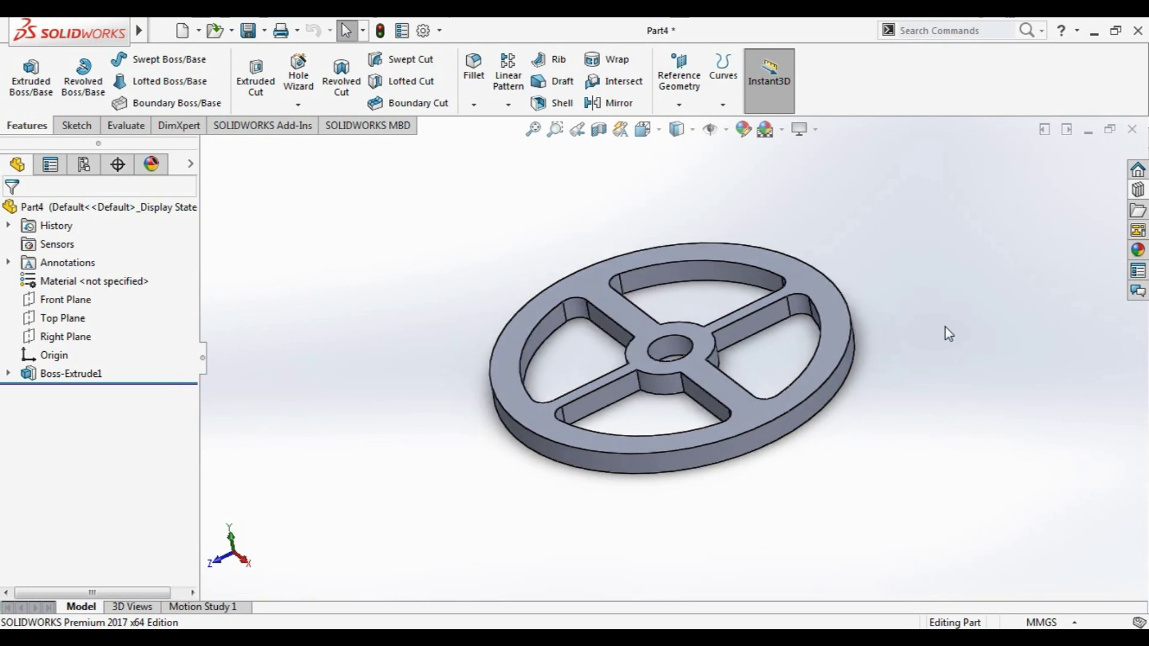
key("Left")
key("Left")
key("ctrl+7")
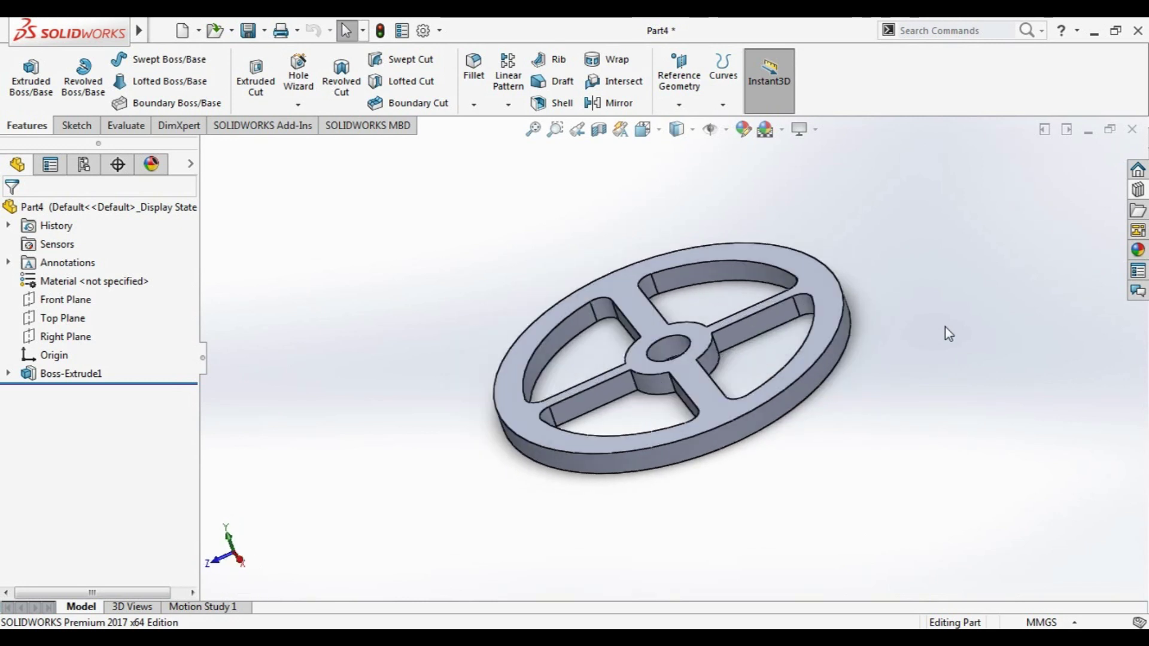
key("Left")
key("Left")
key("Down")
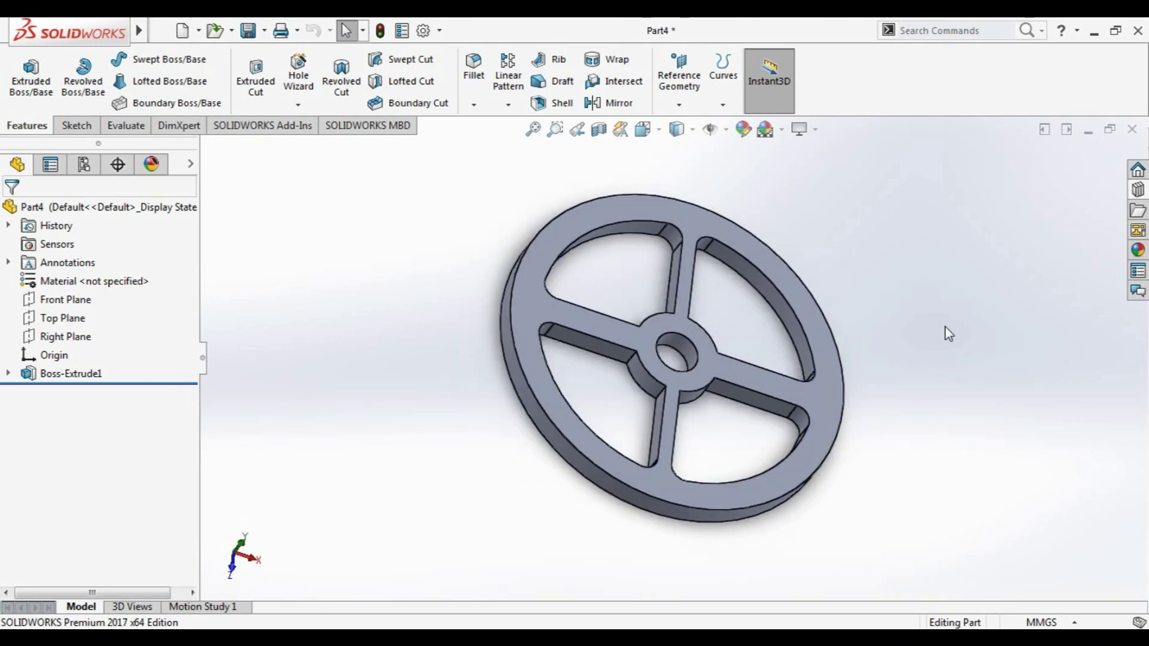
key("Down")
key("Up")
key("Up")
key("Right")
key("Right")
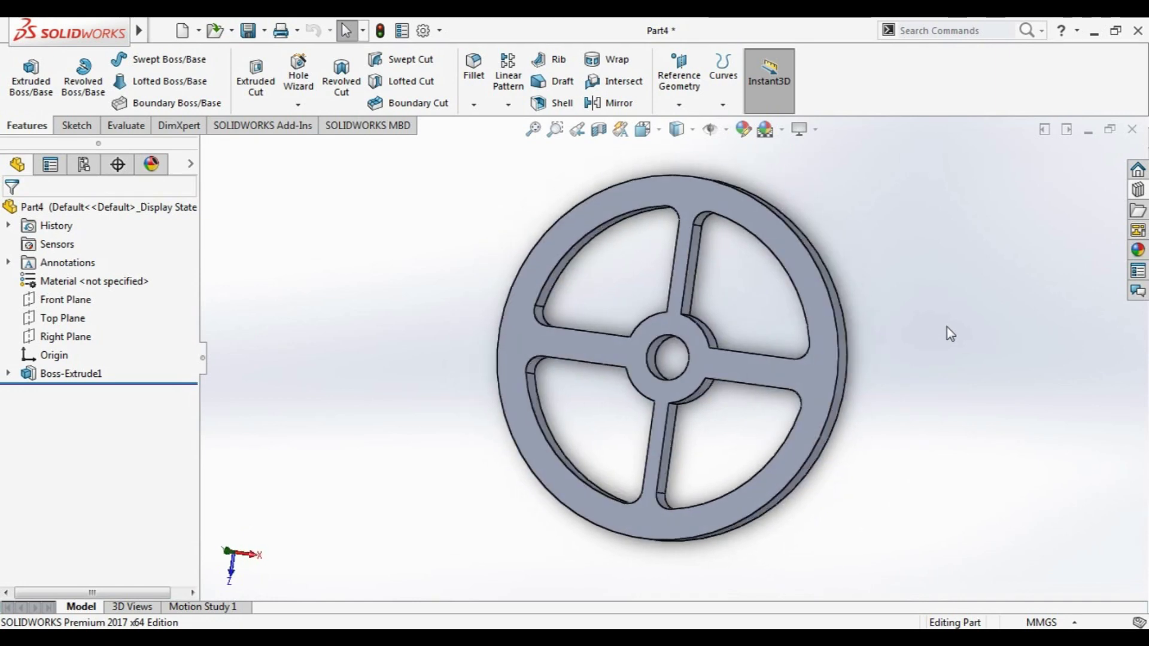
key("Right")
key("Left")
key("Left")
key("Left")
key("Left")
key("ctrl+1")
key("Right")
key("Left")
key("Left")
key("Left")
key("Left")
key("Left")
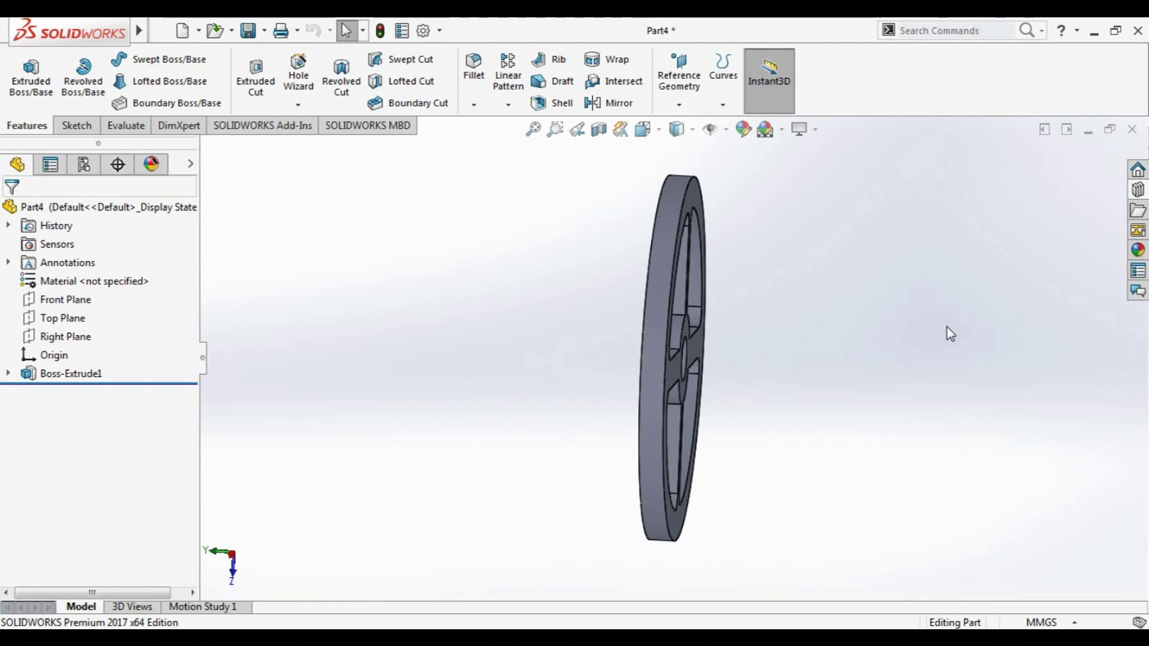
key("ctrl+1")
key("Right")
key("space")
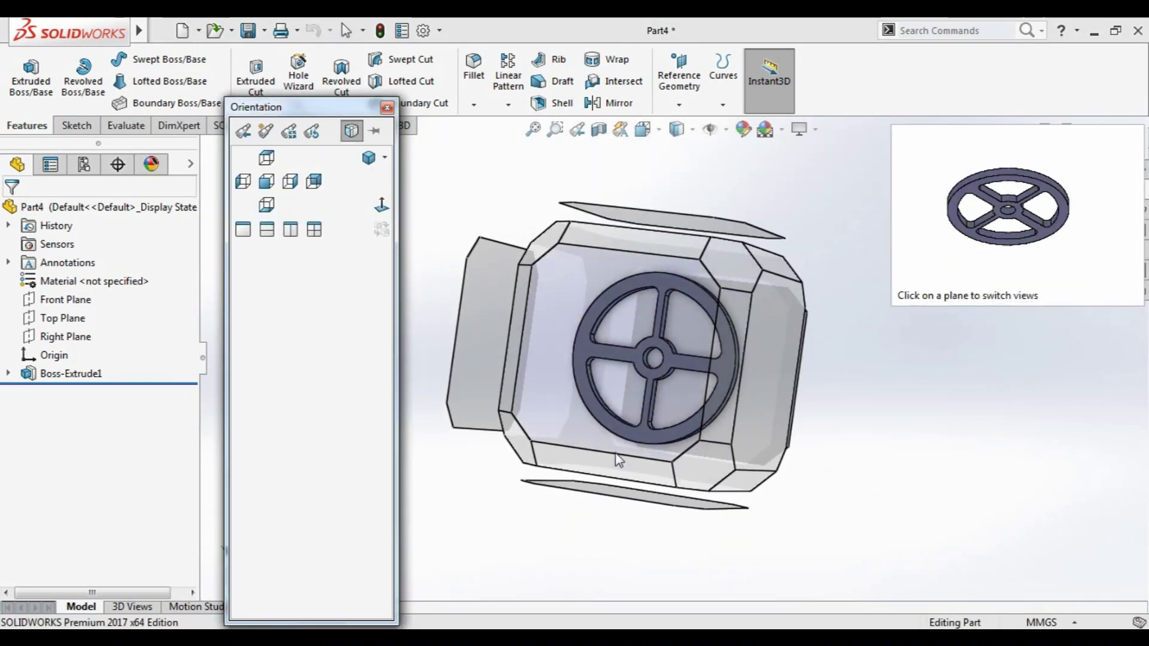
left_click(540, 241)
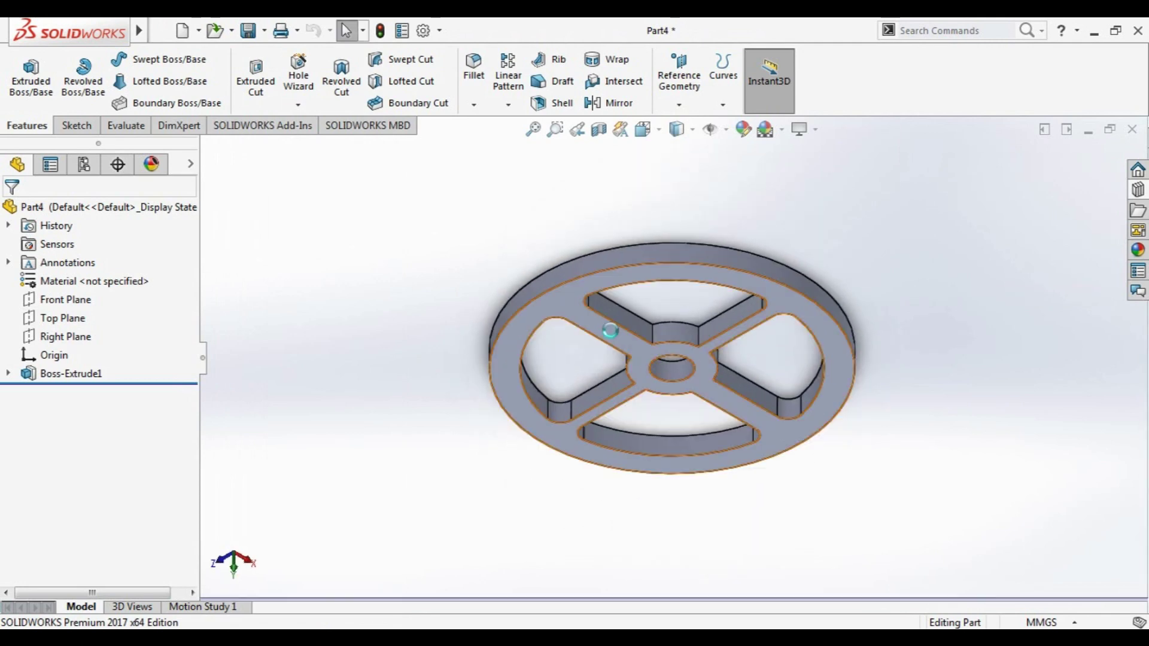
mouse_move(713, 533)
middle_mouse_down()
mouse_move(679, 174)
mouse_move(710, 211)
middle_mouse_up()
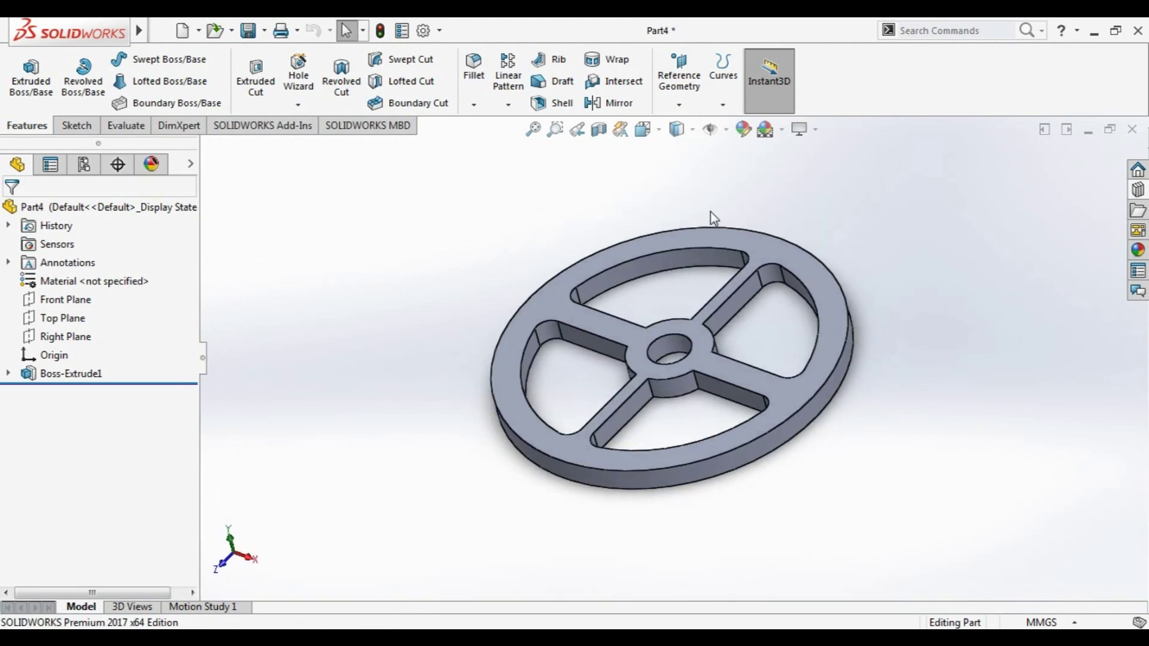